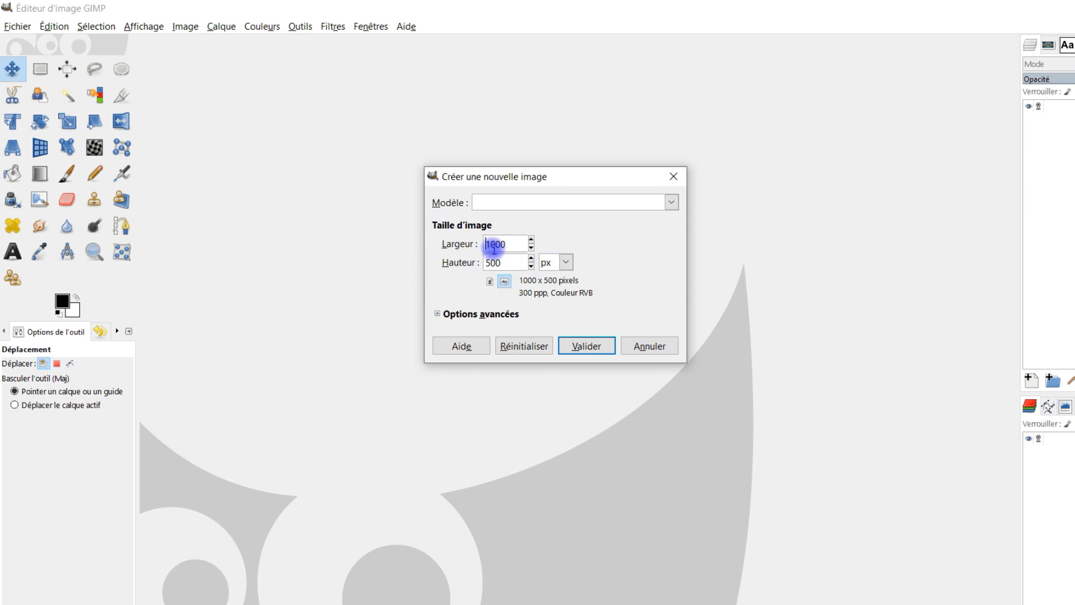
- Create a new 1000 x 650 px landscape image filled with white (Blanc)
{"action": "double_click", "coordinate": [495, 245]}
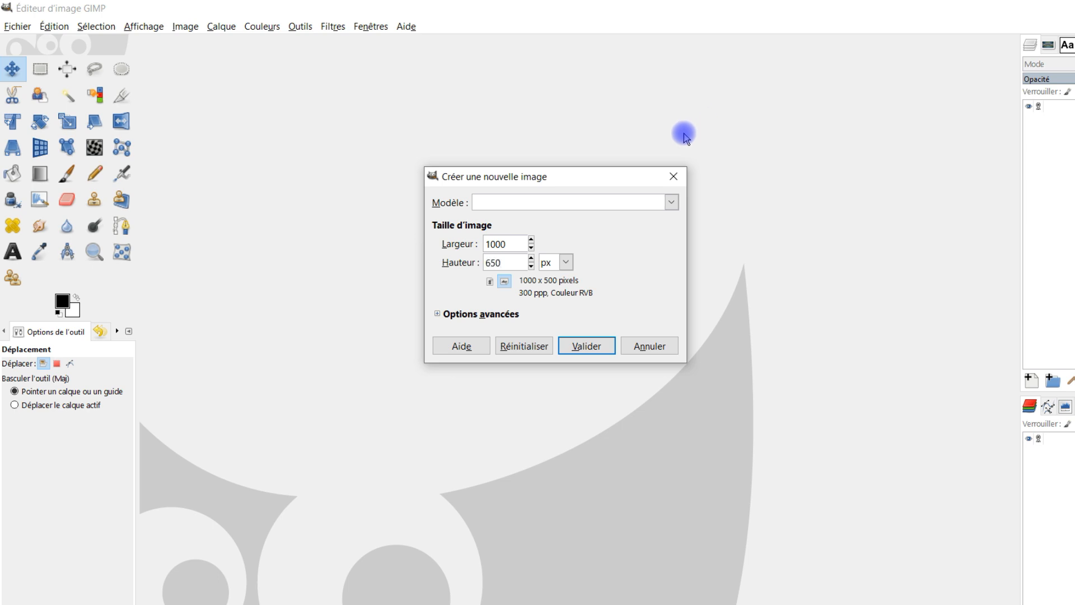
{"action": "left_click", "coordinate": [503, 283]}
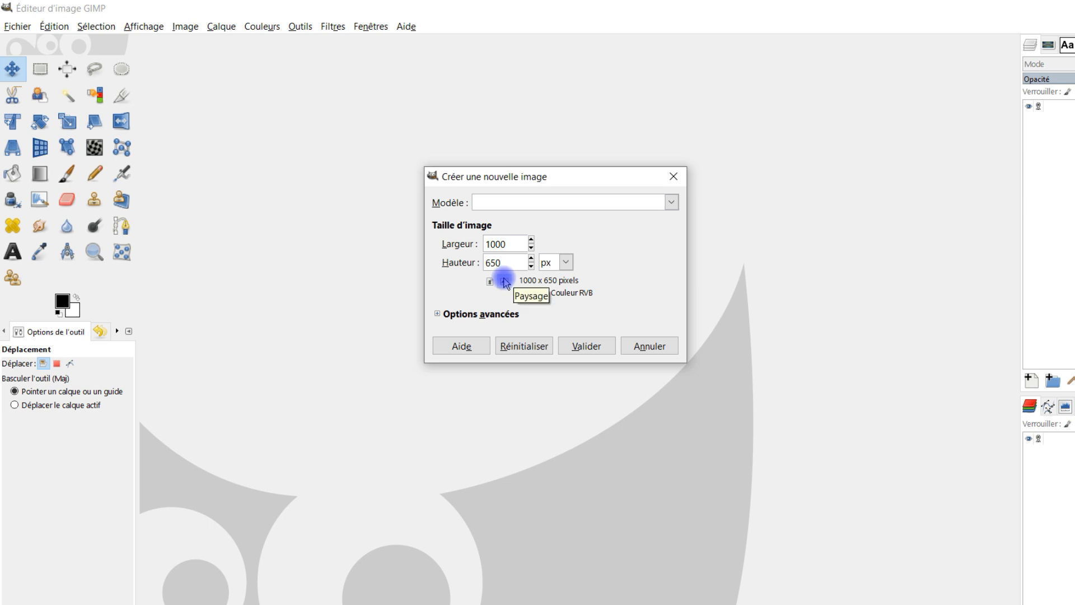
{"action": "left_click", "coordinate": [438, 315]}
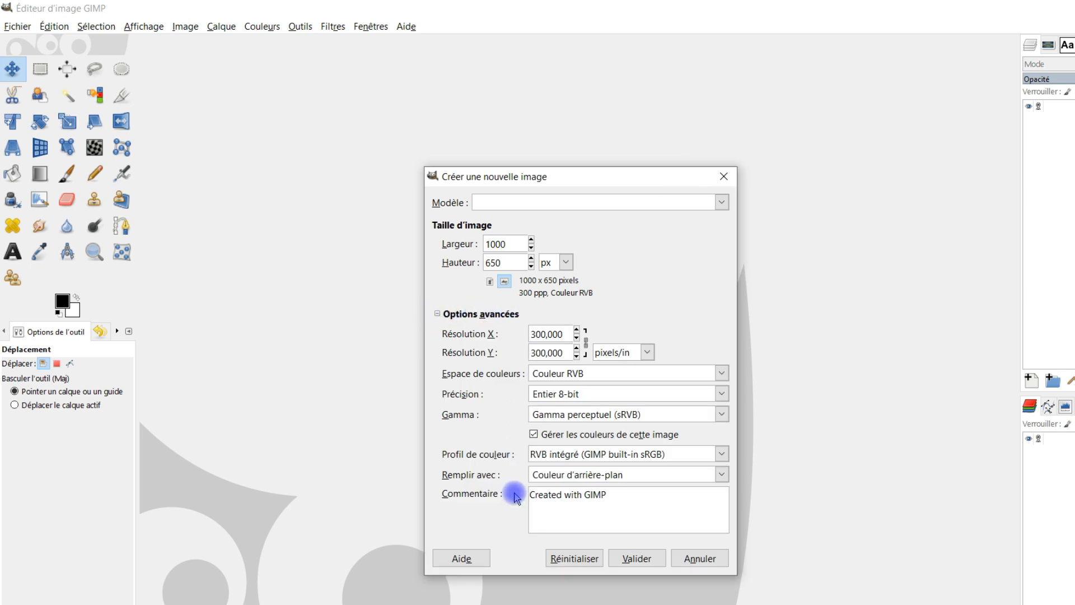
{"action": "left_click", "coordinate": [557, 480]}
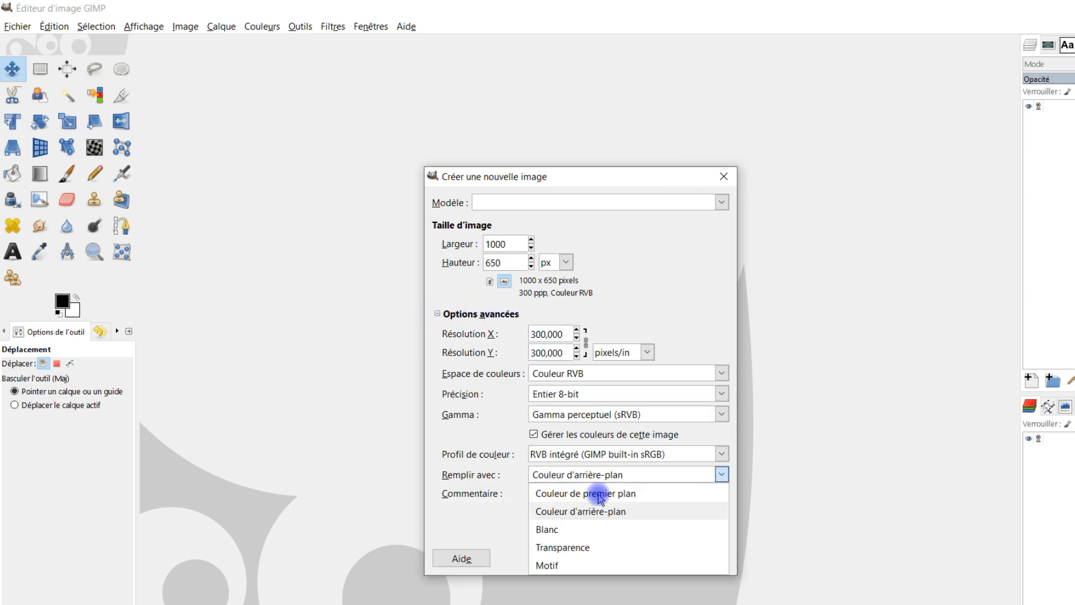
{"action": "left_click", "coordinate": [566, 535]}
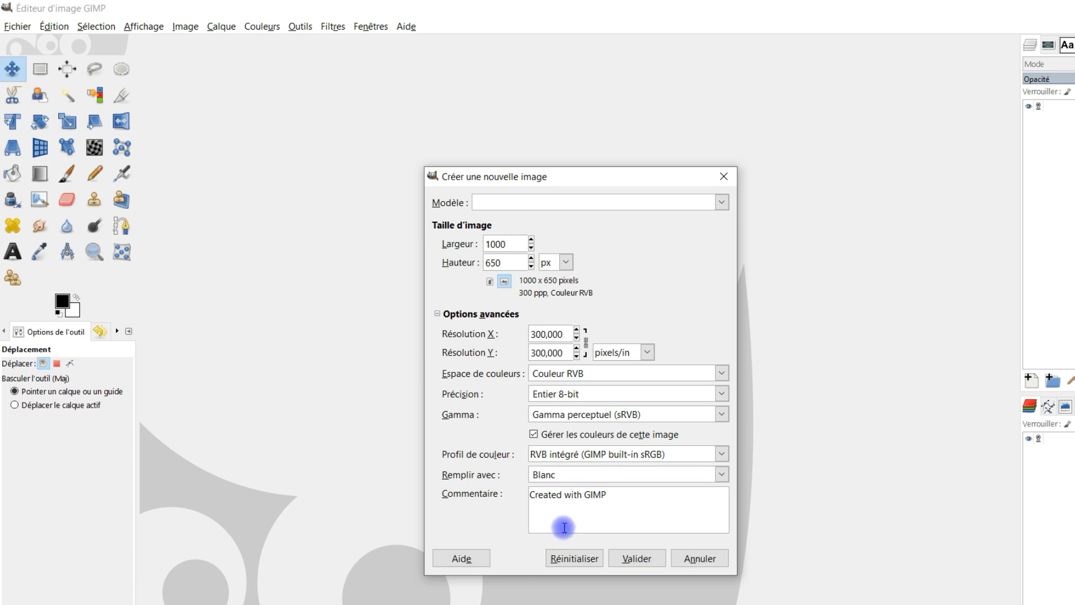
{"action": "left_click", "coordinate": [645, 559]}
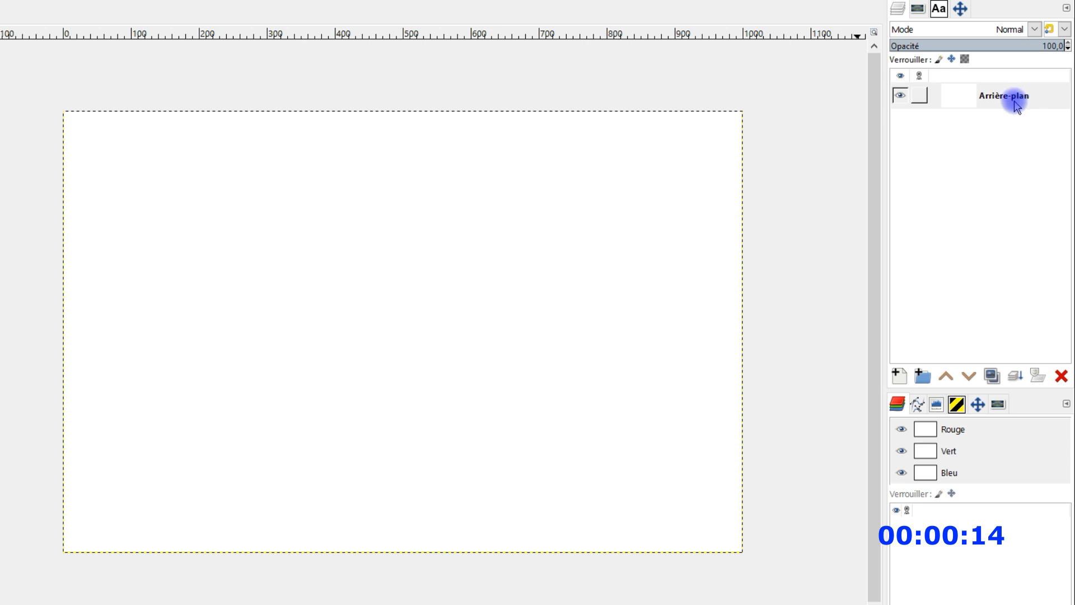
- Add an alpha channel to the Arrière-plan layer of the blank image
{"action": "right_click", "coordinate": [956, 102]}
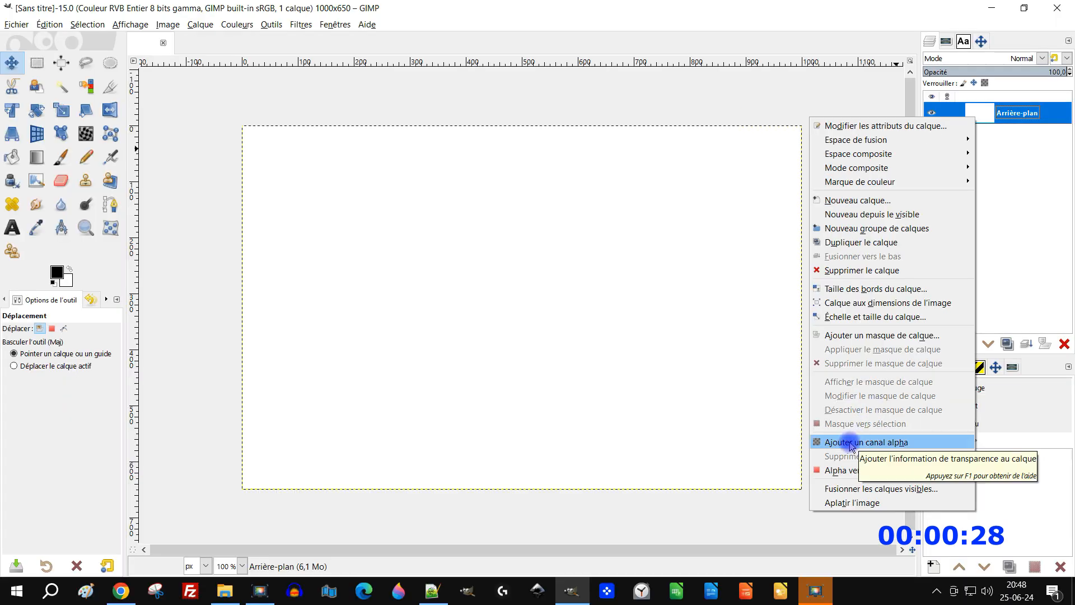
{"action": "left_click", "coordinate": [851, 443]}
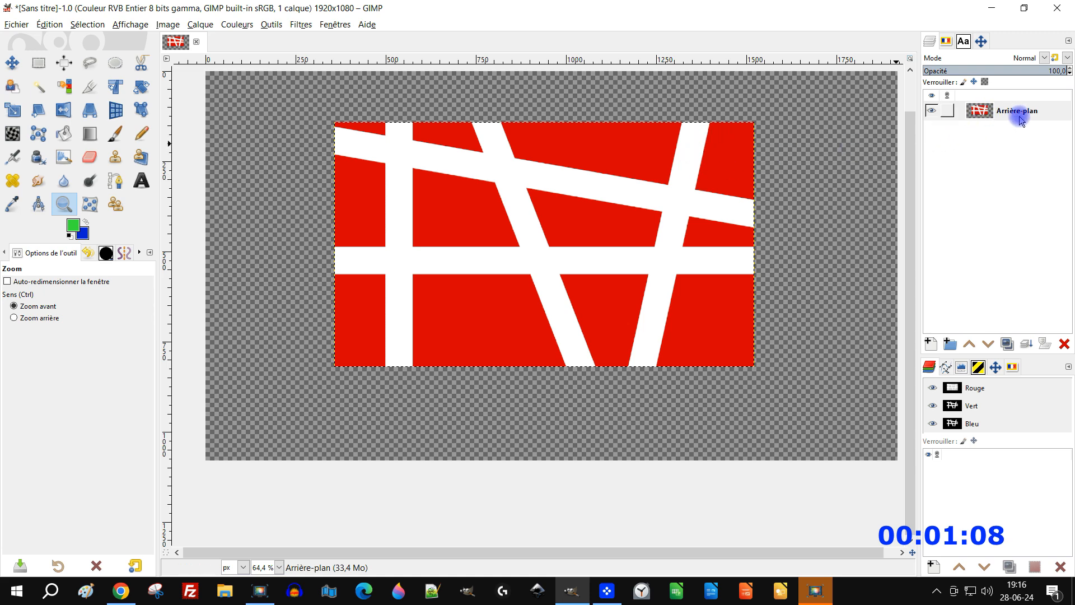
- Examine which alpha channel commands are available for the Arrière-plan layer of the red and white image
{"action": "right_click", "coordinate": [971, 114]}
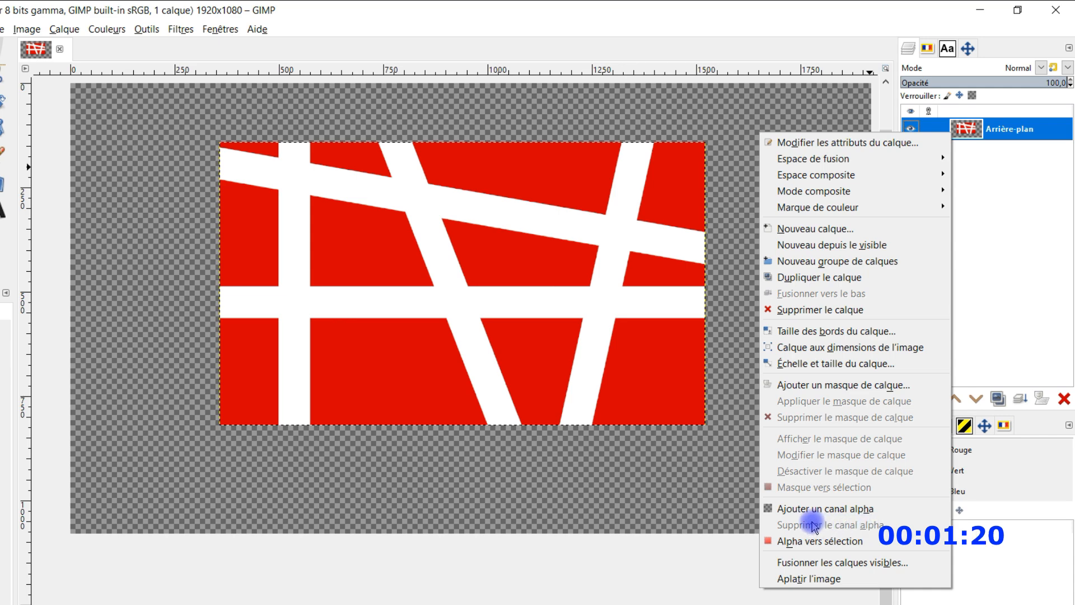
{"action": "left_click", "coordinate": [809, 529]}
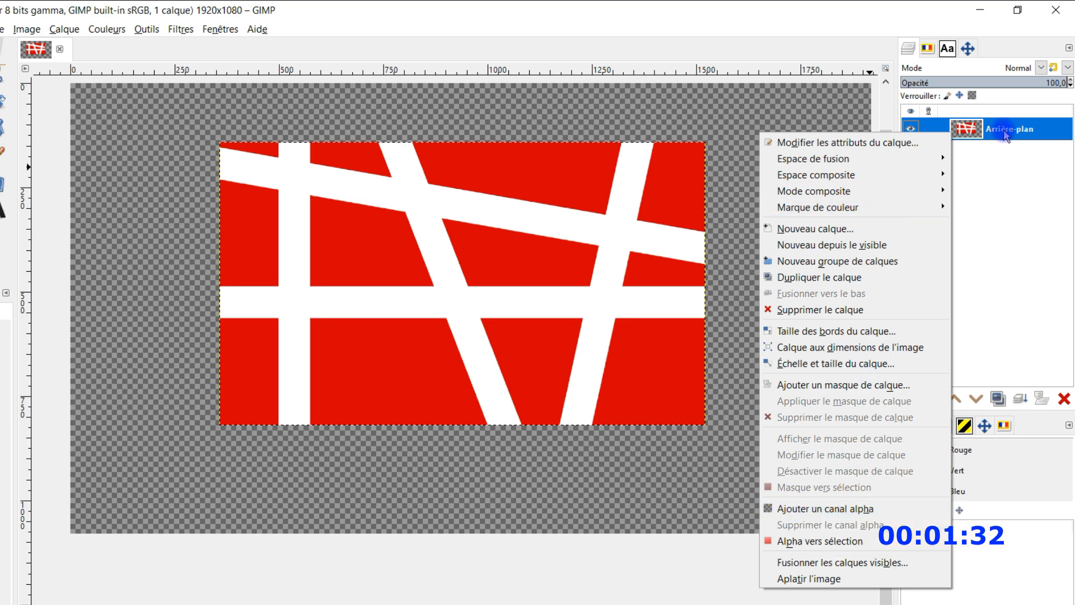
{"action": "left_click", "coordinate": [992, 150]}
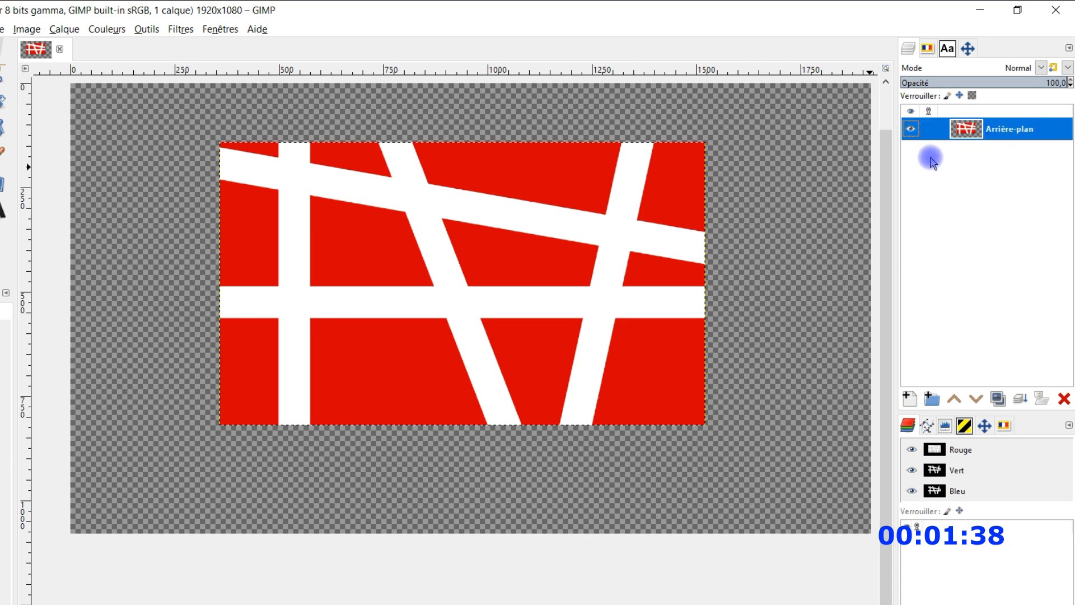
{"action": "right_click", "coordinate": [962, 132]}
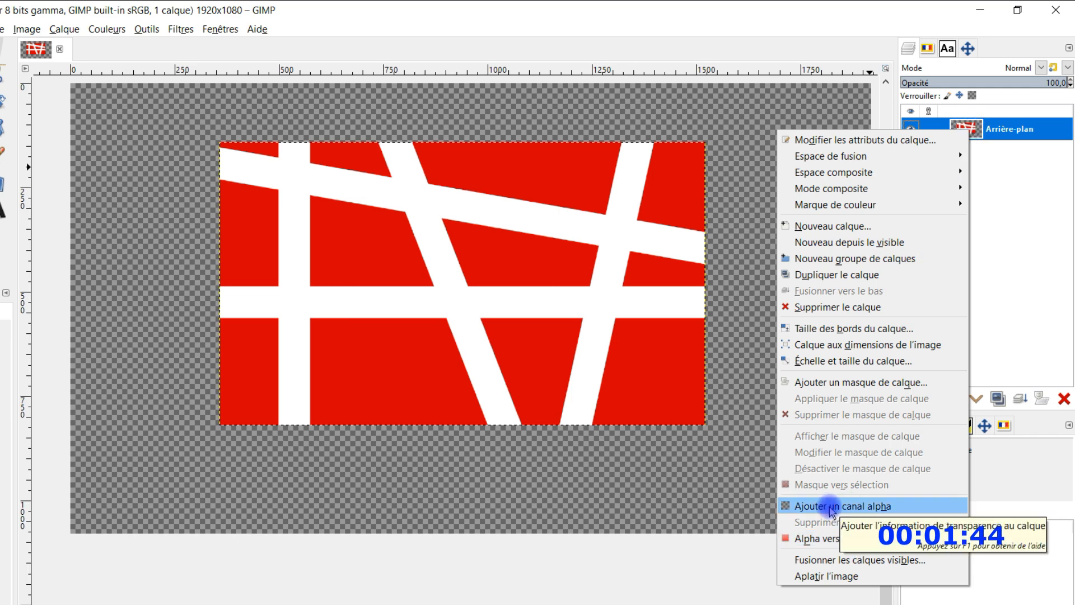
{"action": "left_click", "coordinate": [1016, 186]}
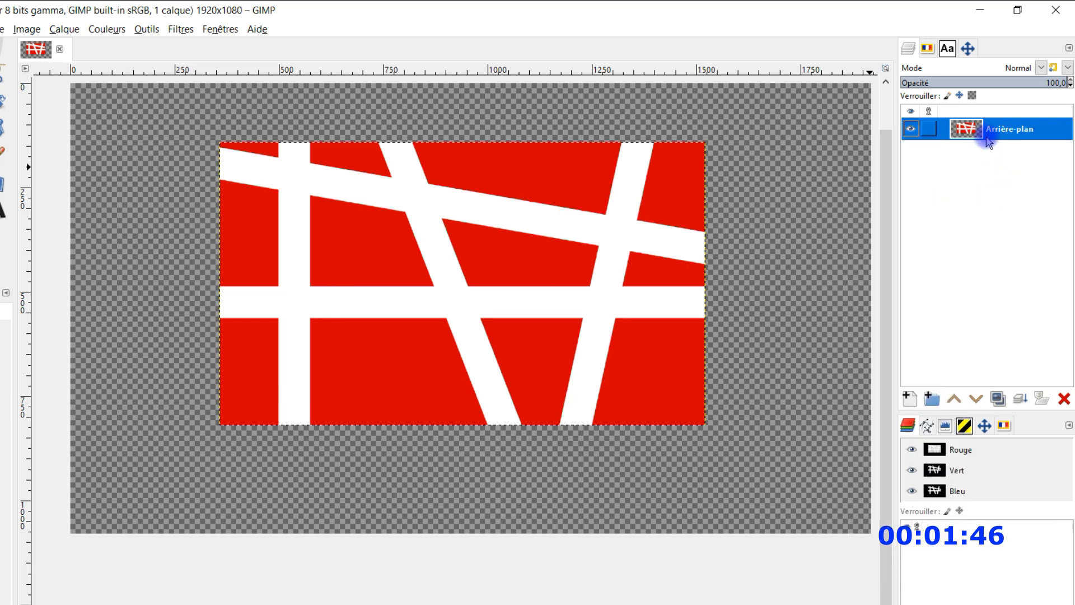
- Preview the Onduler distortion filter on the red and white layer with an amplitude of 101,5
{"action": "left_click", "coordinate": [174, 30]}
{"action": "mouse_move", "coordinate": [196, 119]}
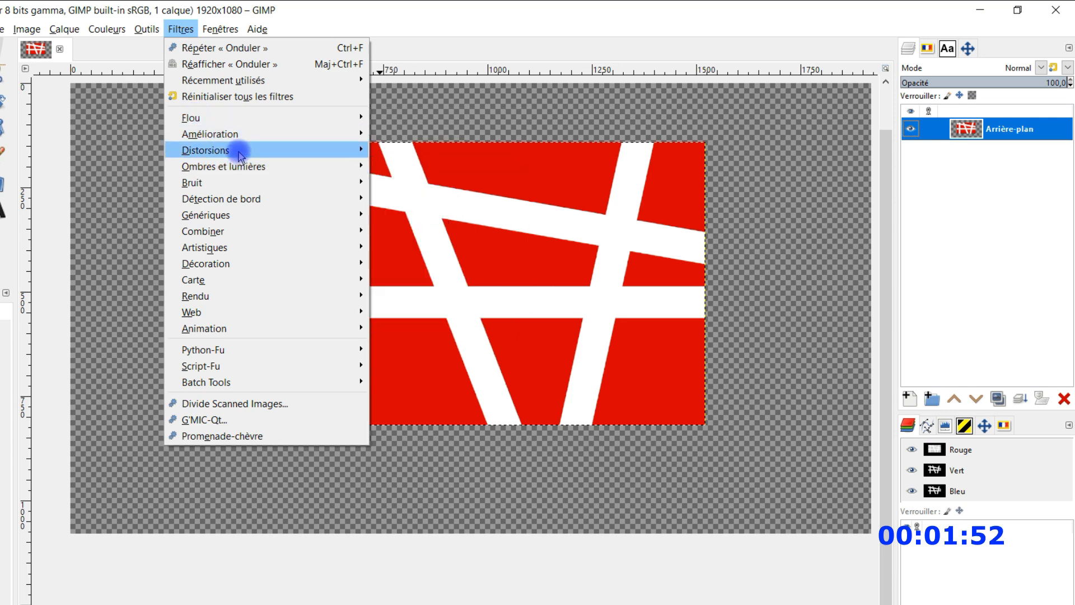
{"action": "mouse_move", "coordinate": [240, 155]}
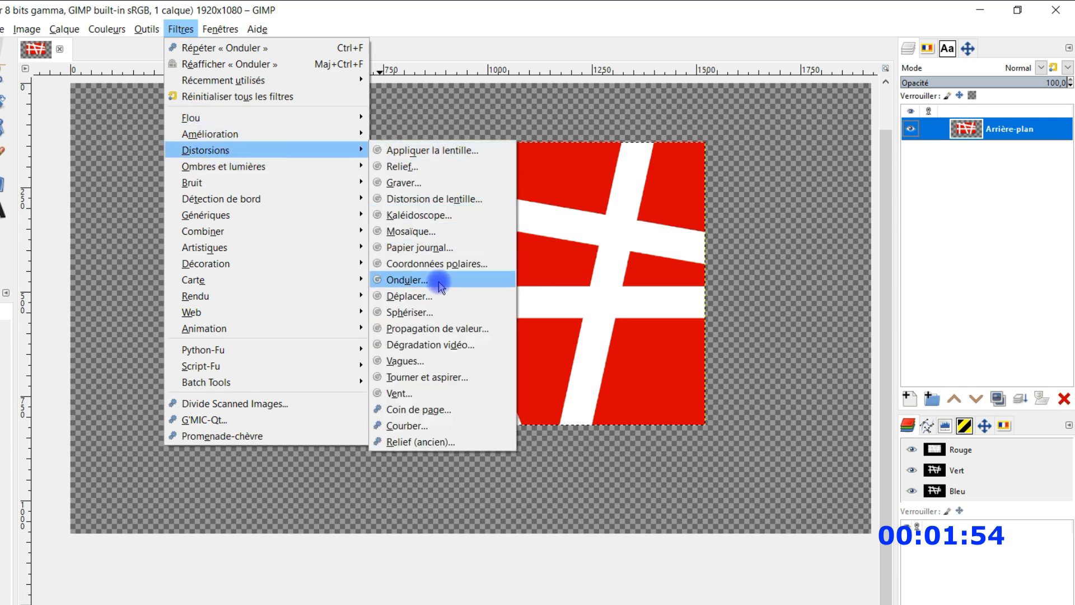
{"action": "left_click", "coordinate": [440, 285]}
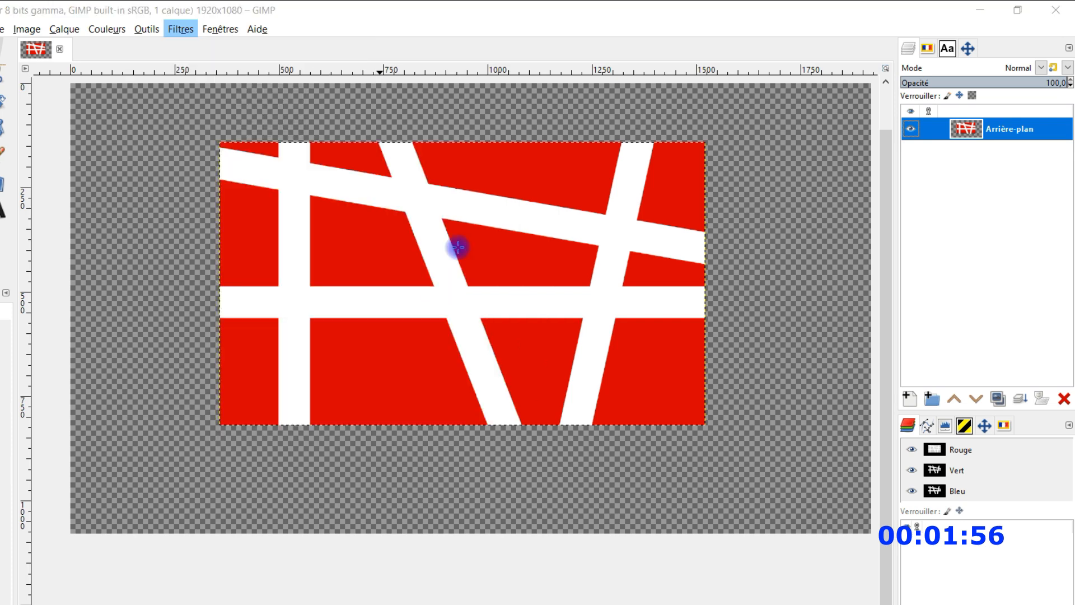
{"action": "left_click_drag", "start_coordinate": [806, 205], "coordinate": [786, 164]}
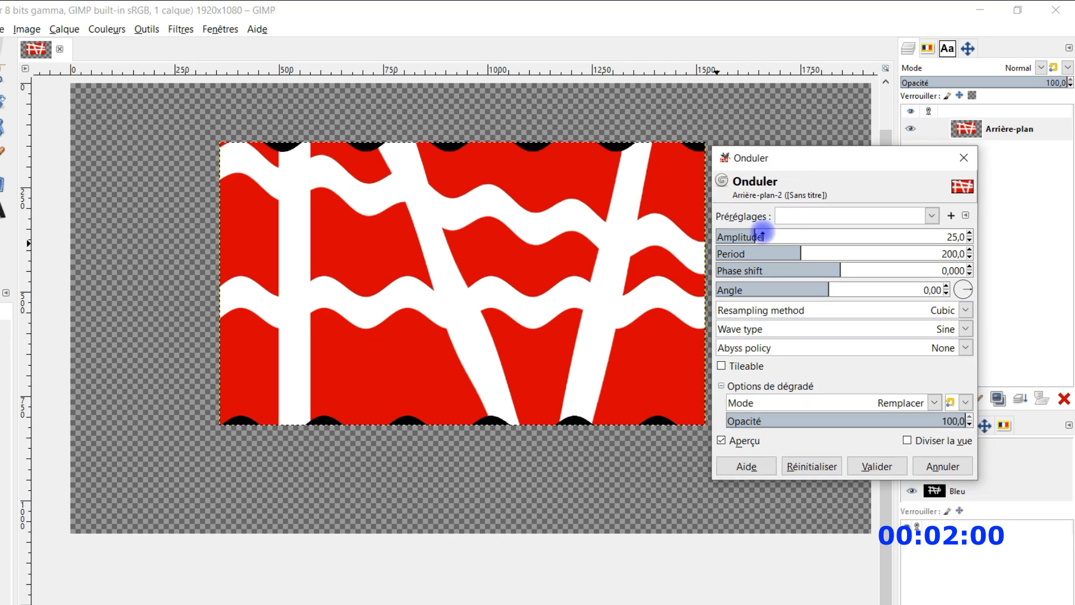
{"action": "left_click_drag", "start_coordinate": [751, 236], "coordinate": [795, 235]}
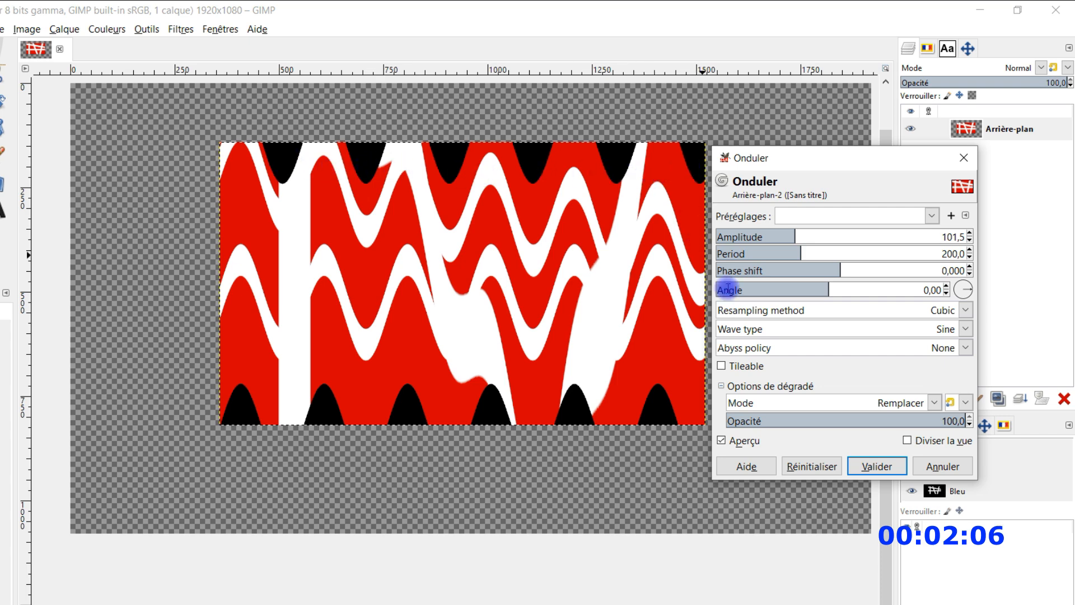
- Try the White, Black and Loop abyss policies in the Onduler filter preview
{"action": "left_click", "coordinate": [833, 348]}
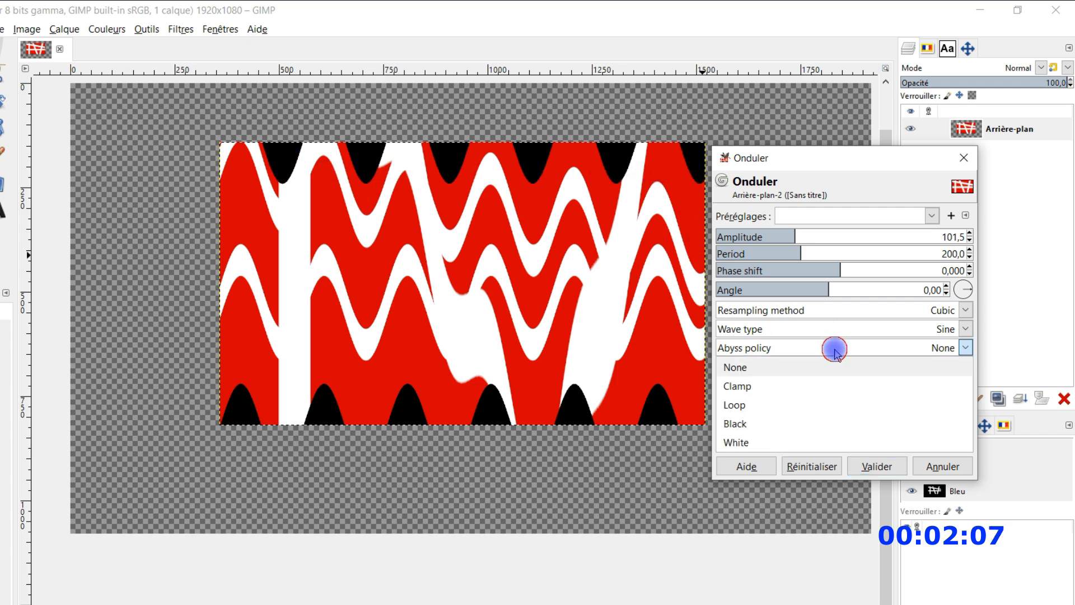
{"action": "left_click", "coordinate": [779, 443]}
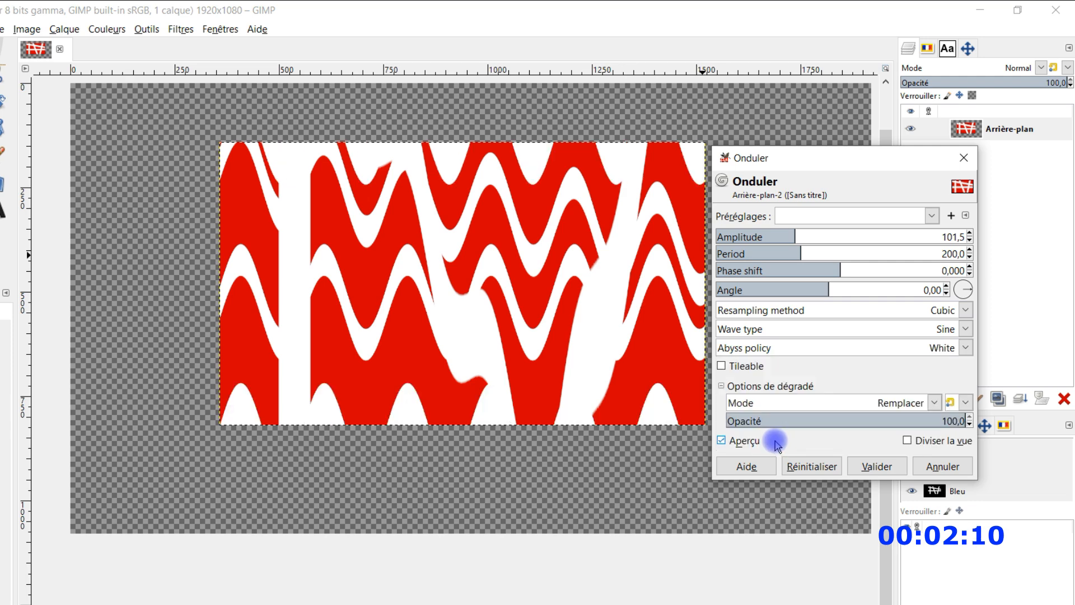
{"action": "left_click", "coordinate": [774, 350]}
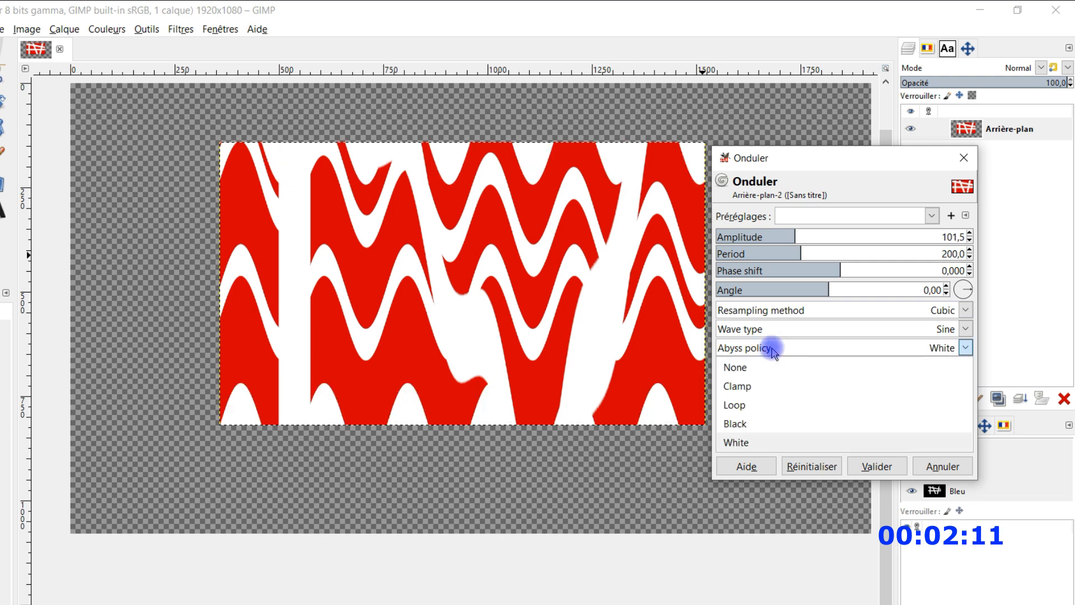
{"action": "left_click", "coordinate": [759, 442]}
{"action": "left_click", "coordinate": [776, 347]}
{"action": "left_click", "coordinate": [762, 423]}
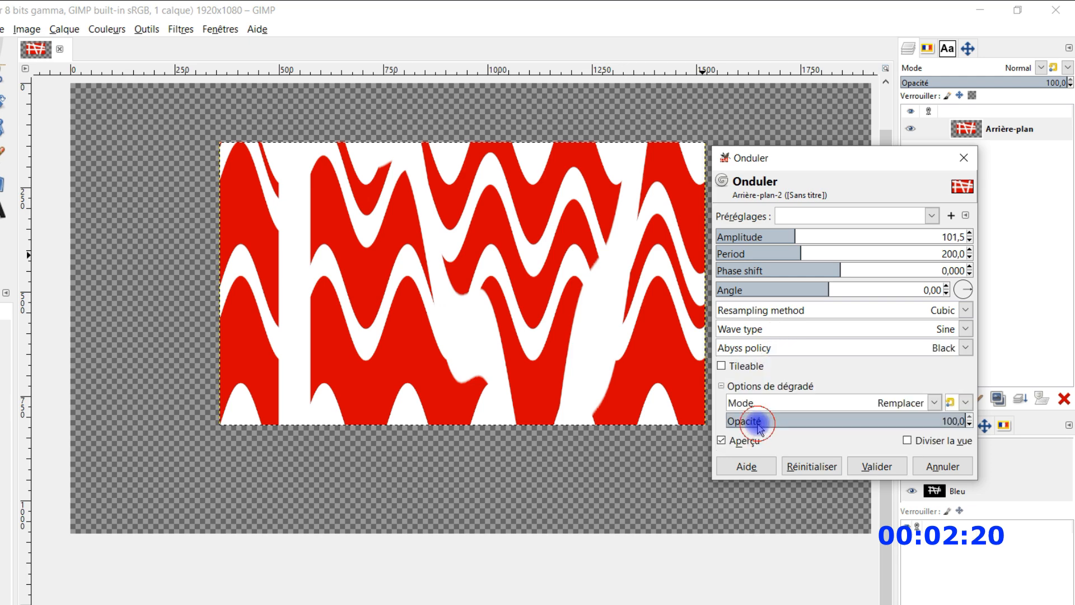
{"action": "left_click", "coordinate": [769, 348]}
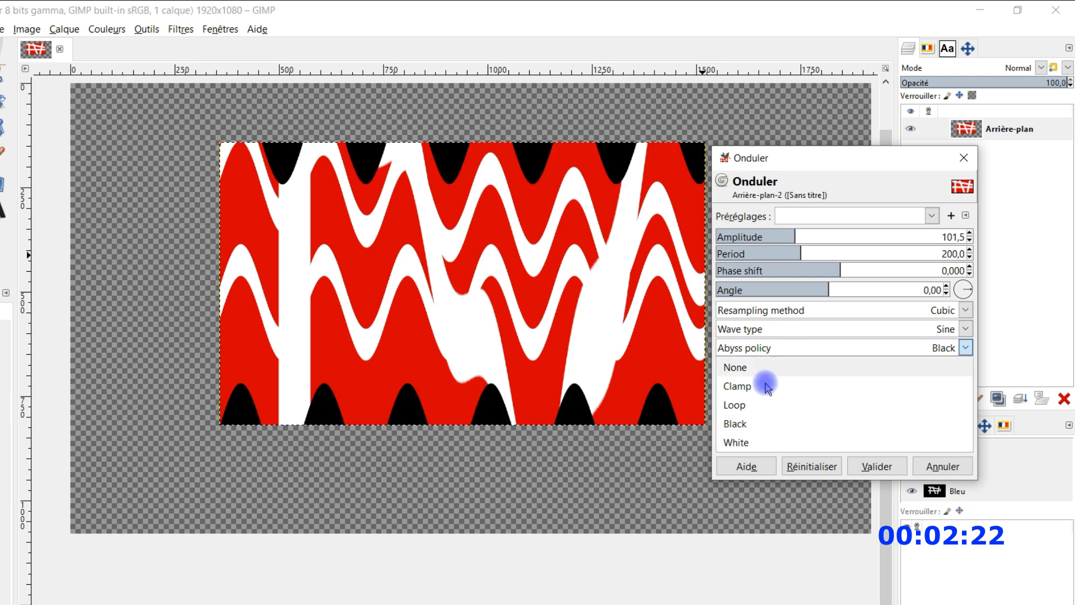
{"action": "left_click", "coordinate": [762, 405]}
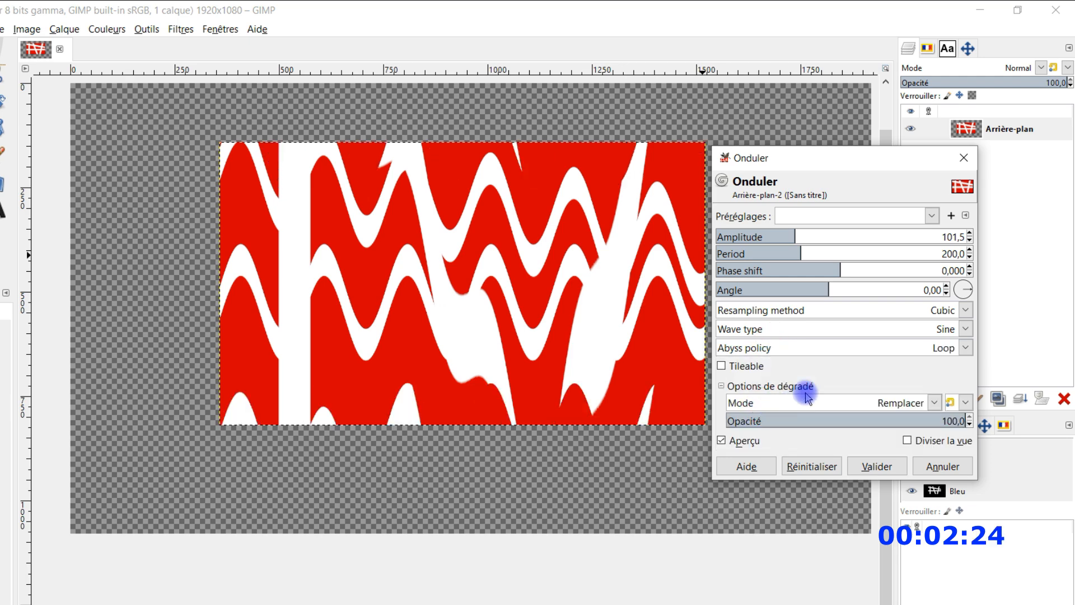
- Move the Onduler dialog clear of the image and reset the filter settings to their defaults
{"action": "left_click_drag", "start_coordinate": [807, 185], "coordinate": [844, 188]}
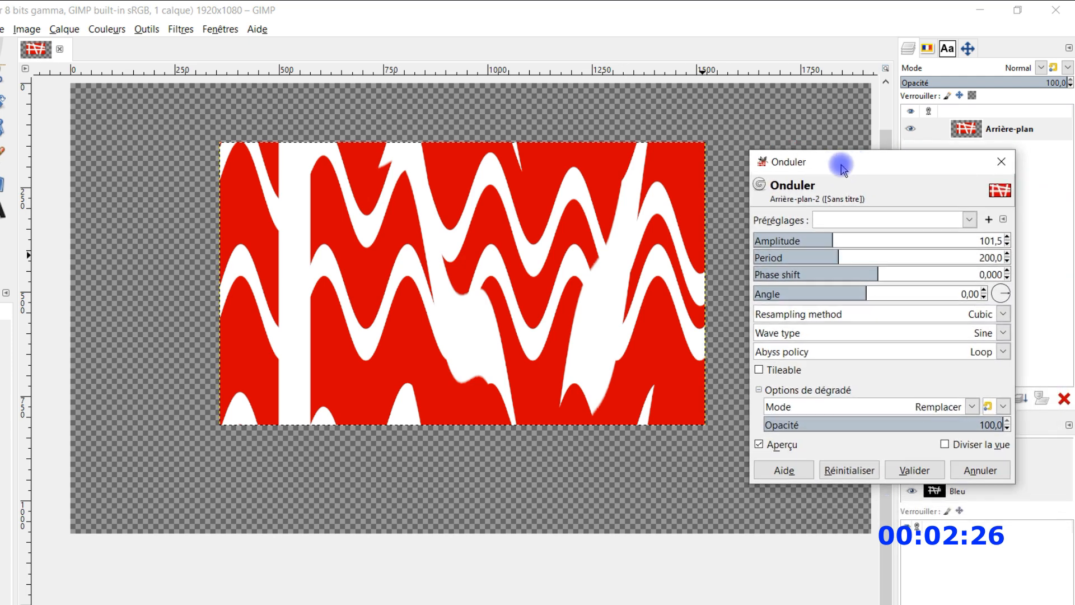
{"action": "key", "text": "minus"}
{"action": "scroll", "coordinate": [479, 327], "scroll_direction": "up", "scroll_amount": 3}
{"action": "scroll", "coordinate": [479, 327], "scroll_direction": "down", "scroll_amount": 1}
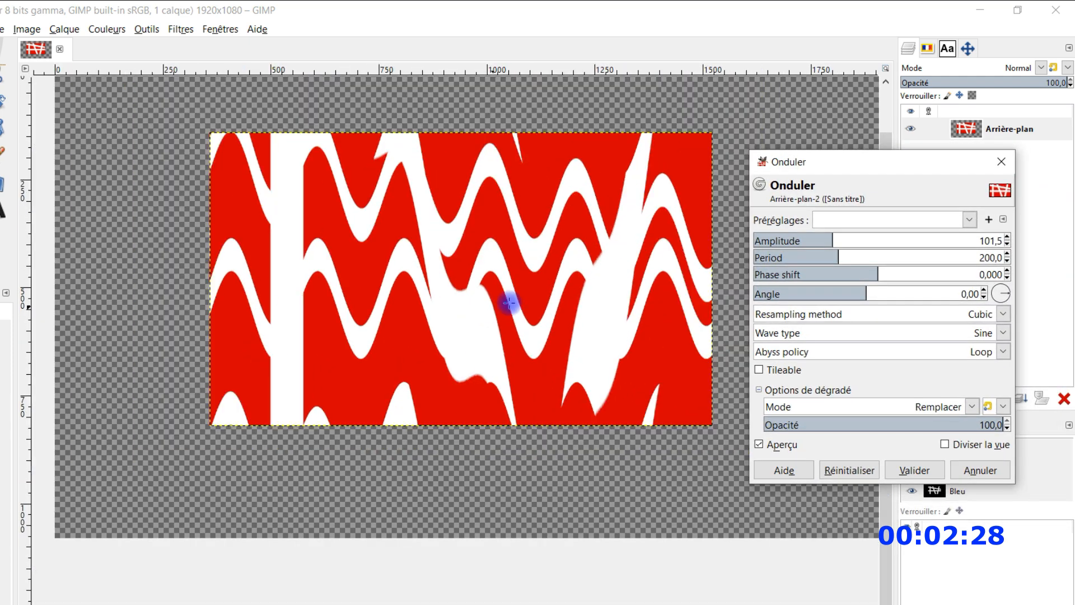
{"action": "left_click", "coordinate": [862, 464]}
{"action": "scroll", "coordinate": [553, 302], "scroll_direction": "up", "scroll_amount": 1}
{"action": "scroll", "coordinate": [552, 301], "scroll_direction": "down", "scroll_amount": 1}
{"action": "left_click_drag", "start_coordinate": [569, 263], "coordinate": [555, 290]}
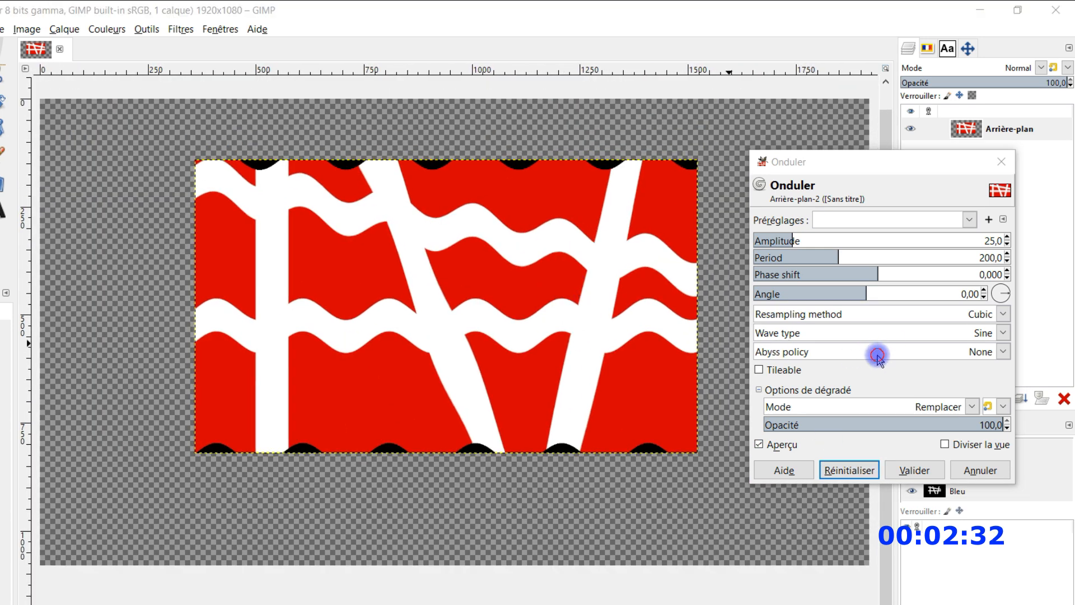
- Compare the Loop and None abyss policies on the layer, and close the Onduler filter without applying it
{"action": "left_click", "coordinate": [878, 359]}
{"action": "left_click", "coordinate": [867, 405]}
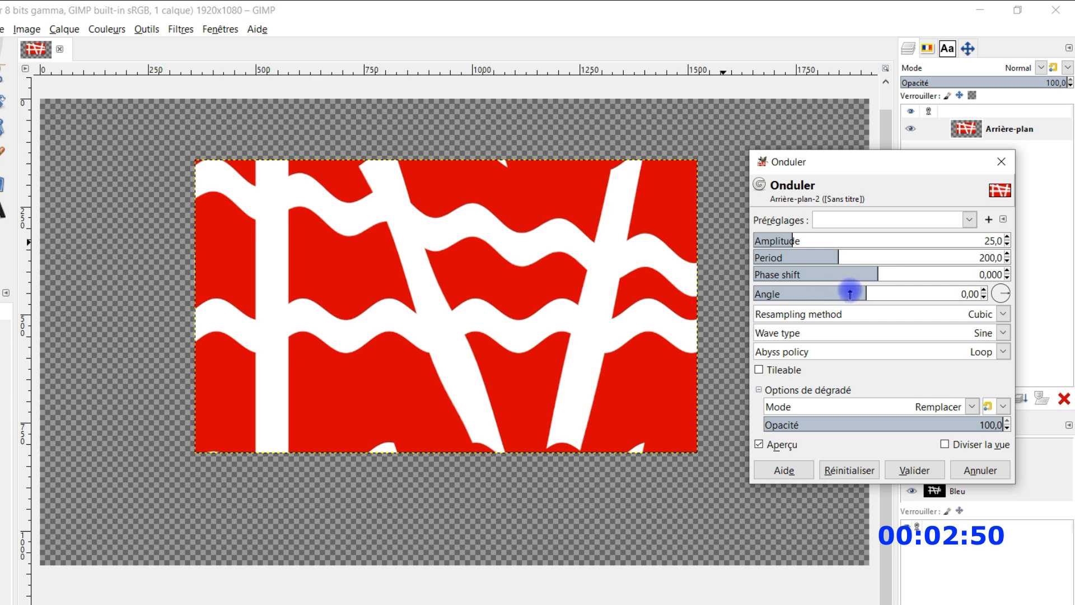
{"action": "left_click", "coordinate": [966, 351]}
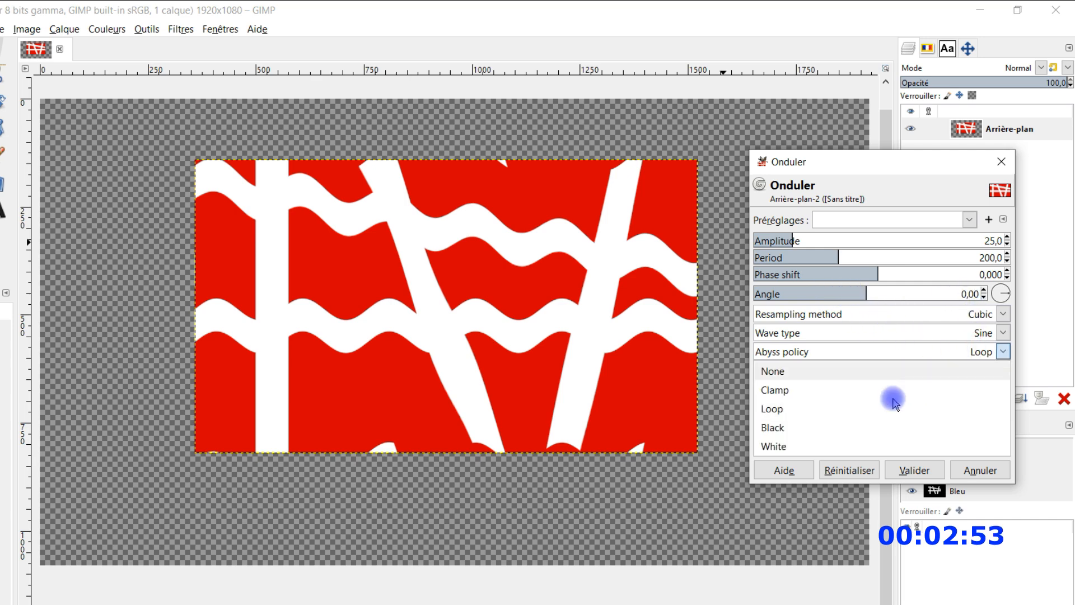
{"action": "left_click", "coordinate": [833, 373]}
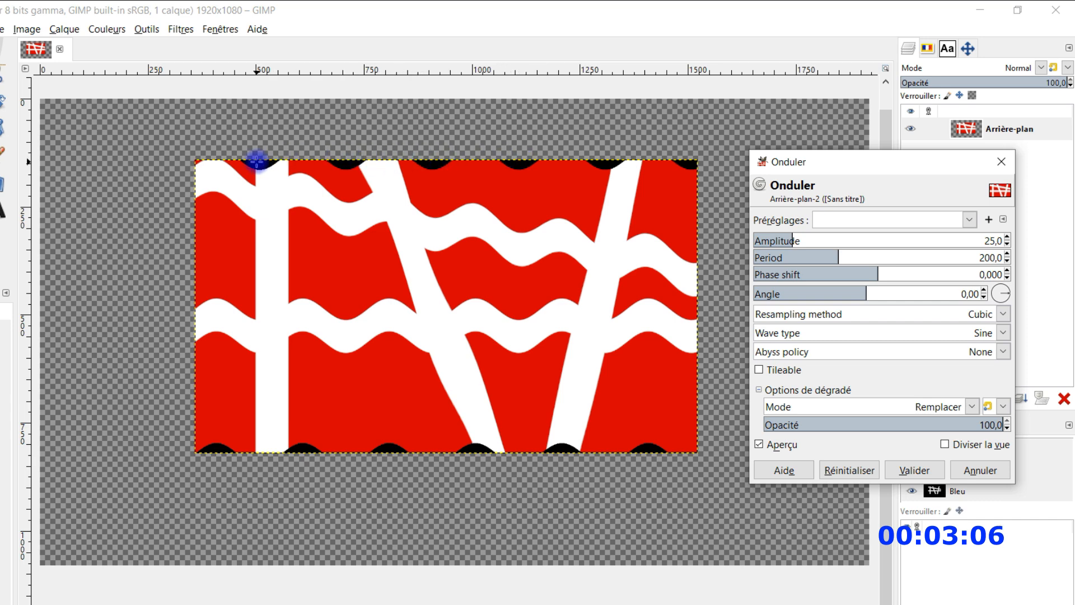
{"action": "left_click", "coordinate": [1001, 161]}
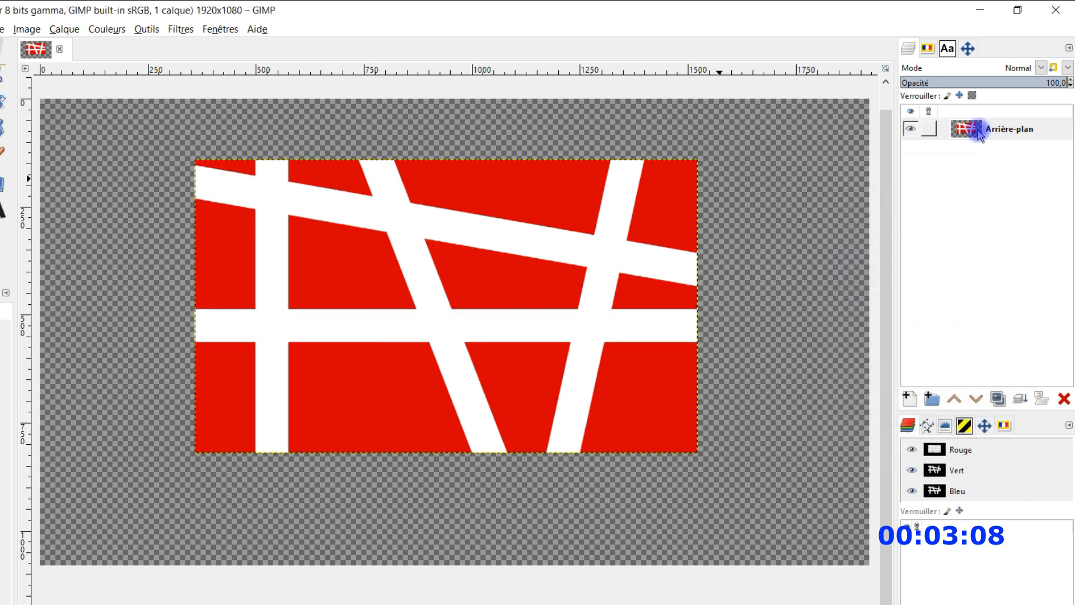
- Add an alpha channel to the red and white image's Arrière-plan layer
{"action": "right_click", "coordinate": [977, 127]}
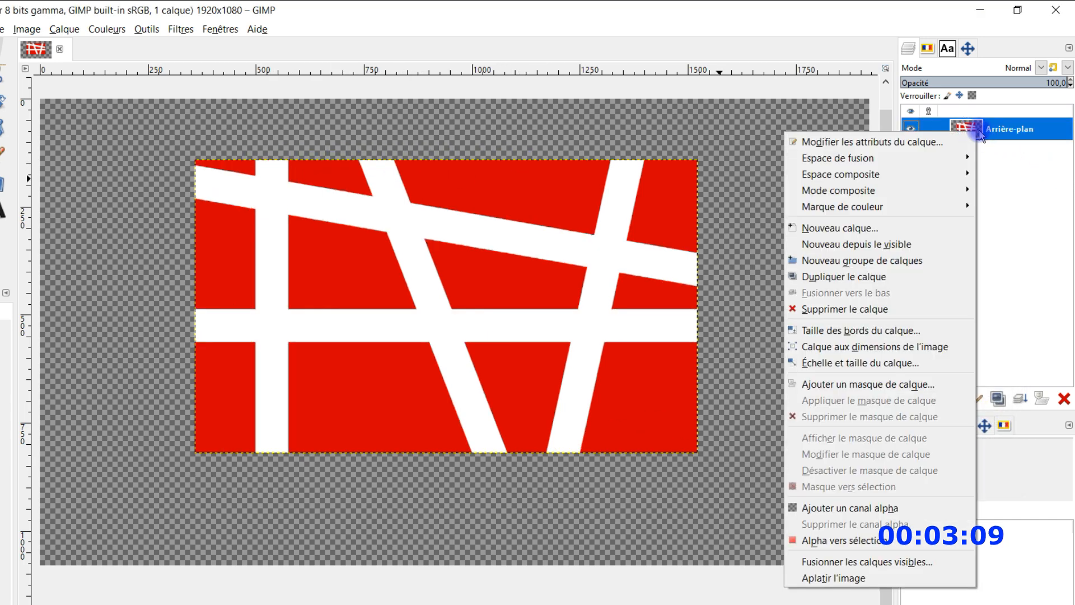
{"action": "left_click", "coordinate": [852, 508]}
- Reopen the Onduler filter on the Arrière-plan layer with its alpha channel and preview the Loop abyss policy
{"action": "left_click", "coordinate": [179, 29]}
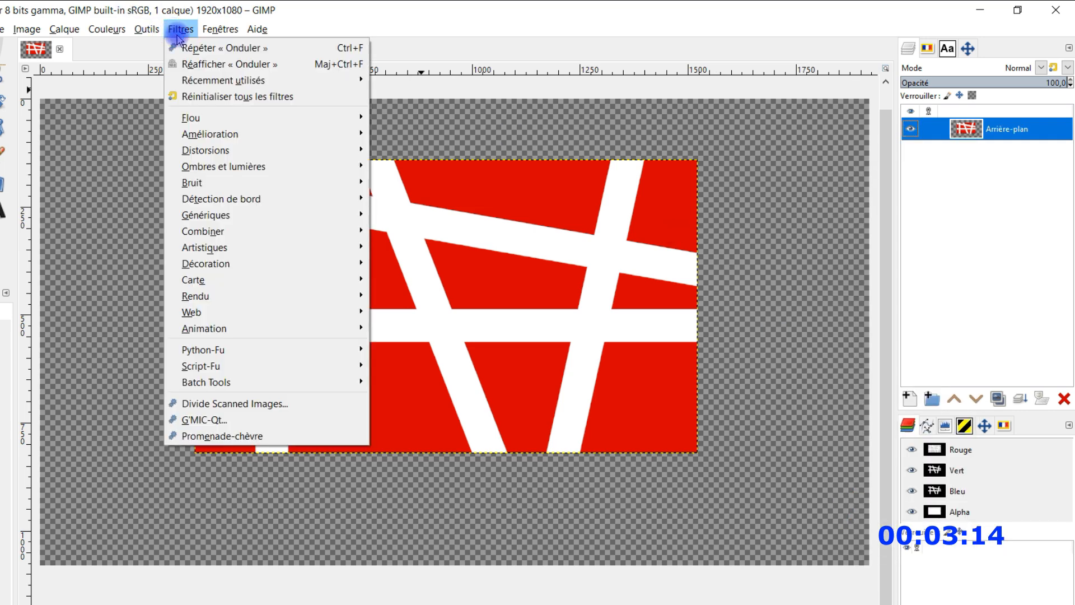
{"action": "left_click", "coordinate": [204, 65]}
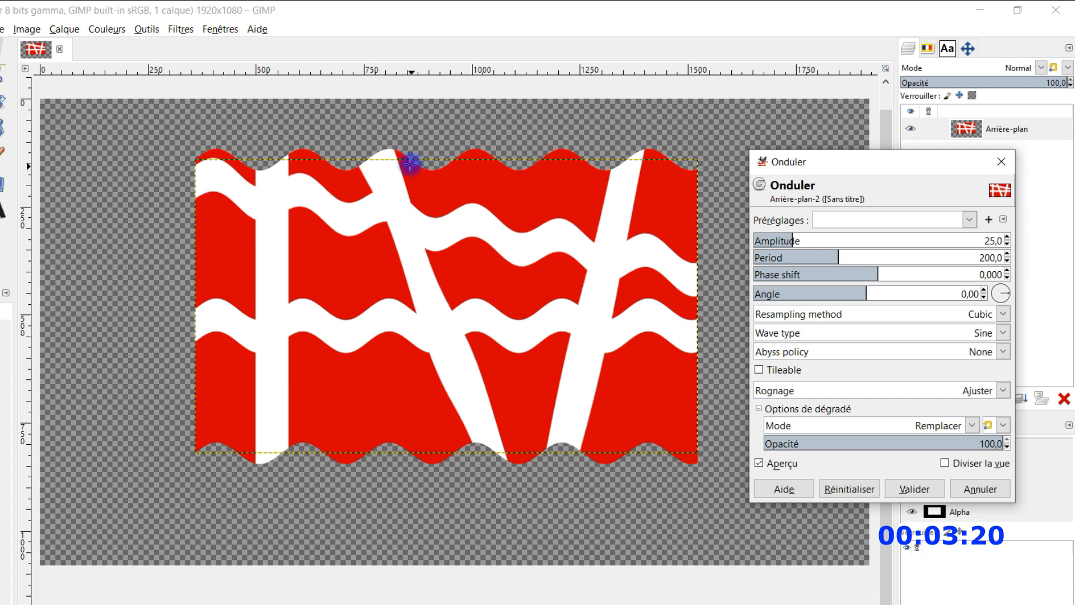
{"action": "left_click", "coordinate": [952, 351]}
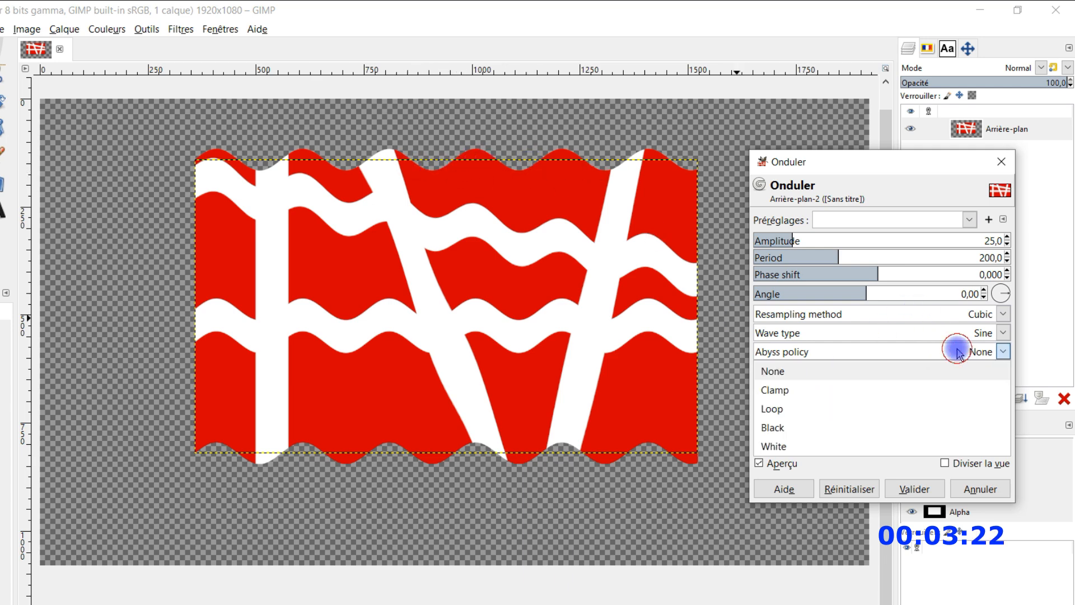
{"action": "left_click", "coordinate": [805, 416]}
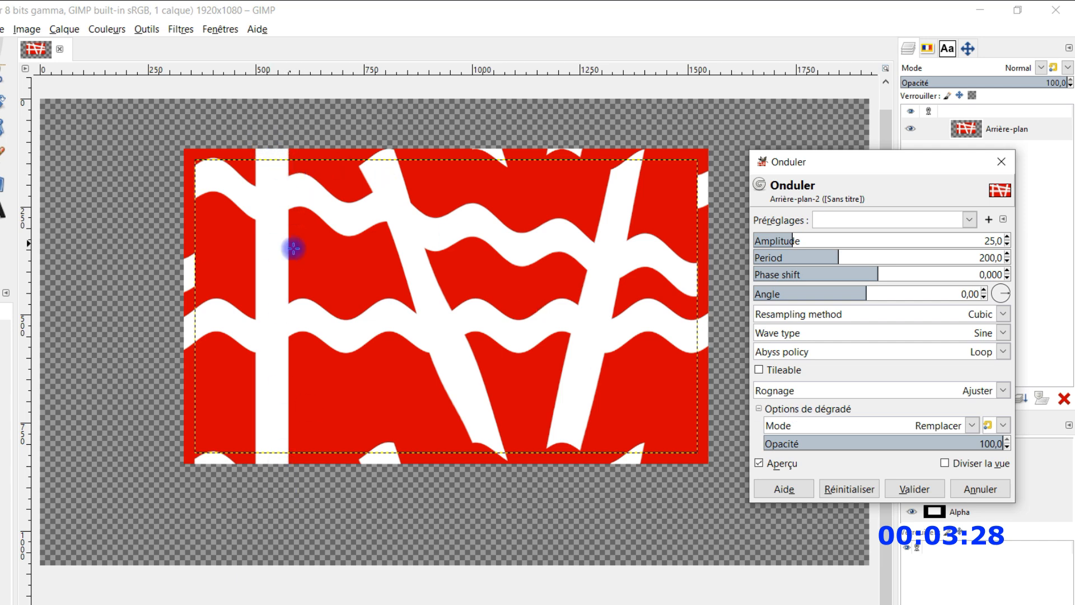
- Preview the Black and White abyss policies on the layer with the alpha channel
{"action": "left_click", "coordinate": [889, 354]}
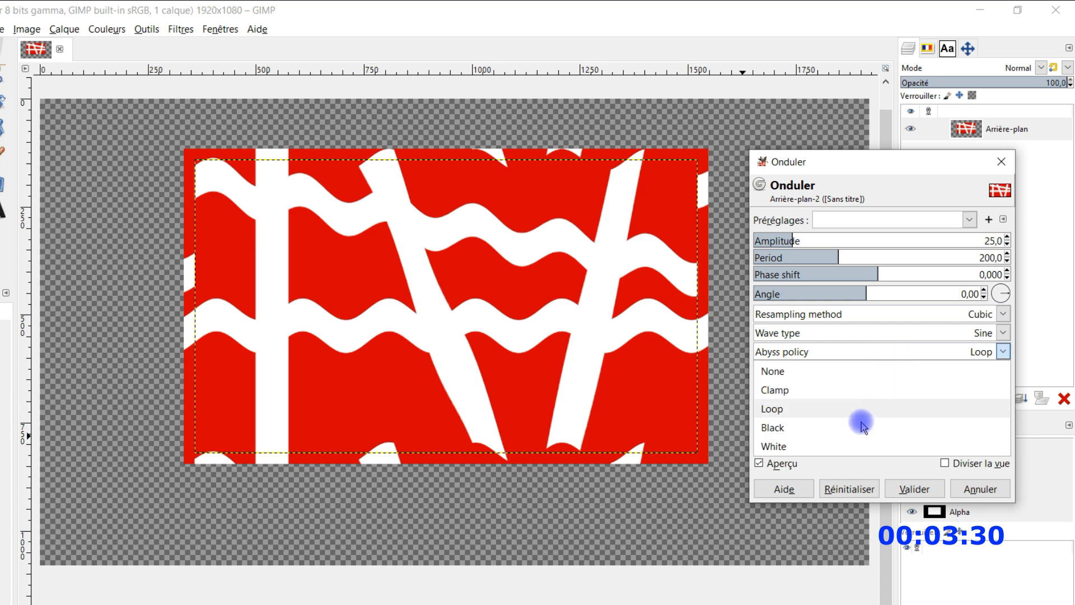
{"action": "left_click", "coordinate": [832, 428]}
{"action": "left_click", "coordinate": [829, 354]}
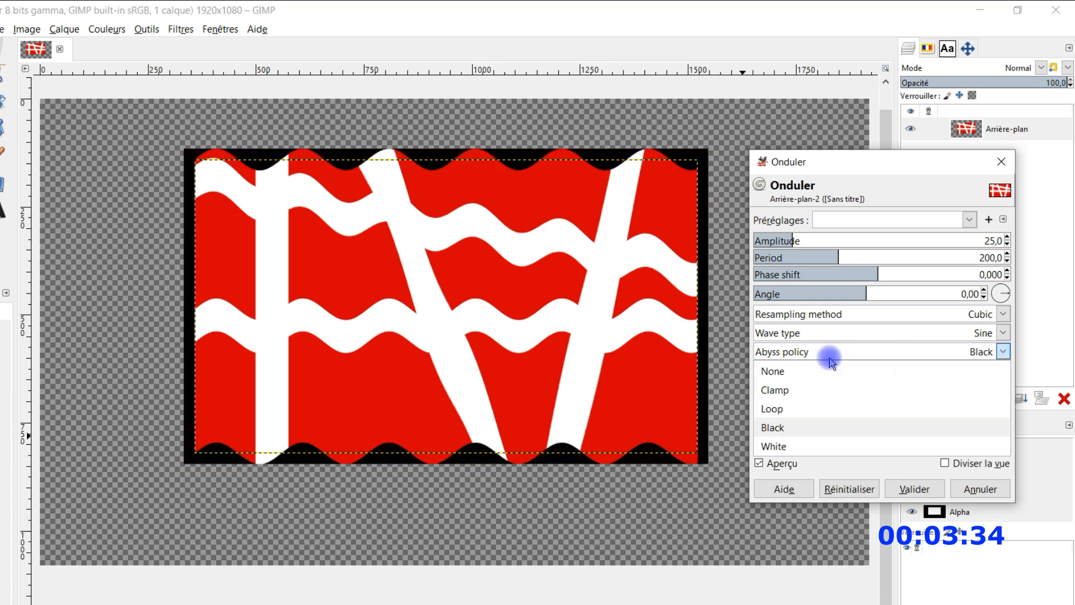
{"action": "left_click", "coordinate": [808, 446]}
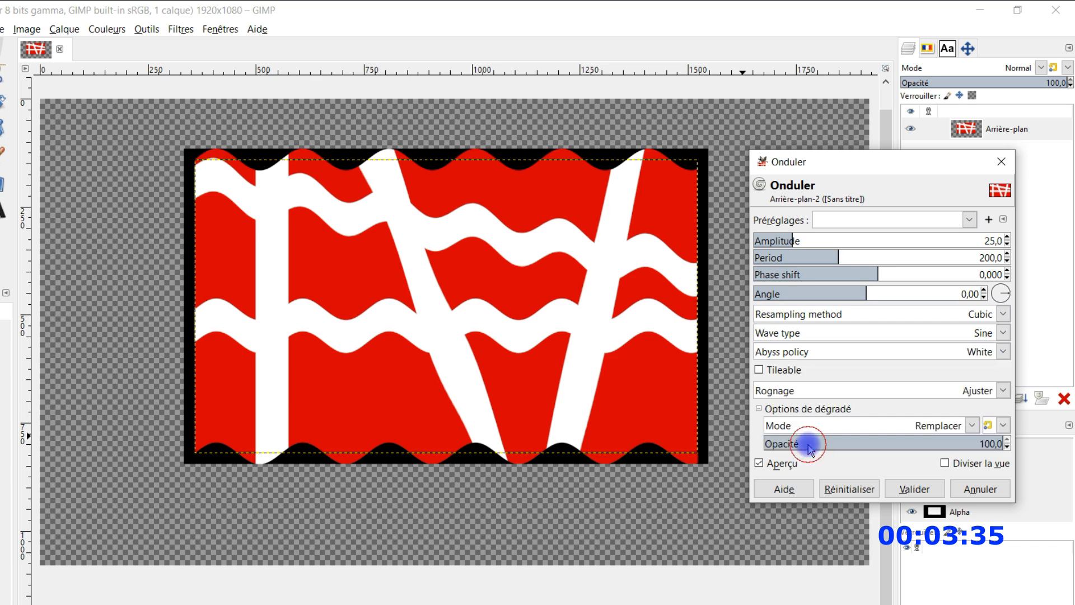
- Preview the Loop abyss policy again, inspect the layer's edges, and close the Onduler filter without applying it
{"action": "left_click", "coordinate": [834, 356]}
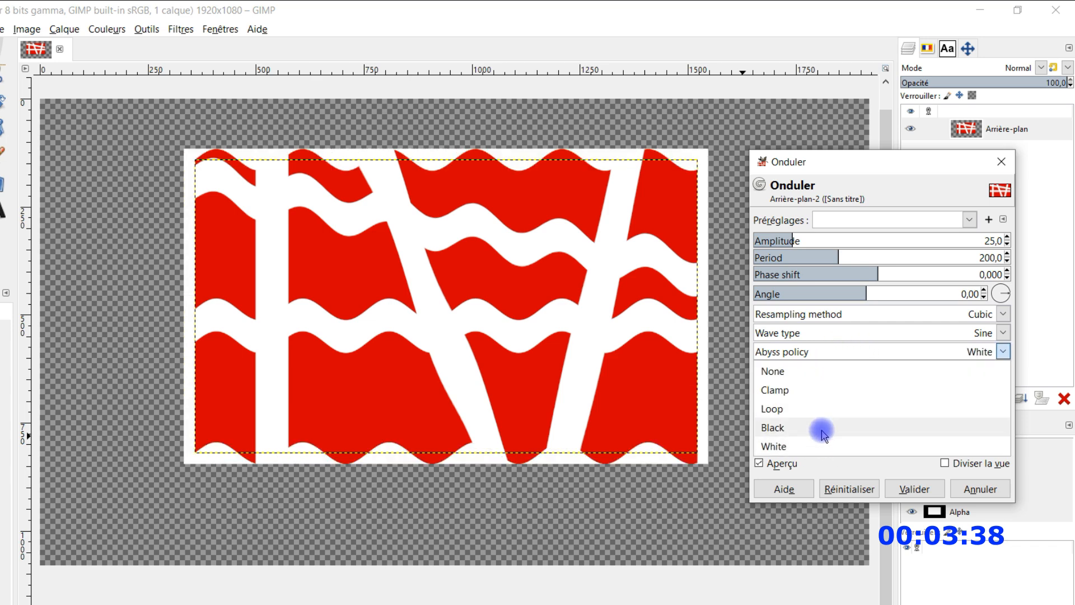
{"action": "left_click", "coordinate": [817, 409]}
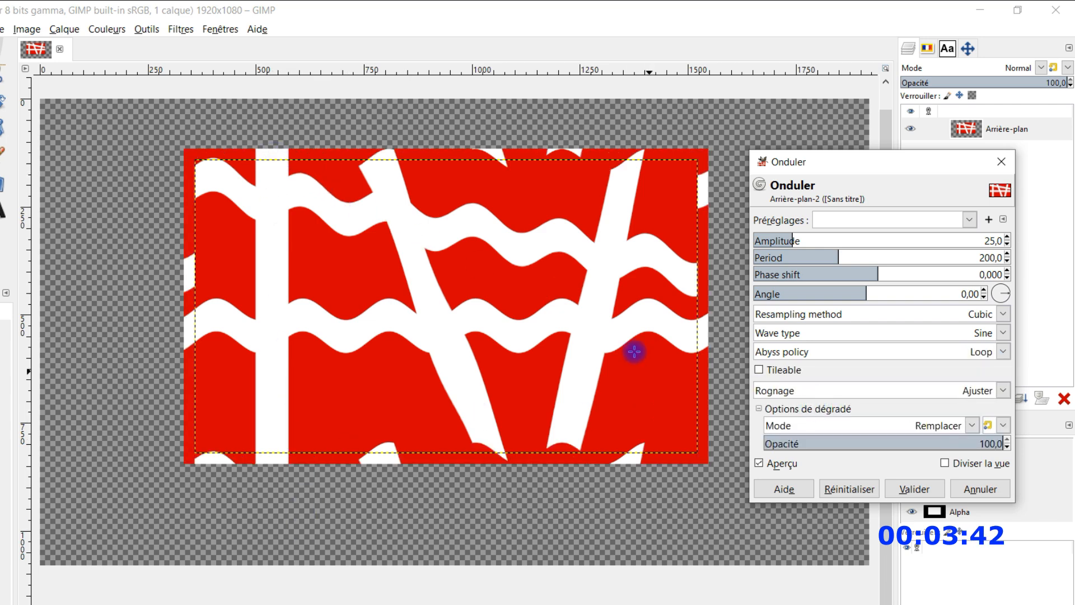
{"action": "left_click_drag", "start_coordinate": [457, 332], "coordinate": [348, 325]}
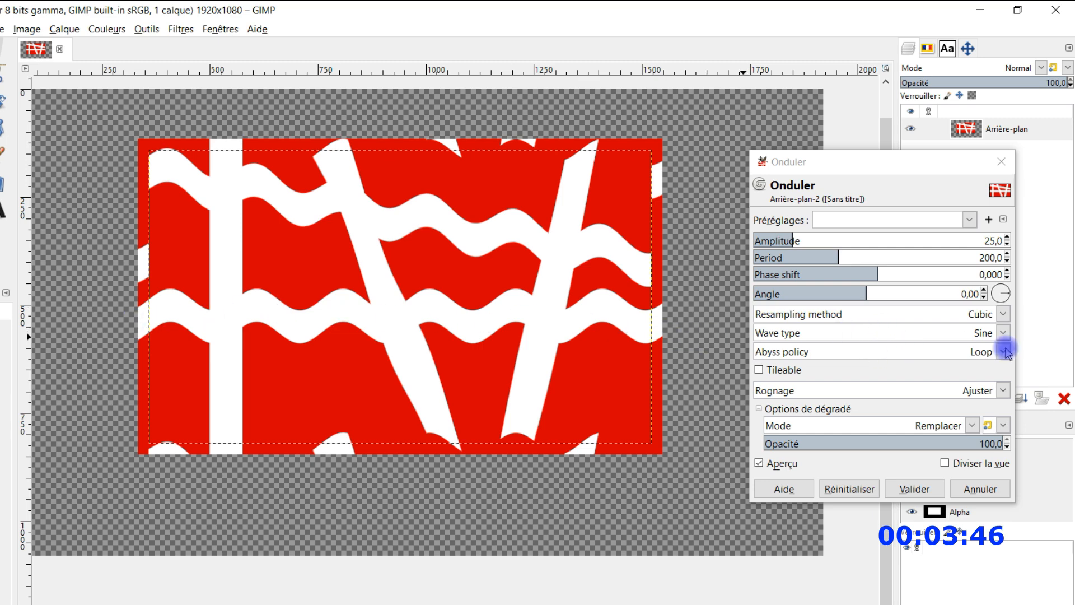
{"action": "left_click", "coordinate": [1002, 162]}
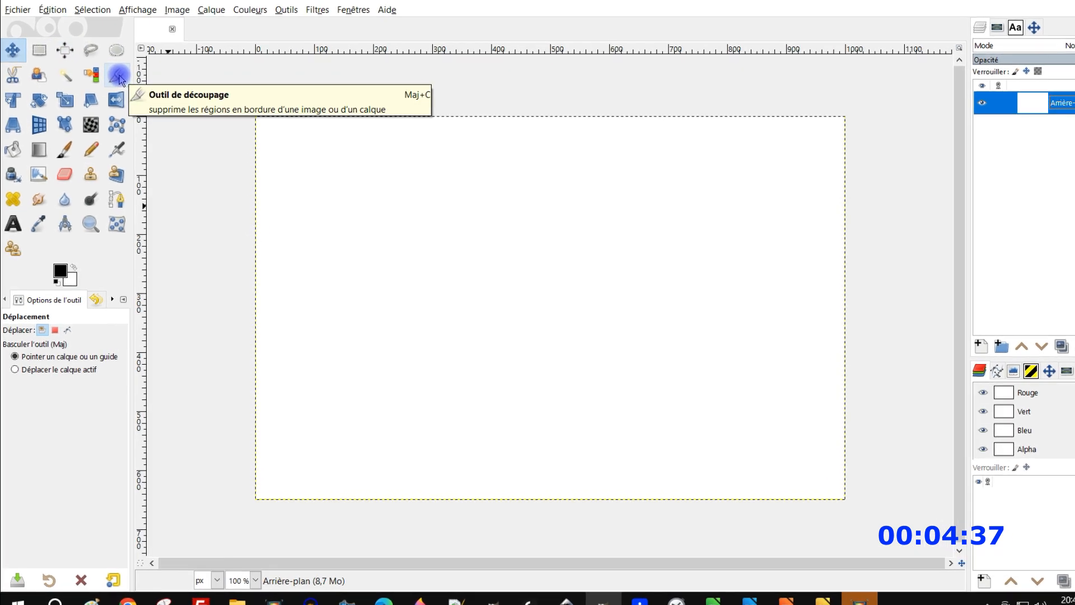
- Draw a crop rectangle of about 778 × 407 px inside the white layer, using the Règle des tiers composition guides
{"action": "left_click", "coordinate": [118, 77]}
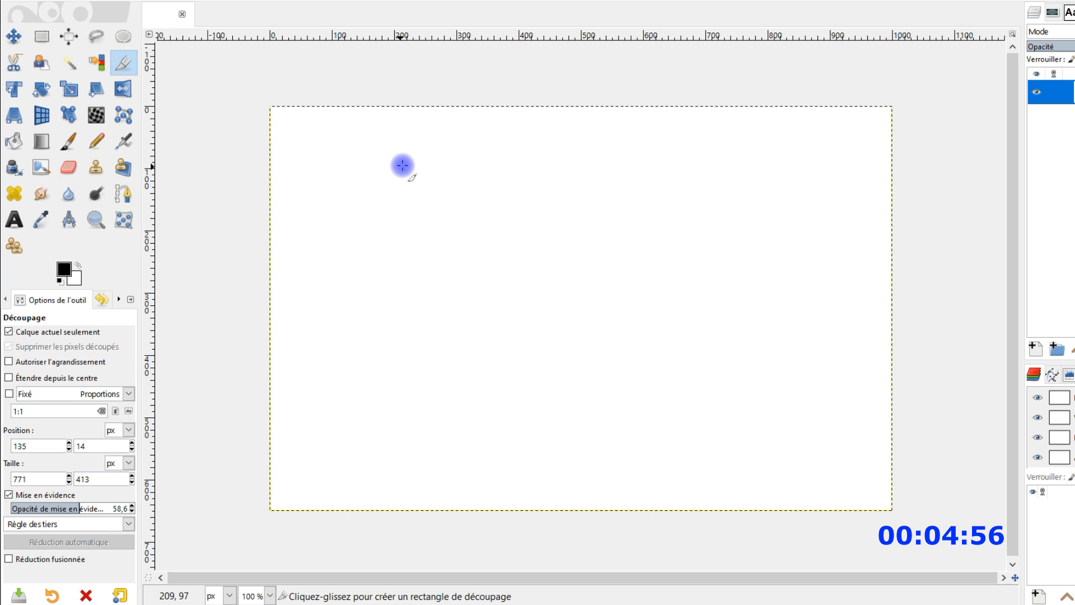
{"action": "left_click_drag", "start_coordinate": [364, 149], "coordinate": [848, 402]}
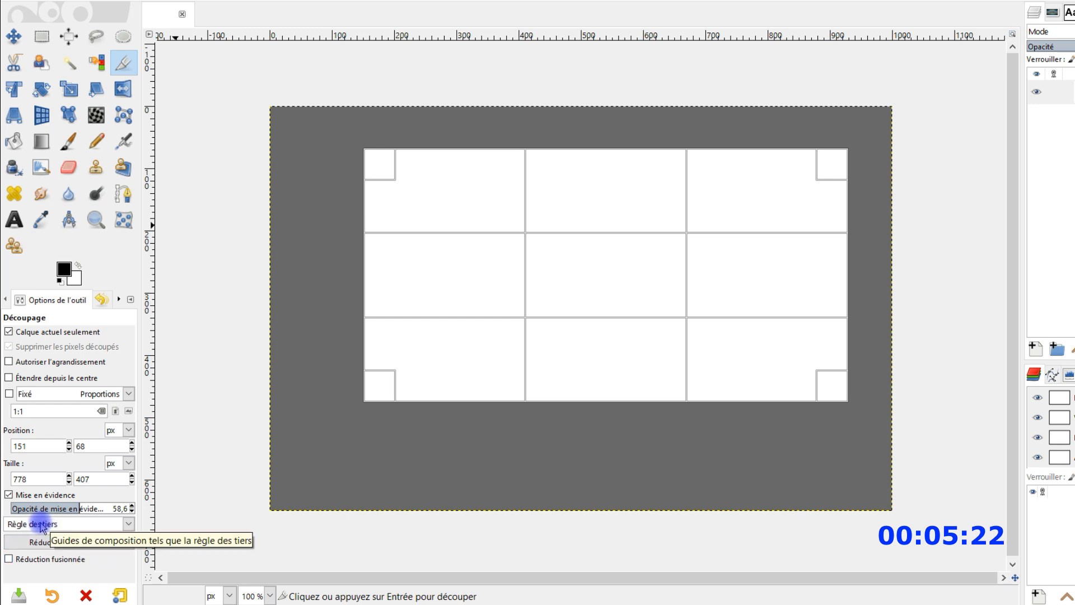
{"action": "left_click", "coordinate": [41, 527]}
{"action": "left_click", "coordinate": [52, 459]}
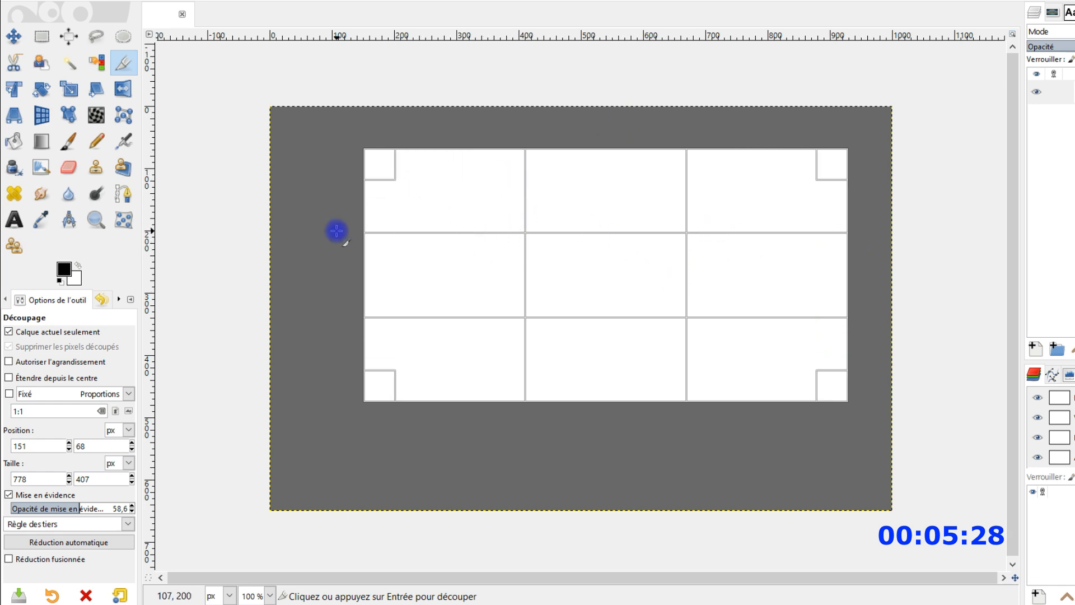
- Adjust the crop rectangle's corners and upper edge to about 808 × 398 px at position 121, 82
{"action": "left_click_drag", "start_coordinate": [382, 173], "coordinate": [384, 166]}
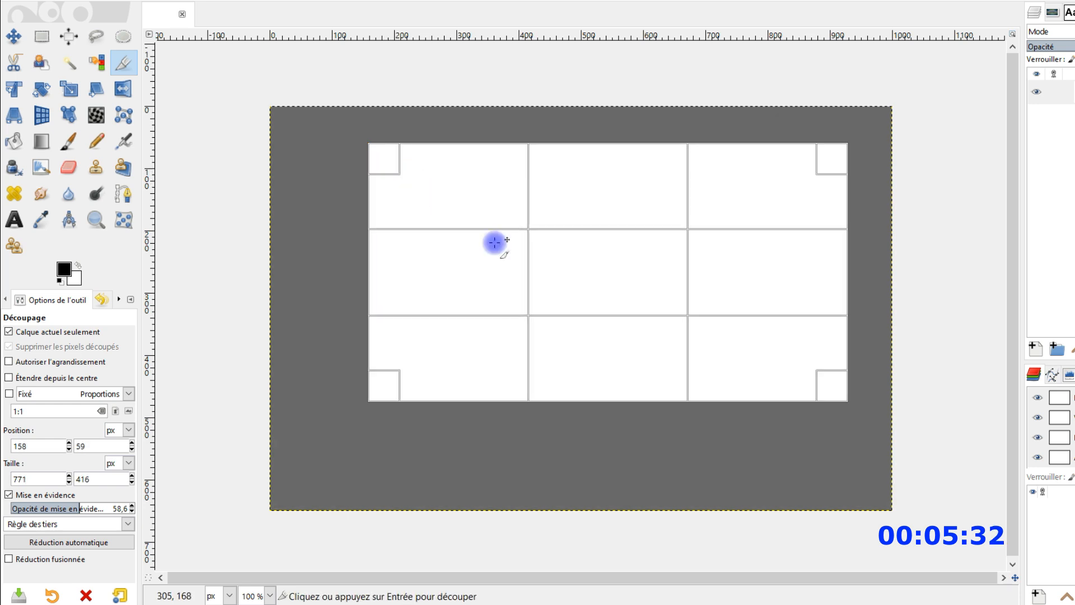
{"action": "left_click_drag", "start_coordinate": [384, 385], "coordinate": [369, 388]}
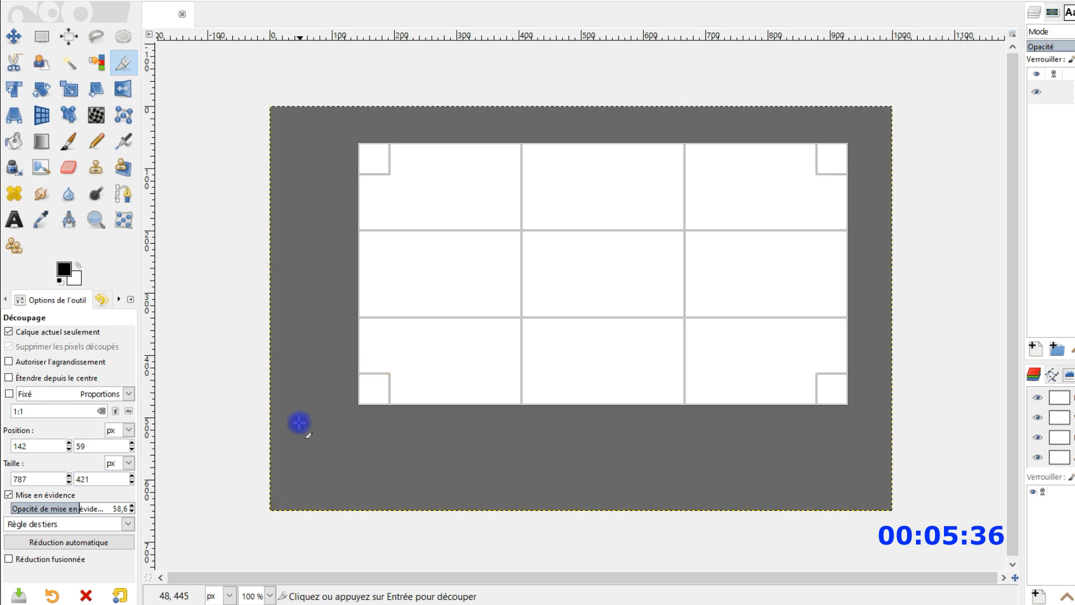
{"action": "left_click_drag", "start_coordinate": [373, 171], "coordinate": [359, 166]}
{"action": "left_click_drag", "start_coordinate": [582, 157], "coordinate": [584, 171]}
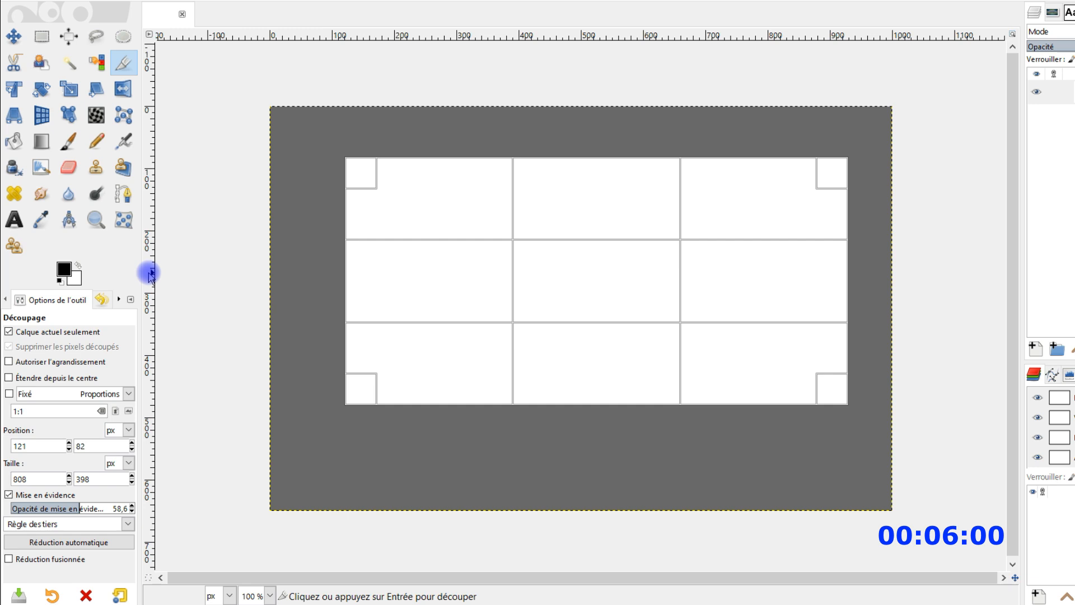
- Place vertical guides on the crop rectangle's two vertical thirds lines, and crop the current layer to the rectangle
{"action": "left_click_drag", "start_coordinate": [150, 266], "coordinate": [512, 299]}
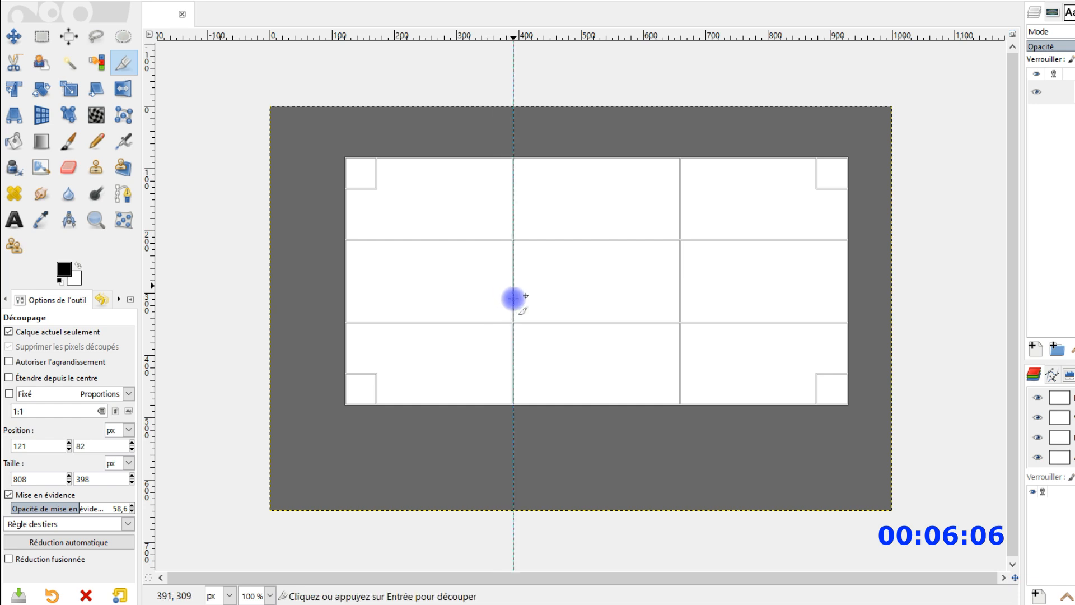
{"action": "left_click_drag", "start_coordinate": [150, 227], "coordinate": [680, 358]}
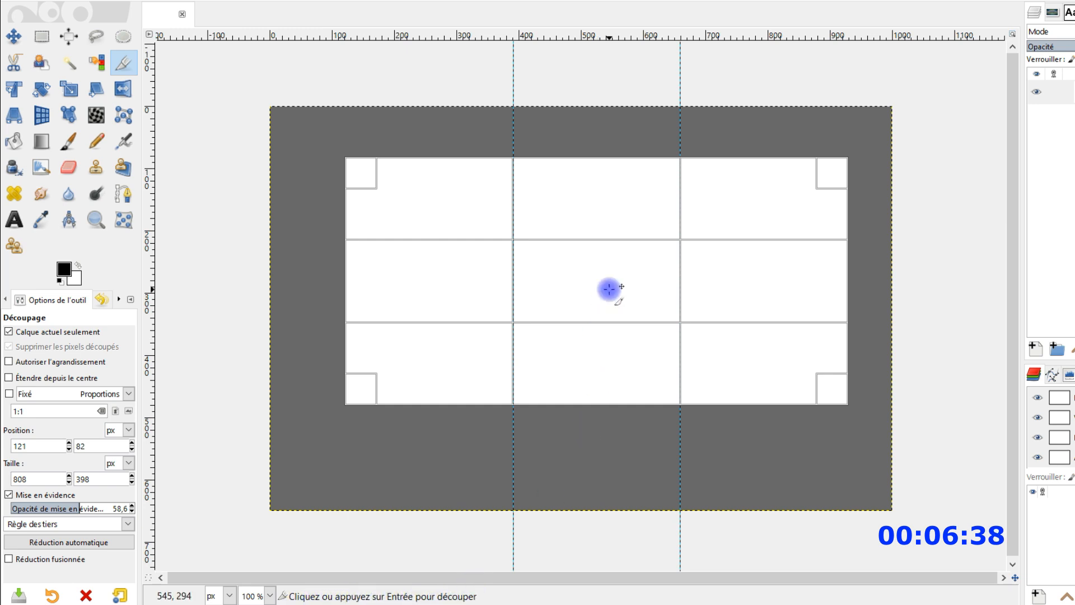
{"action": "left_click", "coordinate": [590, 273]}
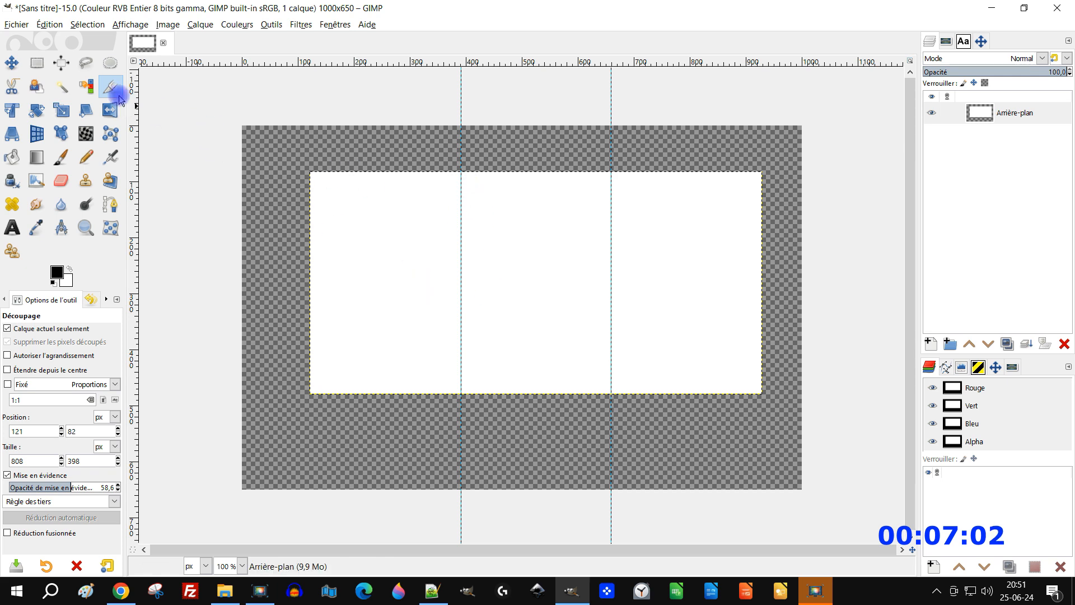
- Make a rectangular selection about 317 × 723 px over the layer's left third, aligned with the first vertical guide
{"action": "left_click", "coordinate": [35, 64]}
{"action": "left_click_drag", "start_coordinate": [284, 119], "coordinate": [463, 525]}
{"action": "left_click_drag", "start_coordinate": [436, 226], "coordinate": [447, 245]}
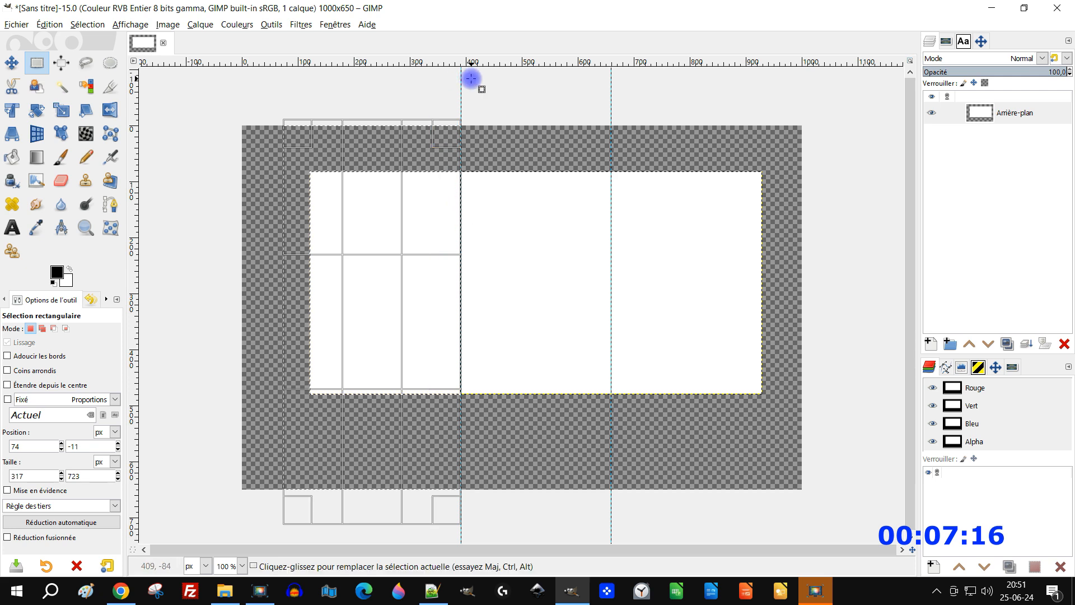
{"action": "mouse_move", "coordinate": [413, 288]}
{"action": "left_mouse_down"}
{"action": "mouse_move", "coordinate": [403, 290]}
{"action": "mouse_move", "coordinate": [415, 291]}
{"action": "left_mouse_up"}
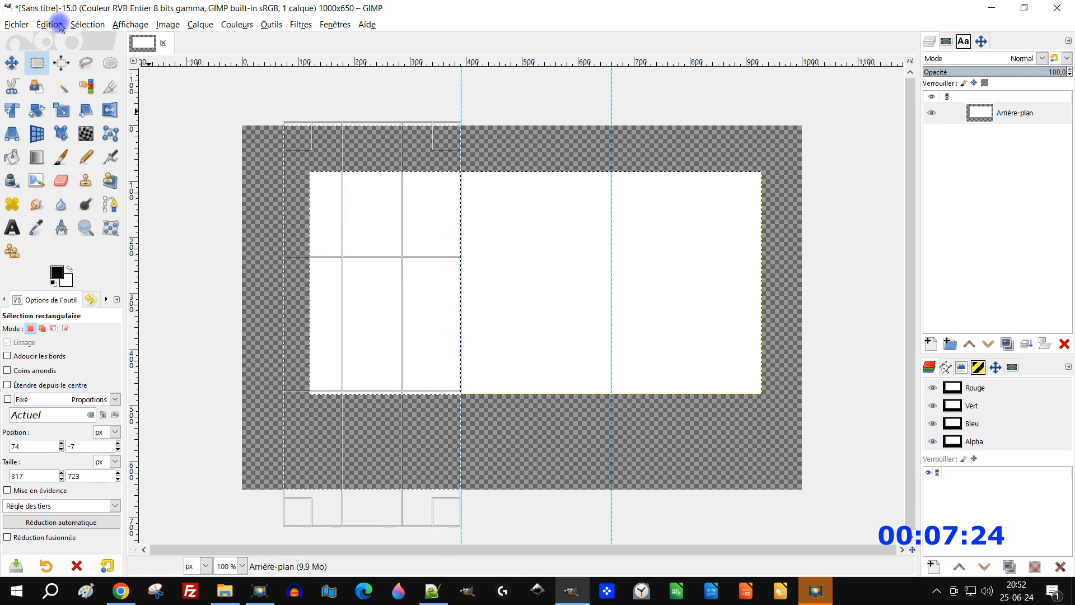
- Check the guide display options and extend the selection beyond the canvas above and below to about 317 × 803 px
{"action": "left_click", "coordinate": [118, 26]}
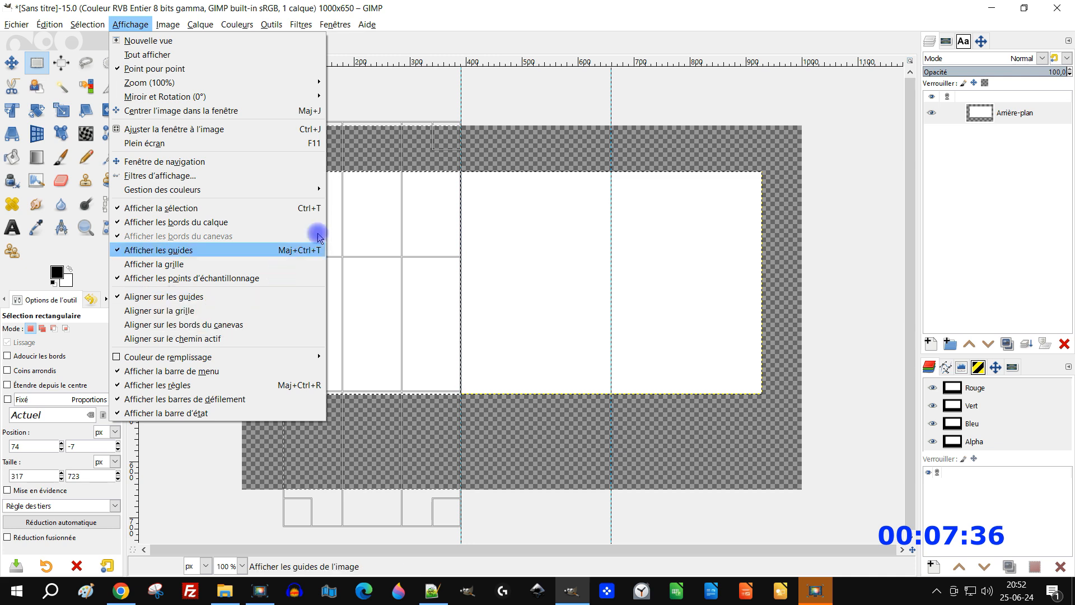
{"action": "left_click", "coordinate": [433, 301]}
{"action": "mouse_move", "coordinate": [420, 303]}
{"action": "left_mouse_down"}
{"action": "mouse_move", "coordinate": [360, 304]}
{"action": "mouse_move", "coordinate": [419, 304]}
{"action": "left_mouse_up"}
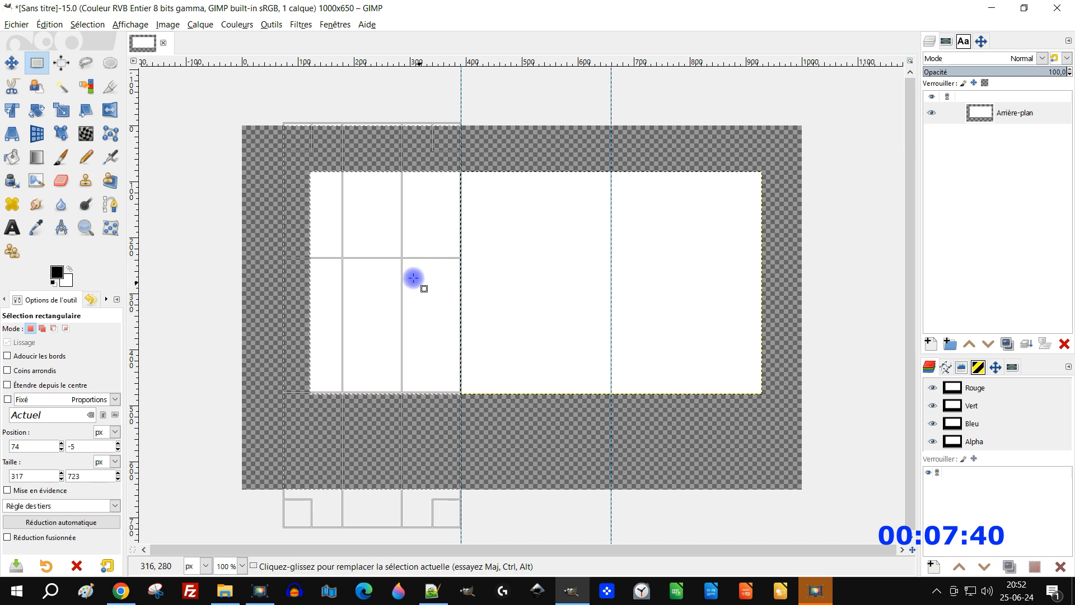
{"action": "mouse_move", "coordinate": [355, 507]}
{"action": "left_mouse_down"}
{"action": "mouse_move", "coordinate": [357, 528]}
{"action": "mouse_move", "coordinate": [357, 515]}
{"action": "left_mouse_up"}
{"action": "left_click_drag", "start_coordinate": [372, 131], "coordinate": [371, 98]}
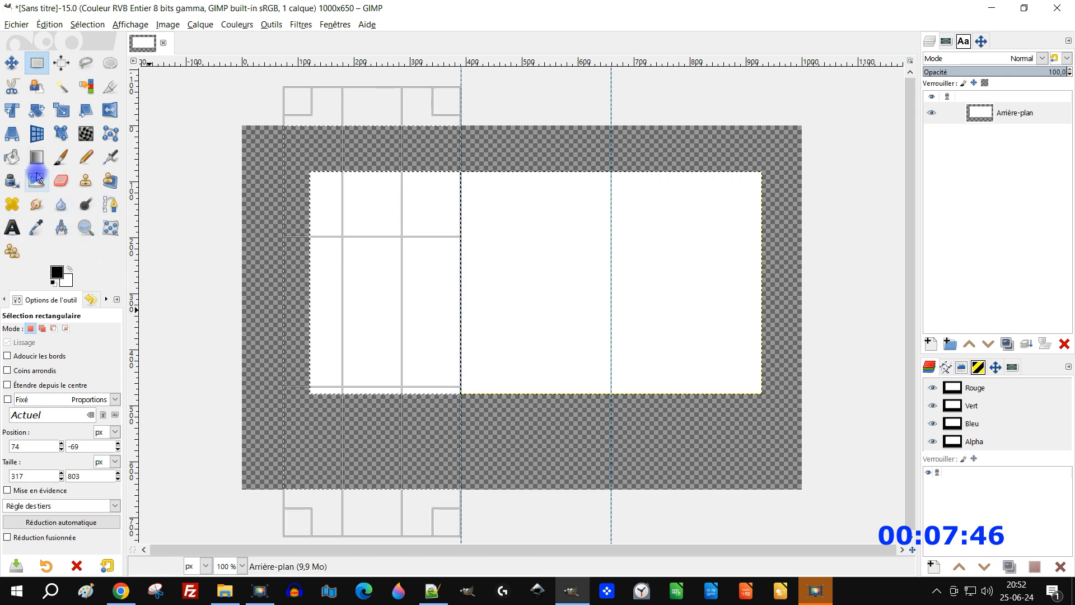
- Set the foreground colour to dark blue and bucket-fill the left third with it, using the whole-selection fill option
{"action": "left_click", "coordinate": [8, 159]}
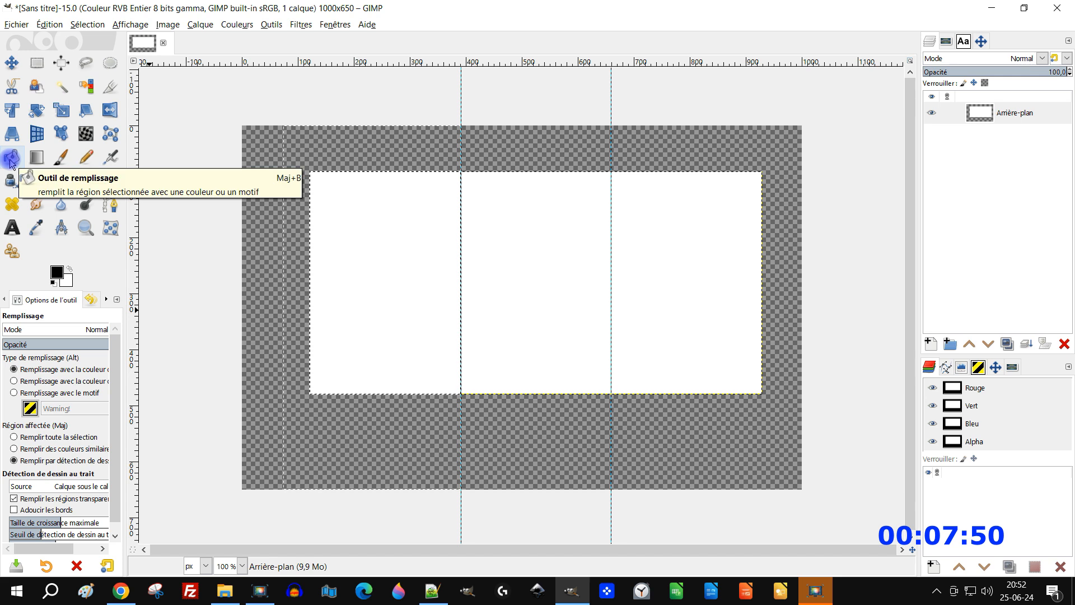
{"action": "left_click_drag", "start_coordinate": [124, 373], "coordinate": [158, 373]}
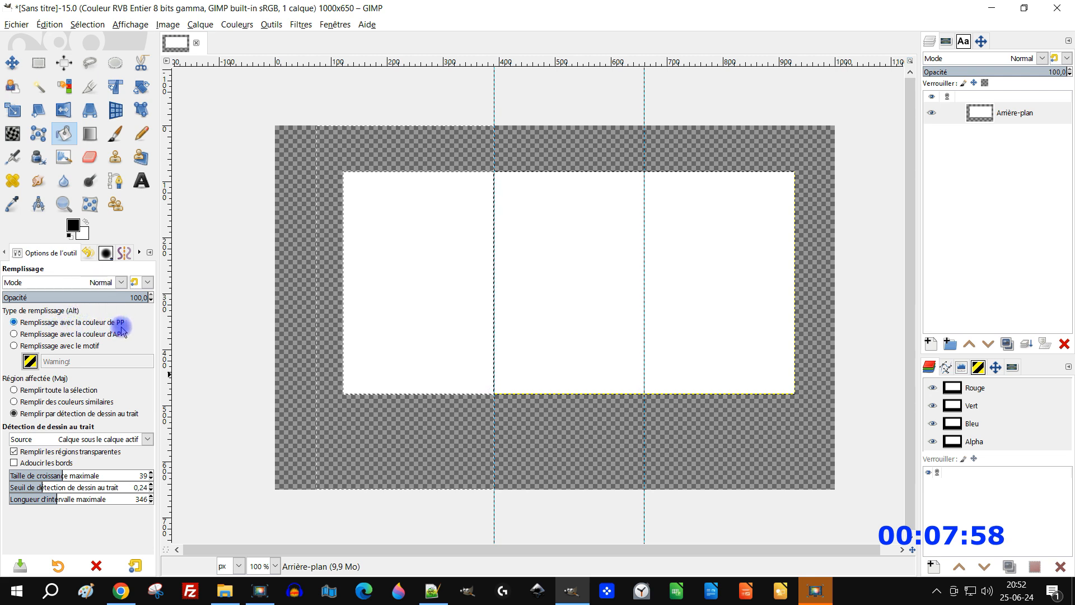
{"action": "left_click", "coordinate": [73, 227]}
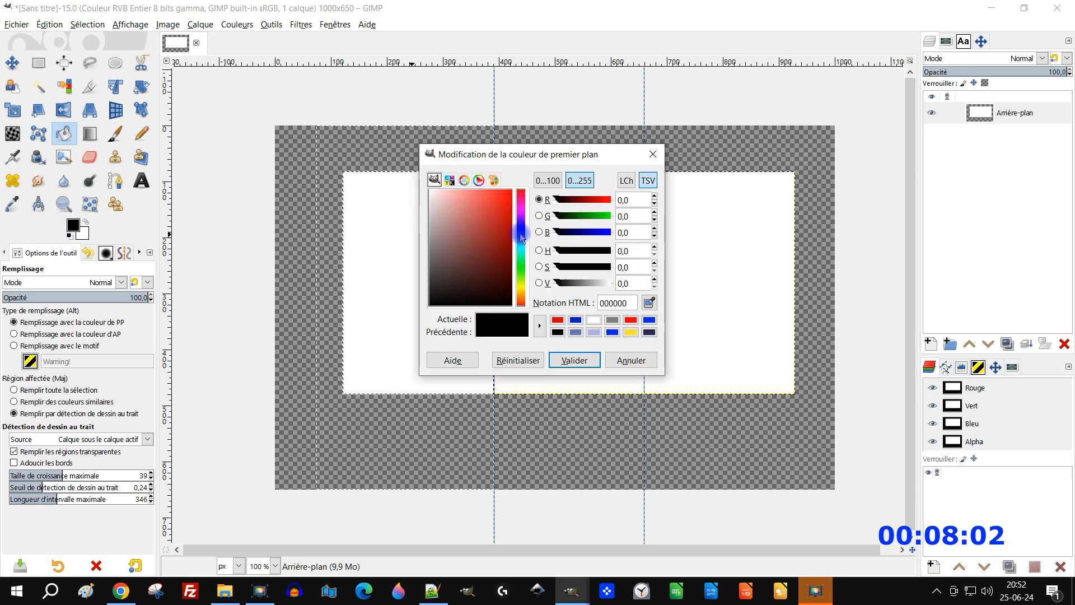
{"action": "mouse_move", "coordinate": [503, 238]}
{"action": "left_mouse_down"}
{"action": "mouse_move", "coordinate": [480, 221]}
{"action": "mouse_move", "coordinate": [509, 236]}
{"action": "mouse_move", "coordinate": [514, 226]}
{"action": "left_mouse_up"}
{"action": "left_click", "coordinate": [580, 361]}
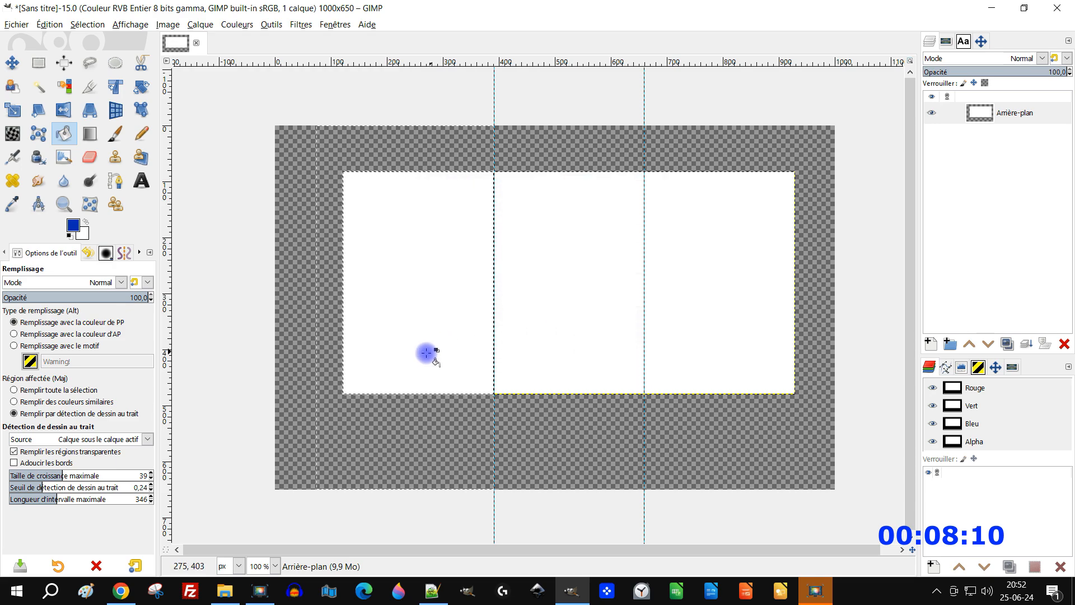
{"action": "left_click", "coordinate": [43, 391]}
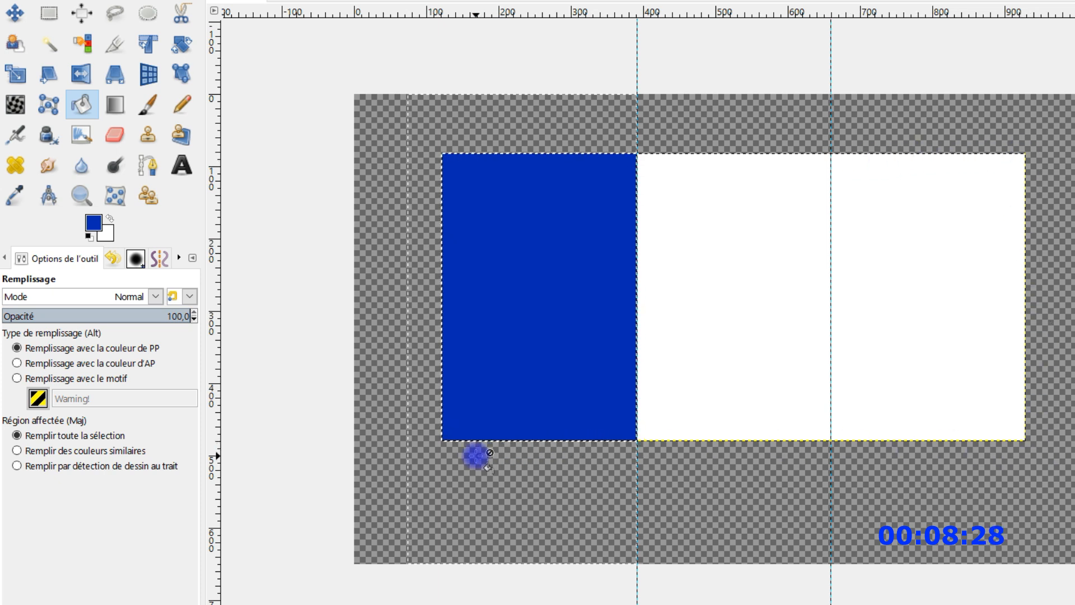
- Make a rectangular selection about 326 × 595 px over the layer's right third, starting at the second vertical guide
{"action": "left_click_drag", "start_coordinate": [872, 246], "coordinate": [774, 258]}
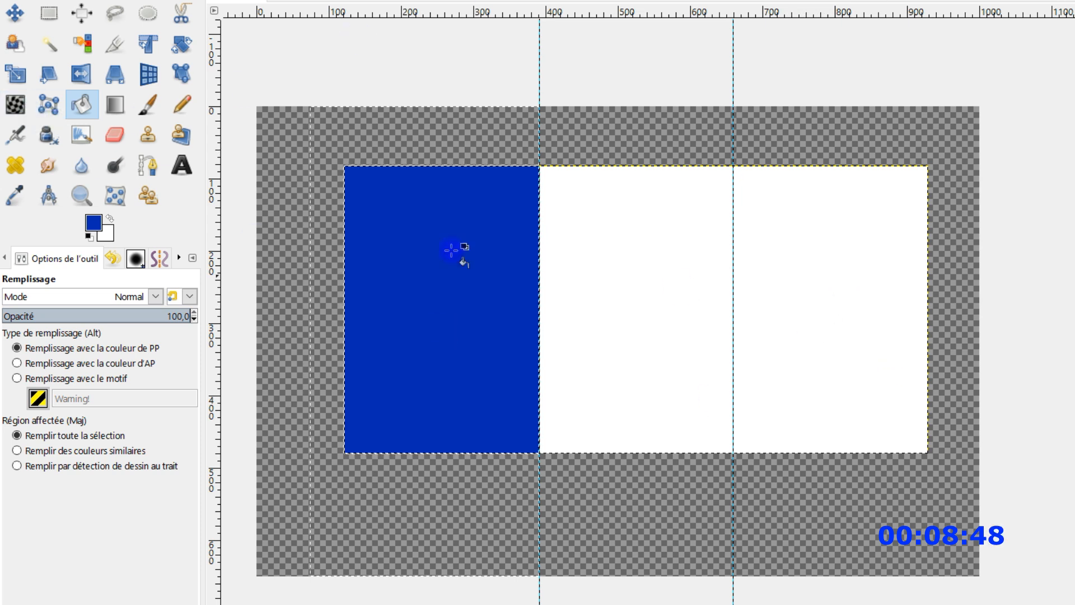
{"action": "left_click", "coordinate": [47, 15]}
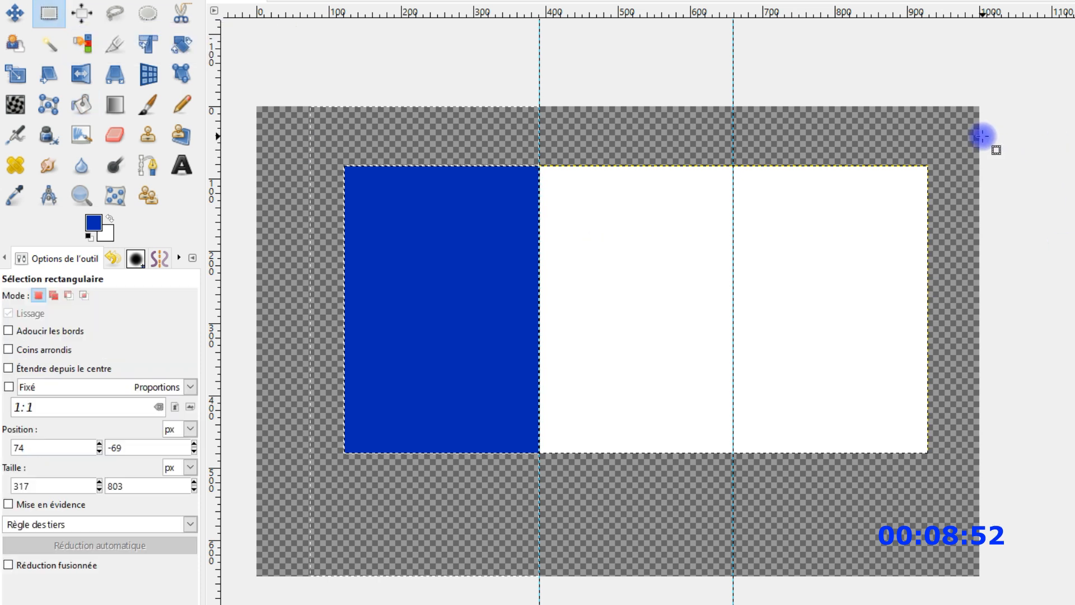
{"action": "left_click_drag", "start_coordinate": [967, 137], "coordinate": [734, 567]}
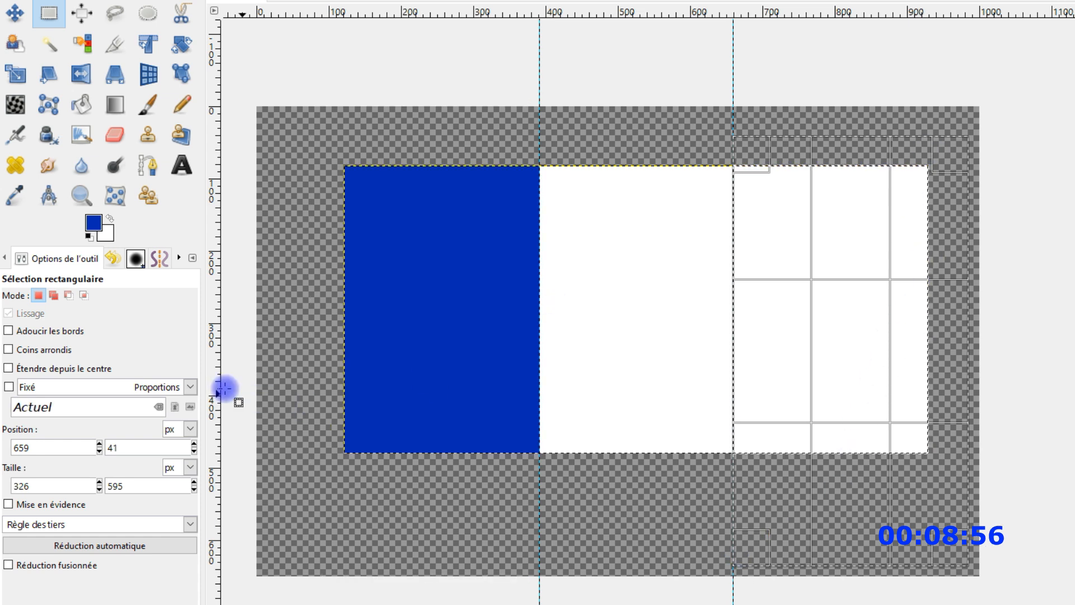
- Mix a red with the HTML notation d41f1f in the background colour editor, keeping the flag's right third uncovered
{"action": "left_click", "coordinate": [111, 232]}
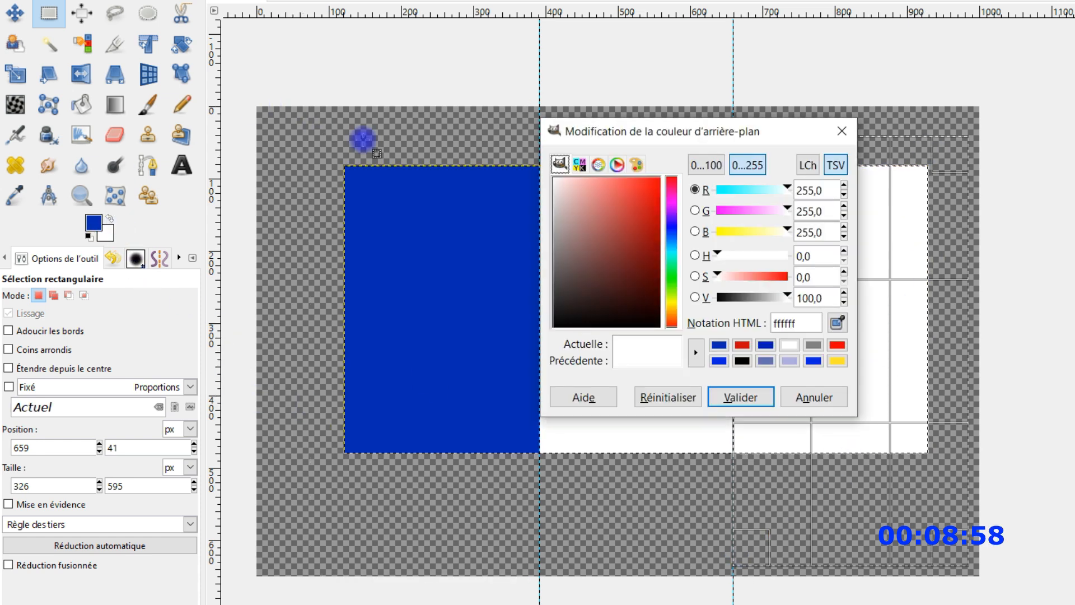
{"action": "left_click", "coordinate": [637, 224]}
{"action": "left_click_drag", "start_coordinate": [642, 232], "coordinate": [647, 188]}
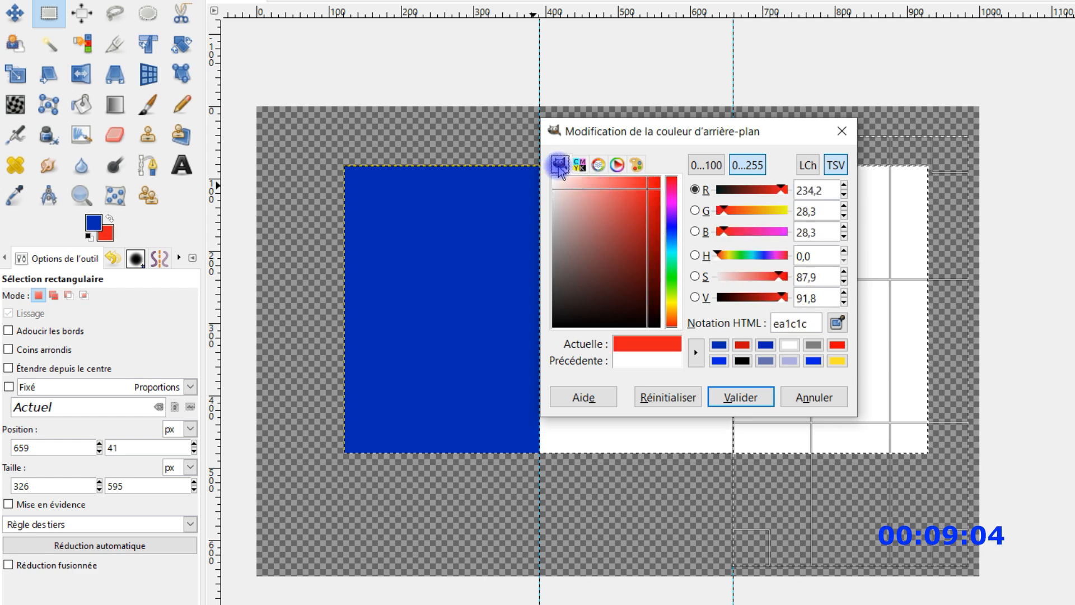
{"action": "left_click_drag", "start_coordinate": [644, 196], "coordinate": [644, 204]}
{"action": "left_click_drag", "start_coordinate": [742, 131], "coordinate": [465, 26]}
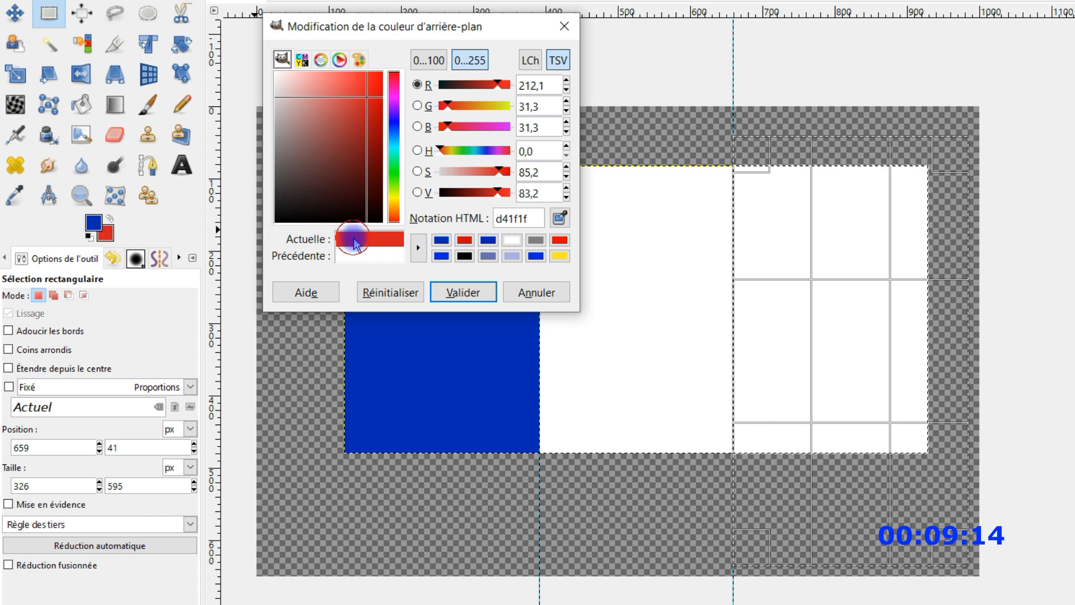
- Fill the selected right third with the mixed red straight from the colour editor, and discard the background colour change
{"action": "left_click_drag", "start_coordinate": [353, 243], "coordinate": [877, 273]}
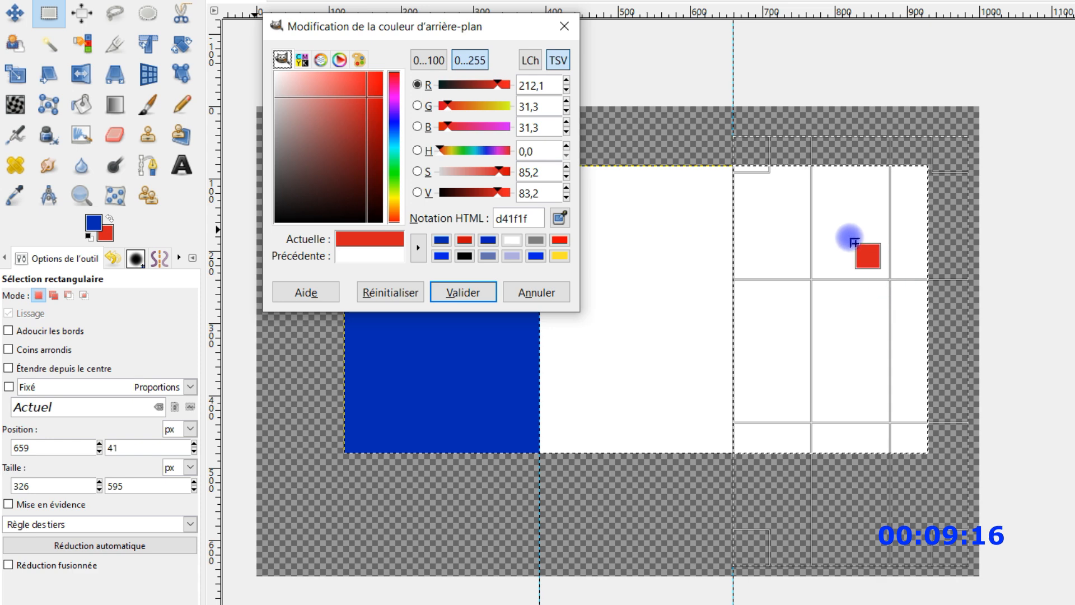
{"action": "left_click_drag", "start_coordinate": [850, 238], "coordinate": [849, 238]}
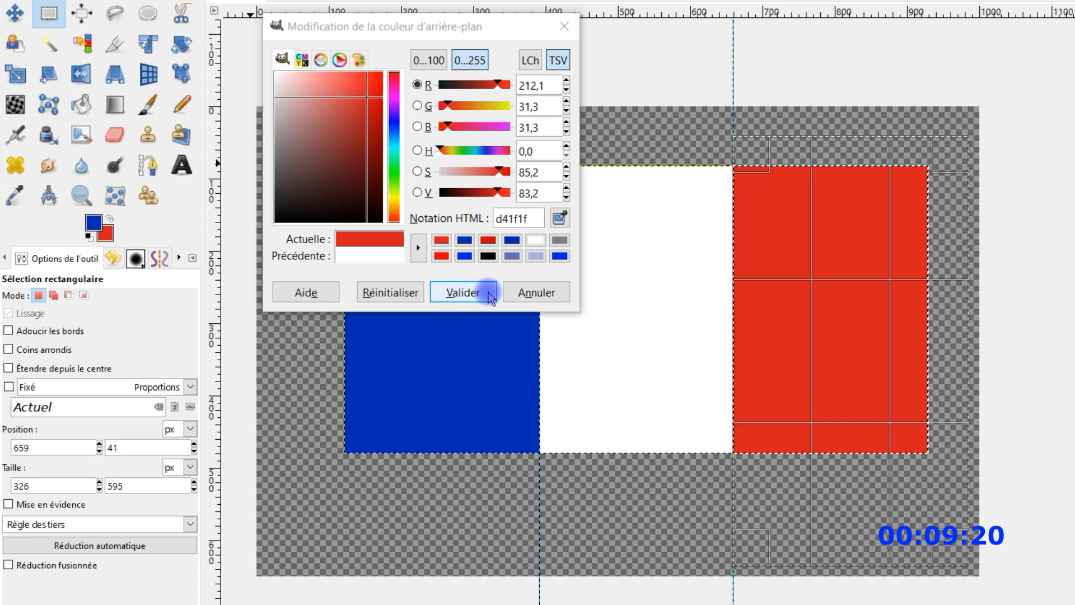
{"action": "left_click", "coordinate": [535, 293]}
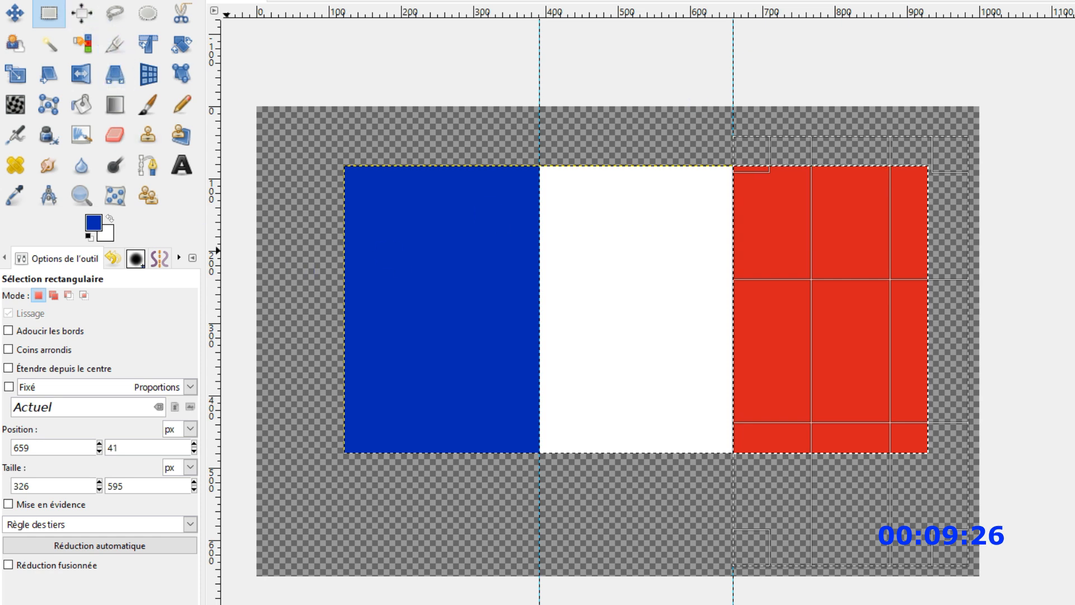
- Clear the selection and remove all guides from the image
{"action": "left_click", "coordinate": [105, 0]}
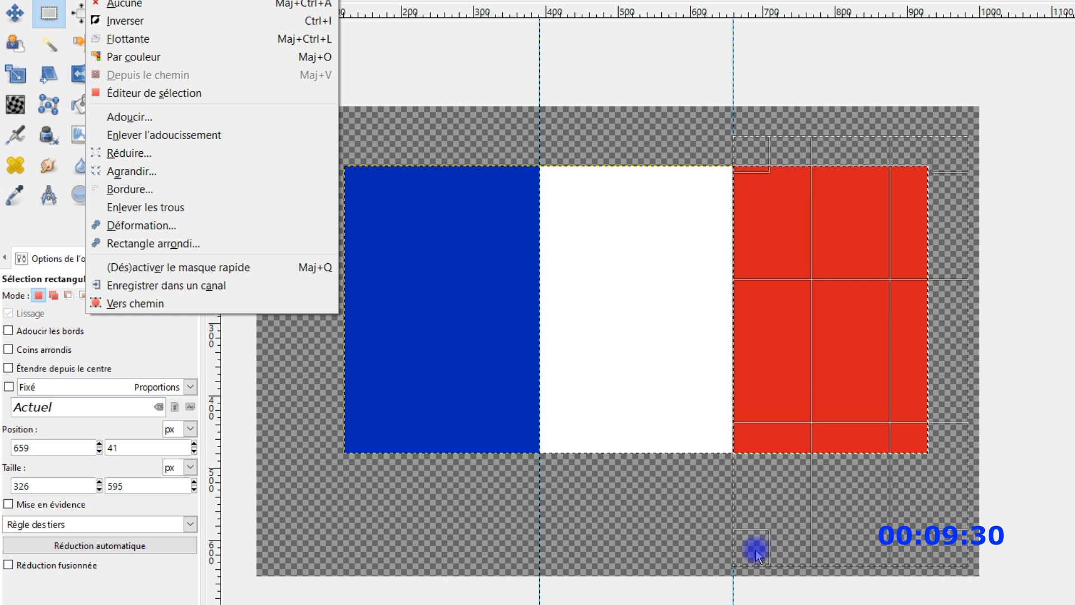
{"action": "left_click", "coordinate": [107, 4]}
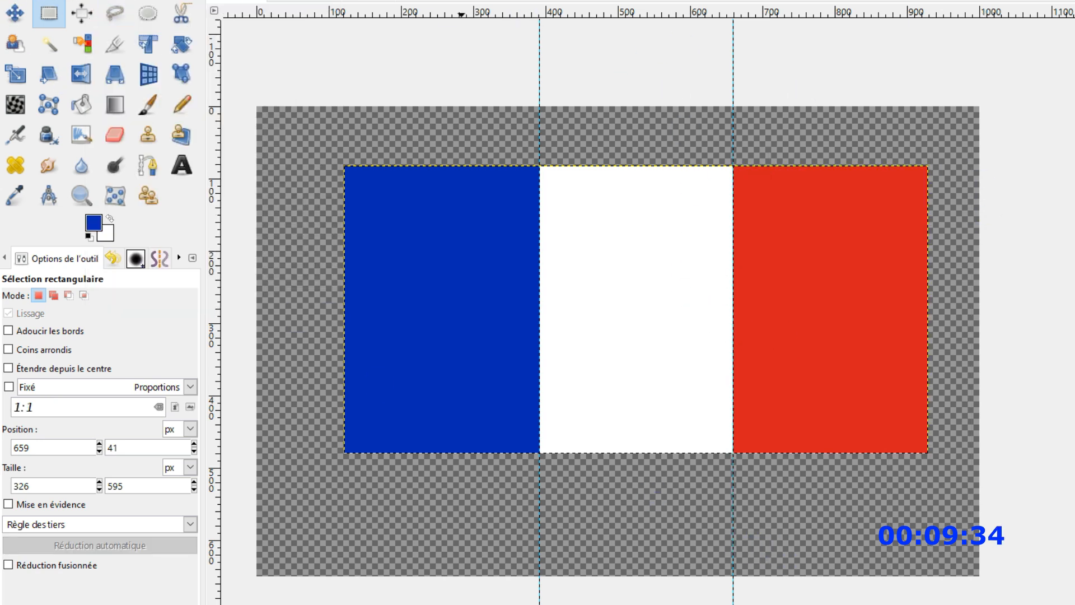
{"action": "left_click", "coordinate": [212, 0]}
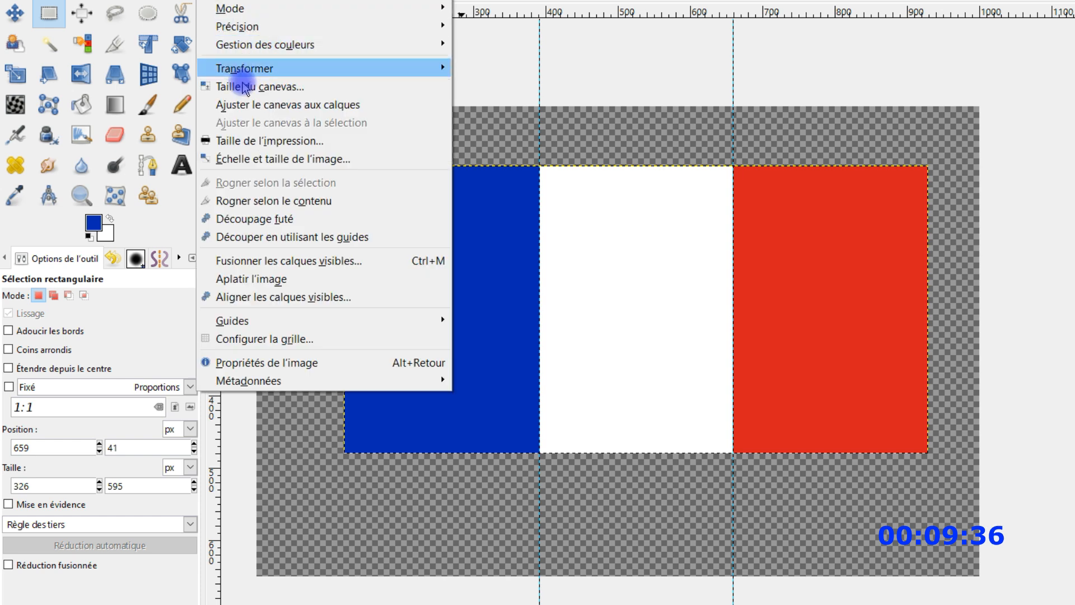
{"action": "mouse_move", "coordinate": [292, 325]}
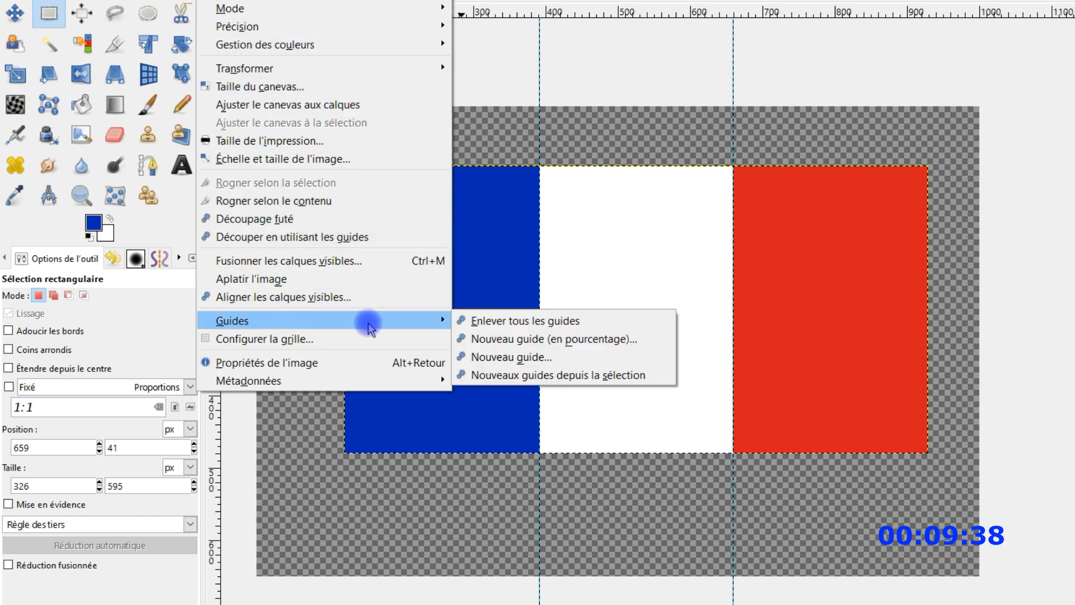
{"action": "left_click", "coordinate": [522, 320]}
{"action": "left_click_drag", "start_coordinate": [648, 306], "coordinate": [709, 246]}
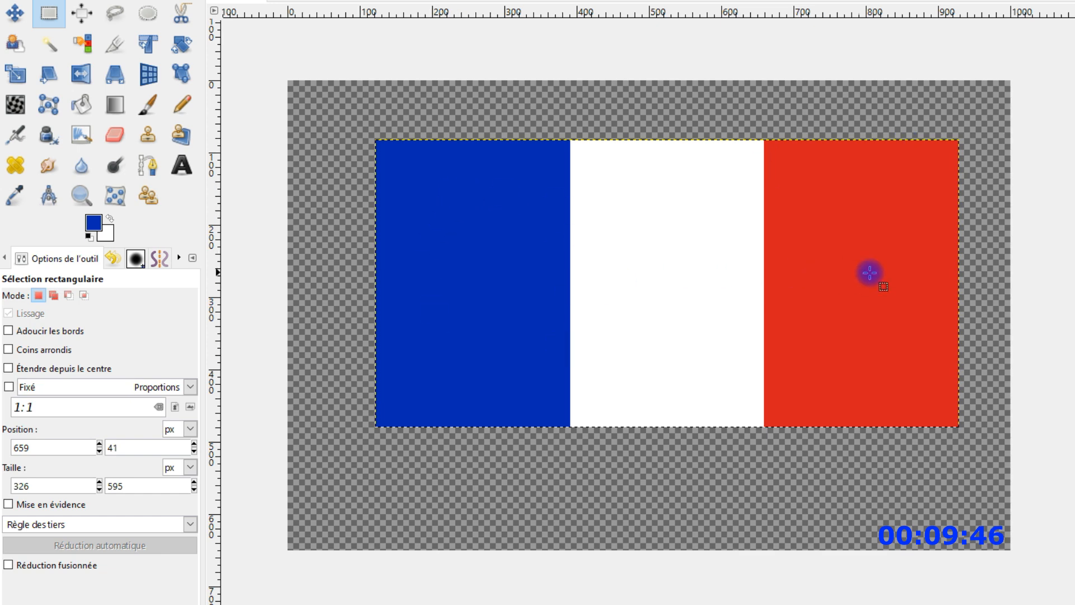
{"action": "left_click_drag", "start_coordinate": [866, 263], "coordinate": [875, 244]}
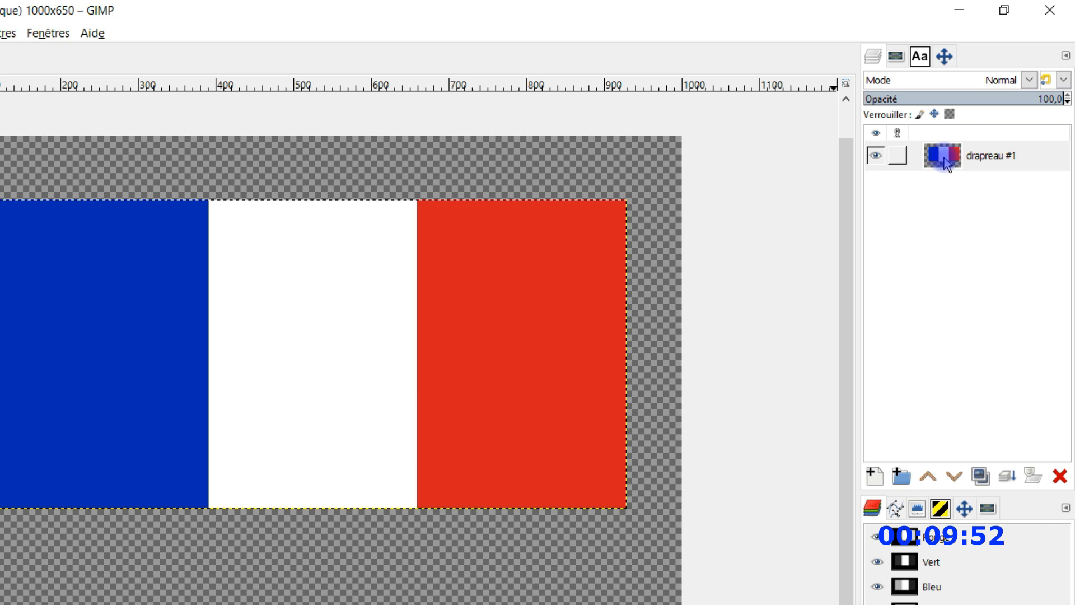
- Duplicate the drapreau #1 layer and rename the copy as lueur #1
{"action": "left_click", "coordinate": [981, 477]}
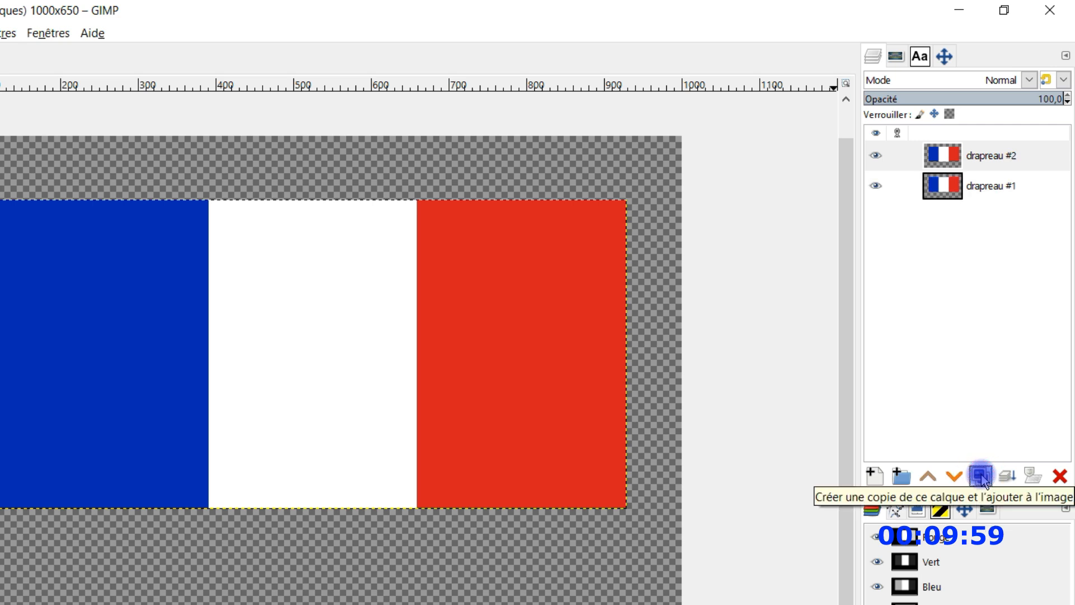
{"action": "double_click", "coordinate": [989, 156]}
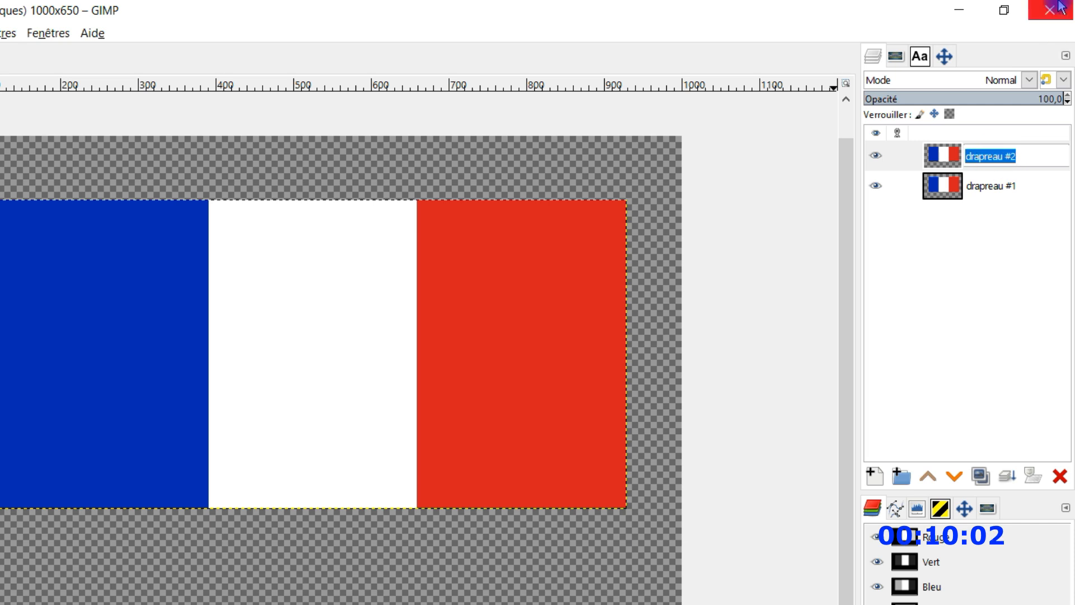
{"action": "type", "text": "fo"}
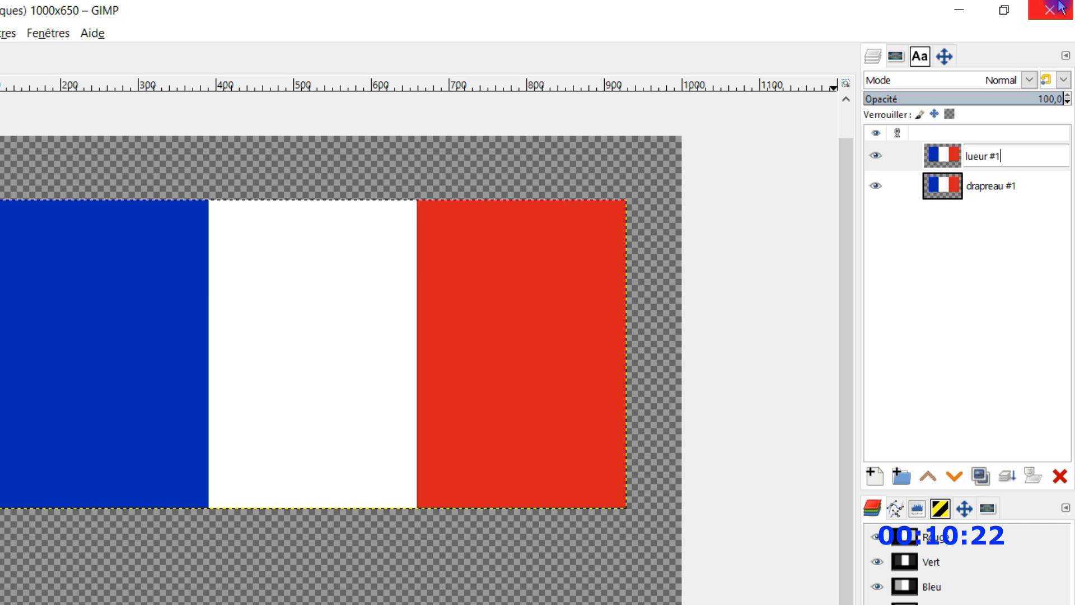
{"action": "key", "text": "Return"}
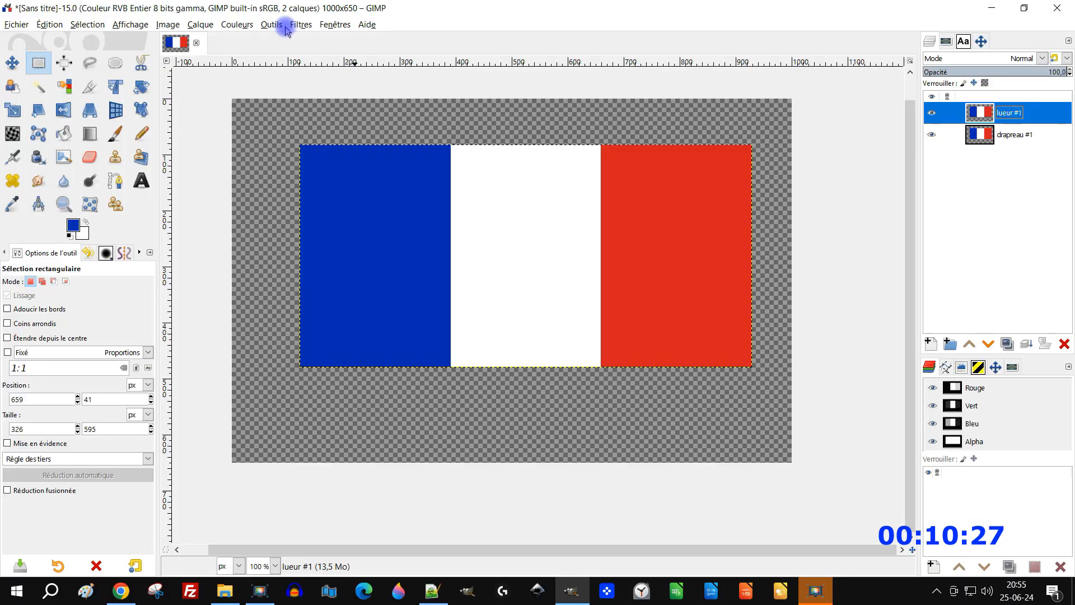
- Render Bruit uniforme on the lueur #1 layer with the Detail level set to 0
{"action": "left_click", "coordinate": [292, 26]}
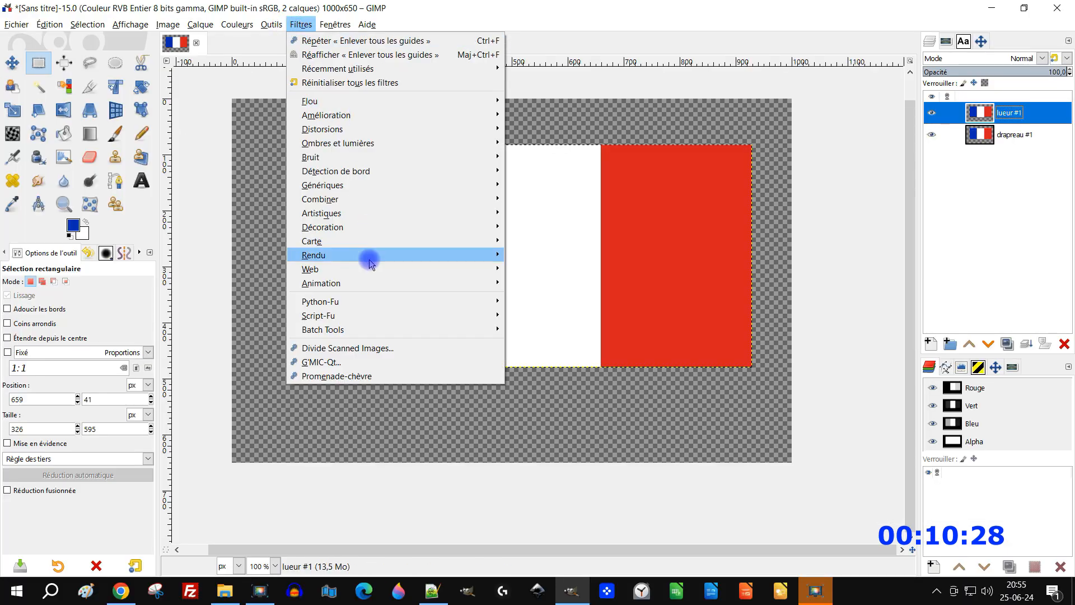
{"action": "mouse_move", "coordinate": [375, 246]}
{"action": "mouse_move", "coordinate": [562, 269]}
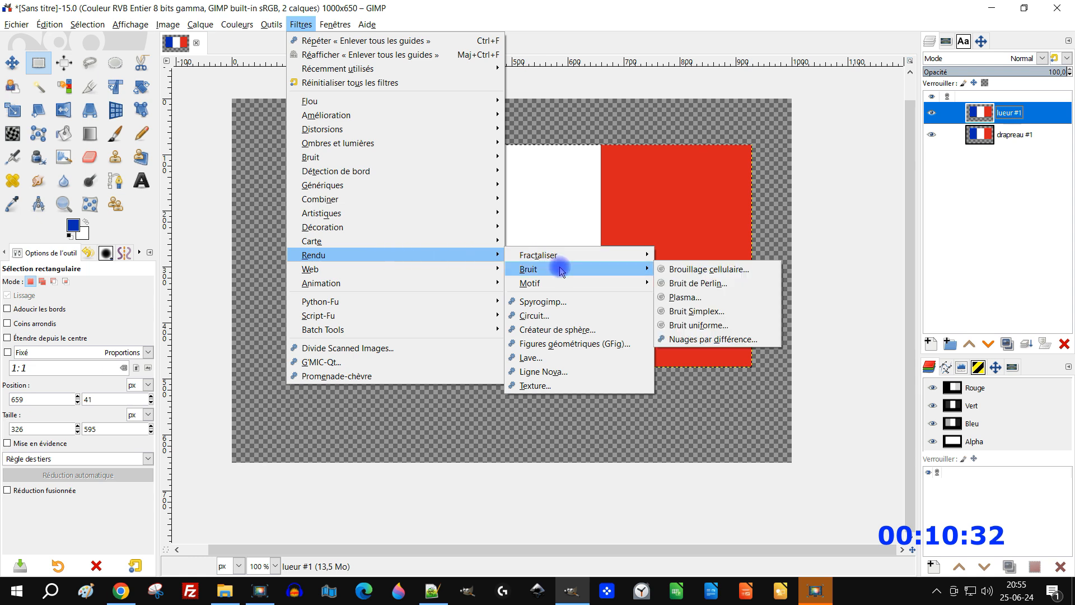
{"action": "left_click", "coordinate": [745, 326]}
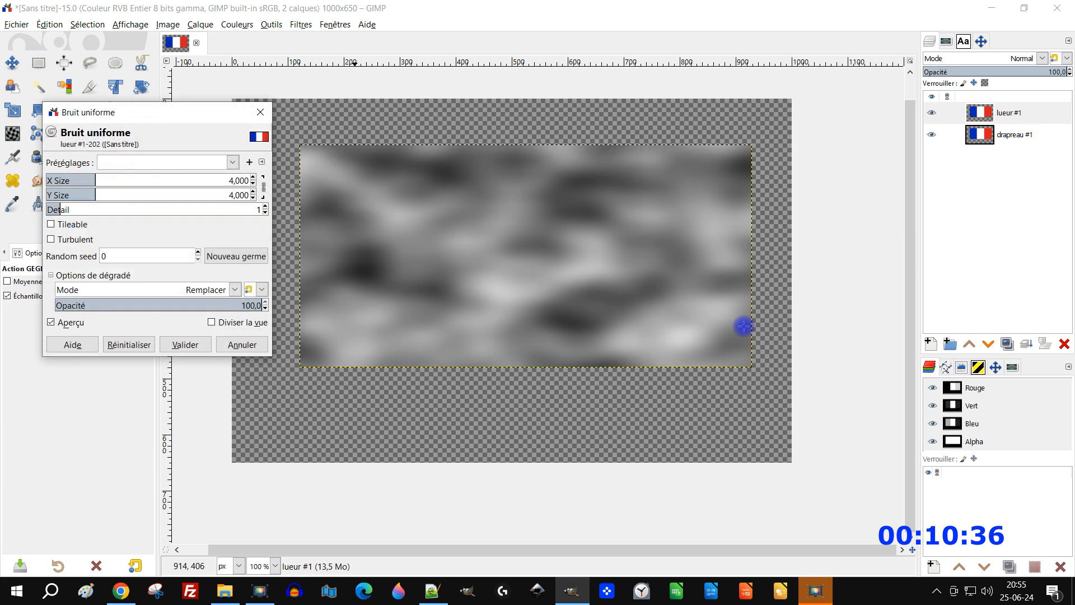
{"action": "left_click", "coordinate": [53, 211]}
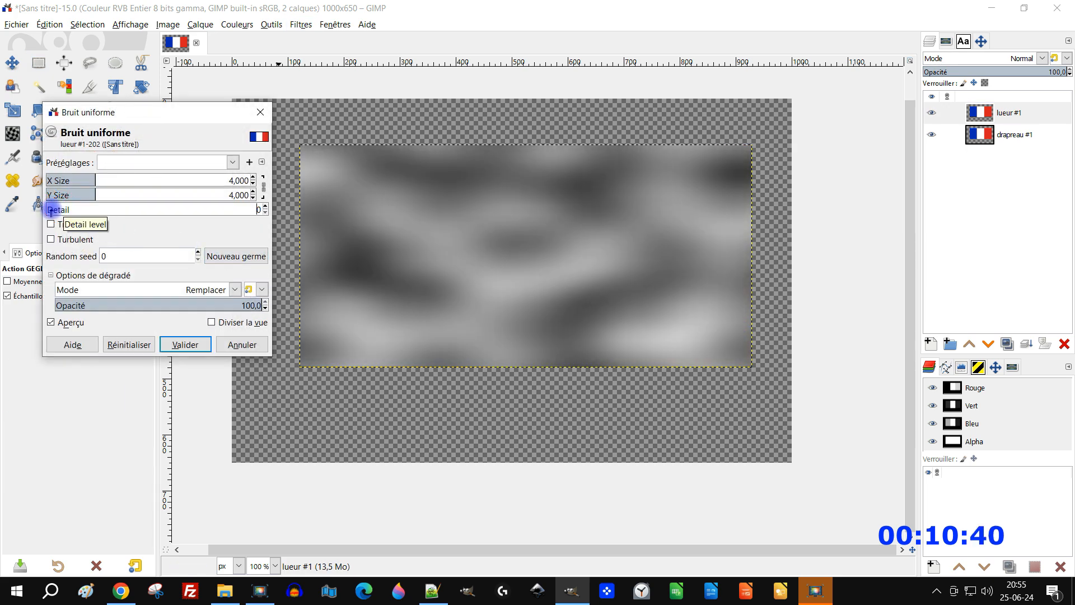
{"action": "left_click", "coordinate": [57, 212]}
{"action": "left_click_drag", "start_coordinate": [55, 211], "coordinate": [51, 211]}
{"action": "left_click", "coordinate": [196, 346]}
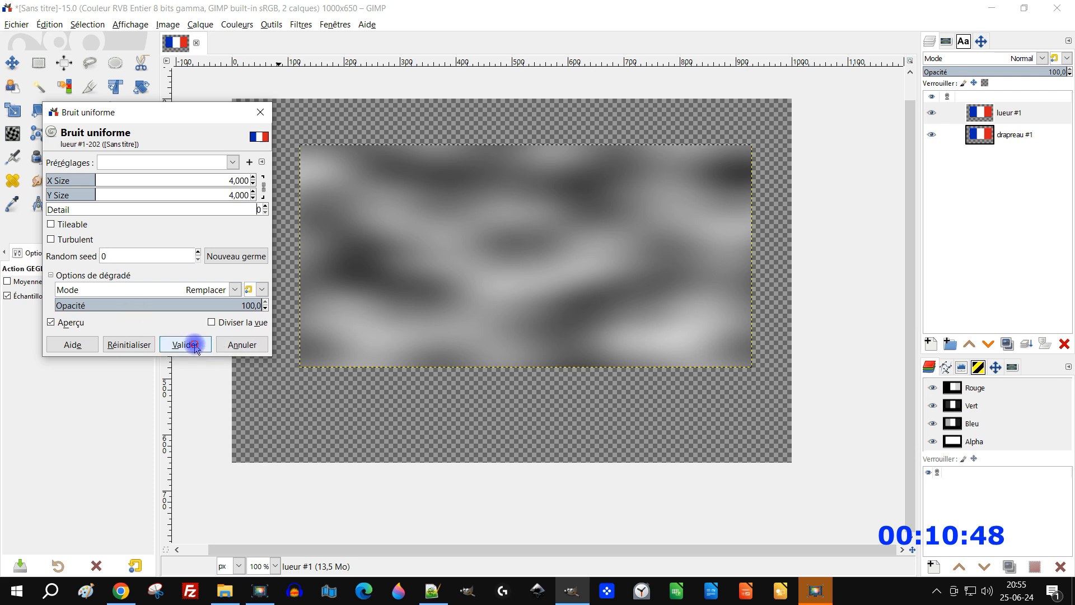
- Set the lueur #1 layer's blend mode to Fusion de grain and its opacity to about 59.3
{"action": "left_click", "coordinate": [1020, 59]}
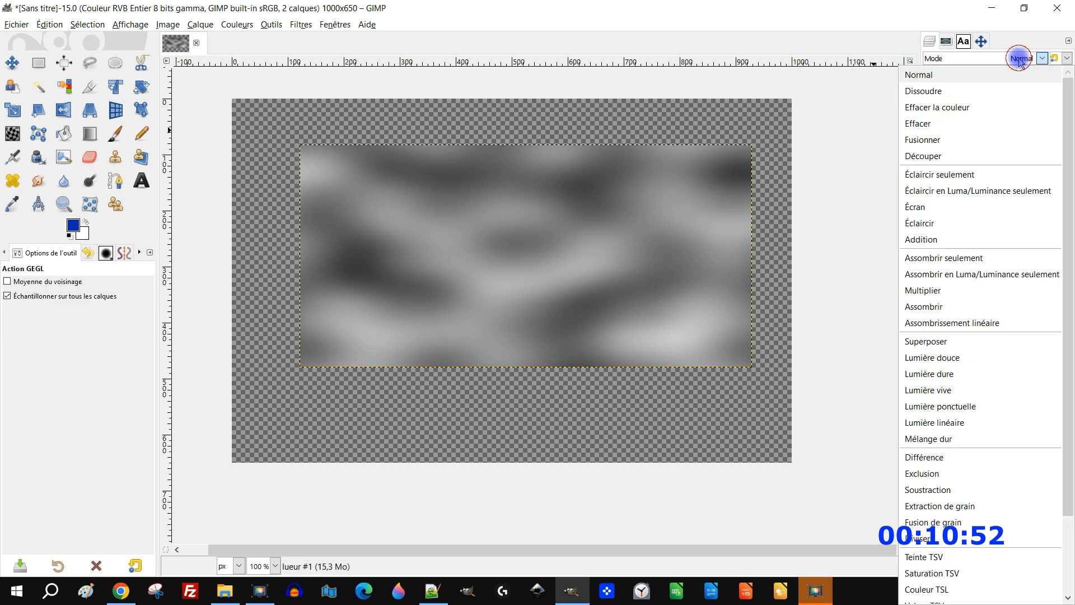
{"action": "left_click", "coordinate": [942, 527]}
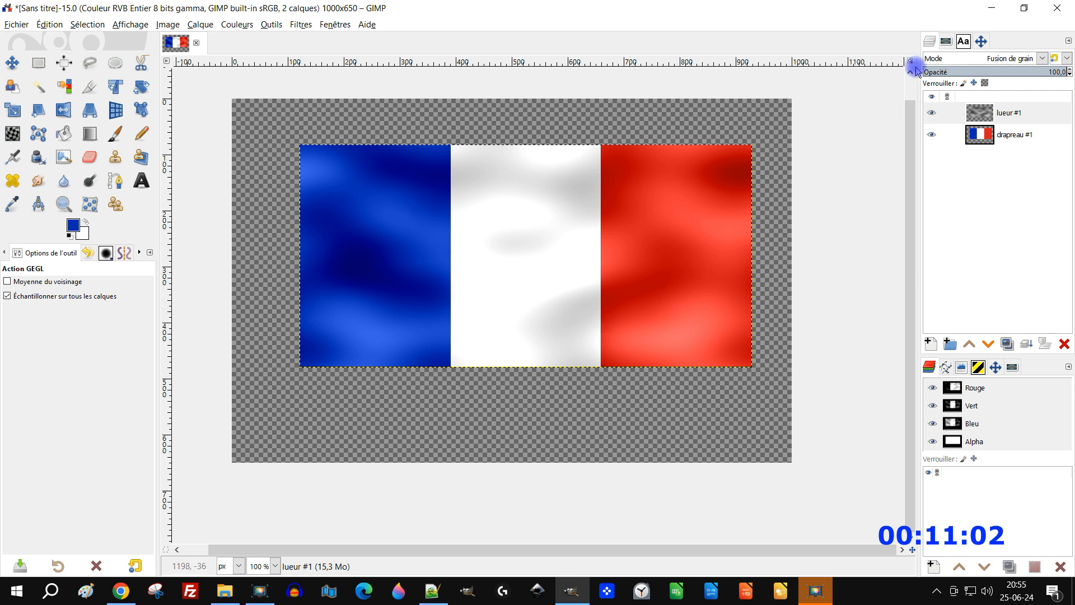
{"action": "left_click", "coordinate": [1032, 71]}
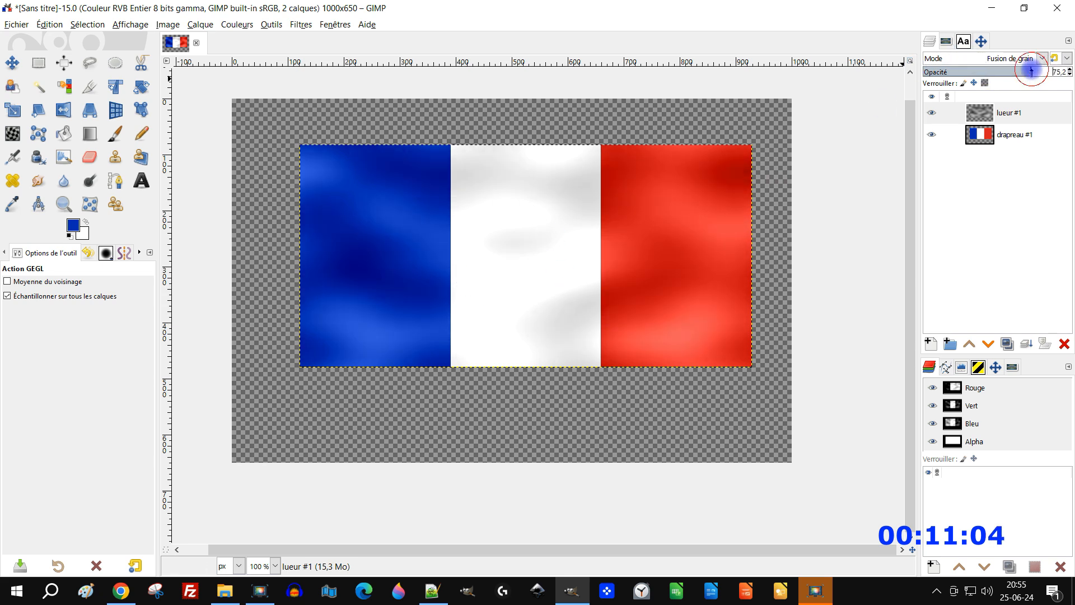
{"action": "mouse_move", "coordinate": [1024, 71]}
{"action": "left_mouse_down"}
{"action": "mouse_move", "coordinate": [982, 72]}
{"action": "mouse_move", "coordinate": [1008, 72]}
{"action": "left_mouse_up"}
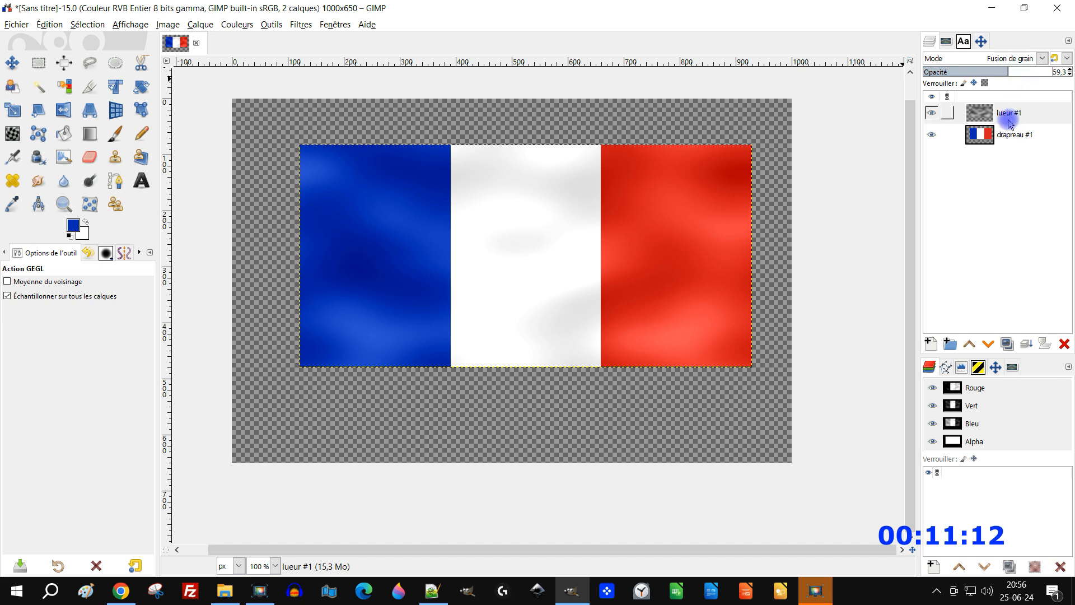
{"action": "left_click", "coordinate": [1008, 119]}
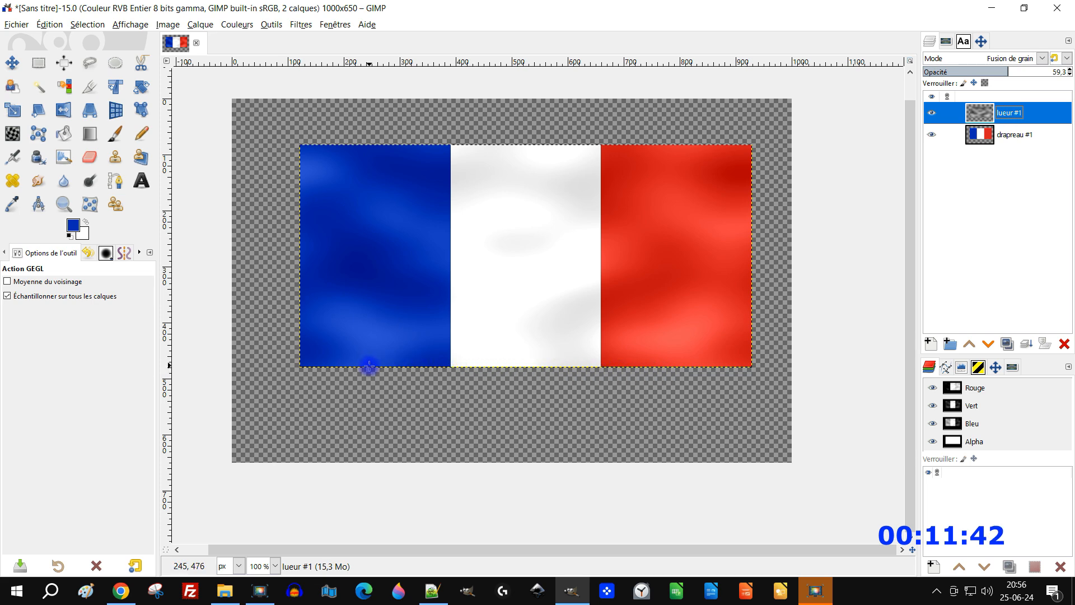
- Examine the flag's lower edge up close, where the white and red bands meet the transparent area
{"action": "scroll", "coordinate": [611, 368], "scroll_direction": "up", "scroll_amount": 7}
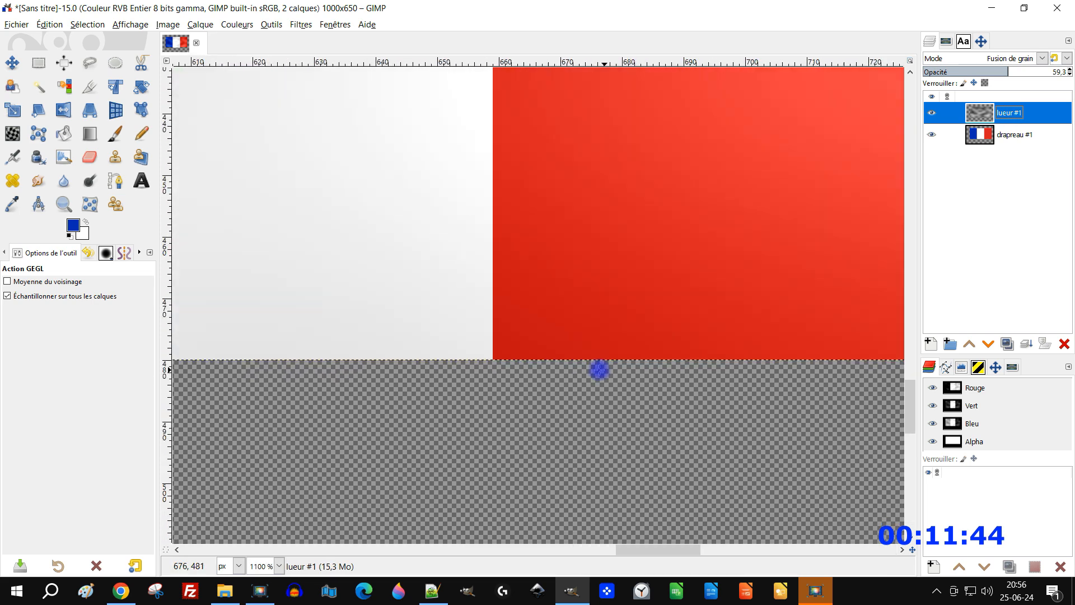
{"action": "scroll", "coordinate": [599, 370], "scroll_direction": "up", "scroll_amount": 8}
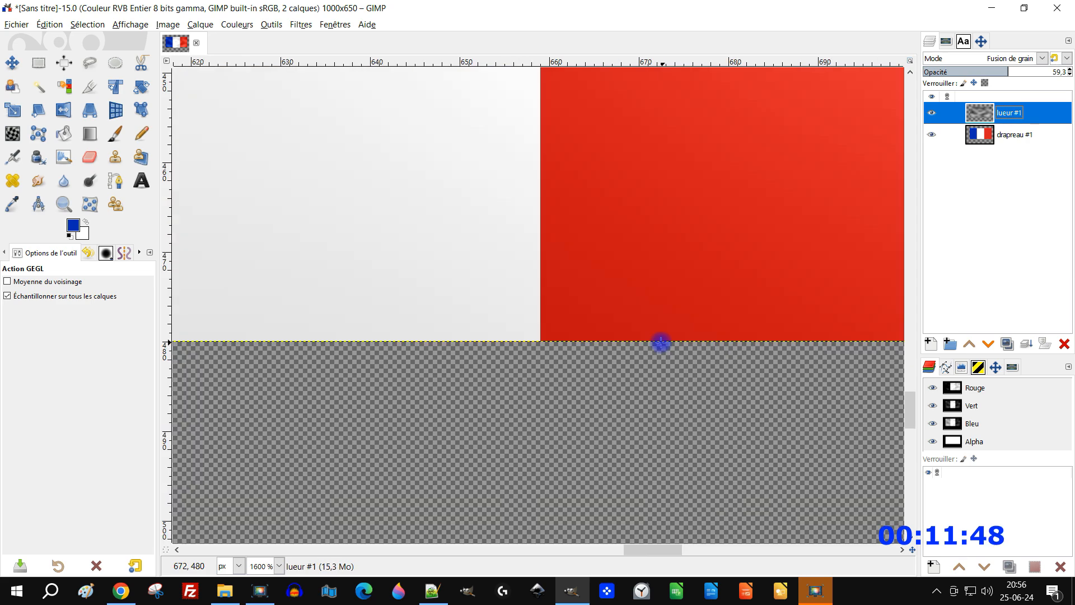
{"action": "scroll", "coordinate": [661, 339], "scroll_direction": "down", "scroll_amount": 15}
{"action": "scroll", "coordinate": [675, 280], "scroll_direction": "up", "scroll_amount": 1}
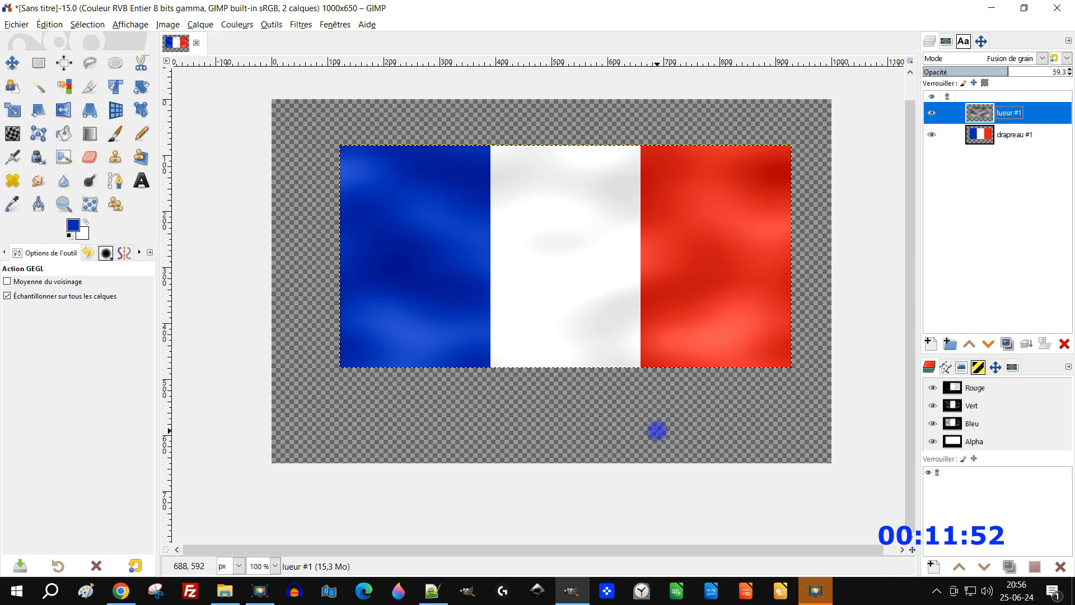
{"action": "left_click_drag", "start_coordinate": [630, 355], "coordinate": [572, 376]}
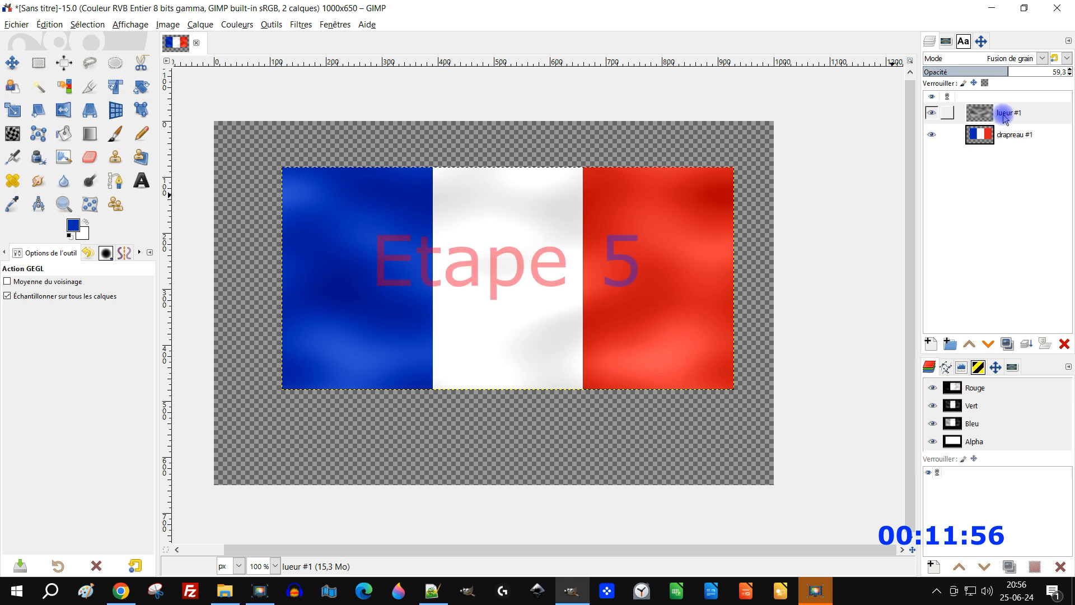
- Duplicate the glow layer four times, starting from lueur #1
{"action": "left_click", "coordinate": [1017, 123]}
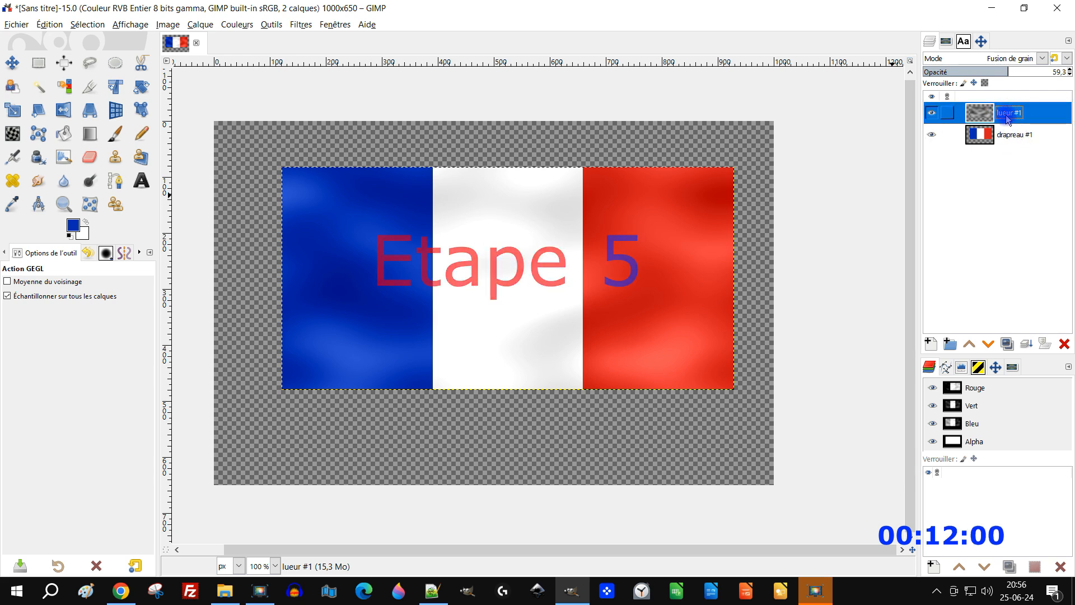
{"action": "left_click", "coordinate": [1007, 344]}
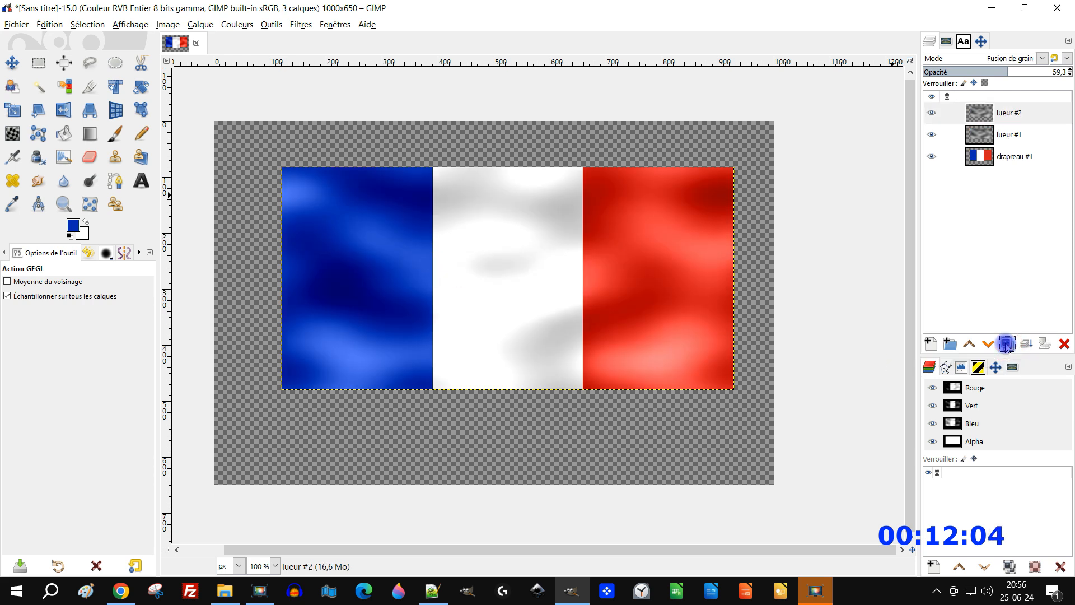
{"action": "left_click", "coordinate": [1006, 344]}
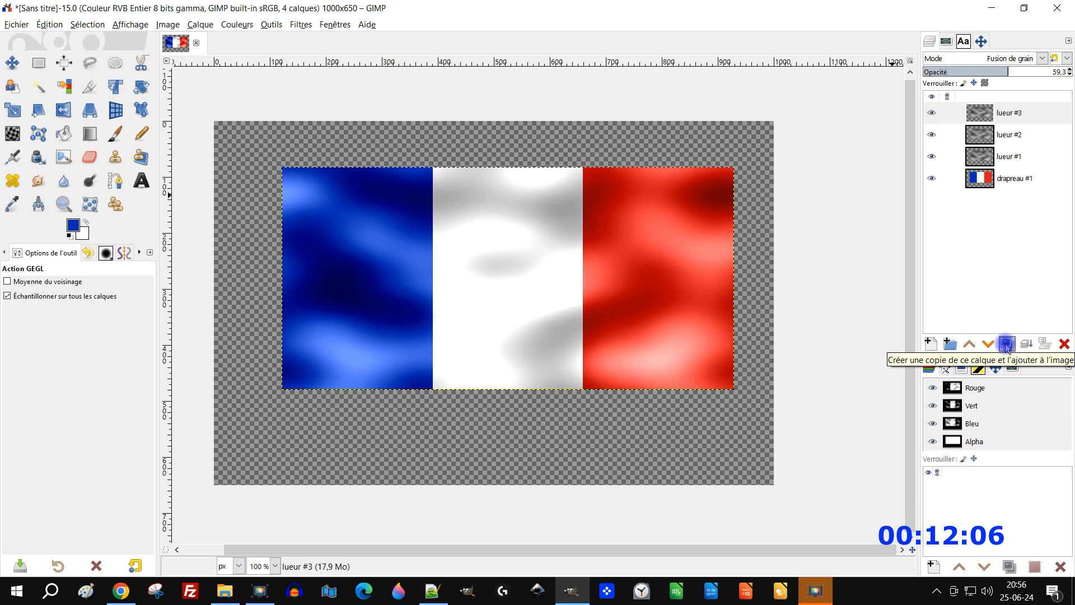
{"action": "left_click", "coordinate": [1006, 345]}
{"action": "left_click", "coordinate": [1007, 345]}
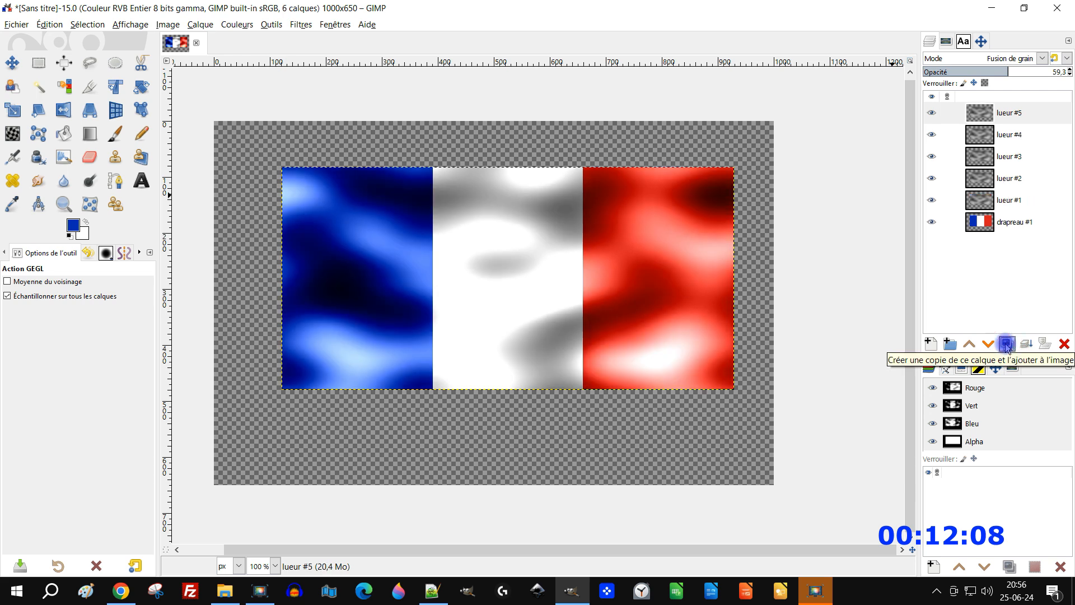
- Duplicate the drapreau #1 layer four times to make drapreau #2 through drapreau #5
{"action": "left_click", "coordinate": [1006, 224]}
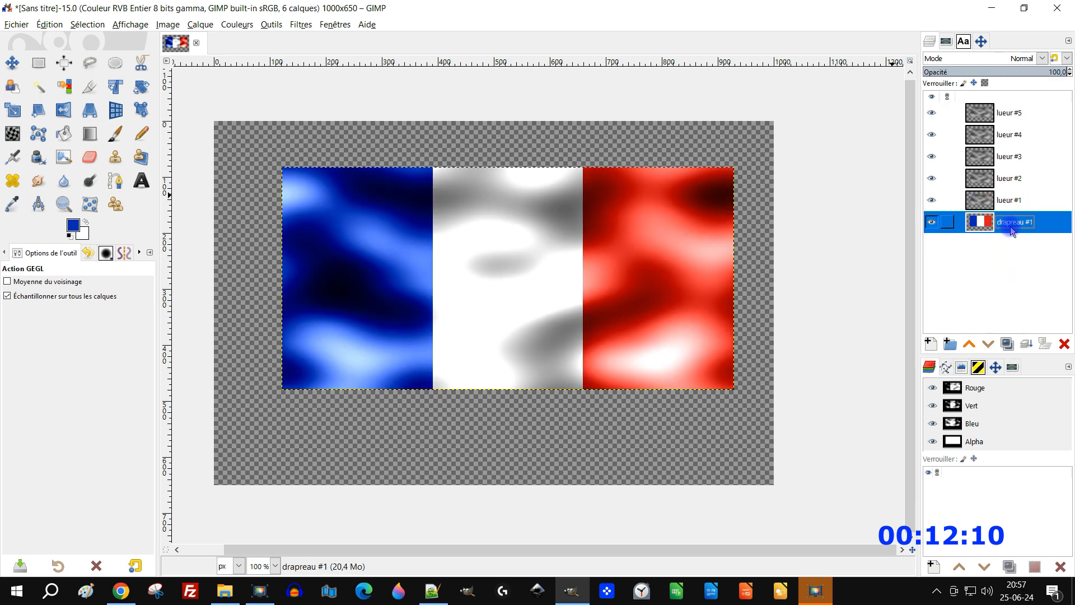
{"action": "left_click", "coordinate": [1007, 344]}
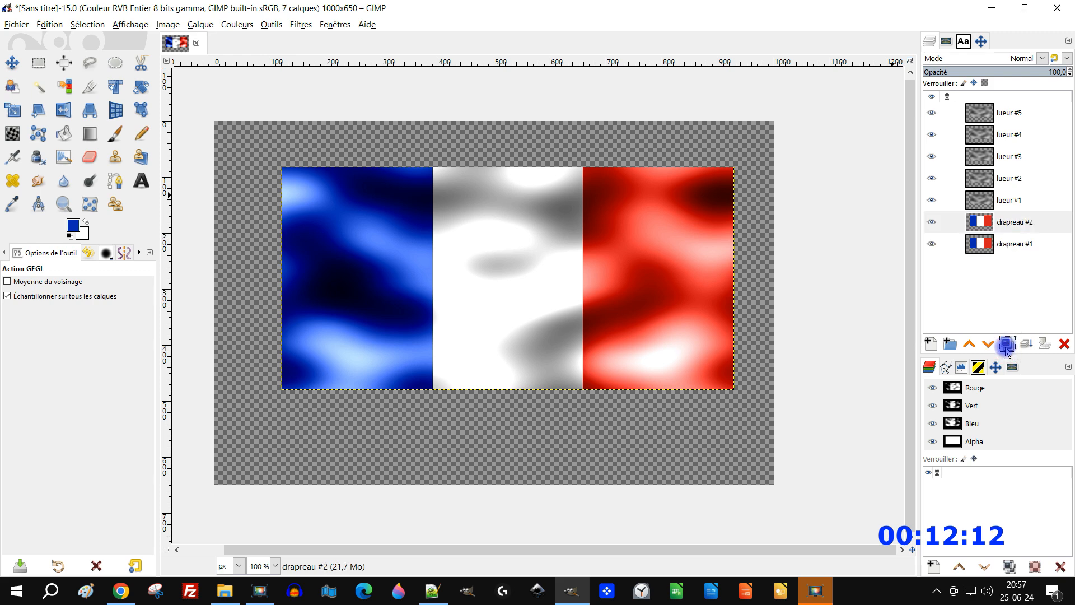
{"action": "left_click", "coordinate": [1007, 345]}
{"action": "left_click", "coordinate": [1007, 345]}
{"action": "left_click", "coordinate": [1007, 345]}
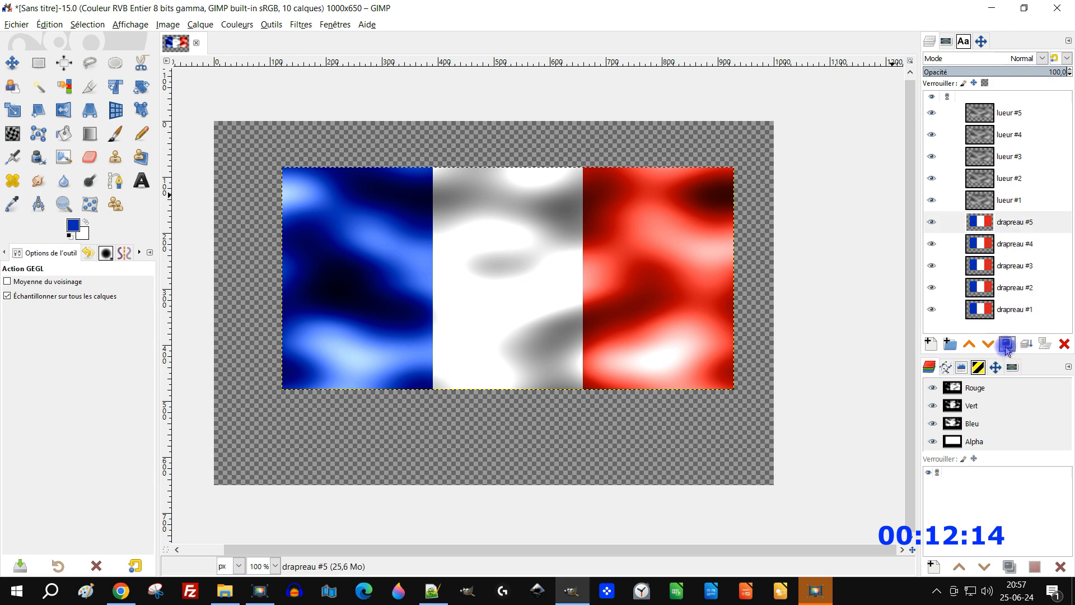
- Reorder the flag copies so drapreau #5, #4, #3 and #2 each sit directly below the lueur layer with the same number
{"action": "left_click_drag", "start_coordinate": [984, 222], "coordinate": [990, 125]}
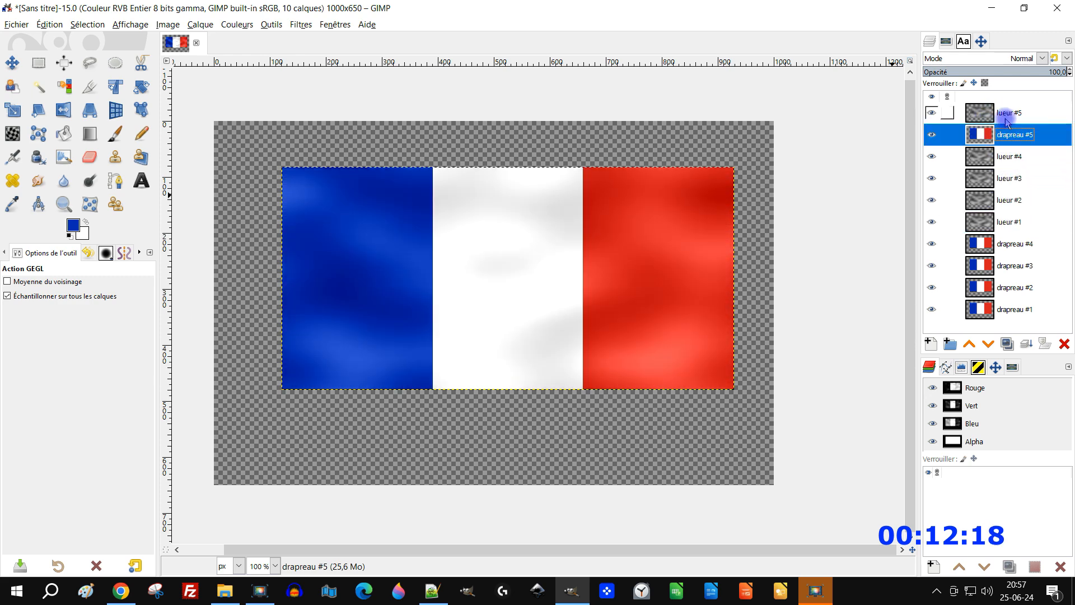
{"action": "left_click_drag", "start_coordinate": [984, 244], "coordinate": [986, 174]}
{"action": "left_click_drag", "start_coordinate": [980, 268], "coordinate": [988, 216]}
{"action": "left_click", "coordinate": [987, 289]}
{"action": "left_click_drag", "start_coordinate": [989, 289], "coordinate": [986, 257]}
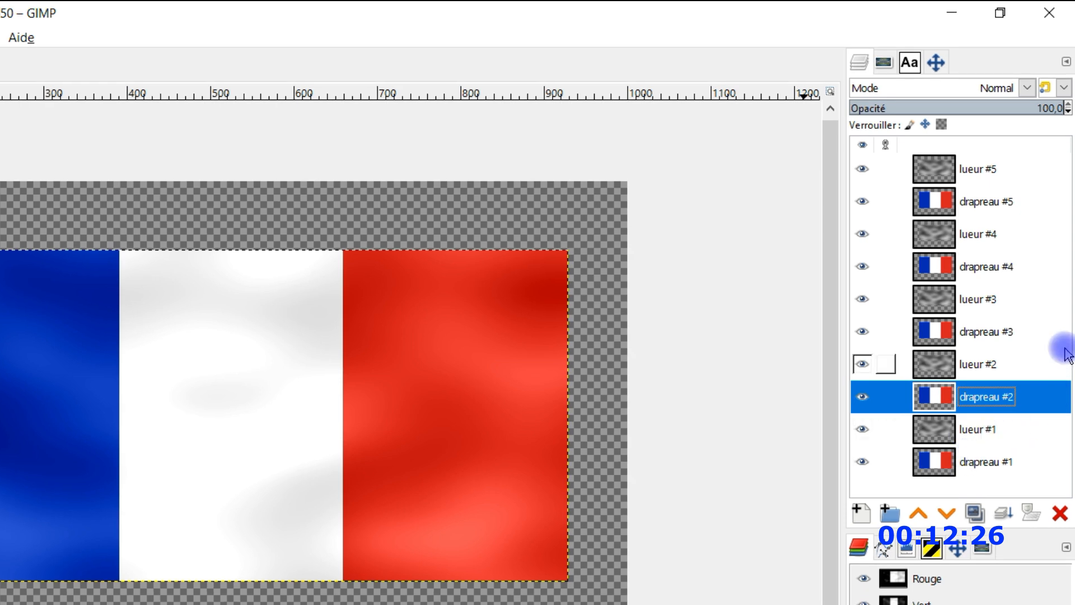
- Hide every layer except drapreau #1 and make drapreau #1 the active layer
{"action": "left_click", "coordinate": [862, 169]}
{"action": "left_click", "coordinate": [863, 201]}
{"action": "left_click", "coordinate": [863, 234]}
{"action": "left_click", "coordinate": [864, 267]}
{"action": "left_click", "coordinate": [864, 299]}
{"action": "left_click", "coordinate": [863, 332]}
{"action": "left_click", "coordinate": [864, 364]}
{"action": "left_click", "coordinate": [864, 397]}
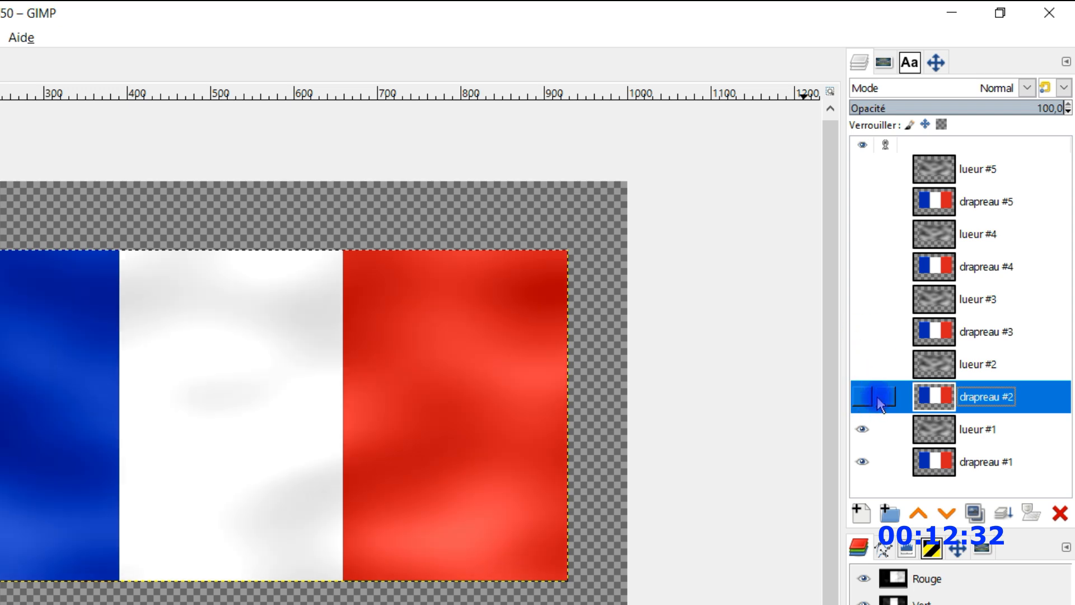
{"action": "left_click", "coordinate": [1006, 468]}
{"action": "left_click", "coordinate": [863, 429]}
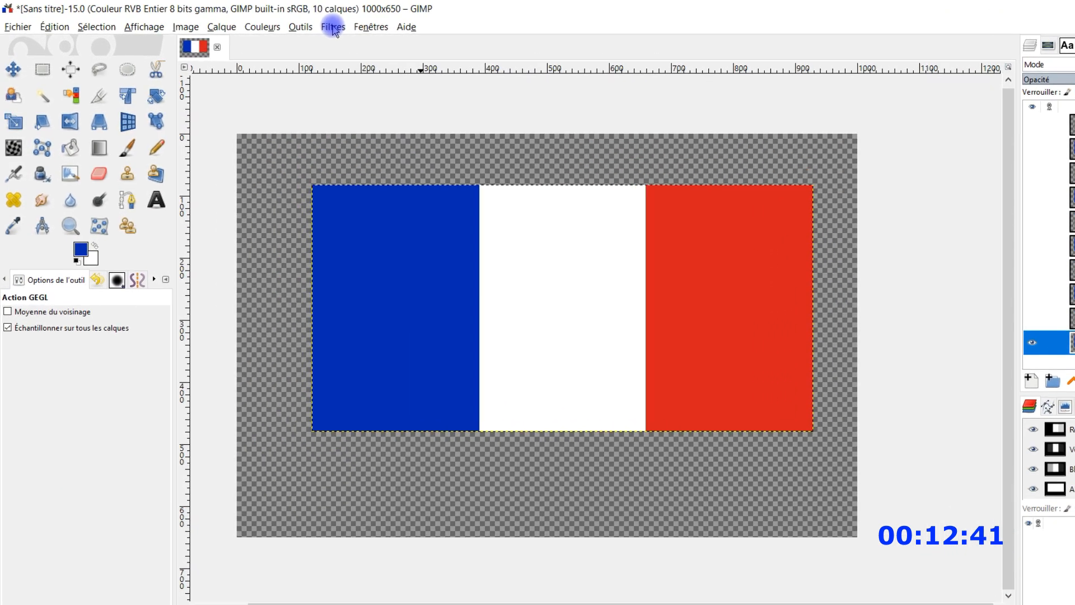
- Open the Onduler distortion filter on the drapreau #1 layer
{"action": "left_click", "coordinate": [353, 26]}
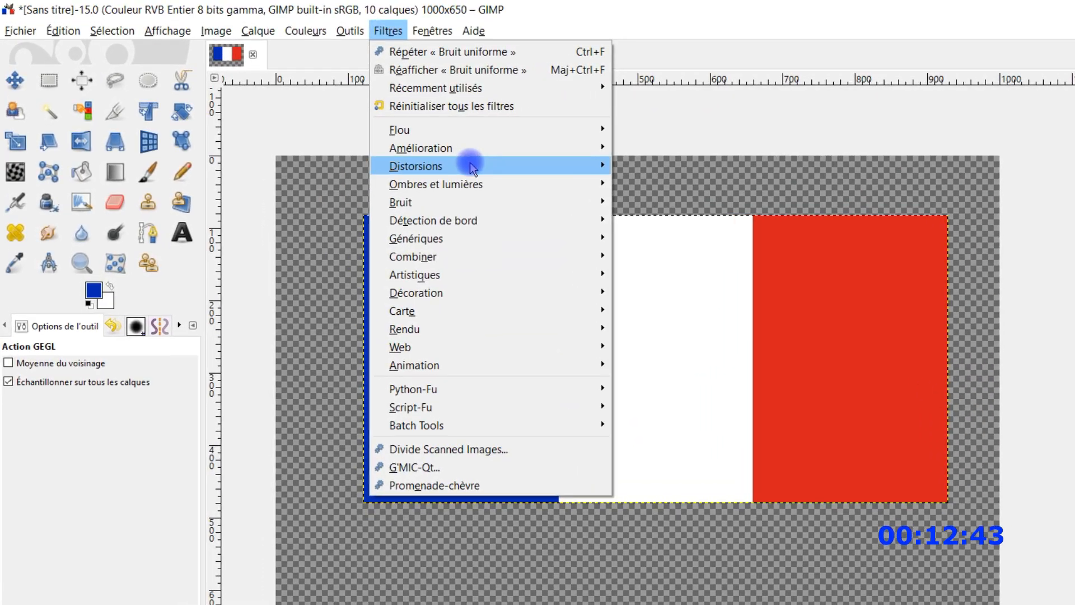
{"action": "mouse_move", "coordinate": [456, 160]}
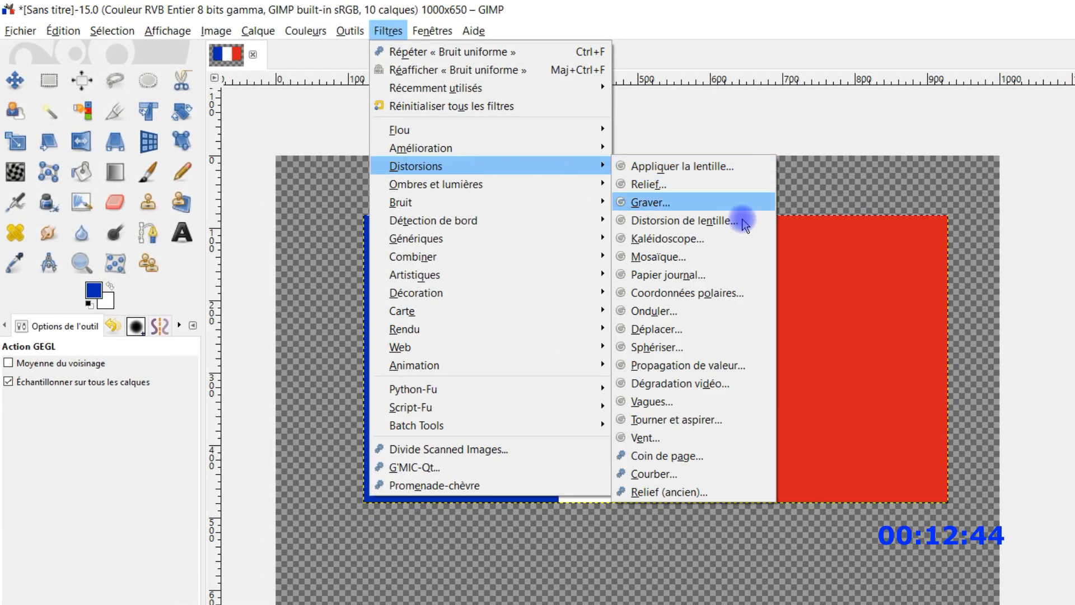
{"action": "left_click", "coordinate": [703, 313]}
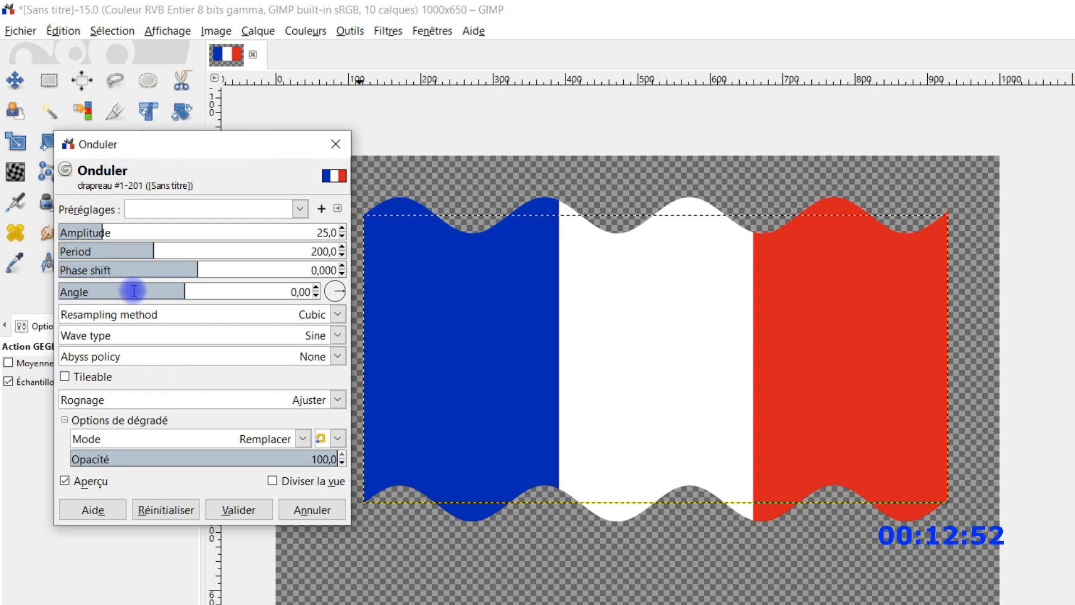
- Try Onduler with an amplitude of 8.7, a period of 546.4 and an angle of 13.37
{"action": "mouse_move", "coordinate": [98, 233]}
{"action": "left_mouse_down"}
{"action": "mouse_move", "coordinate": [151, 232]}
{"action": "mouse_move", "coordinate": [102, 233]}
{"action": "left_mouse_up"}
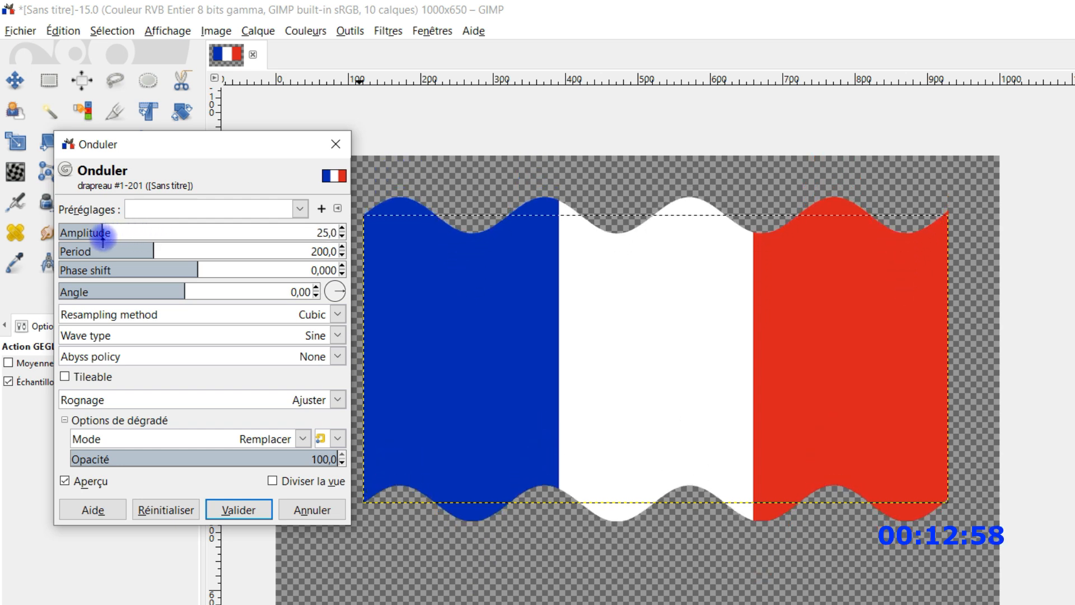
{"action": "left_click_drag", "start_coordinate": [148, 250], "coordinate": [255, 250]}
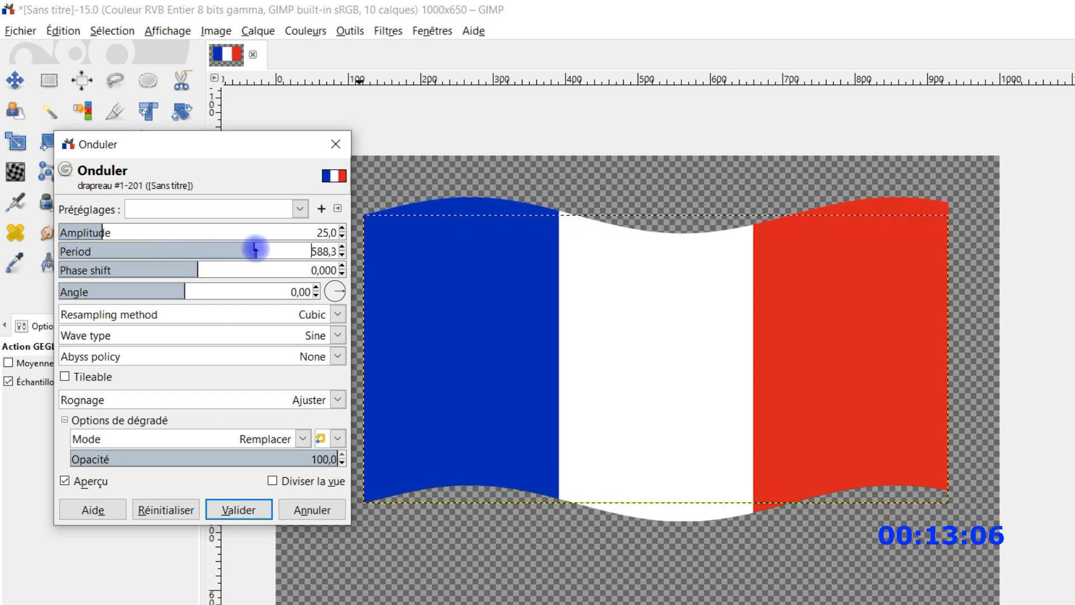
{"action": "left_click_drag", "start_coordinate": [255, 250], "coordinate": [245, 253]}
{"action": "left_click_drag", "start_coordinate": [101, 233], "coordinate": [86, 232]}
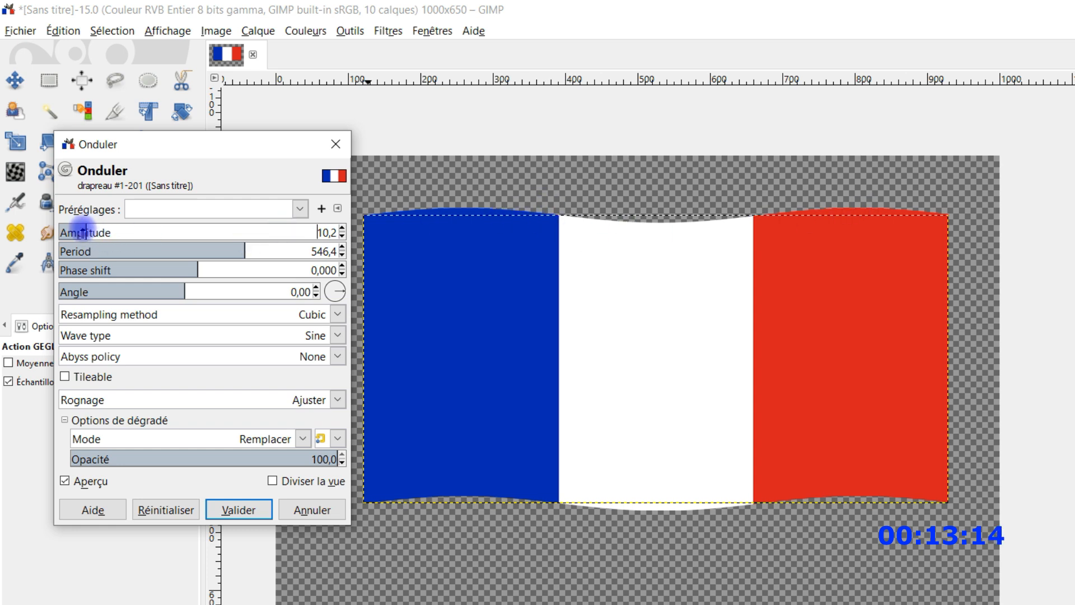
{"action": "left_click_drag", "start_coordinate": [82, 229], "coordinate": [84, 232]}
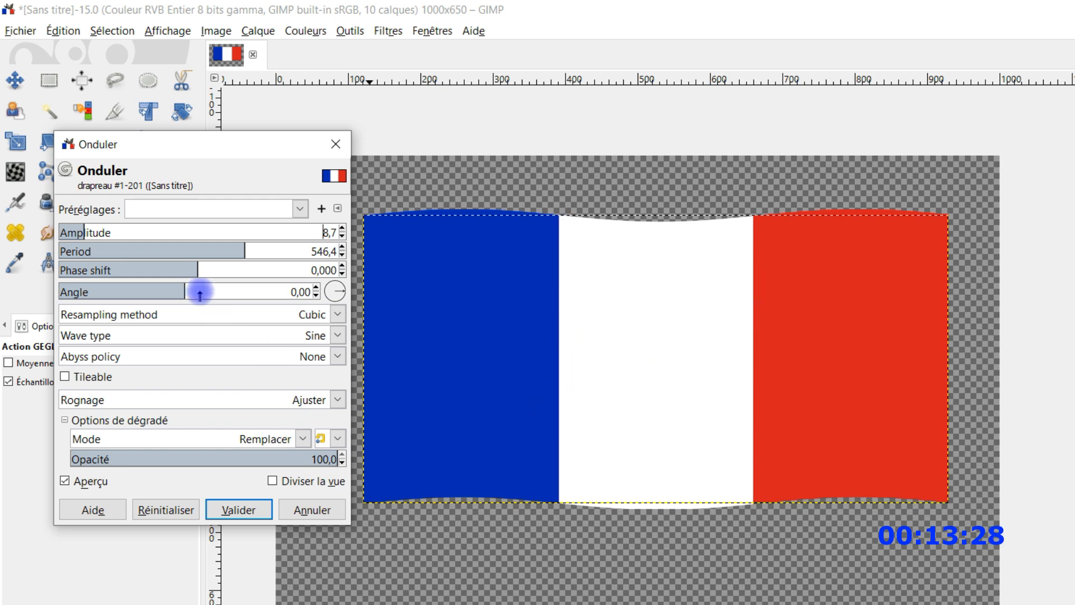
{"action": "mouse_move", "coordinate": [182, 291]}
{"action": "left_mouse_down"}
{"action": "mouse_move", "coordinate": [168, 291]}
{"action": "mouse_move", "coordinate": [196, 292]}
{"action": "left_mouse_up"}
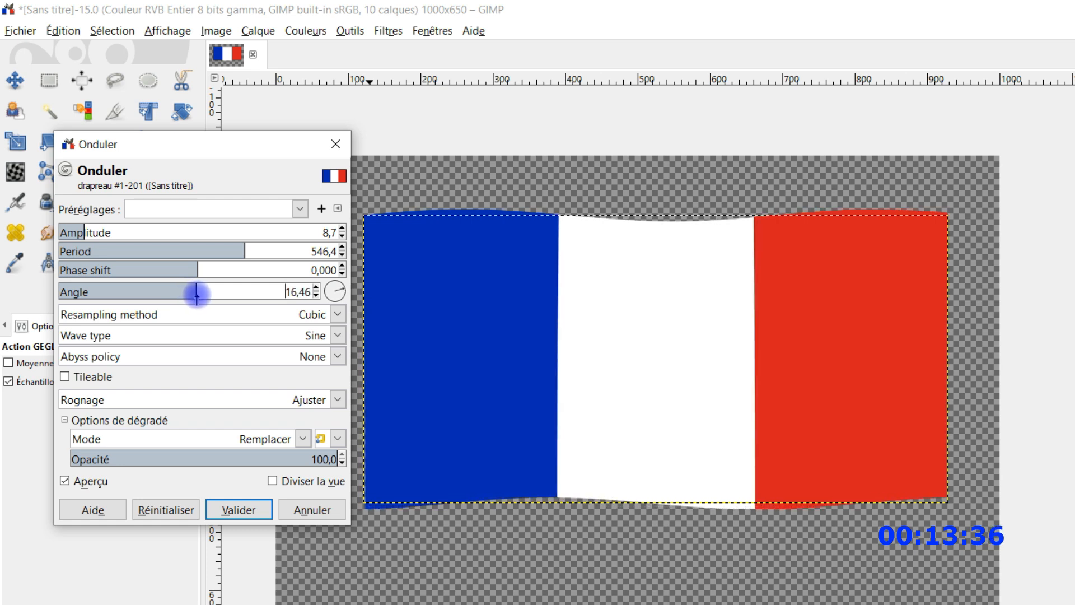
{"action": "left_click_drag", "start_coordinate": [196, 291], "coordinate": [194, 291]}
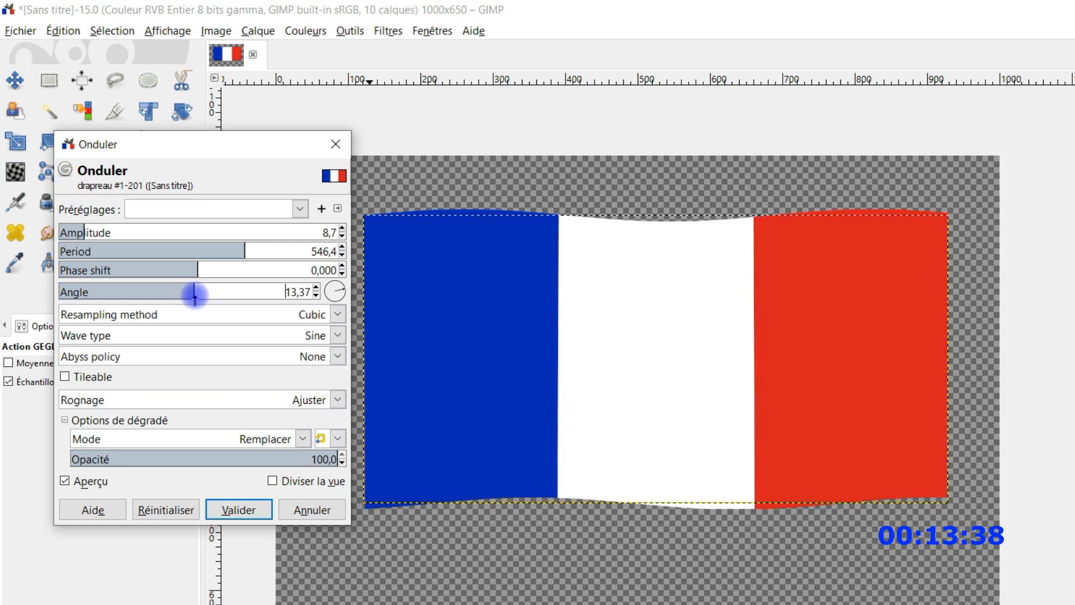
- Load the saved test1 preset in the Onduler filter
{"action": "left_click", "coordinate": [283, 208]}
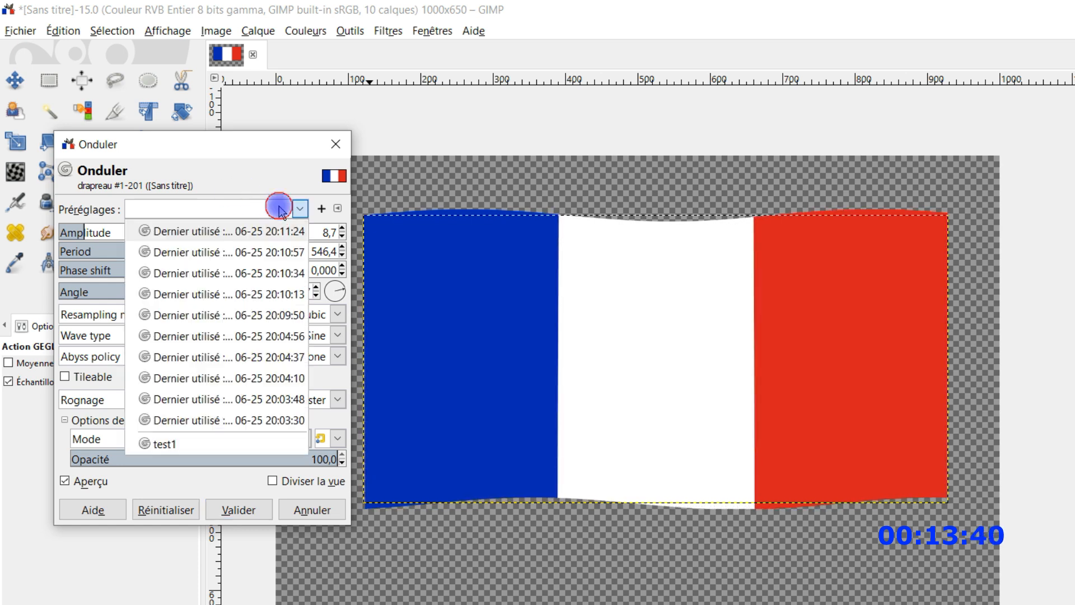
{"action": "left_click", "coordinate": [164, 444]}
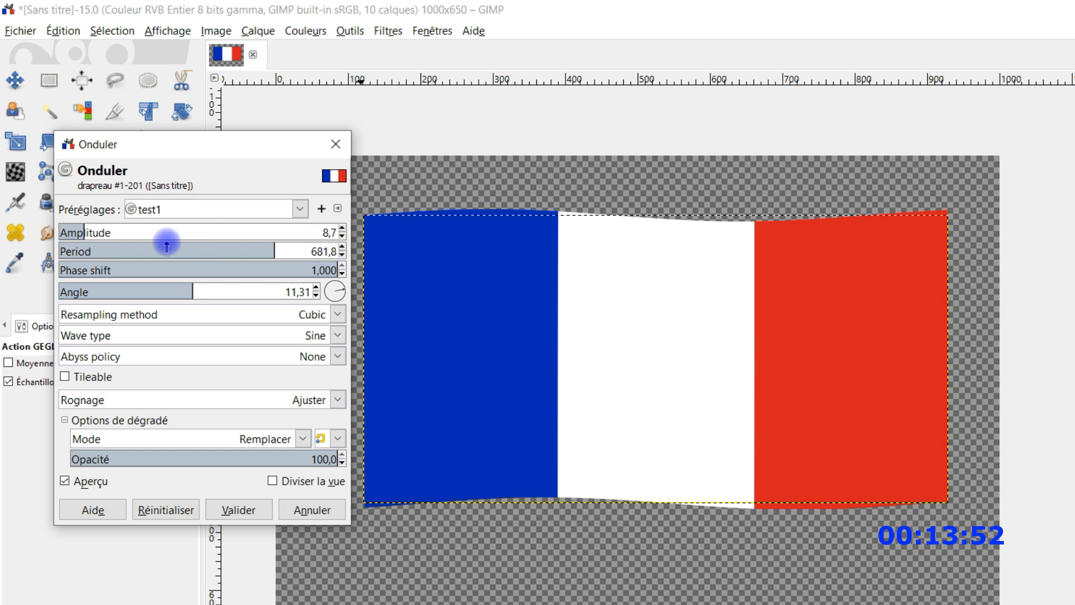
{"action": "double_click", "coordinate": [326, 254]}
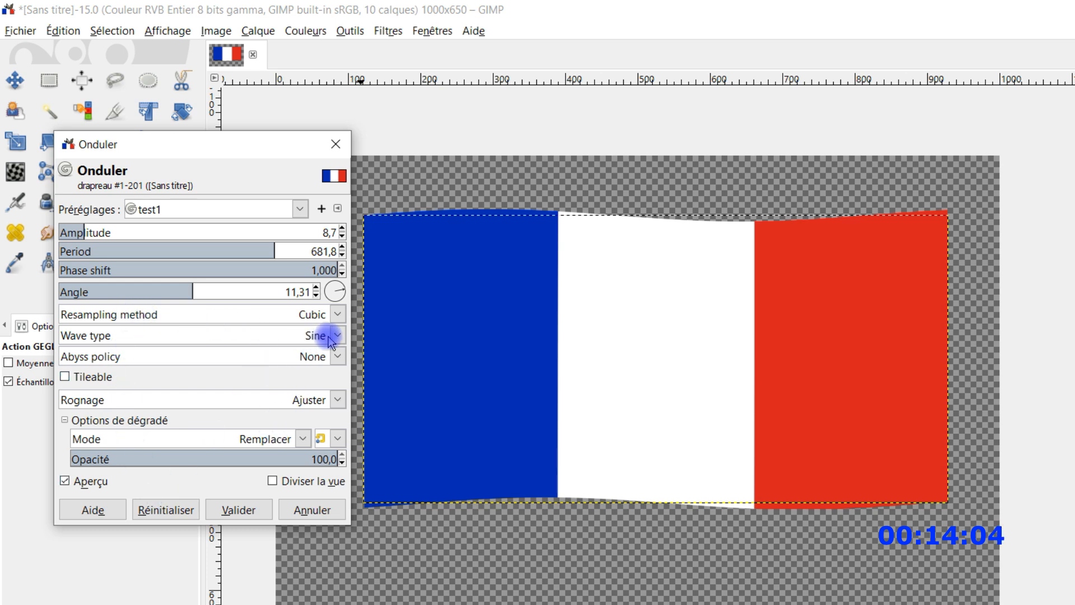
- Preview the Triangle wave type on the flag and return the wave type to Sine
{"action": "left_click", "coordinate": [303, 336]}
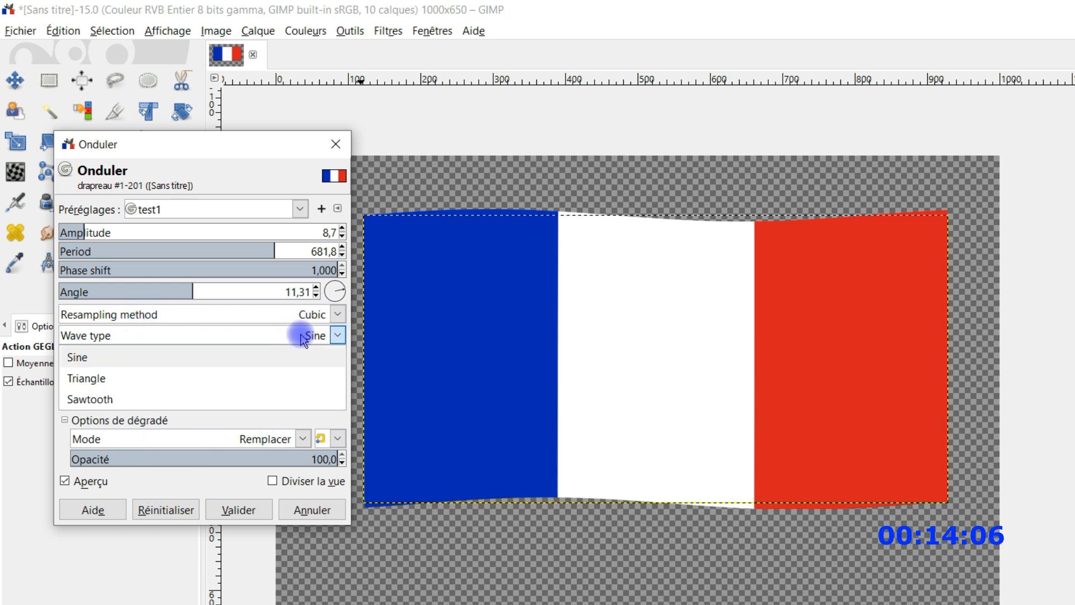
{"action": "left_click", "coordinate": [239, 376]}
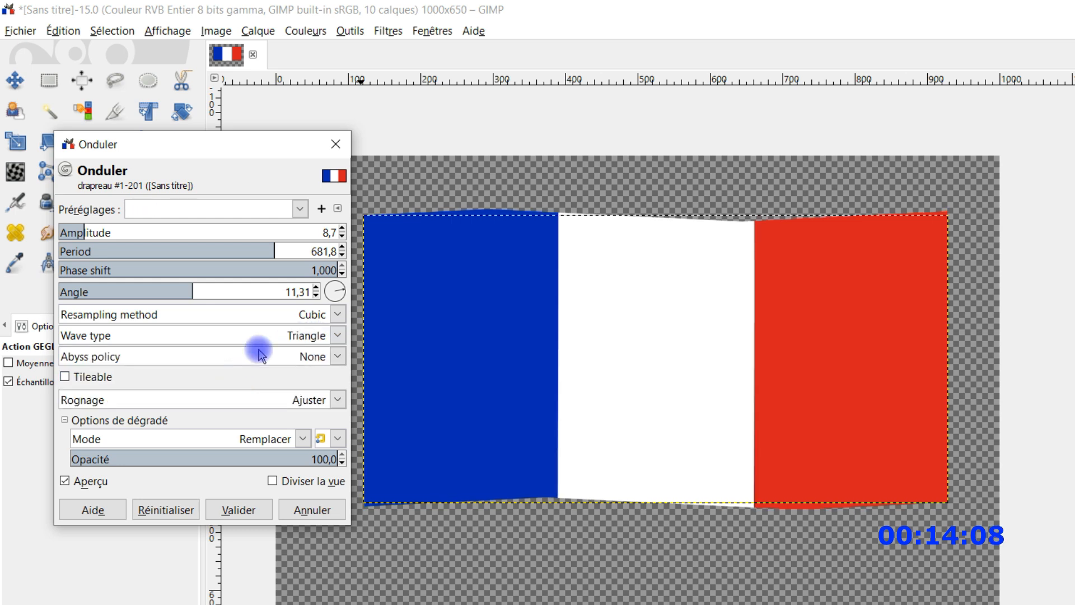
{"action": "left_click", "coordinate": [300, 337]}
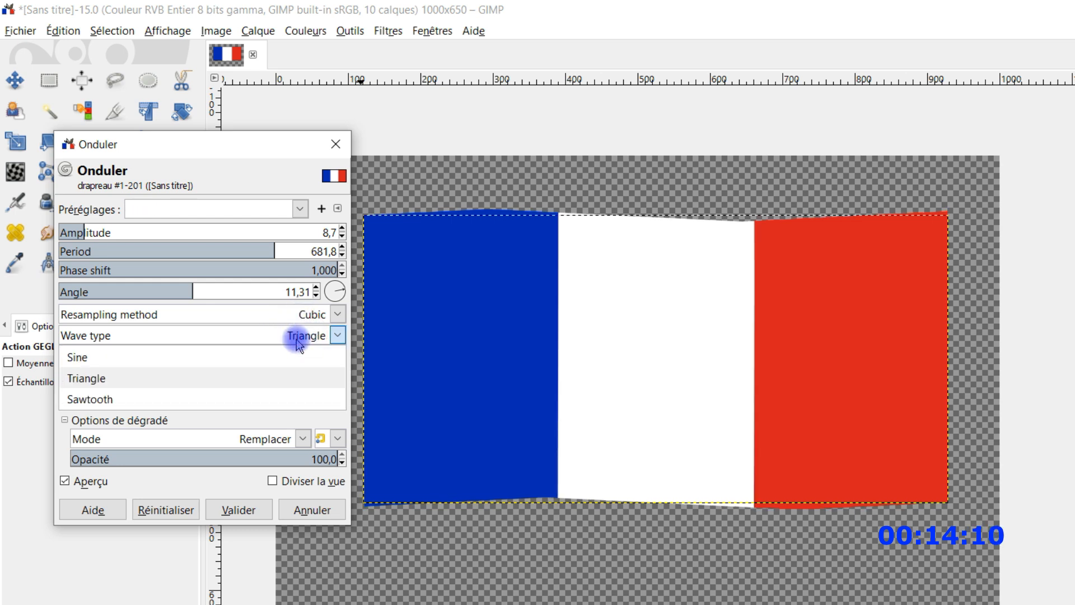
{"action": "left_click", "coordinate": [252, 358]}
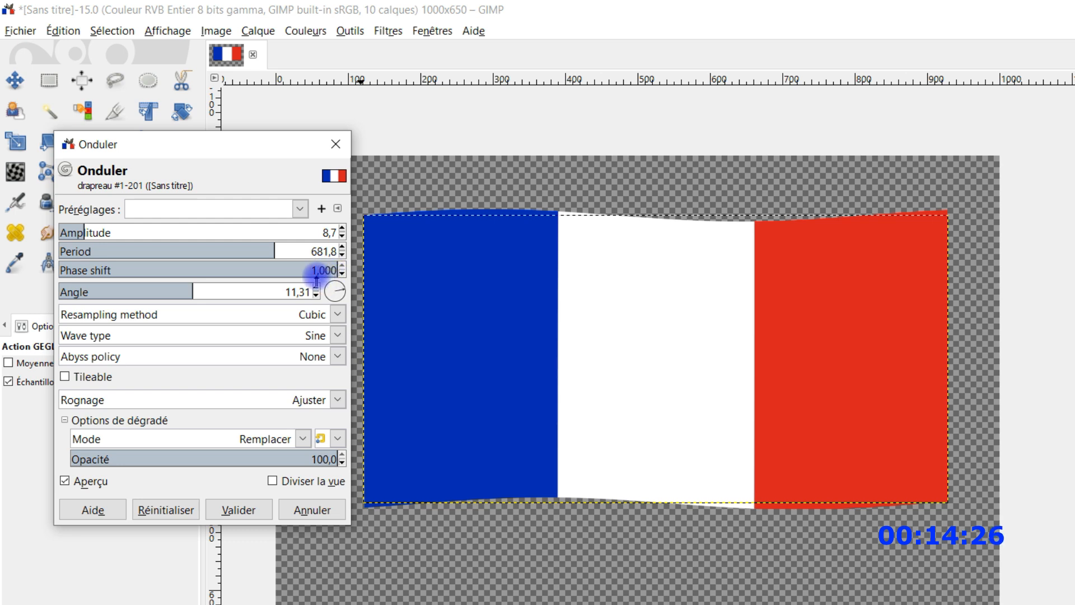
- Preview a lower phase shift, set it back to 1.000 and apply the Onduler filter to drapreau #1
{"action": "left_click_drag", "start_coordinate": [329, 269], "coordinate": [310, 270]}
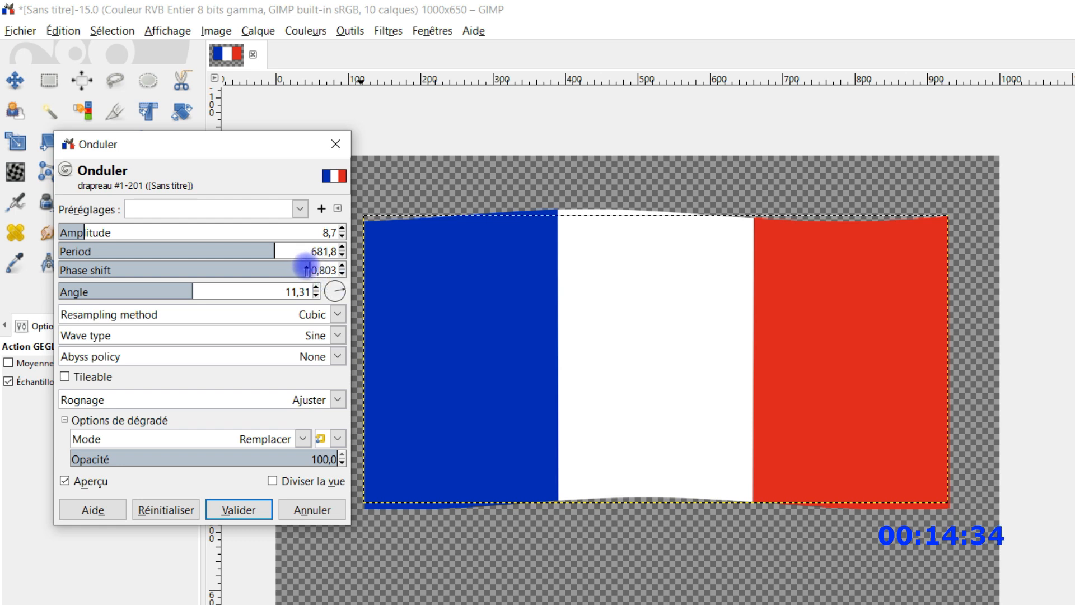
{"action": "left_click_drag", "start_coordinate": [309, 270], "coordinate": [342, 270]}
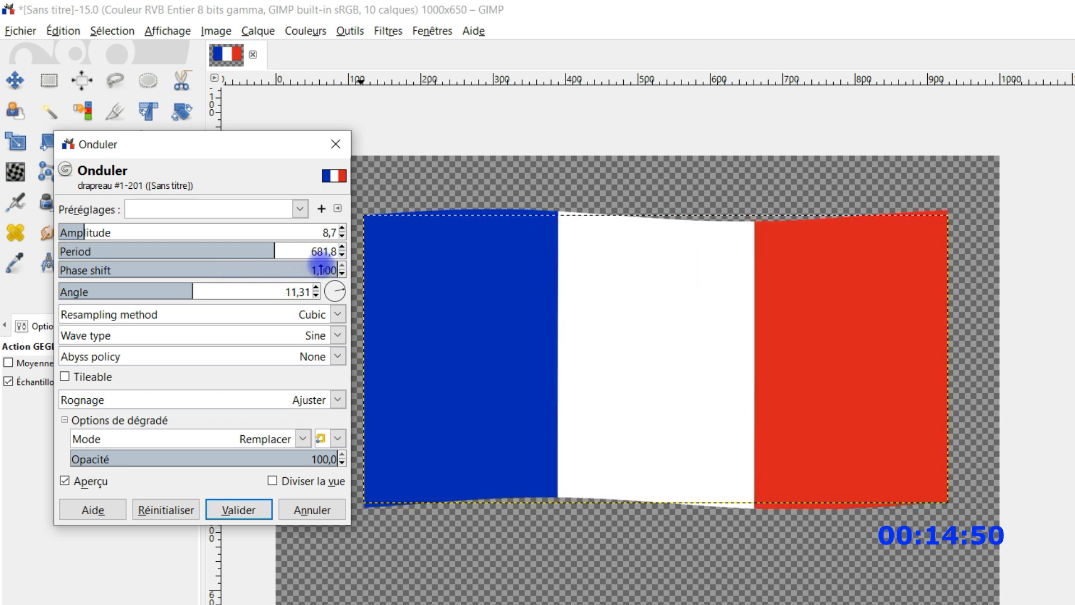
{"action": "left_click", "coordinate": [251, 508]}
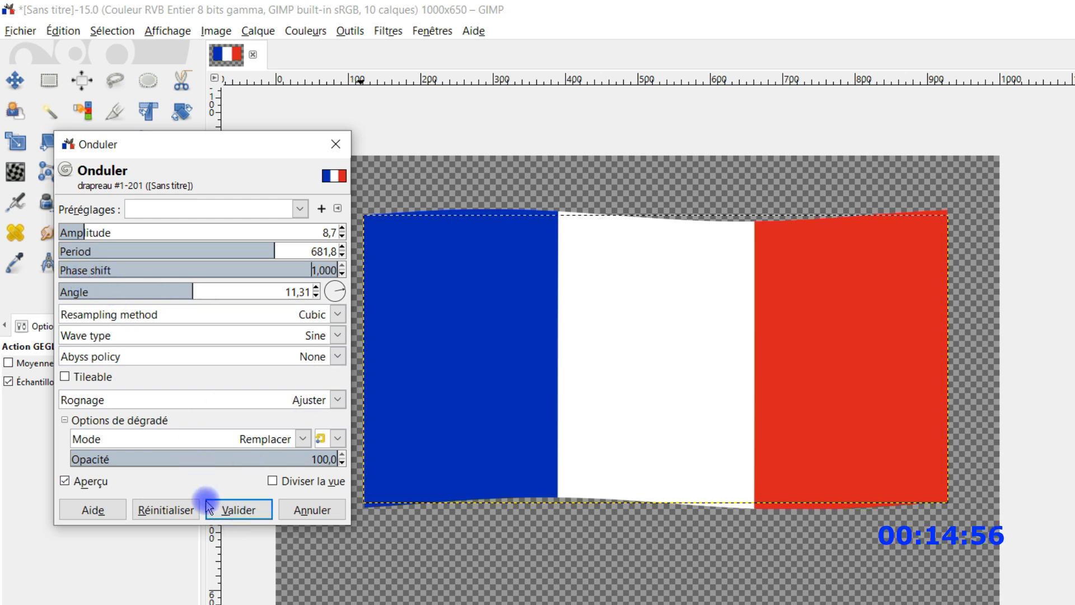
{"action": "left_click", "coordinate": [240, 509]}
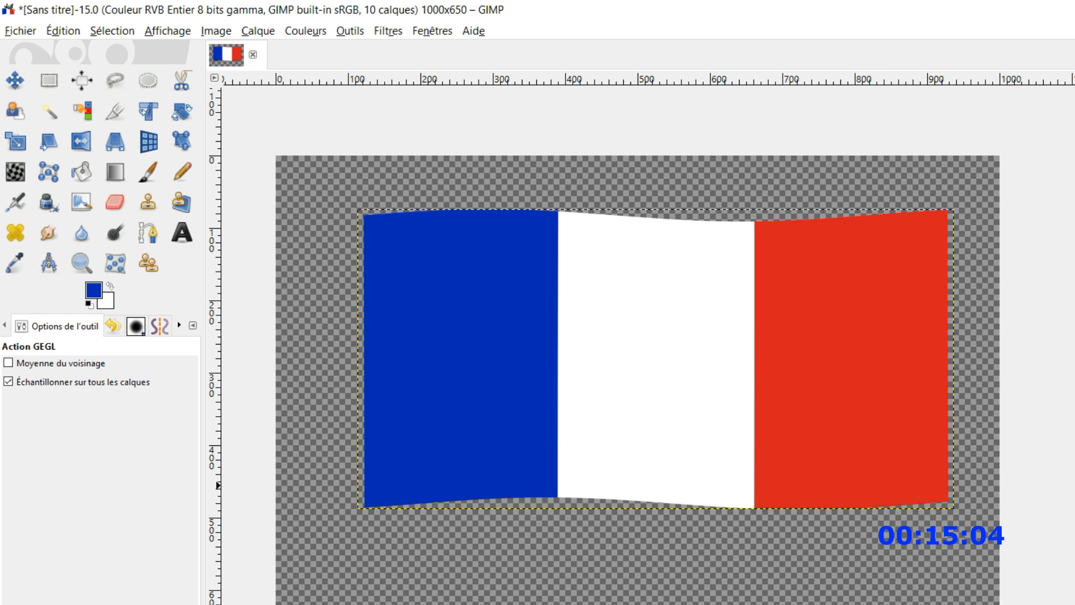
- Repeat the Onduler filter with the same settings on lueur #1 and merge that layer down into drapreau #1
{"action": "key", "text": "Page_Down"}
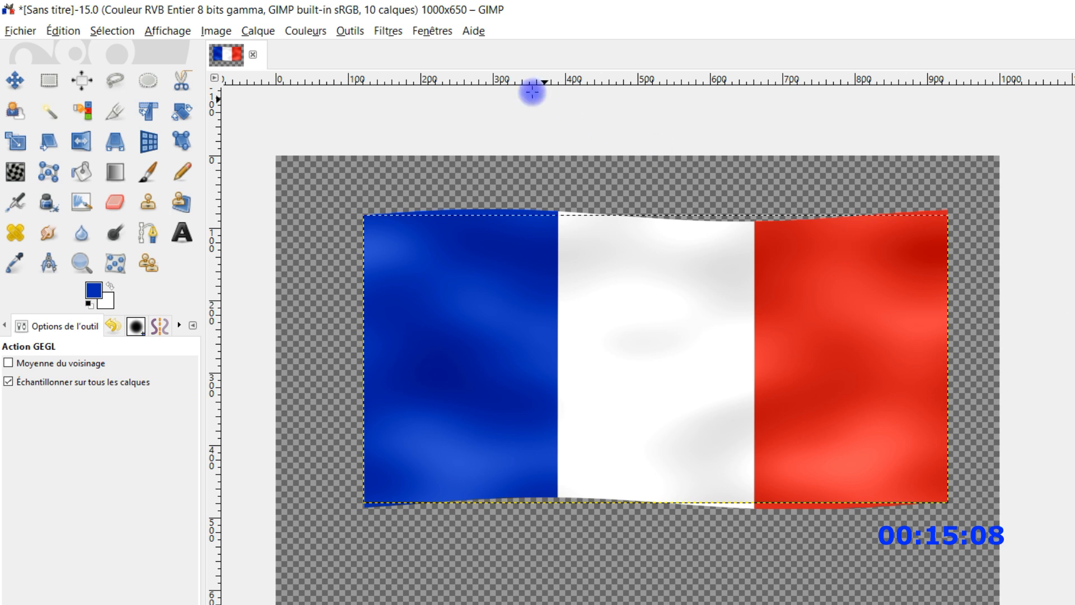
{"action": "left_click", "coordinate": [392, 31]}
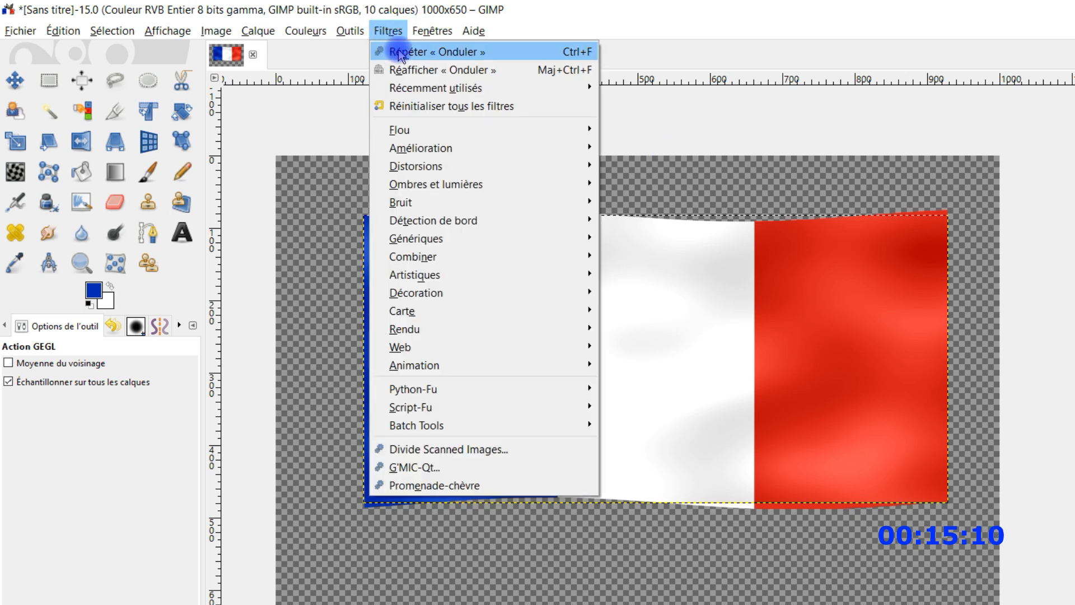
{"action": "left_click", "coordinate": [400, 52]}
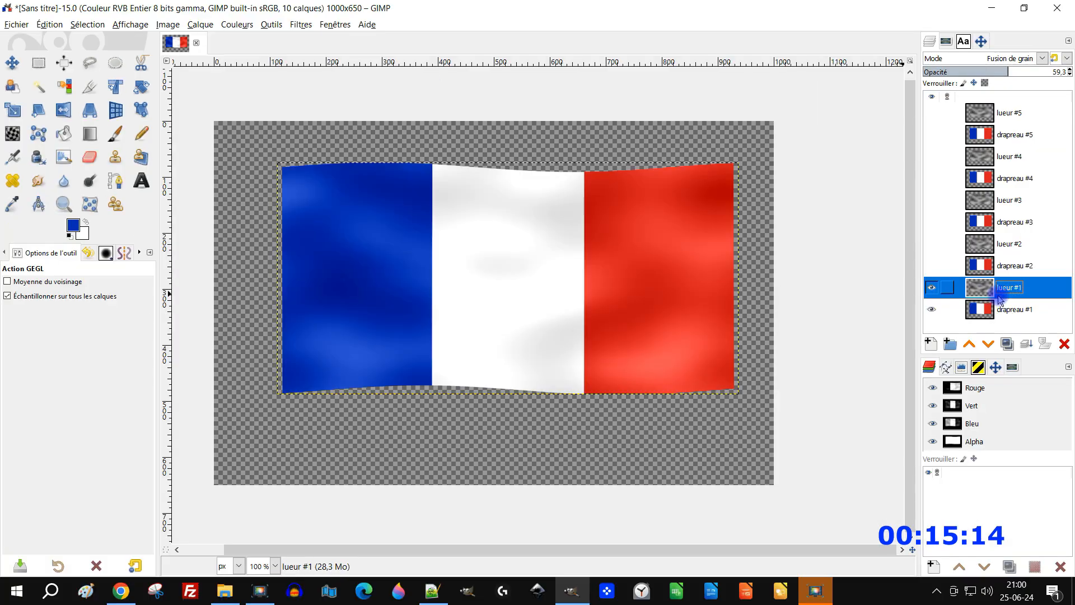
{"action": "left_click", "coordinate": [1027, 344]}
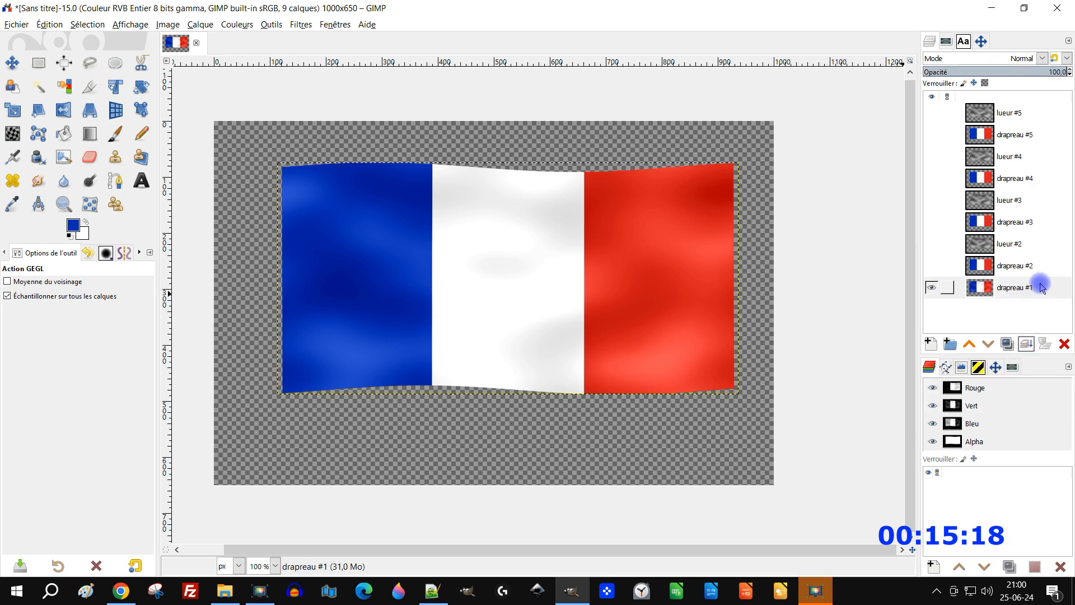
- Hide the drapreau #1 layer, then show and select drapreau #2
{"action": "left_click", "coordinate": [932, 287]}
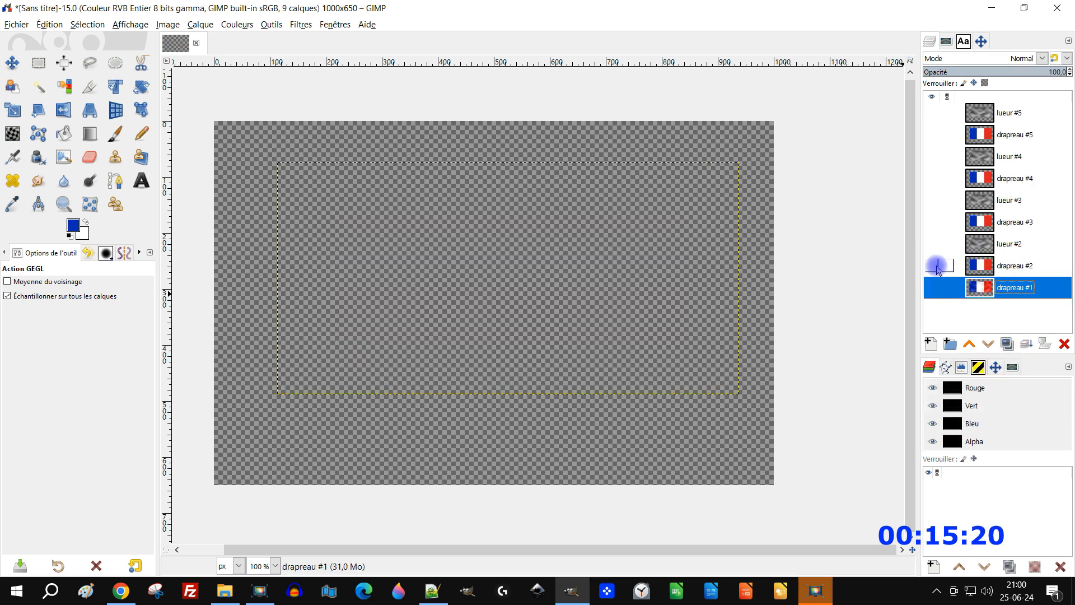
{"action": "left_click", "coordinate": [934, 266]}
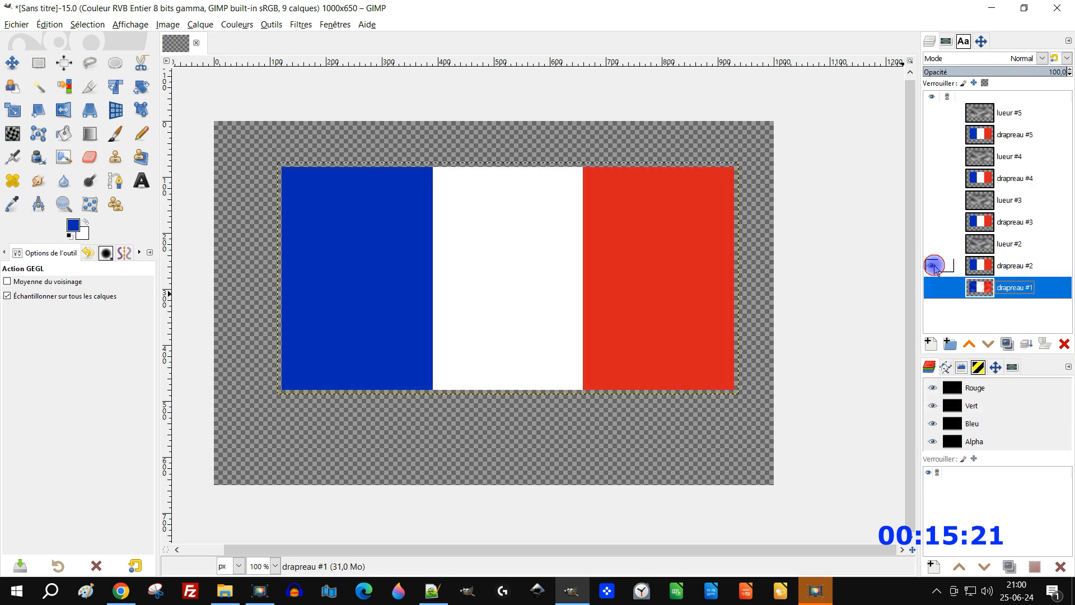
{"action": "left_click", "coordinate": [1011, 268]}
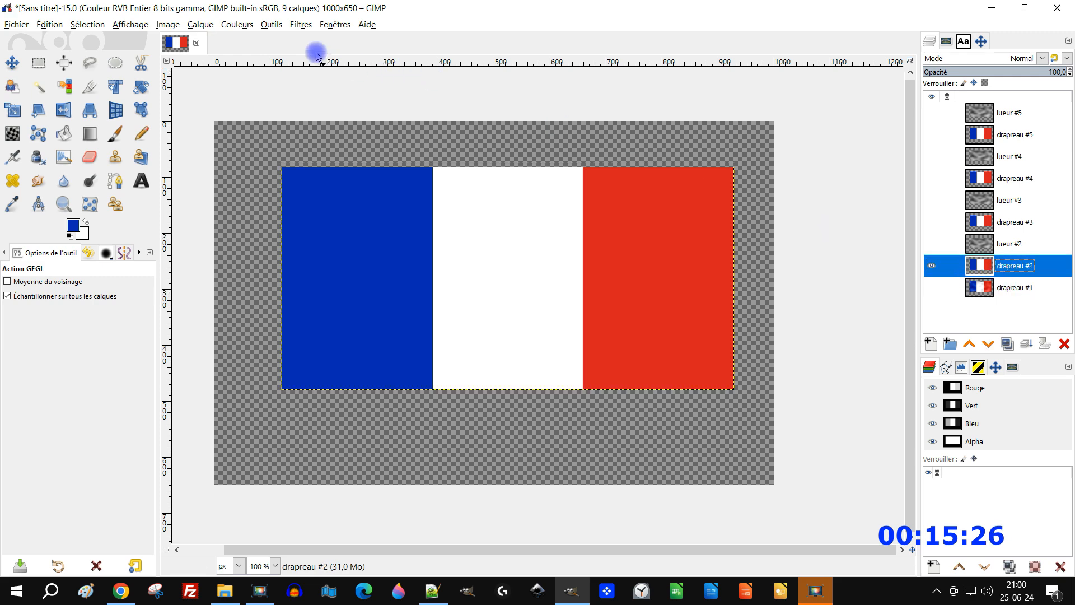
- Apply the Onduler filter to drapreau #2 using the most recent last-used preset with the phase shift changed to 0.808
{"action": "left_click", "coordinate": [301, 25]}
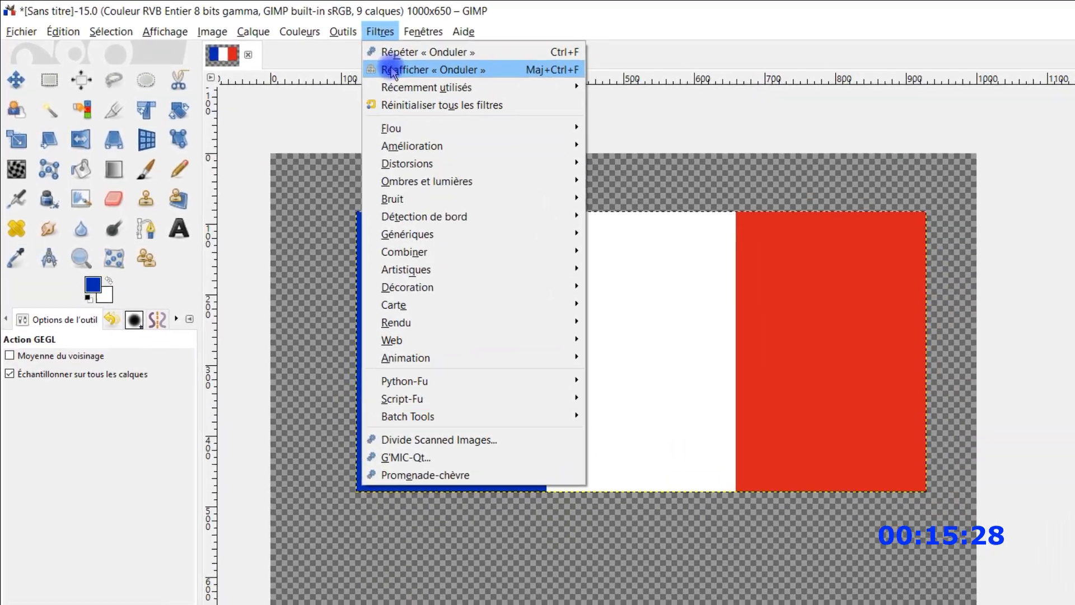
{"action": "left_click", "coordinate": [366, 64]}
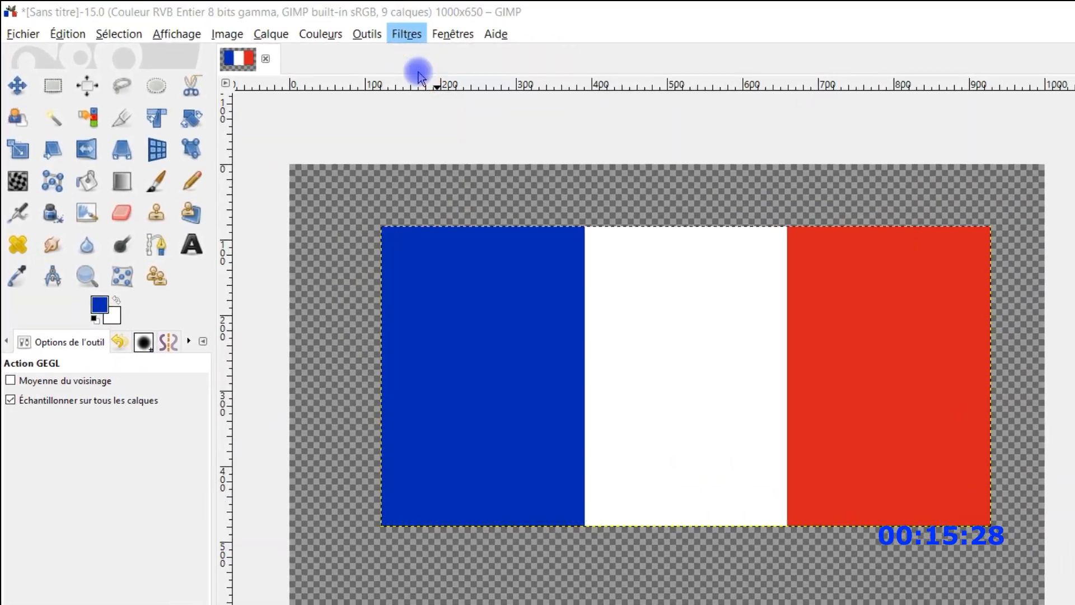
{"action": "left_click", "coordinate": [249, 220]}
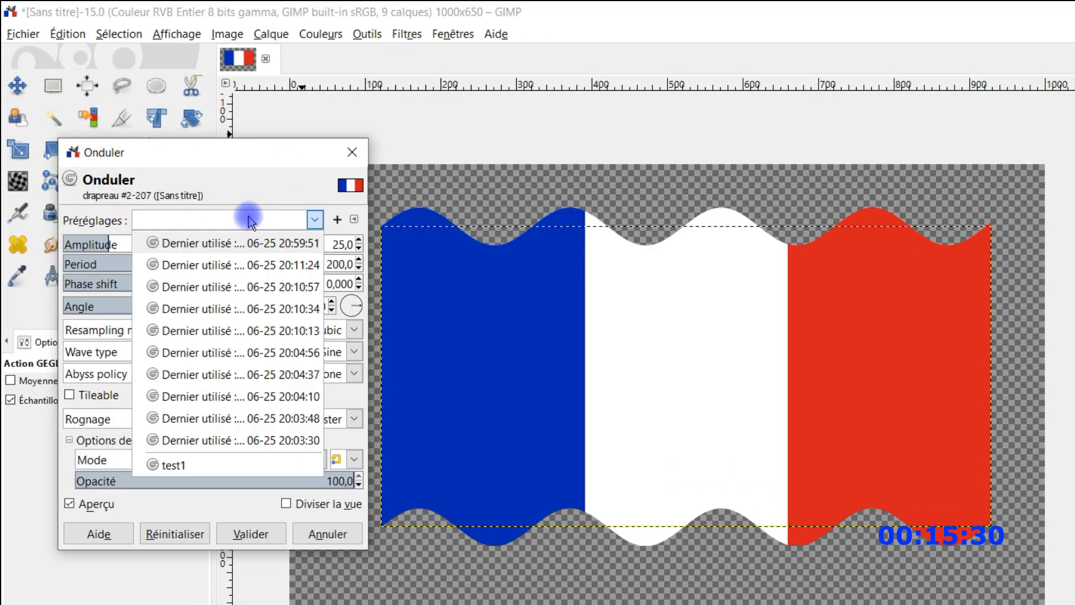
{"action": "left_click", "coordinate": [235, 245]}
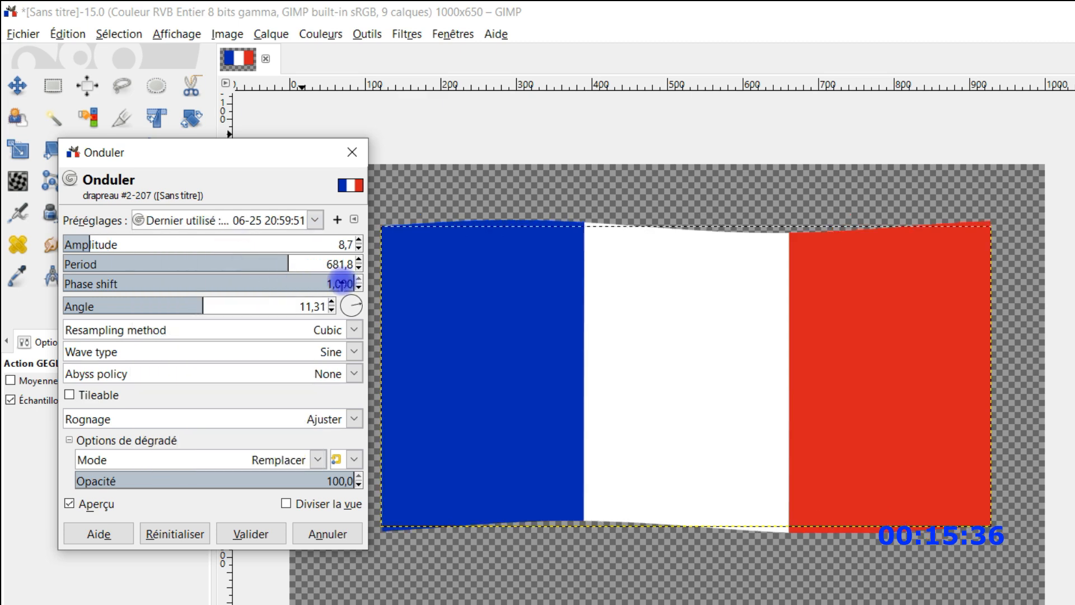
{"action": "mouse_move", "coordinate": [342, 284]}
{"action": "left_mouse_down"}
{"action": "mouse_move", "coordinate": [320, 288]}
{"action": "mouse_move", "coordinate": [329, 292]}
{"action": "left_mouse_up"}
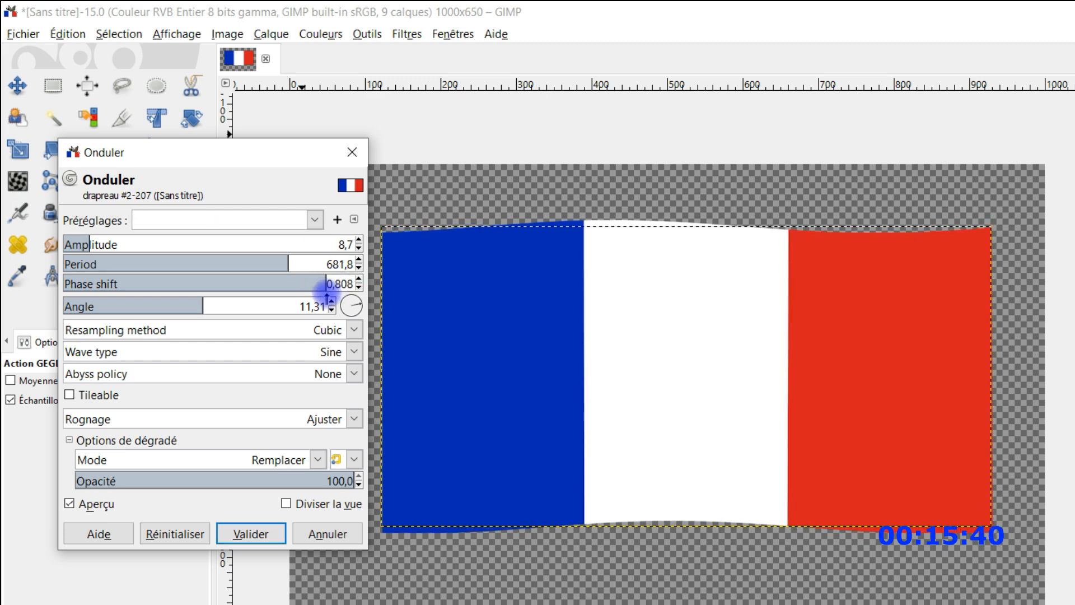
{"action": "left_click", "coordinate": [269, 532]}
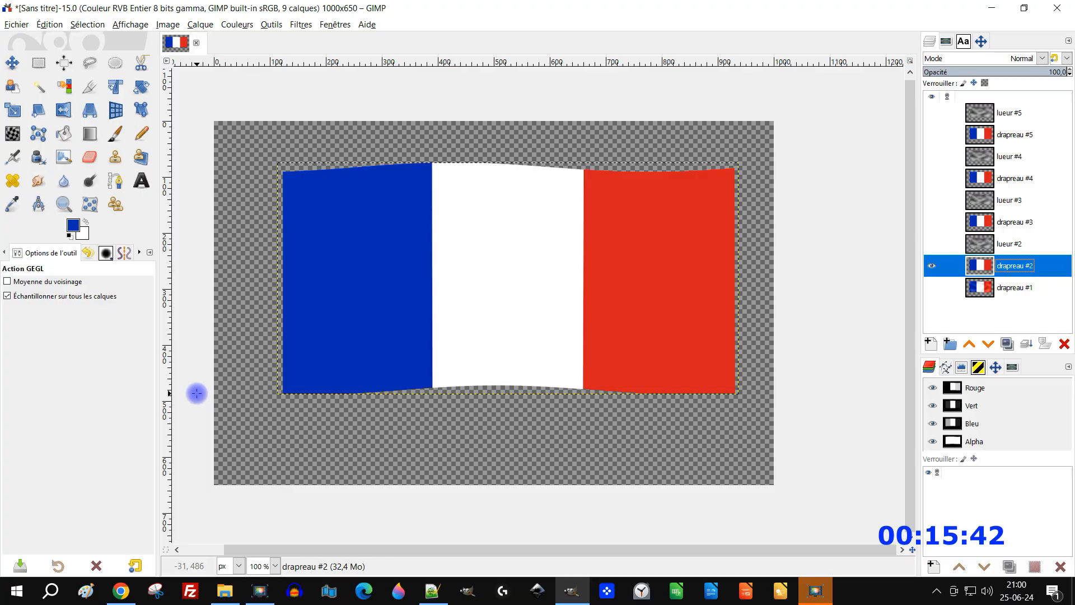
- Show lueur #2, repeat Onduler on it with the same settings and merge it down into drapreau #2
{"action": "left_click", "coordinate": [931, 244]}
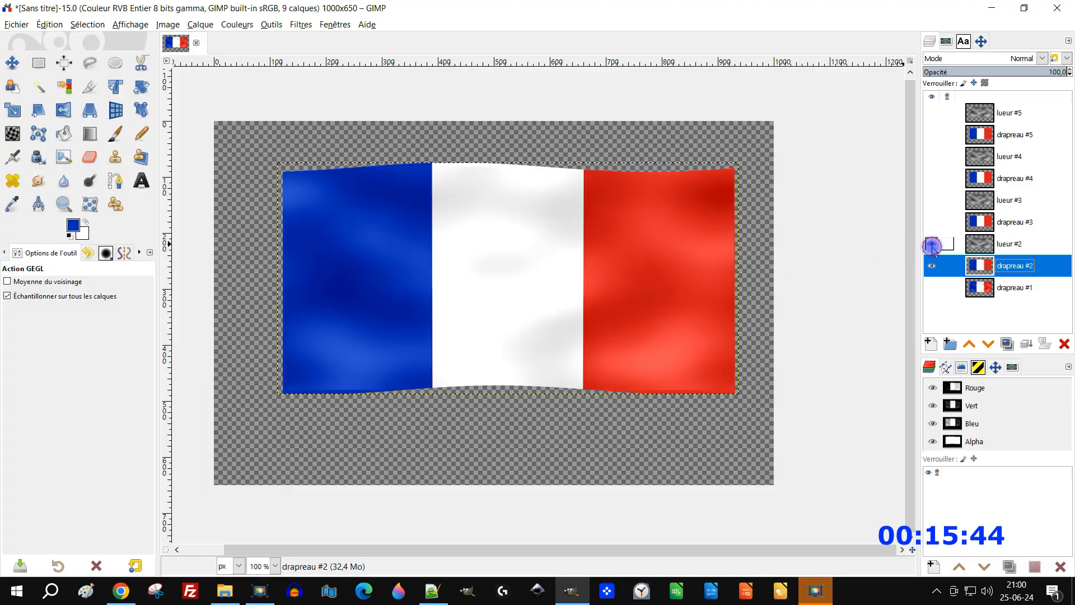
{"action": "left_click", "coordinate": [990, 249]}
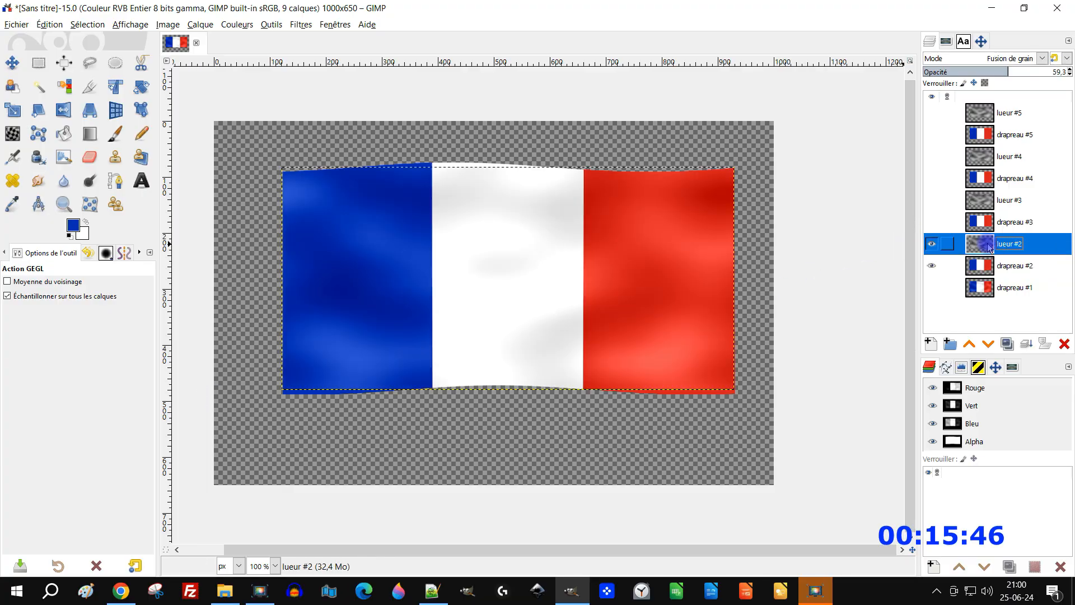
{"action": "left_click", "coordinate": [295, 25]}
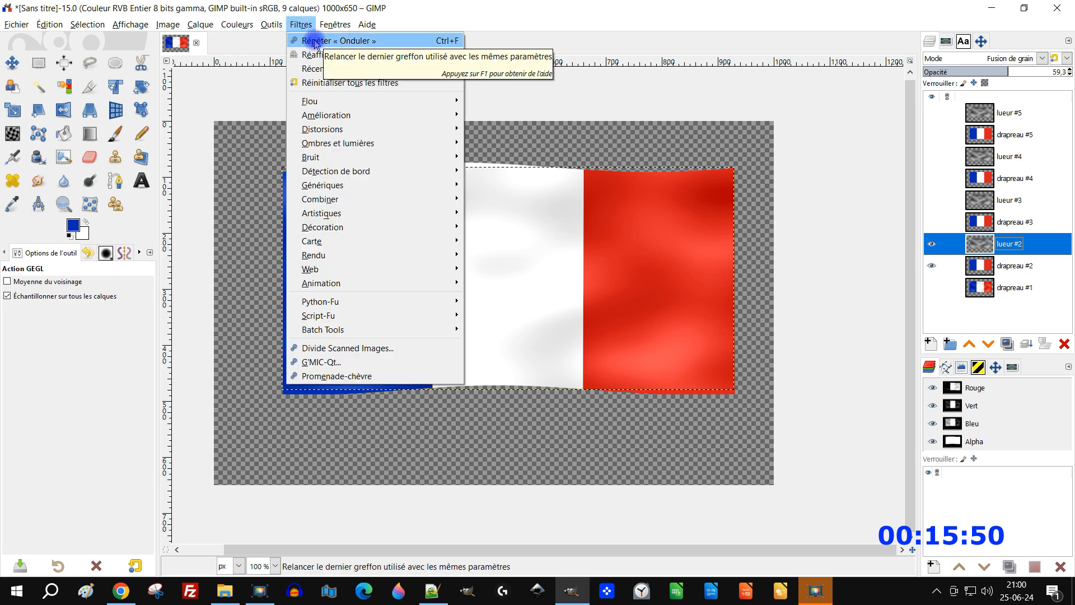
{"action": "left_click", "coordinate": [315, 42]}
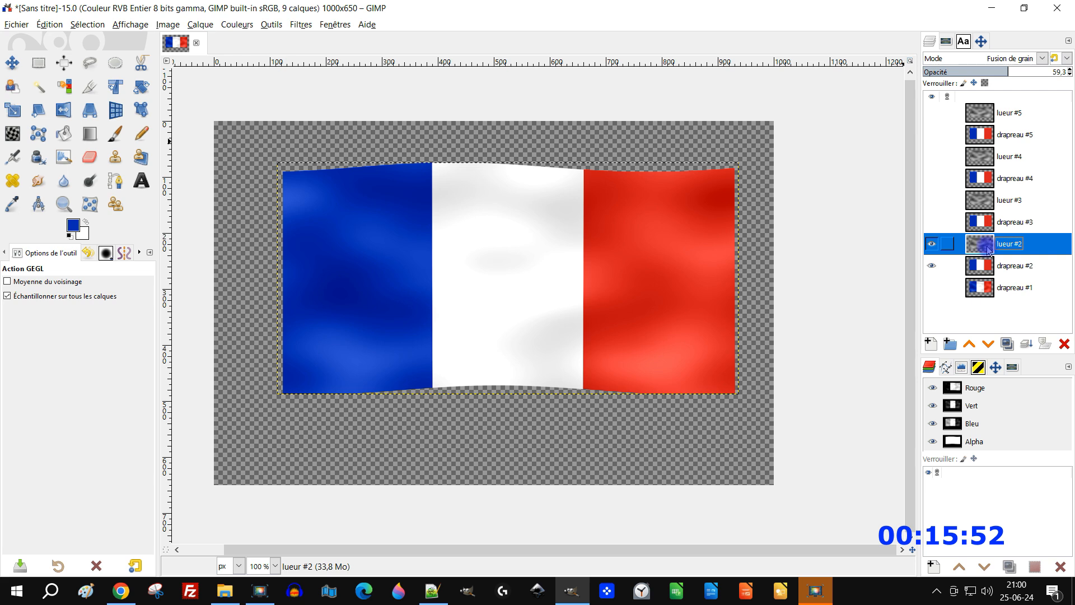
{"action": "left_click", "coordinate": [1029, 346]}
- Hide the merged drapreau #2 layer, then show and select drapreau #3
{"action": "left_click", "coordinate": [933, 243]}
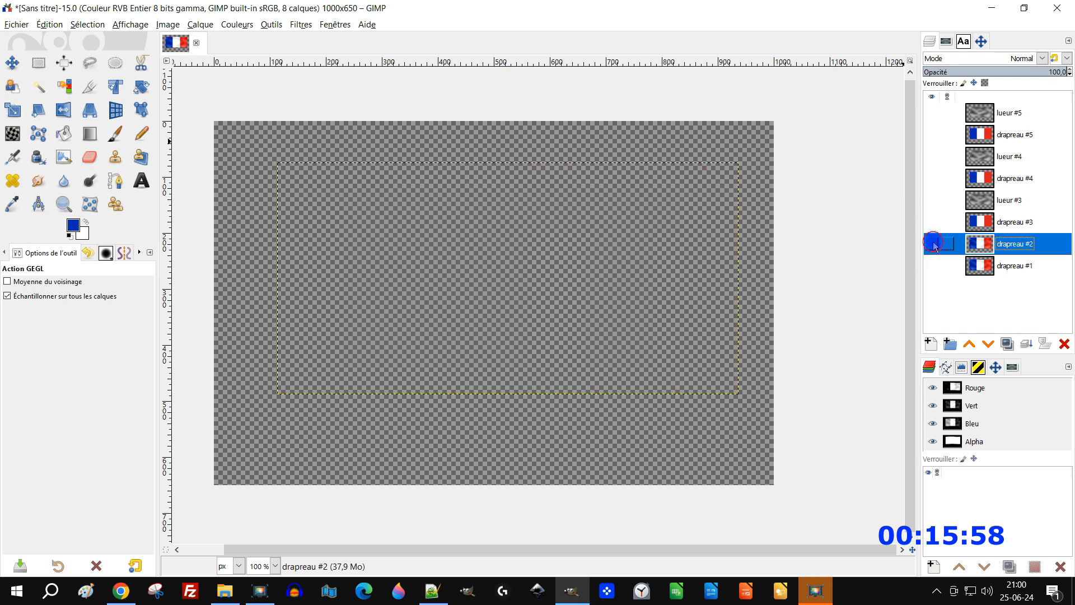
{"action": "left_click", "coordinate": [932, 222]}
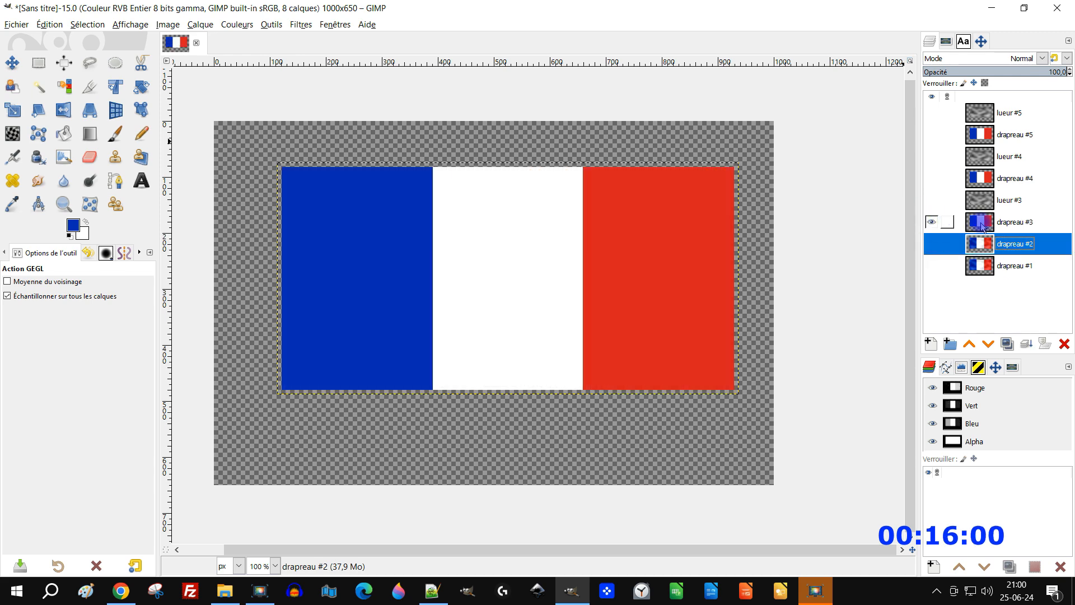
{"action": "left_click", "coordinate": [981, 227]}
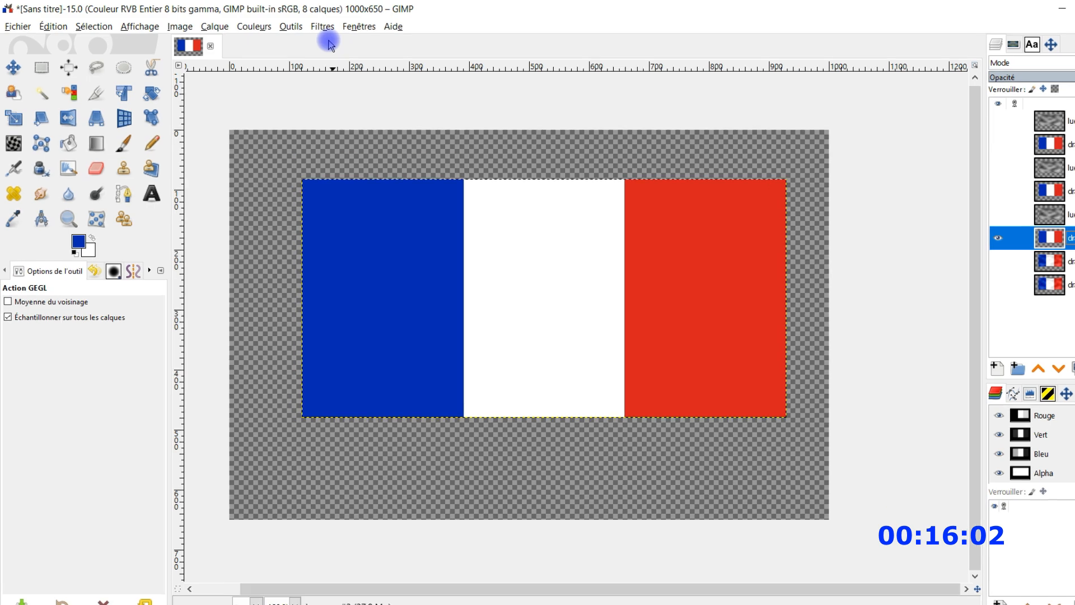
- Apply the Onduler filter to drapreau #3 using the most recent last-used preset with the phase shift changed to 0.601
{"action": "left_click", "coordinate": [318, 28]}
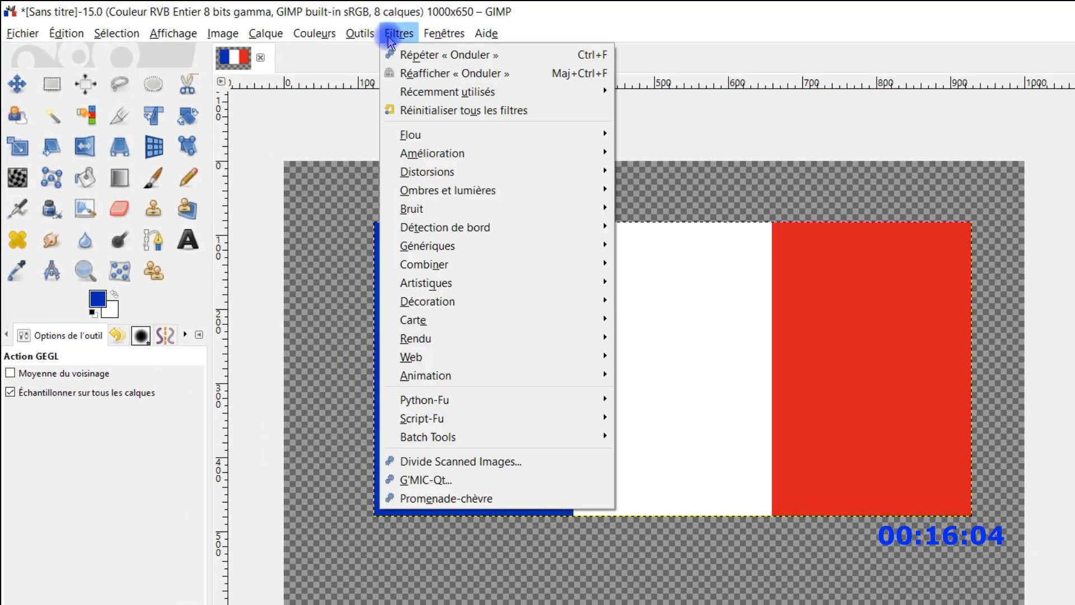
{"action": "left_click", "coordinate": [419, 74]}
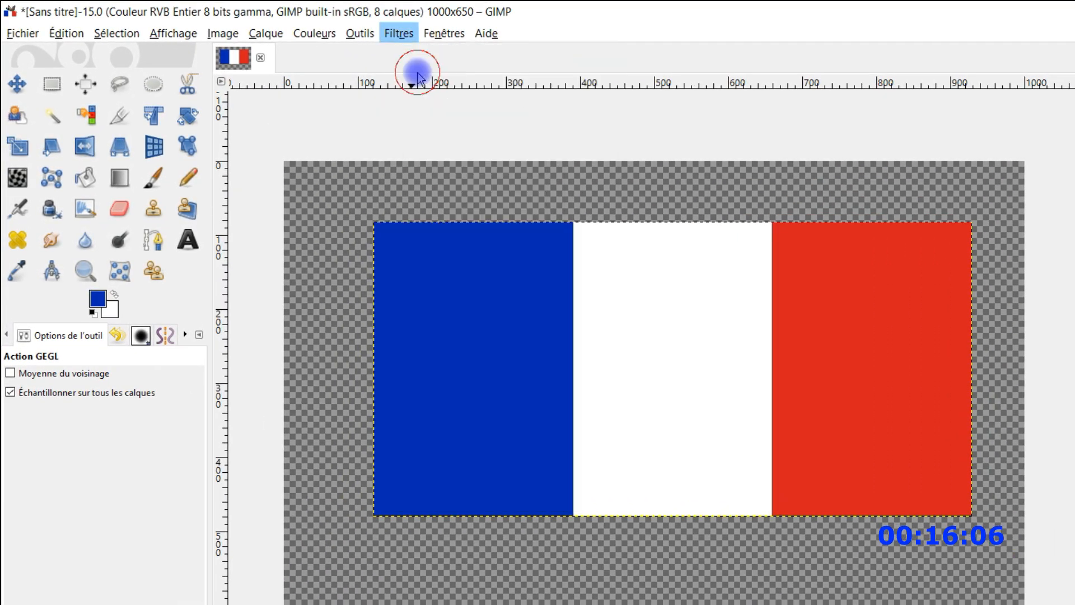
{"action": "left_click", "coordinate": [245, 217]}
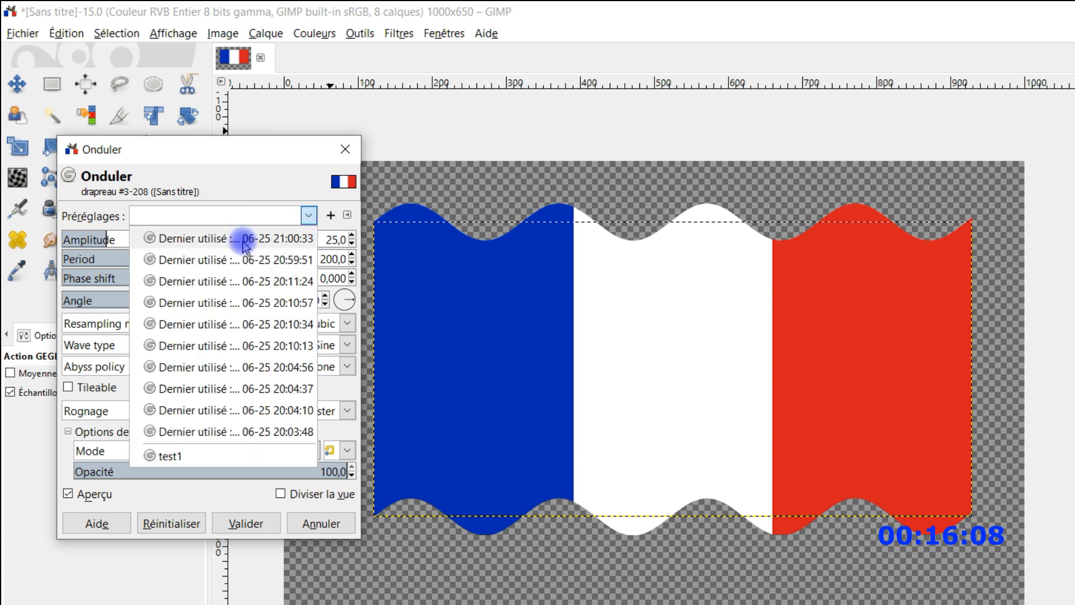
{"action": "left_click", "coordinate": [241, 241]}
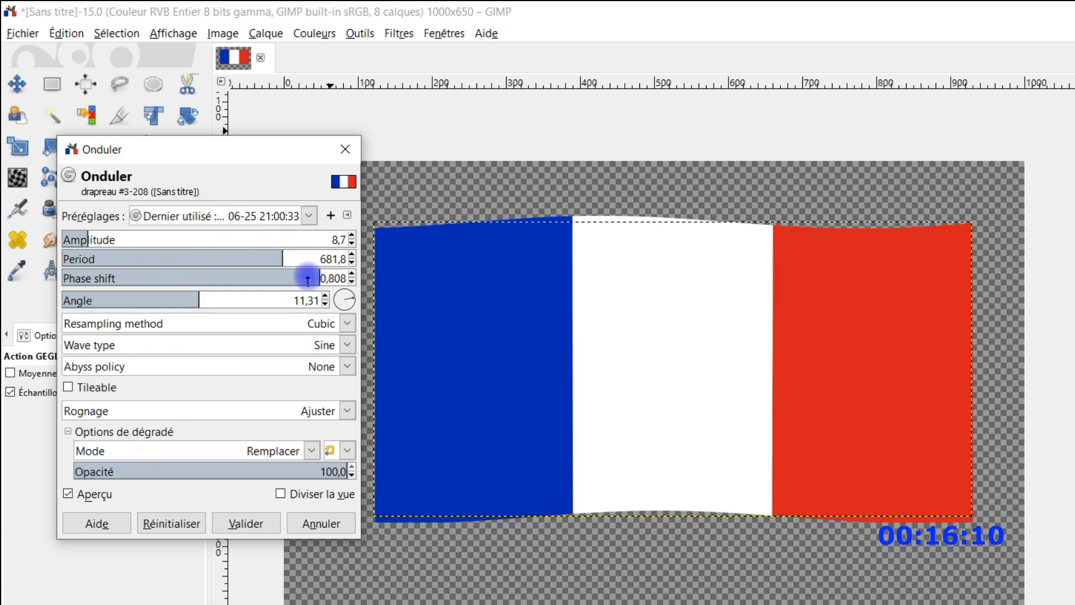
{"action": "left_click_drag", "start_coordinate": [295, 279], "coordinate": [290, 278]}
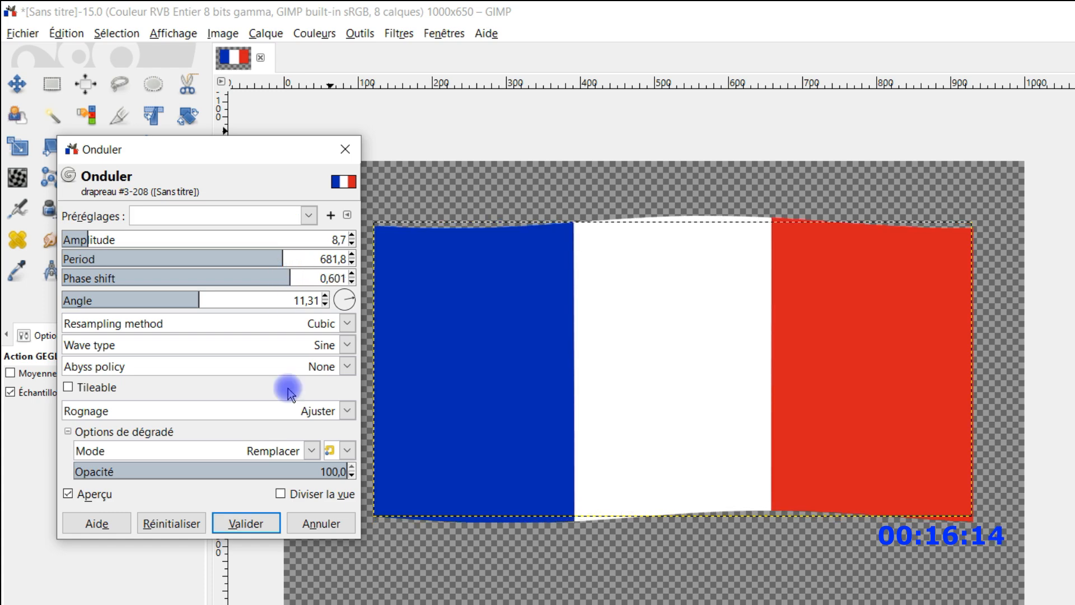
{"action": "left_click", "coordinate": [247, 523]}
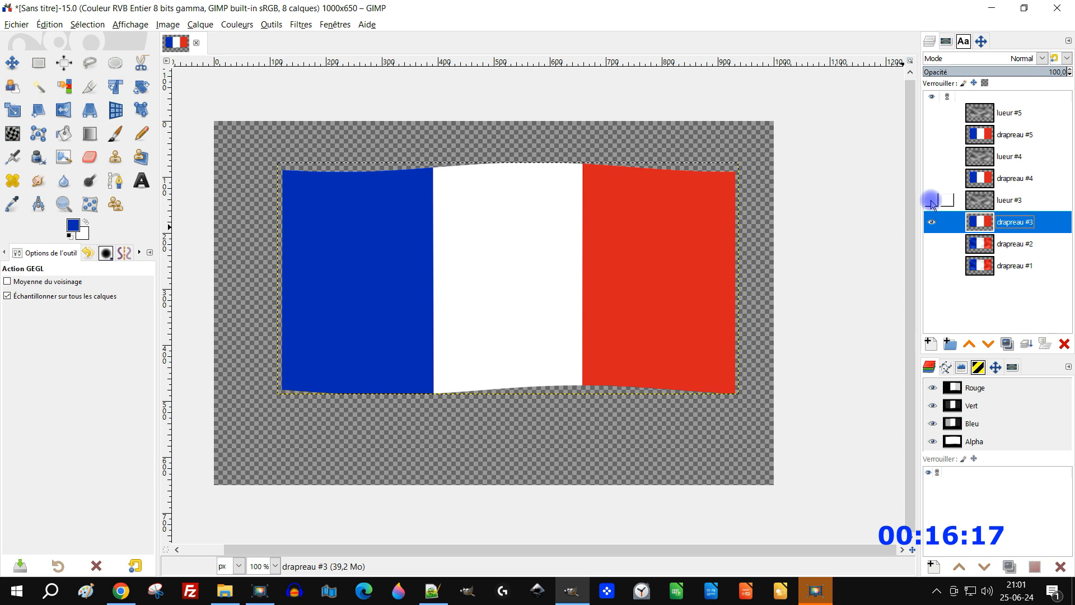
- Show lueur #3, repeat Onduler on it with the same settings and merge it down into drapreau #3
{"action": "left_click", "coordinate": [931, 200]}
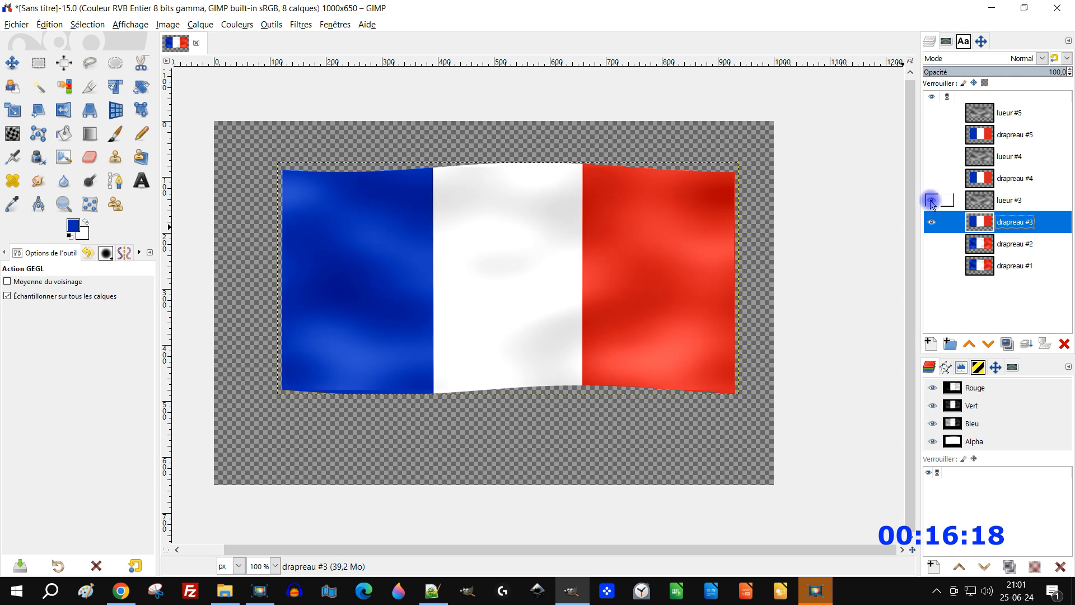
{"action": "left_click", "coordinate": [979, 207]}
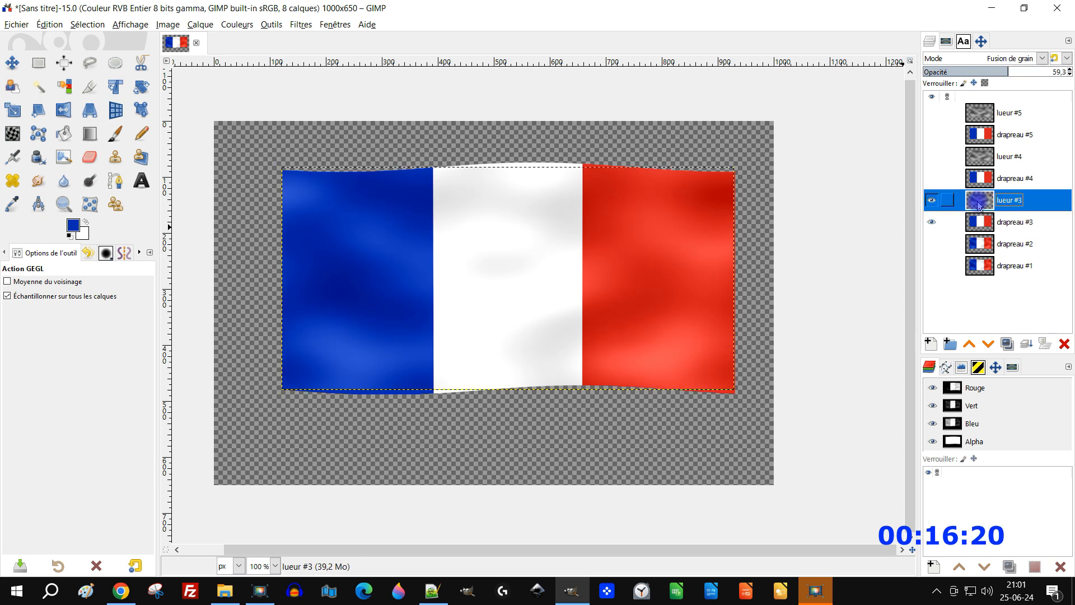
{"action": "left_click", "coordinate": [297, 26]}
{"action": "left_click", "coordinate": [314, 41]}
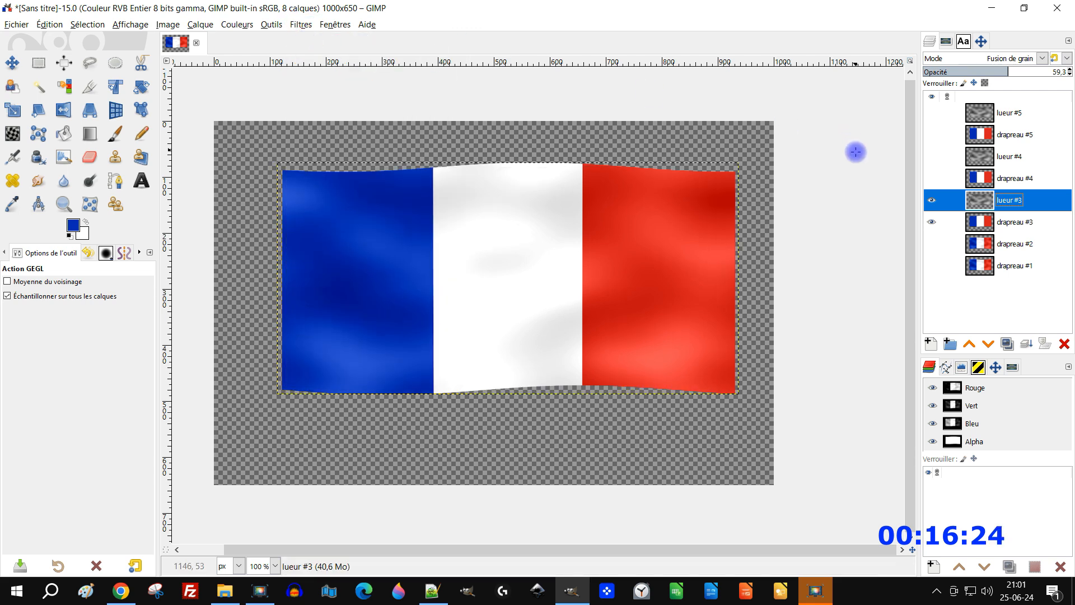
{"action": "left_click", "coordinate": [1027, 345]}
- Hide the merged drapreau #3 layer, then show and select drapreau #4
{"action": "left_click", "coordinate": [932, 200]}
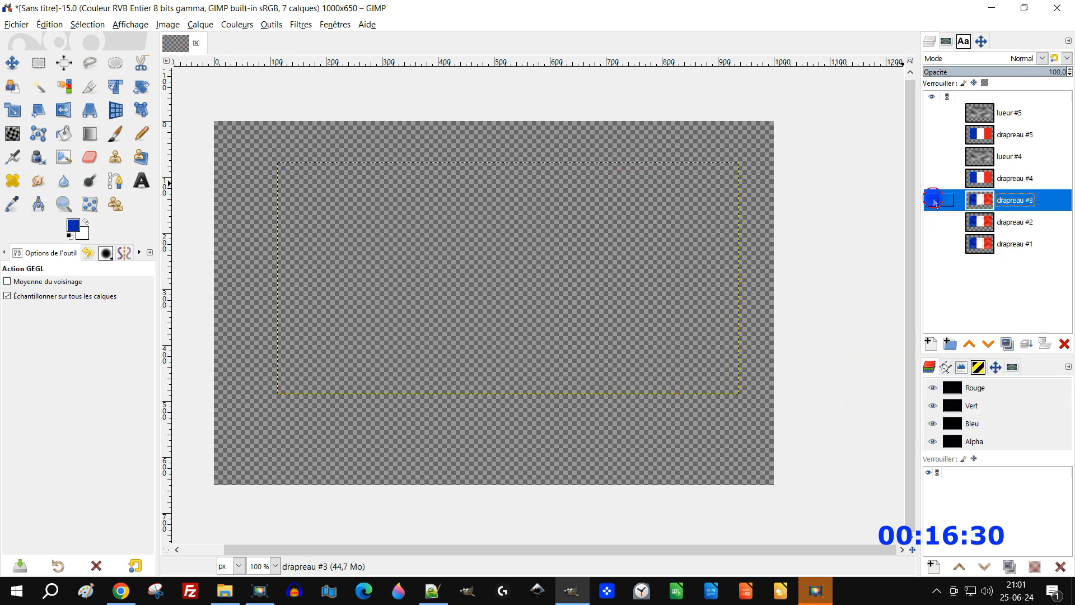
{"action": "left_click", "coordinate": [934, 178]}
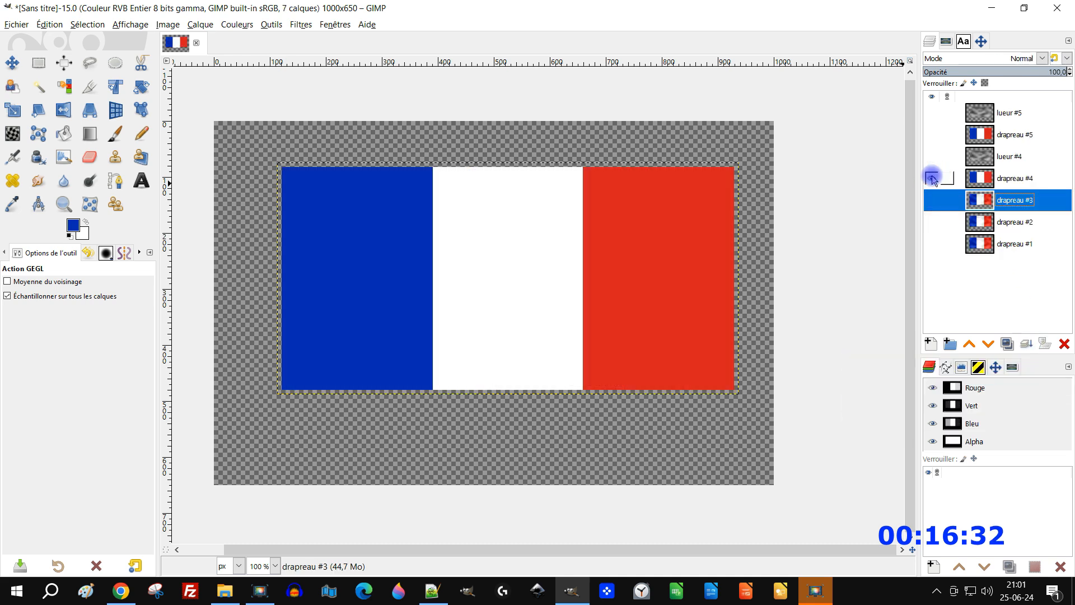
{"action": "left_click", "coordinate": [980, 181]}
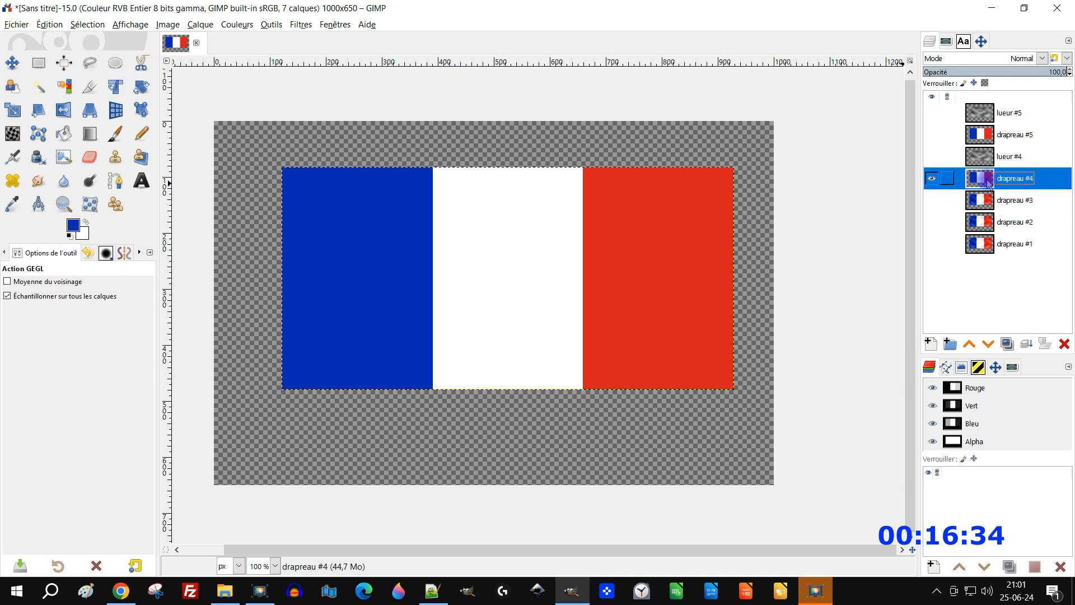
- Apply the Onduler filter to drapreau #4 using the most recent last-used preset with the phase shift changed to 0.404
{"action": "left_click", "coordinate": [300, 25]}
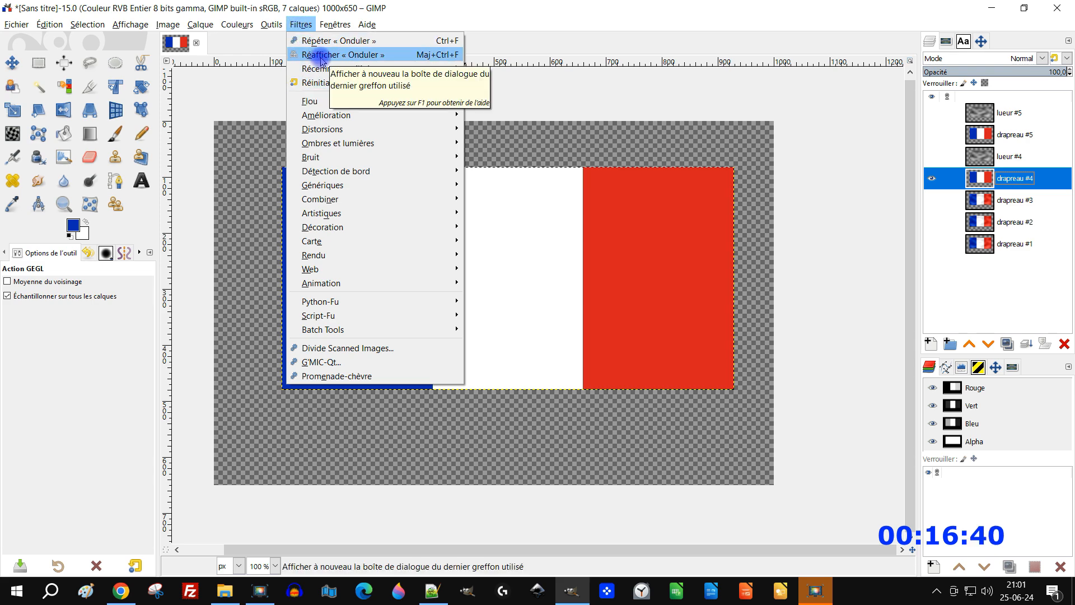
{"action": "left_click", "coordinate": [321, 56]}
{"action": "left_click", "coordinate": [196, 163]}
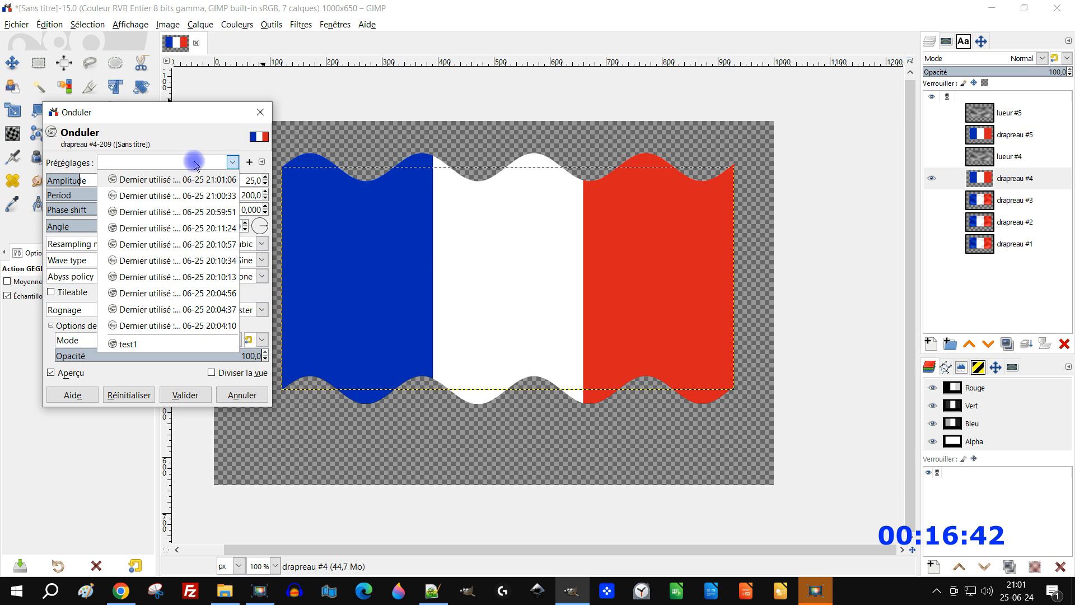
{"action": "left_click", "coordinate": [191, 181]}
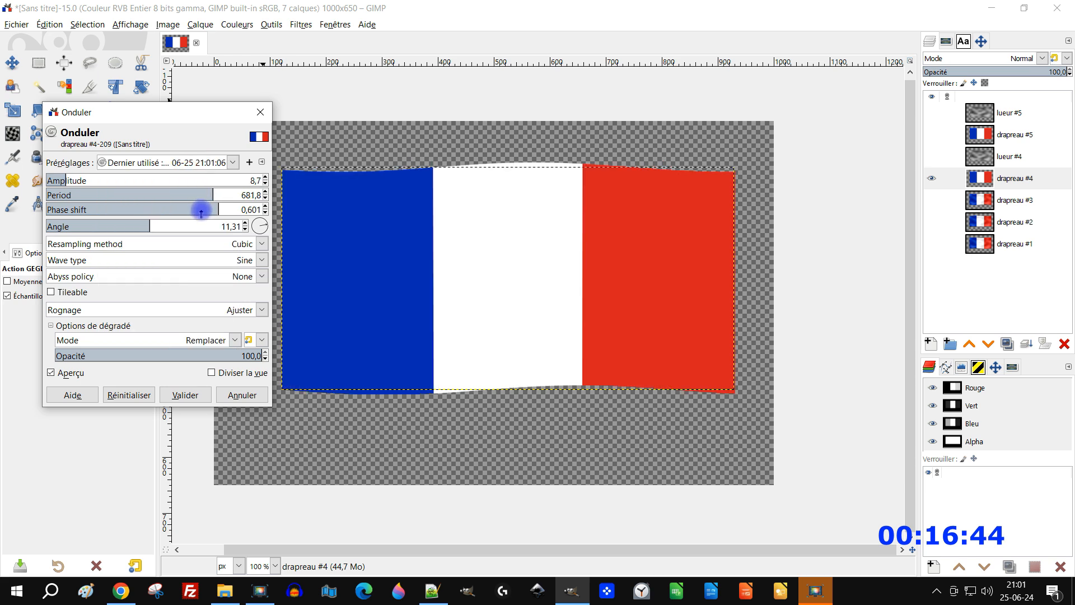
{"action": "left_click_drag", "start_coordinate": [204, 211], "coordinate": [197, 213]}
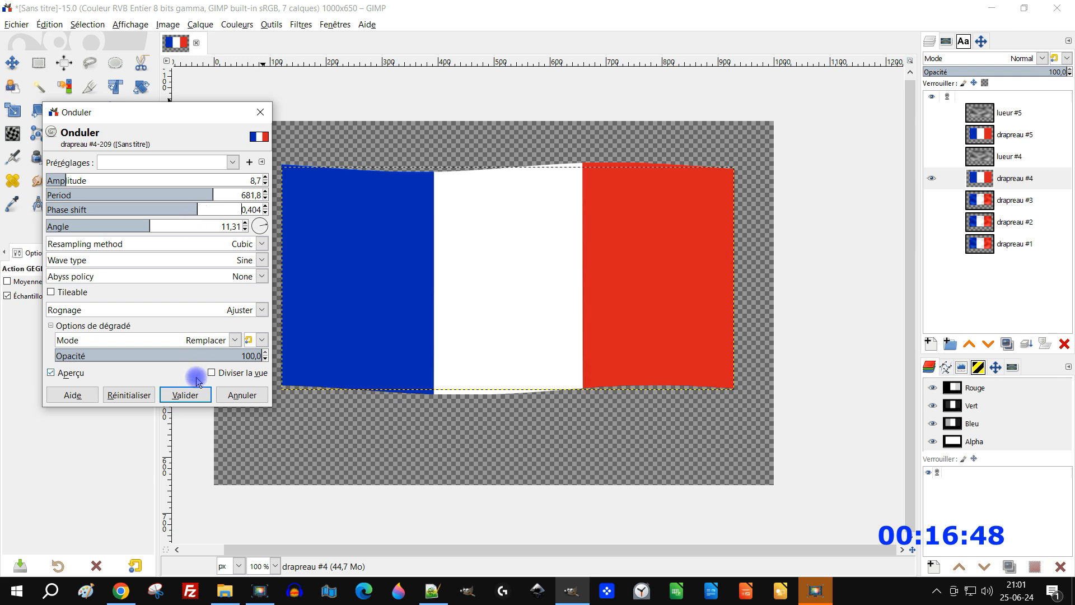
{"action": "left_click", "coordinate": [186, 395]}
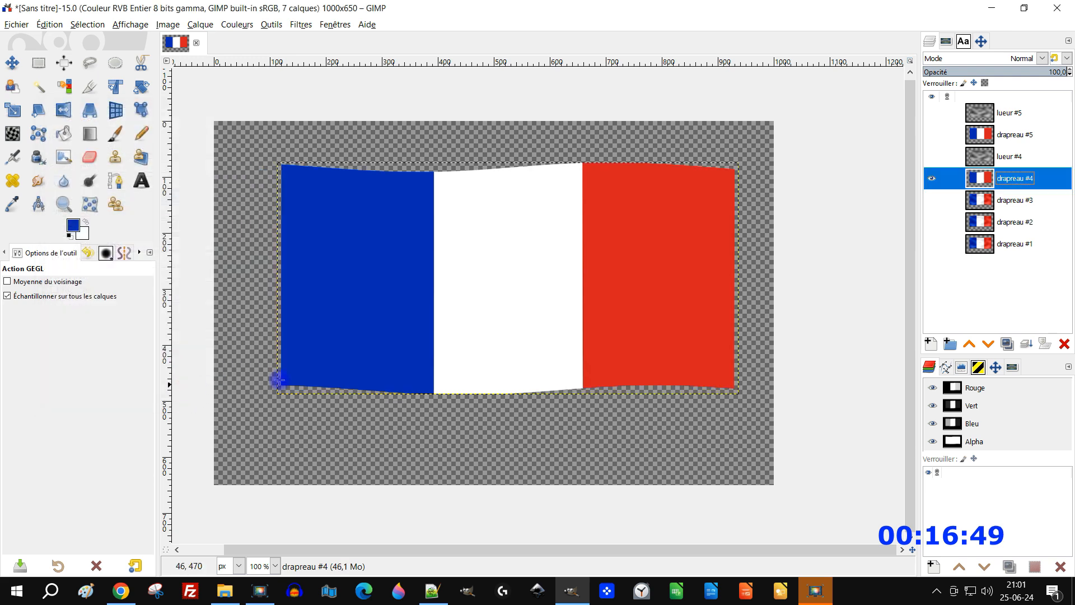
- Show lueur #4, repeat Onduler on it with the same settings and merge it down into drapreau #4
{"action": "left_click", "coordinate": [976, 163]}
{"action": "left_click", "coordinate": [940, 161]}
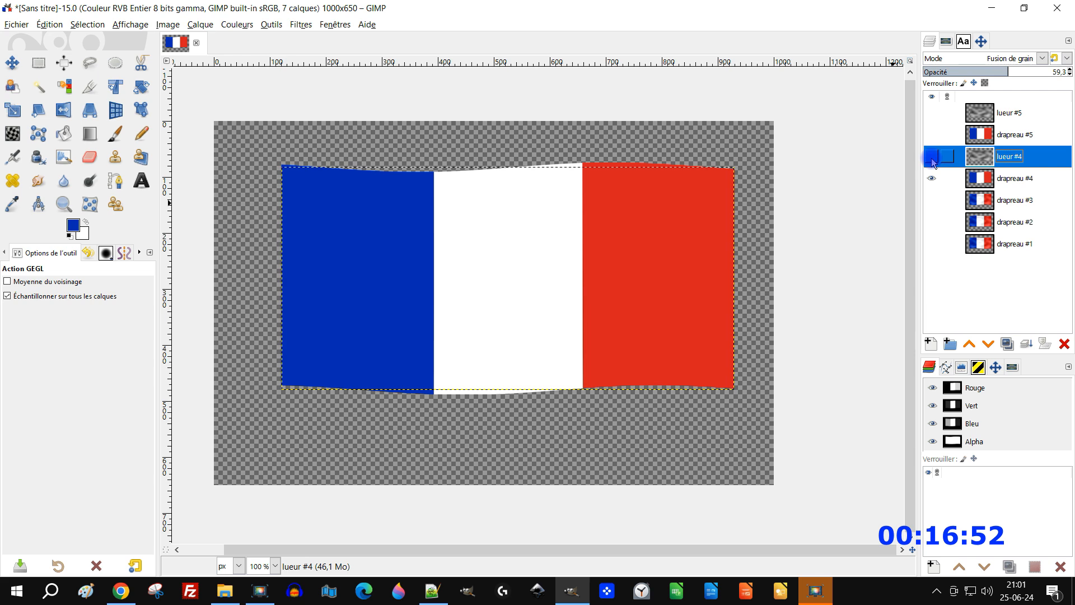
{"action": "left_click", "coordinate": [932, 159]}
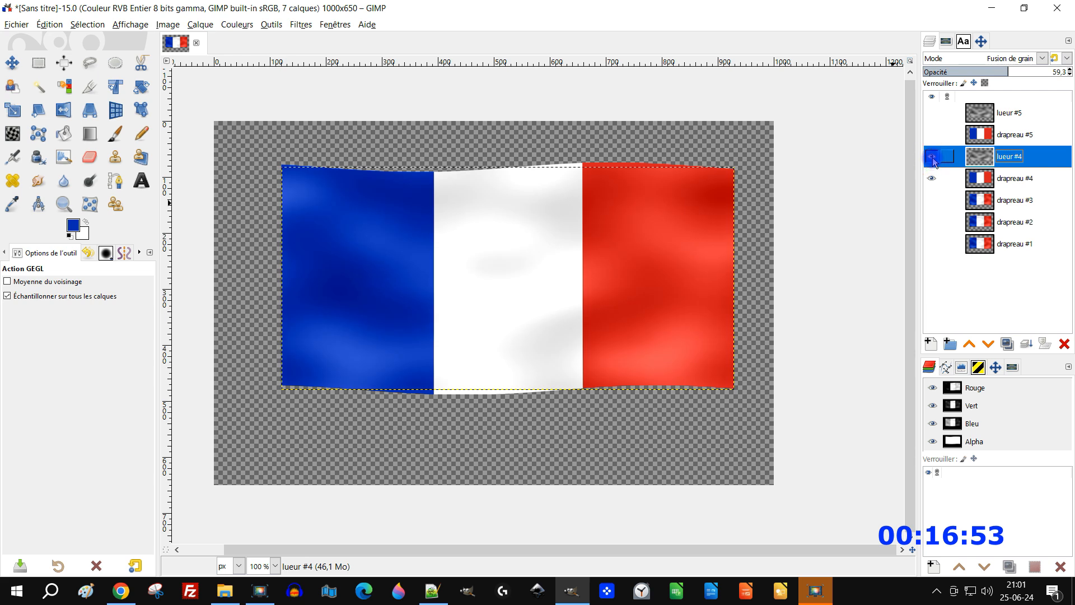
{"action": "left_click", "coordinate": [300, 24]}
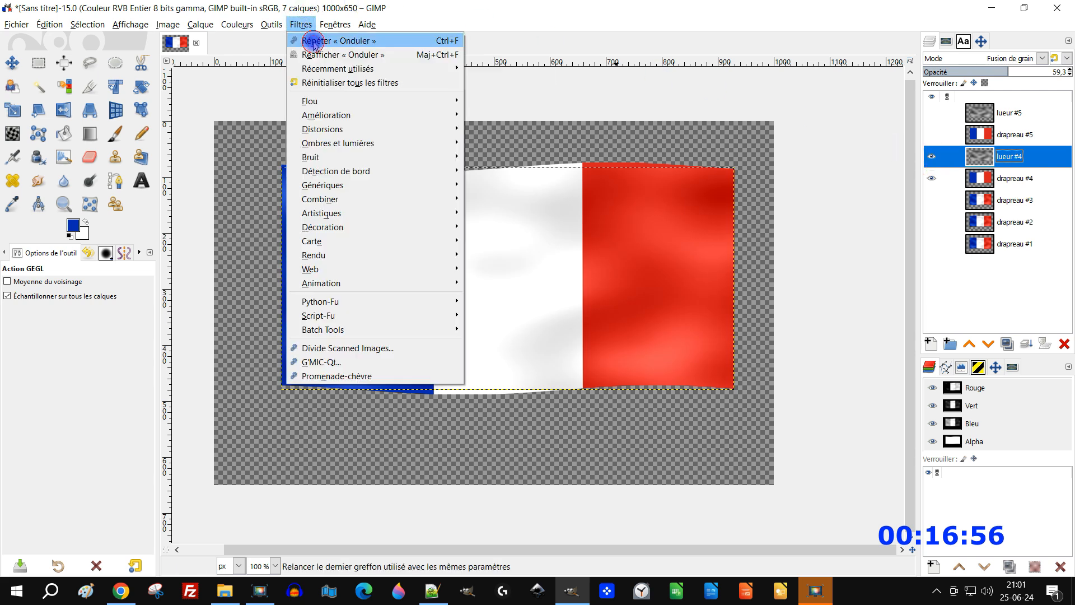
{"action": "left_click", "coordinate": [314, 43]}
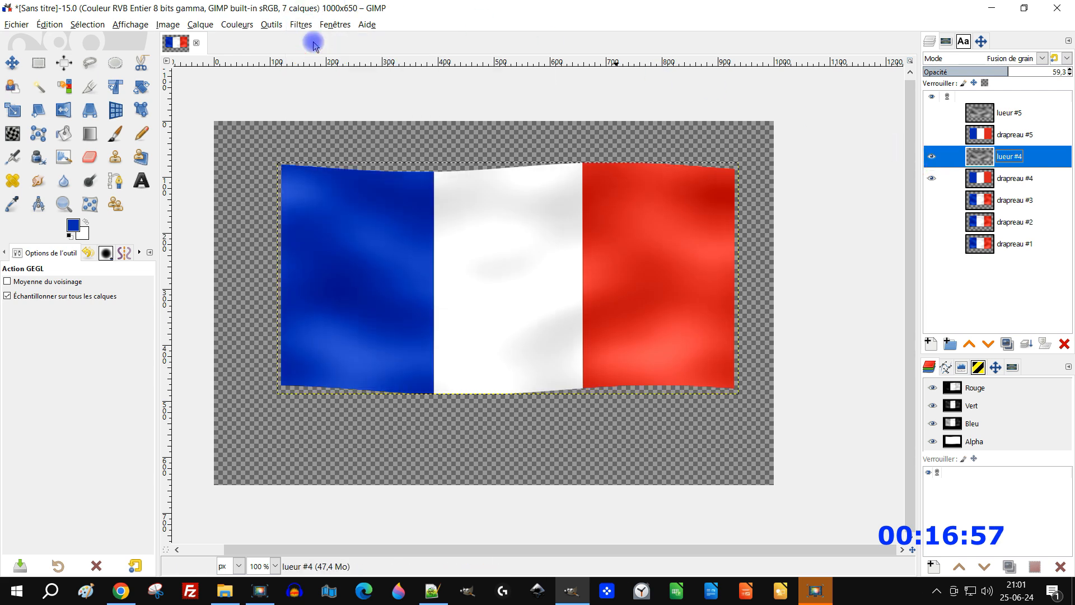
{"action": "left_click", "coordinate": [1028, 343]}
- Hide the merged drapreau #4 layer and make drapreau #5 the active, visible layer
{"action": "left_click", "coordinate": [932, 161]}
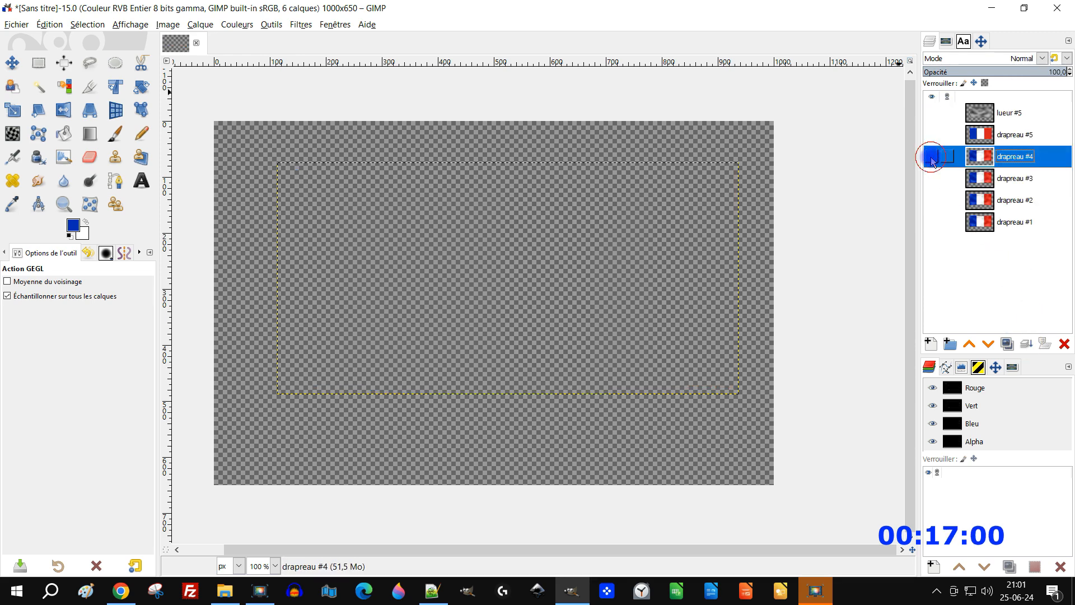
{"action": "left_click", "coordinate": [987, 137]}
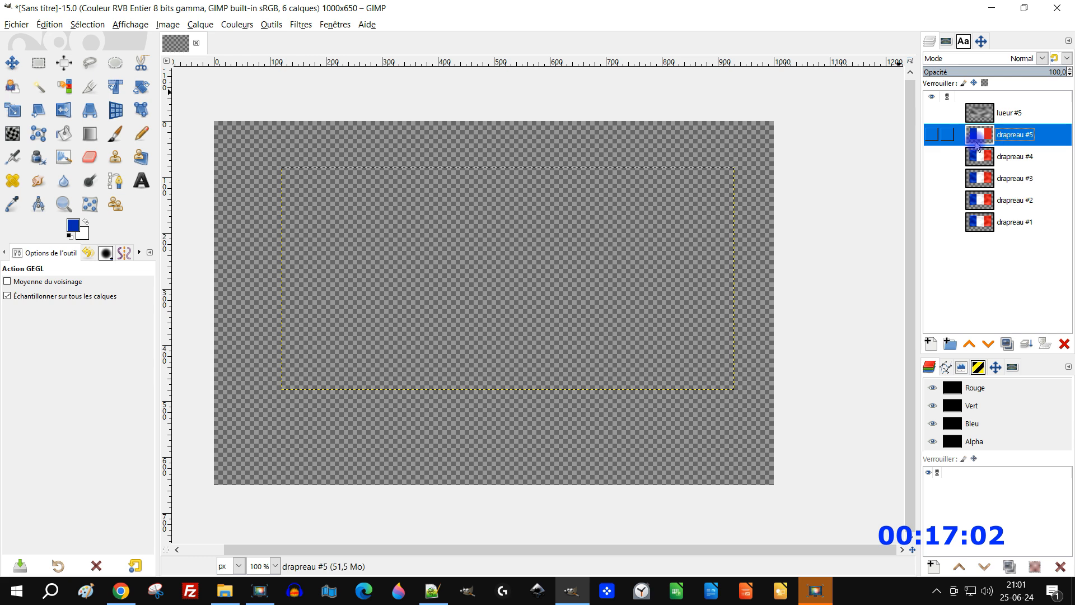
{"action": "left_click", "coordinate": [932, 136]}
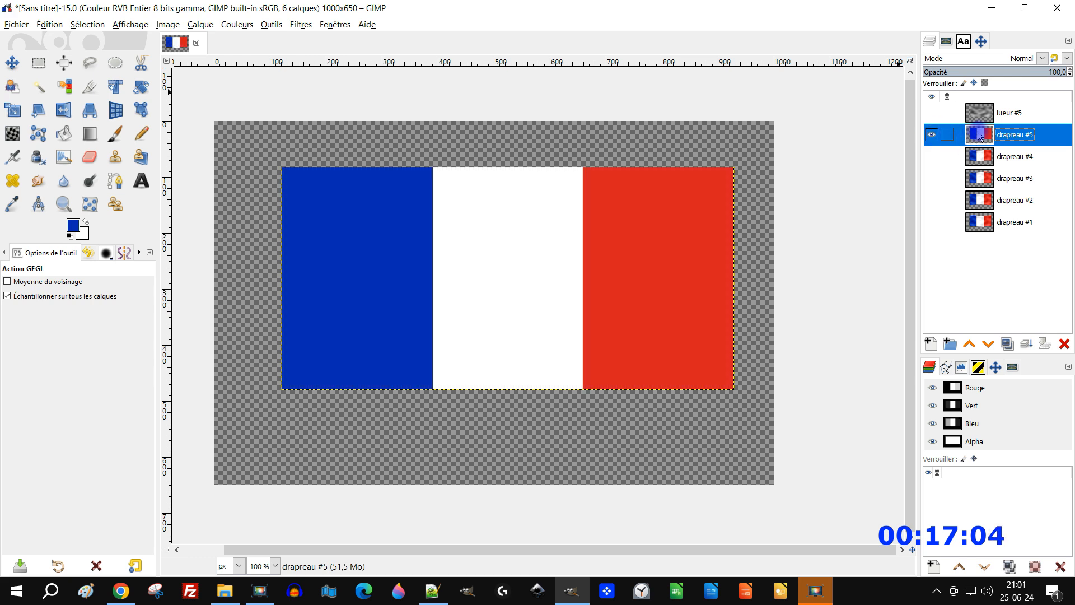
- Apply the Onduler filter to drapreau #5 using the most recent last-used preset with the phase shift changed to 0.202
{"action": "left_click", "coordinate": [302, 24]}
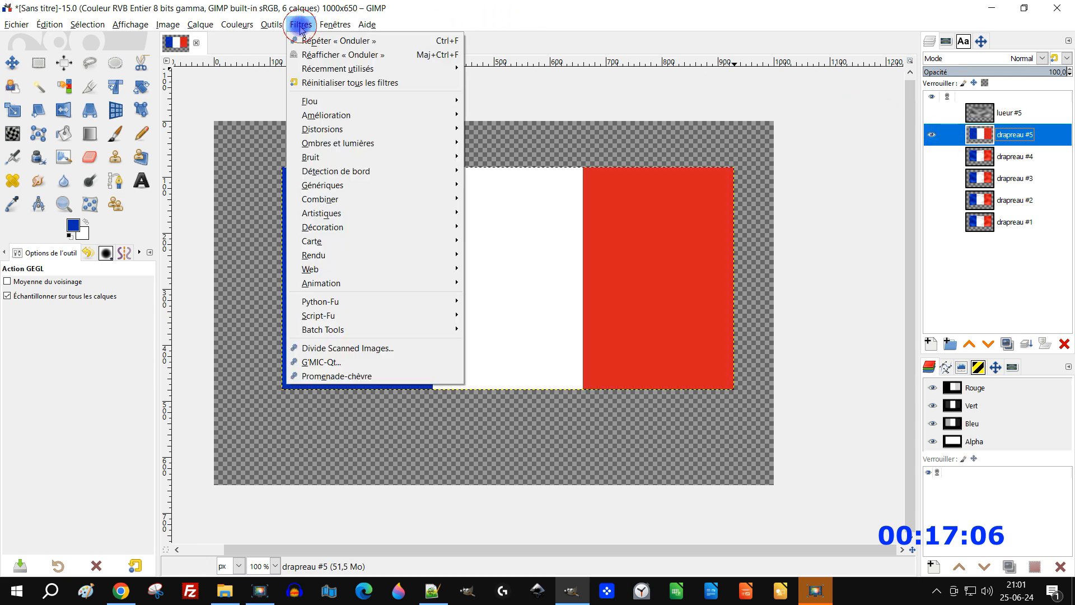
{"action": "left_click", "coordinate": [324, 56]}
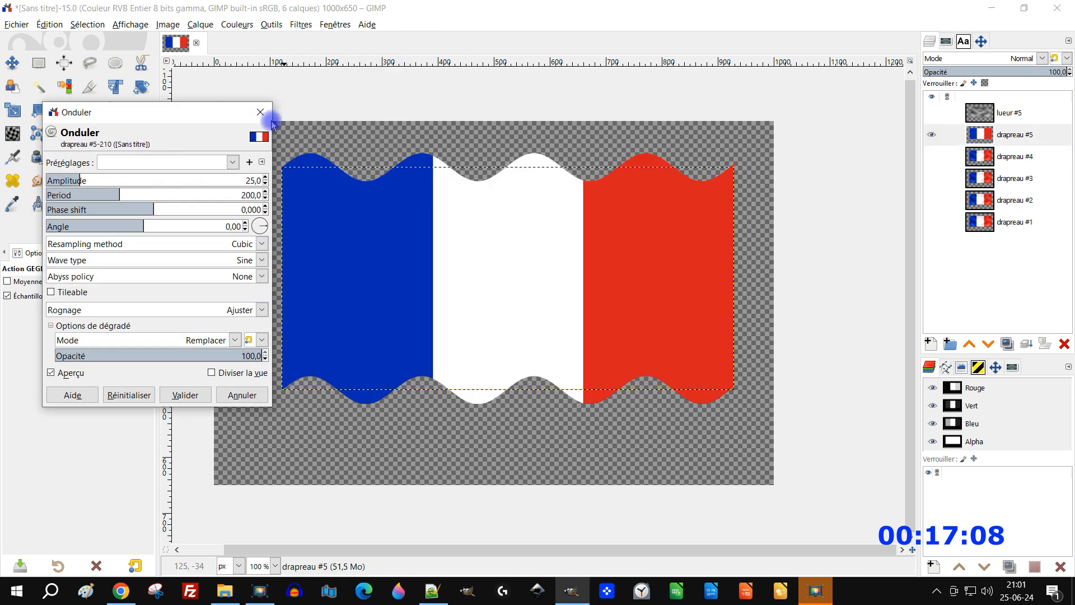
{"action": "left_click", "coordinate": [191, 164]}
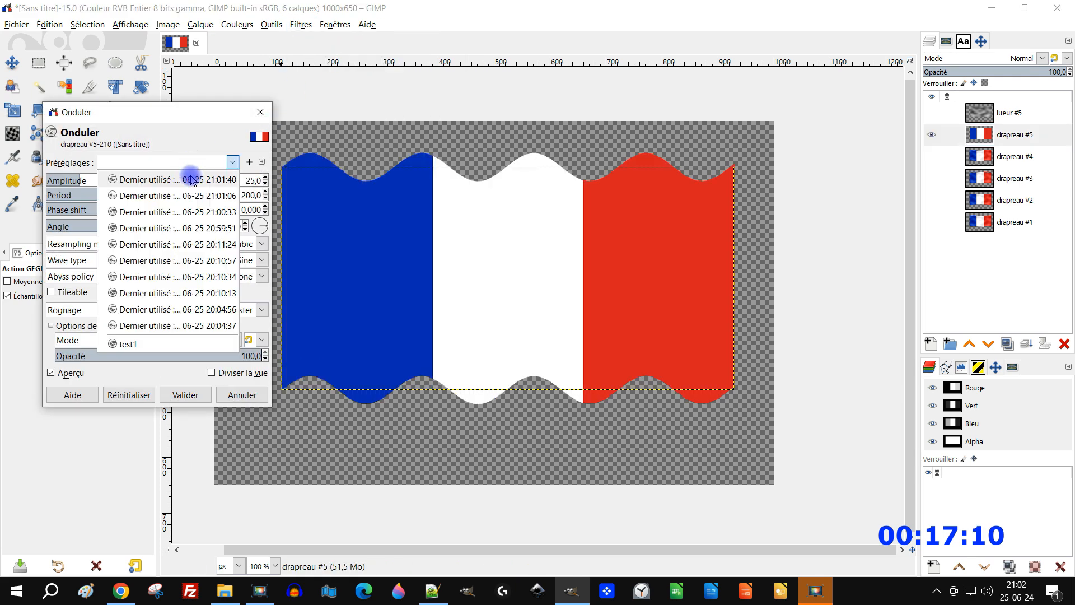
{"action": "left_click", "coordinate": [190, 179]}
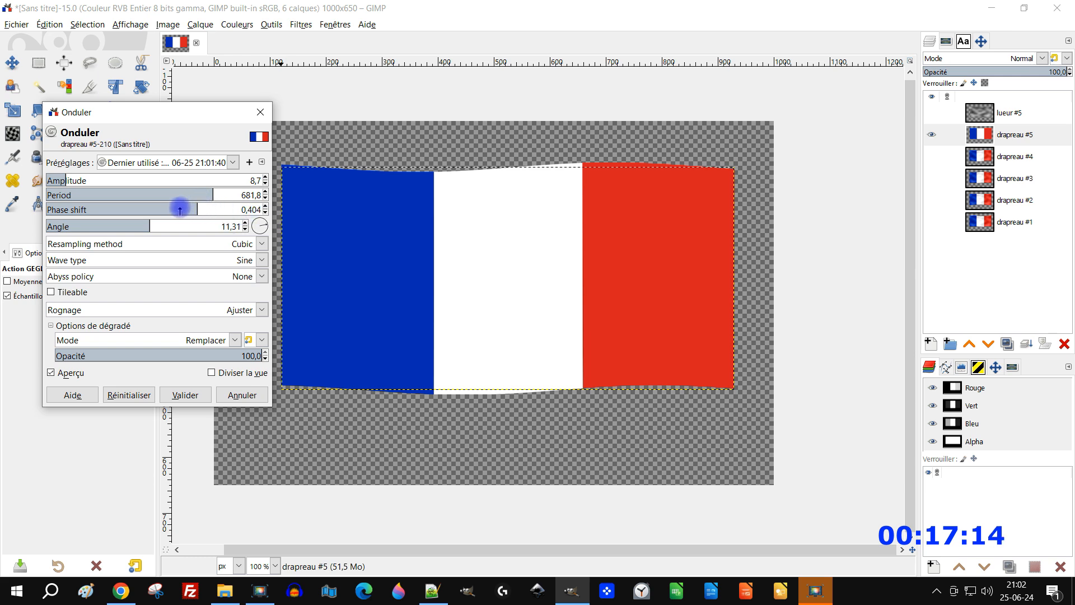
{"action": "left_click_drag", "start_coordinate": [177, 208], "coordinate": [176, 209]}
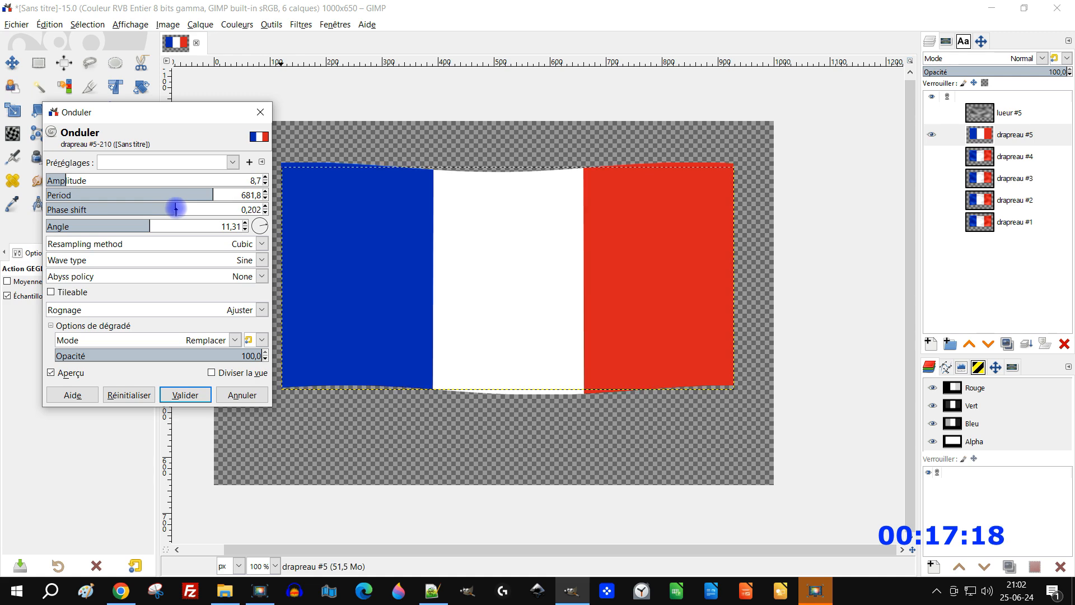
{"action": "left_click", "coordinate": [185, 394]}
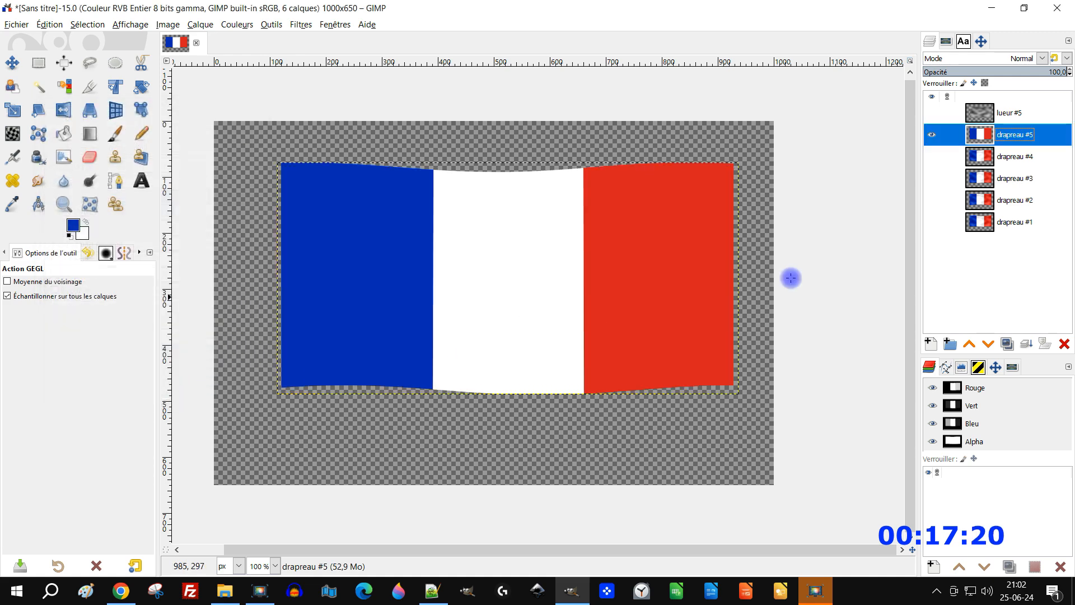
- Show lueur #5, repeat Onduler on it with the same settings and merge it down into drapreau #5
{"action": "left_click", "coordinate": [932, 113]}
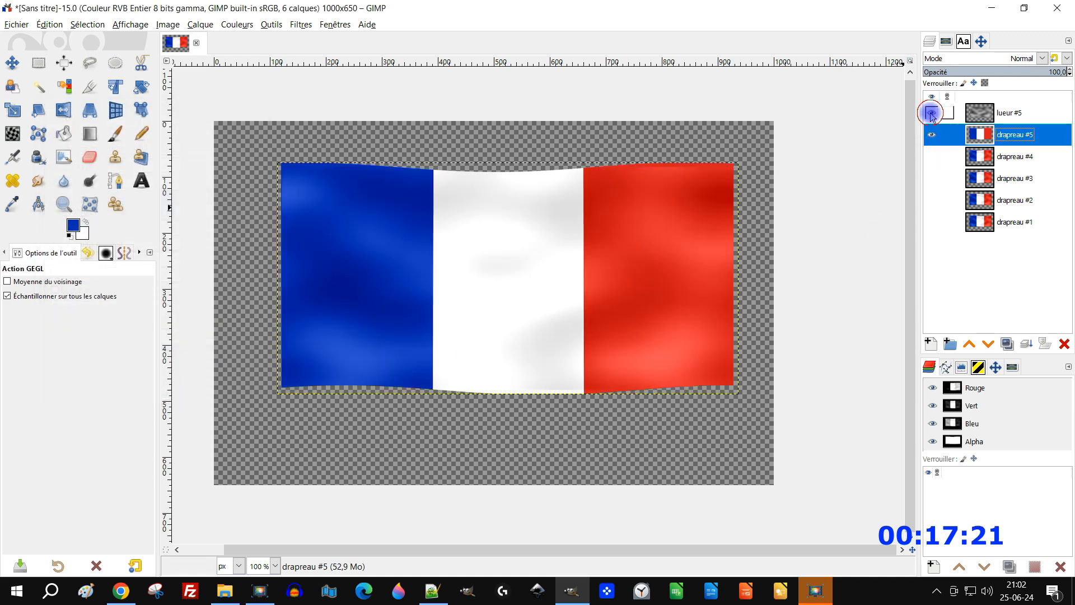
{"action": "left_click", "coordinate": [981, 116]}
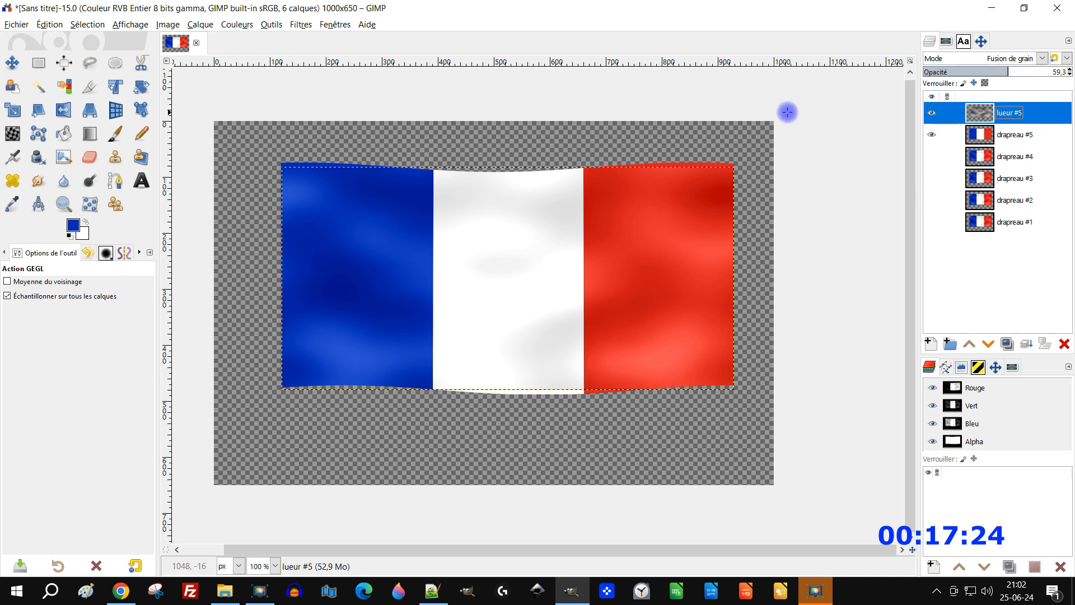
{"action": "left_click", "coordinate": [291, 25]}
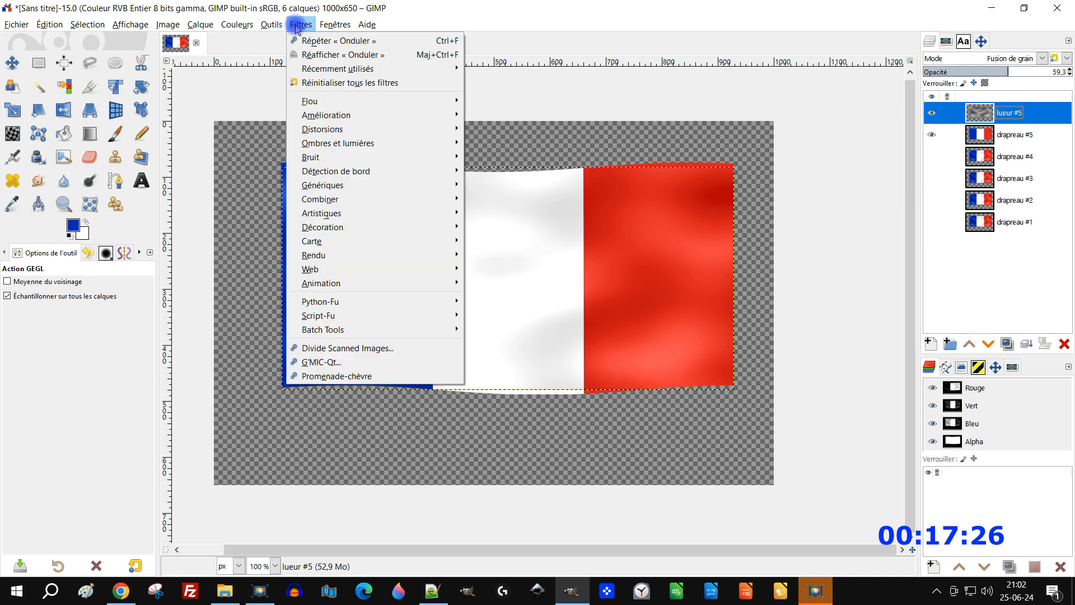
{"action": "left_click", "coordinate": [313, 45]}
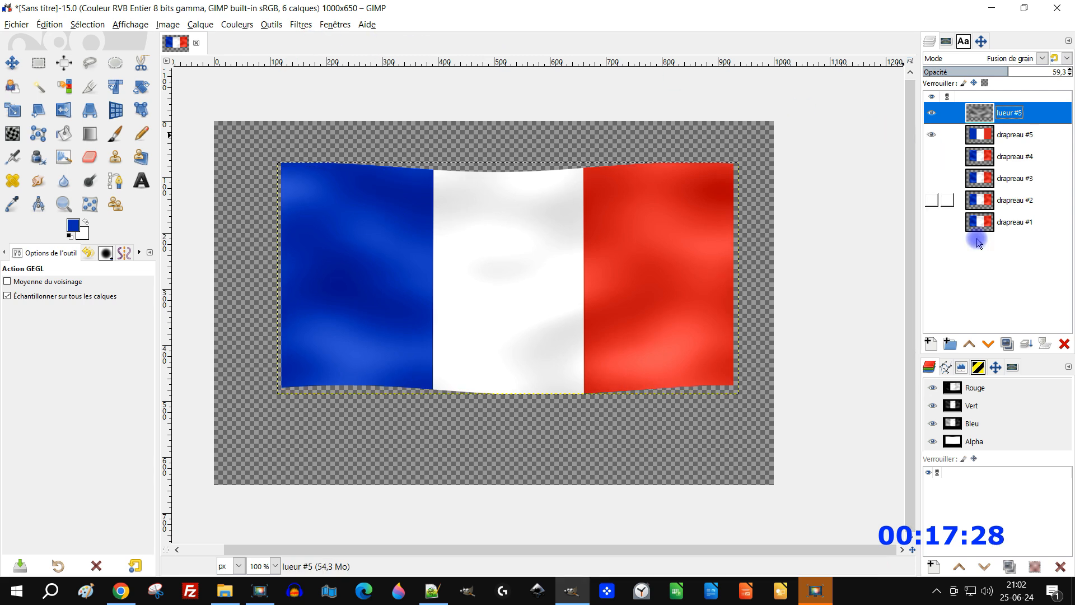
{"action": "left_click", "coordinate": [1028, 342]}
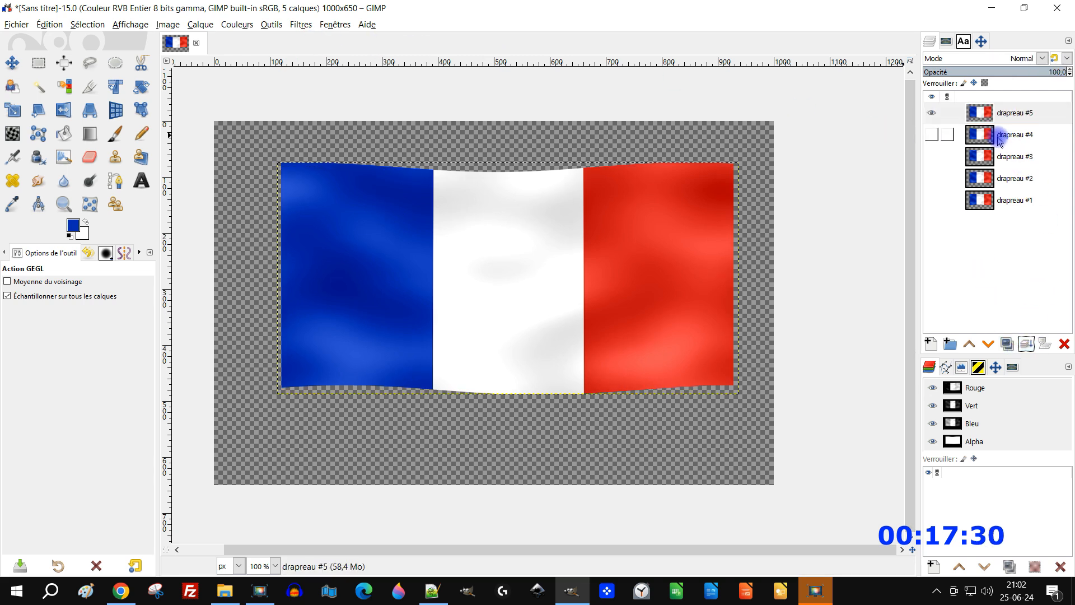
- Make drapreau #4 to drapreau #1 visible and toggle between showing drapreau #5 alone and showing all five flag layers
{"action": "left_click_drag", "start_coordinate": [931, 135], "coordinate": [938, 209]}
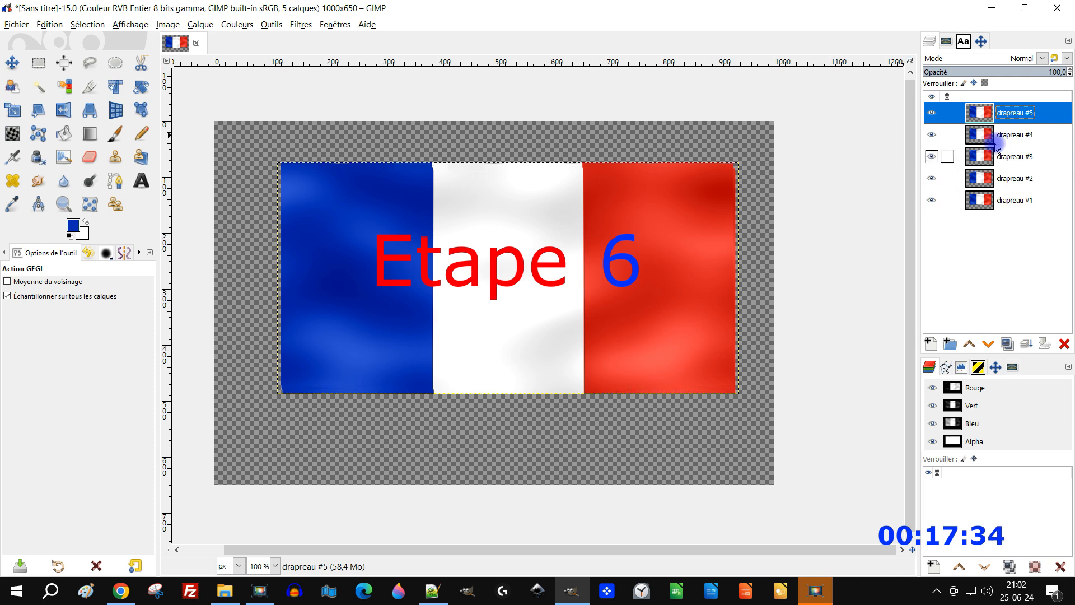
{"action": "left_click", "coordinate": [934, 114]}
{"action": "left_click", "coordinate": [931, 115], "text": "shift"}
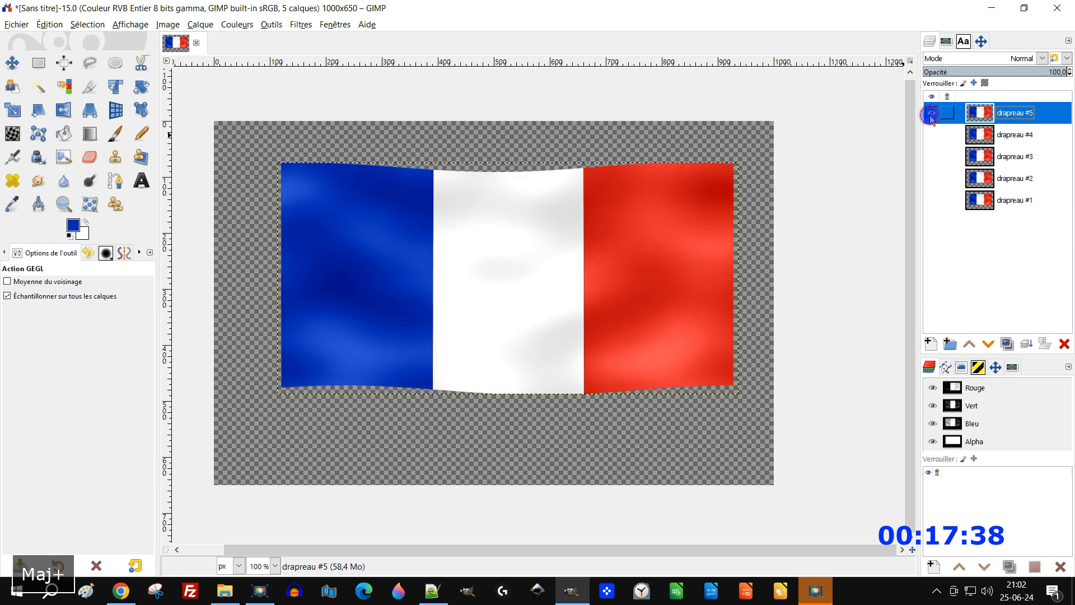
{"action": "left_click", "coordinate": [930, 114], "text": "shift"}
{"action": "left_click", "coordinate": [930, 113], "text": "shift"}
{"action": "left_click", "coordinate": [930, 113], "text": "shift"}
{"action": "left_click", "coordinate": [932, 113], "text": "shift"}
{"action": "left_click", "coordinate": [933, 113], "text": "shift"}
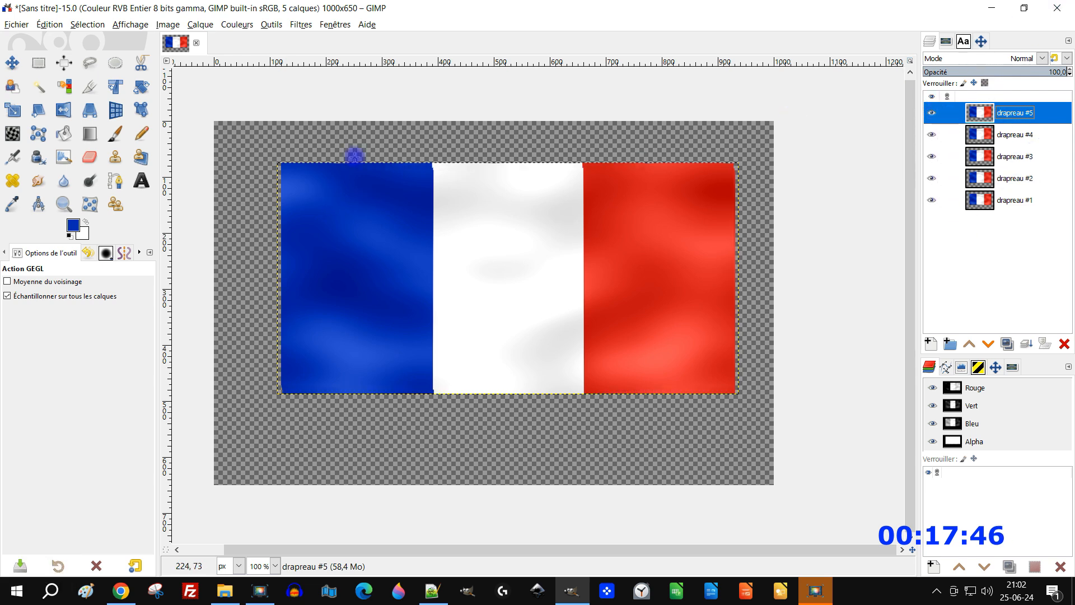
- Create a 1000 × 650 px transparent layer named mat and place it at the bottom of the layer stack, below drapreau #1
{"action": "left_click_drag", "start_coordinate": [473, 247], "coordinate": [448, 233]}
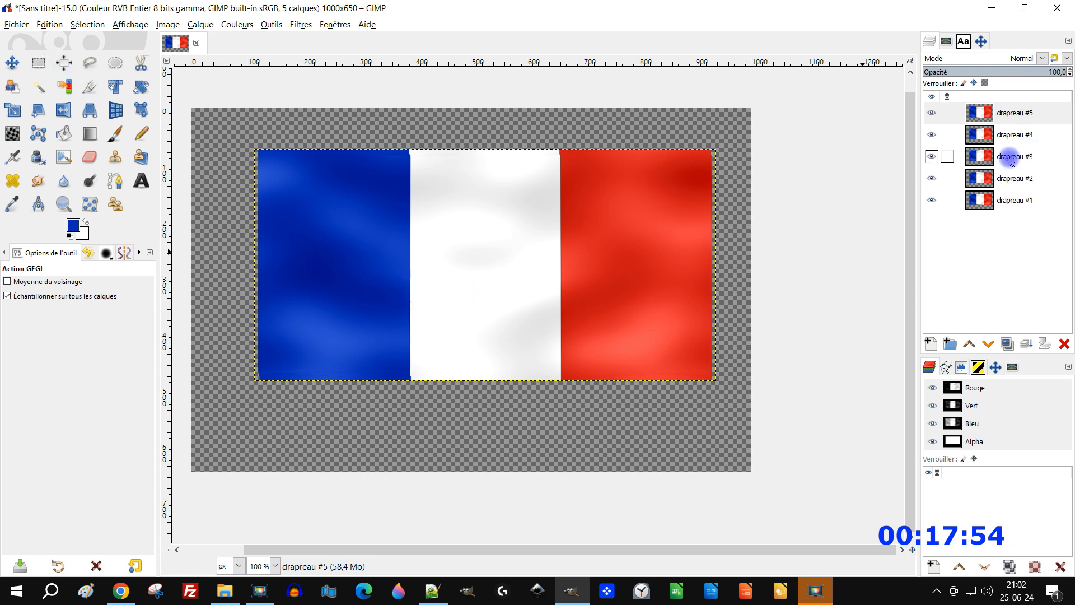
{"action": "left_click", "coordinate": [1015, 200]}
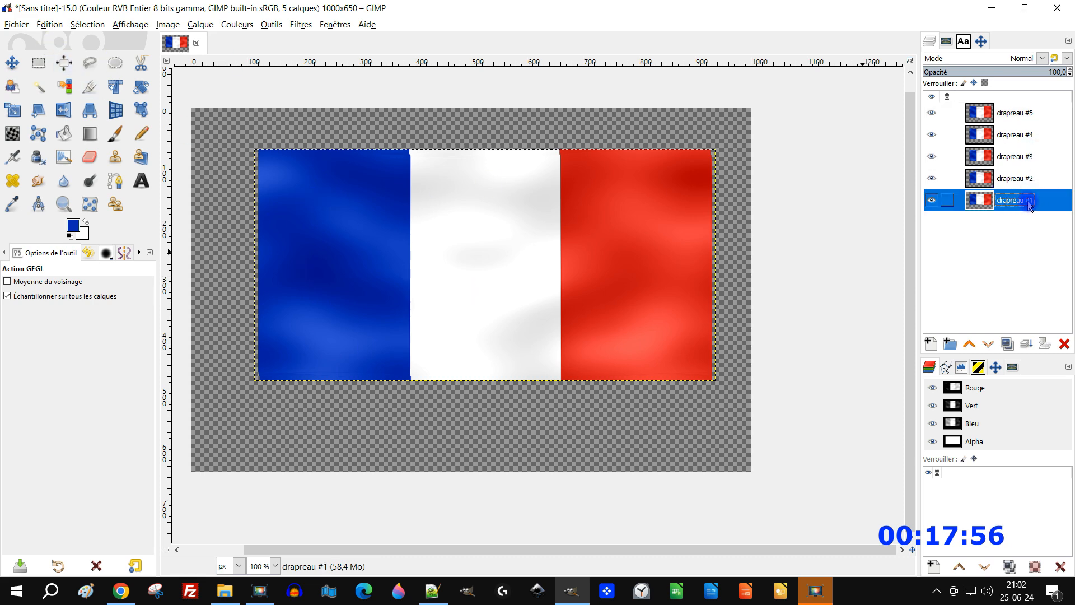
{"action": "left_click", "coordinate": [932, 344]}
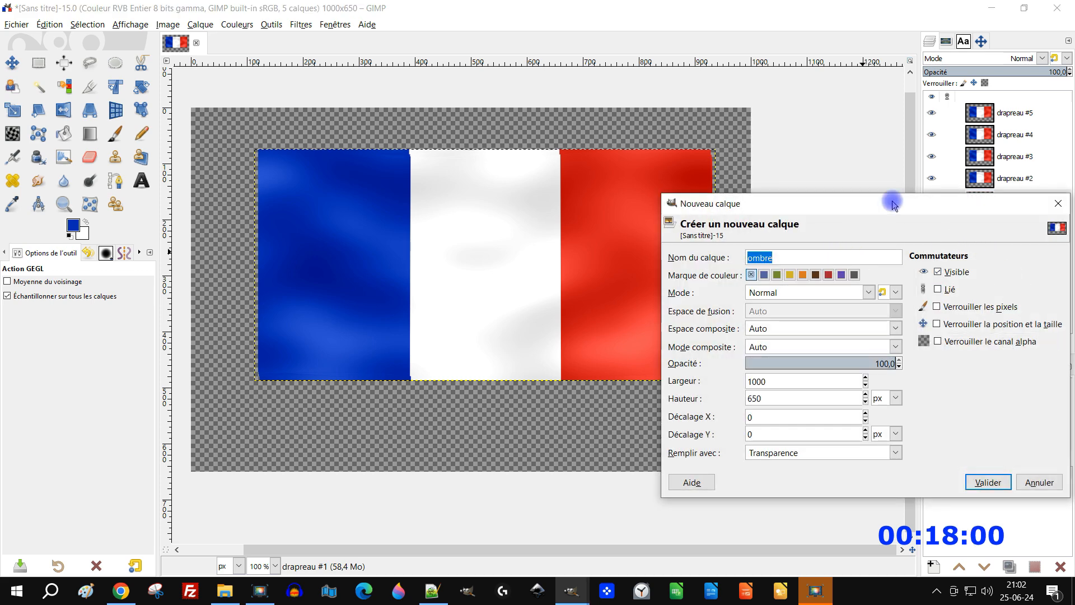
{"action": "type", "text": "mat"}
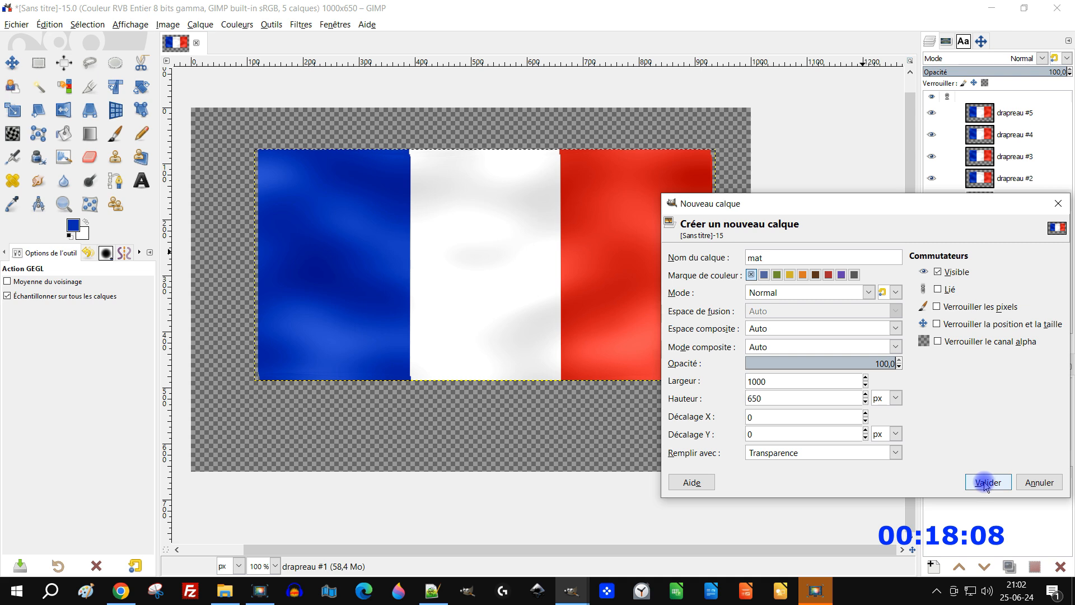
{"action": "left_click", "coordinate": [828, 453]}
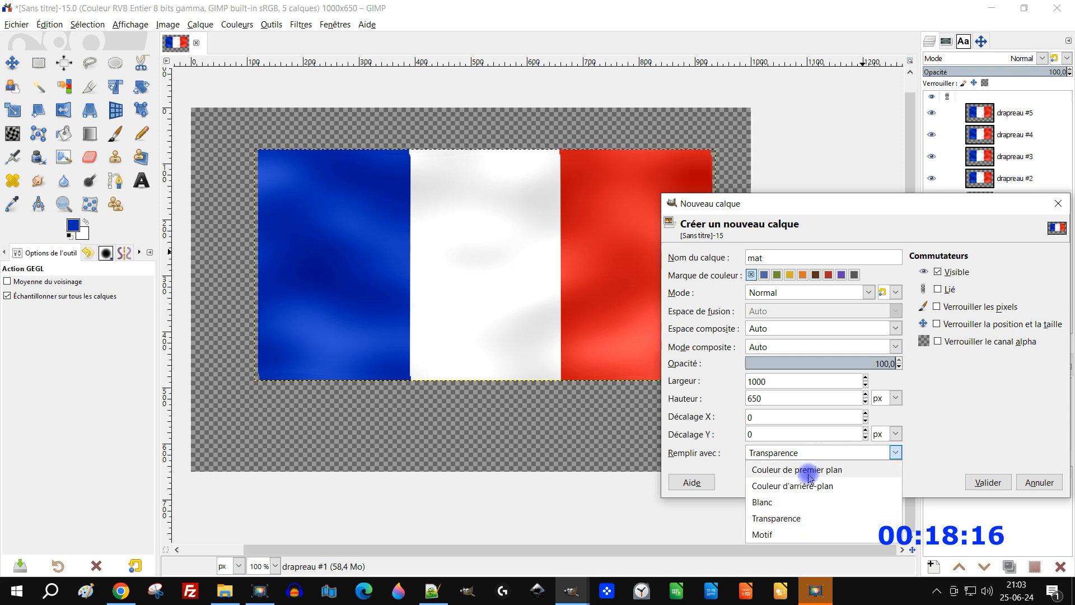
{"action": "left_click", "coordinate": [807, 519]}
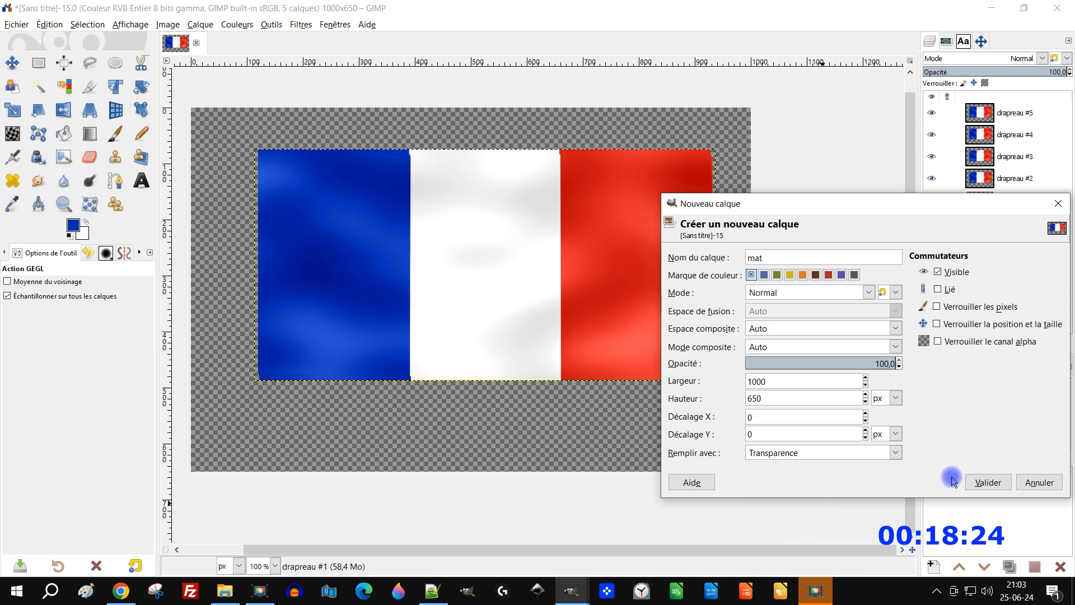
{"action": "left_click", "coordinate": [975, 485]}
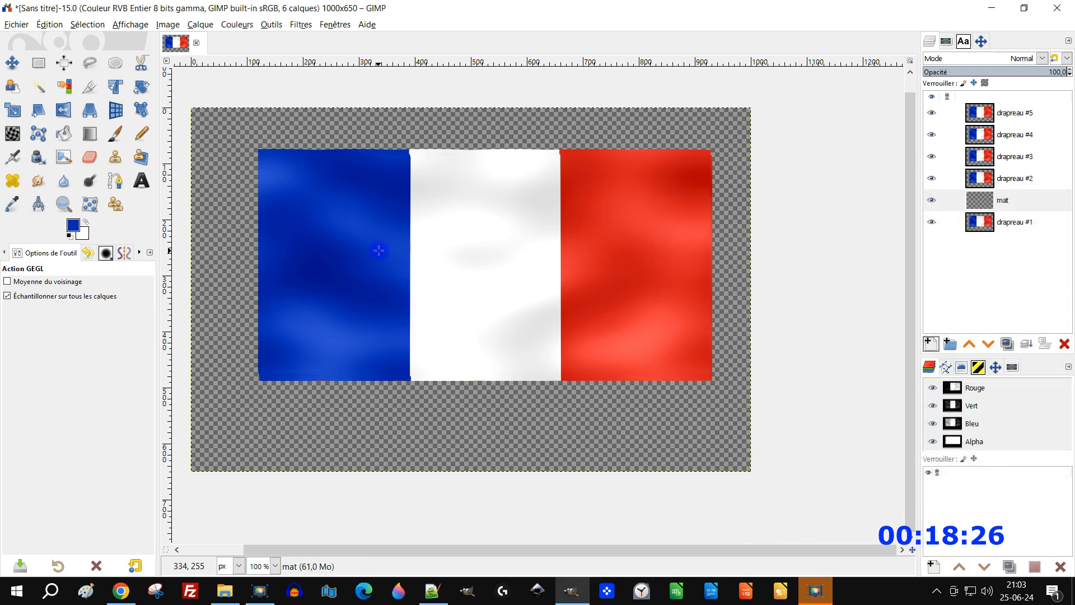
{"action": "left_click", "coordinate": [987, 344]}
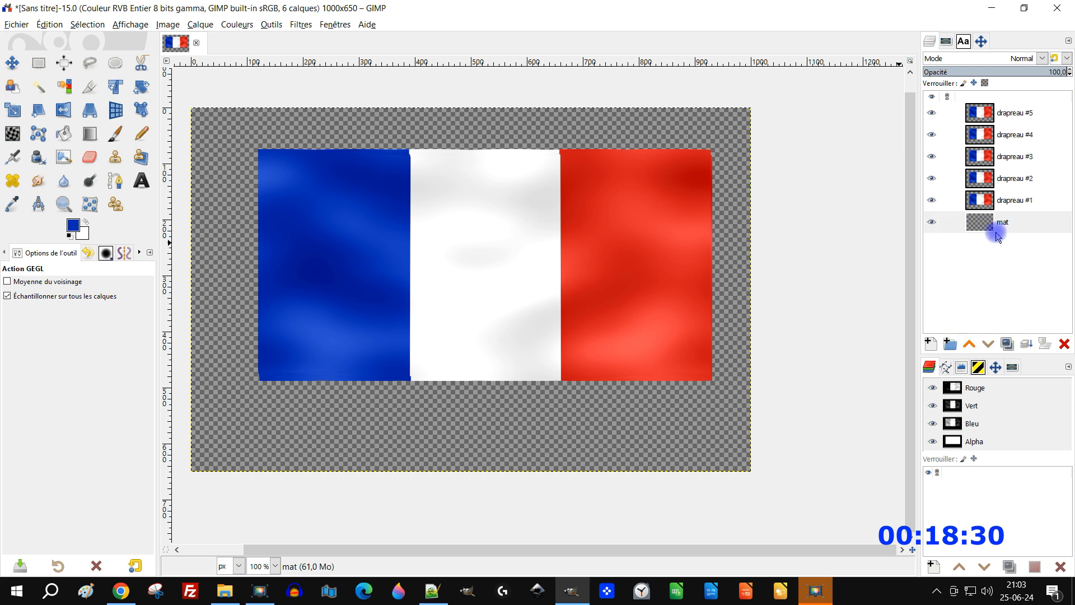
{"action": "left_click", "coordinate": [980, 224]}
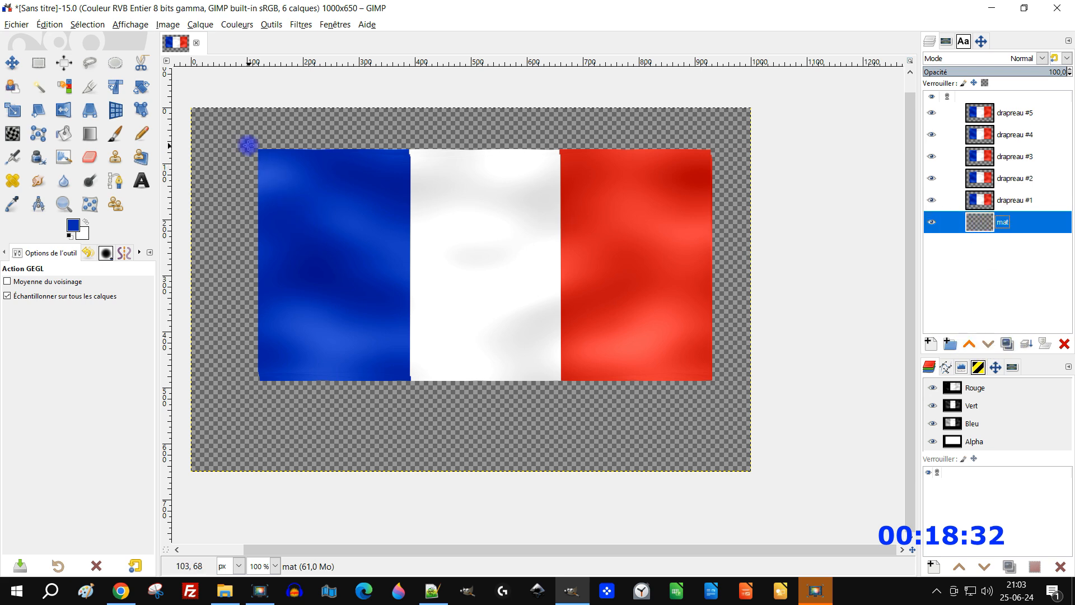
- Make a 22 × 604 px rectangular selection at position 99, 71 along the flag's left edge and fill it with black on the mat layer
{"action": "left_click", "coordinate": [45, 65]}
{"action": "left_click", "coordinate": [44, 66]}
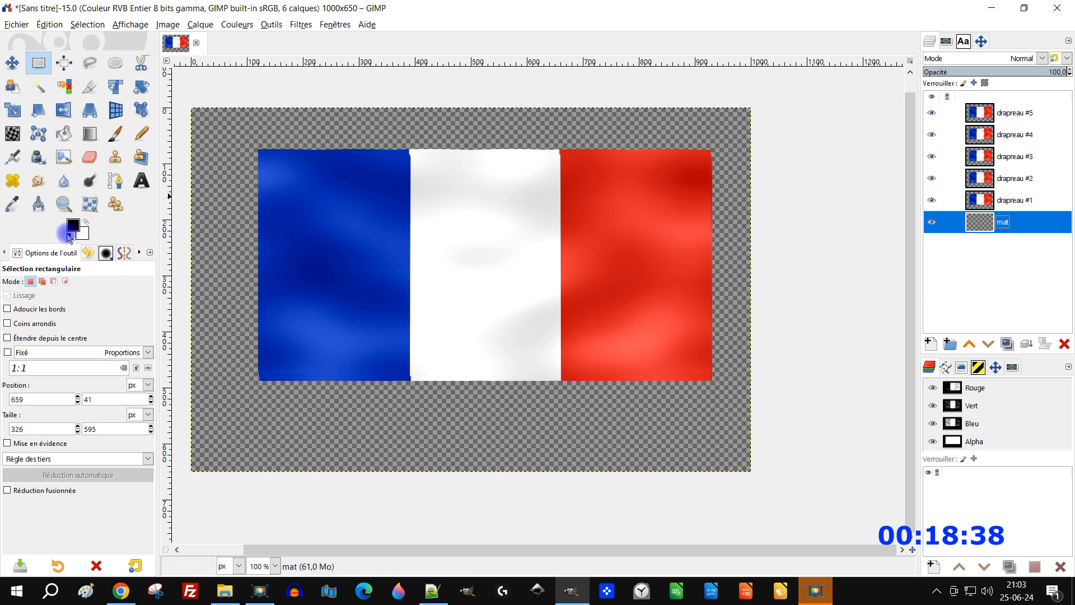
{"action": "left_click_drag", "start_coordinate": [247, 148], "coordinate": [259, 485]}
{"action": "scroll", "coordinate": [254, 233], "scroll_direction": "up", "scroll_amount": 5}
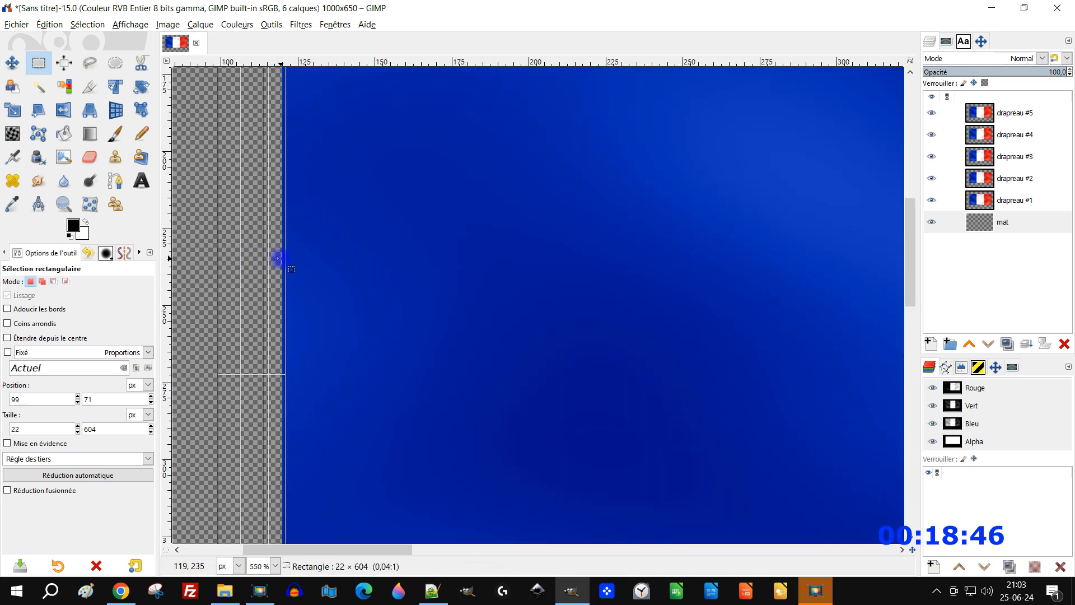
{"action": "mouse_move", "coordinate": [278, 259]}
{"action": "left_mouse_down"}
{"action": "mouse_move", "coordinate": [459, 247]}
{"action": "mouse_move", "coordinate": [280, 280]}
{"action": "left_mouse_up"}
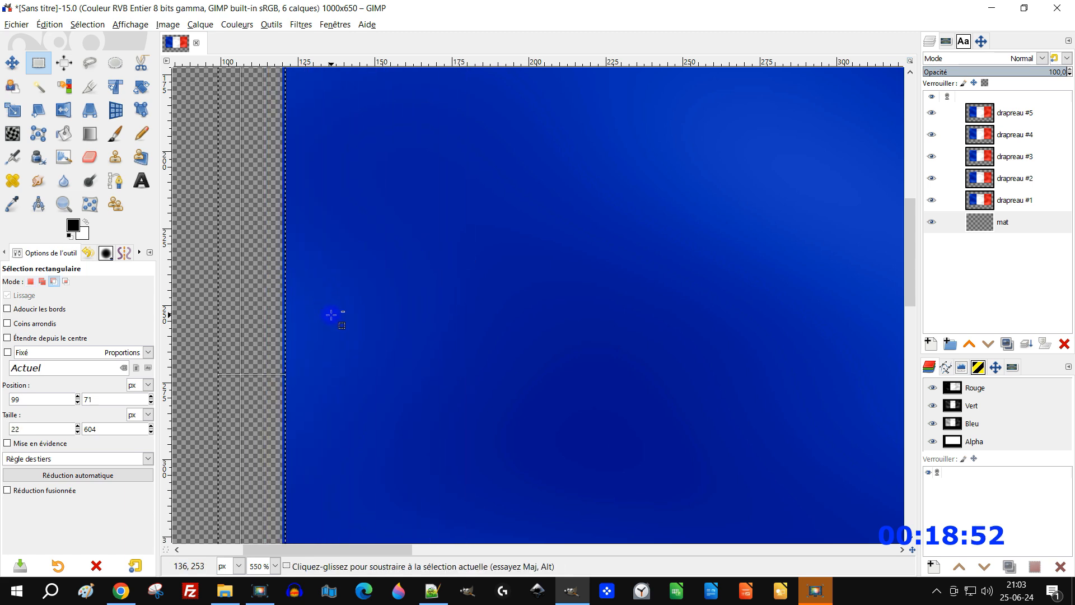
{"action": "key", "text": "1"}
{"action": "left_click_drag", "start_coordinate": [383, 358], "coordinate": [355, 273]}
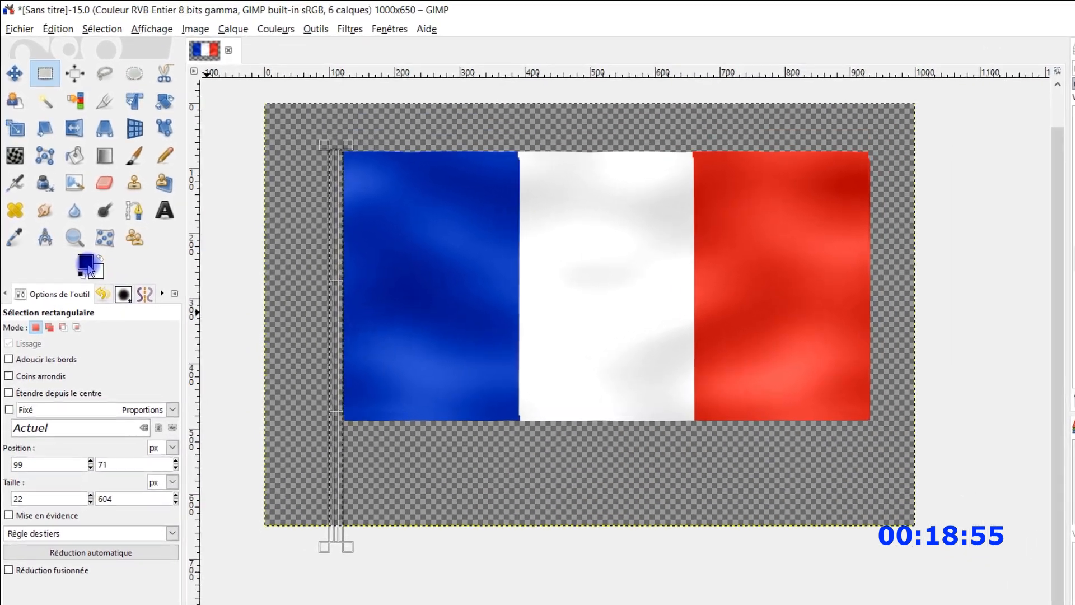
{"action": "left_click_drag", "start_coordinate": [74, 226], "coordinate": [235, 297]}
{"action": "left_click_drag", "start_coordinate": [297, 372], "coordinate": [352, 392]}
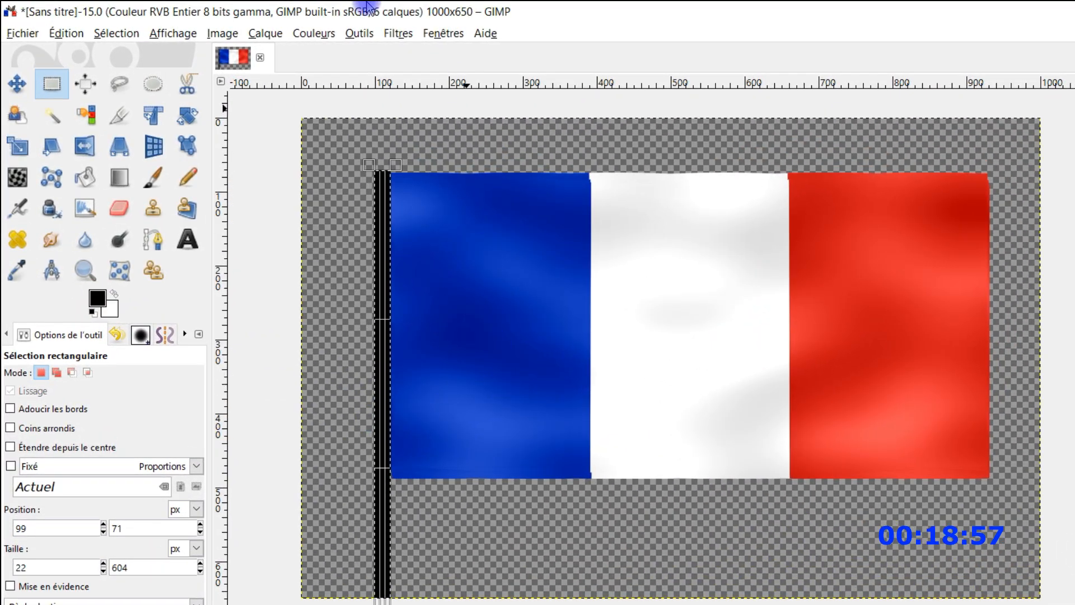
- Render Bruit uniforme noise inside the flagpole selection on the mat layer with X and Y size 4,000 and detail 1
{"action": "left_click", "coordinate": [398, 33]}
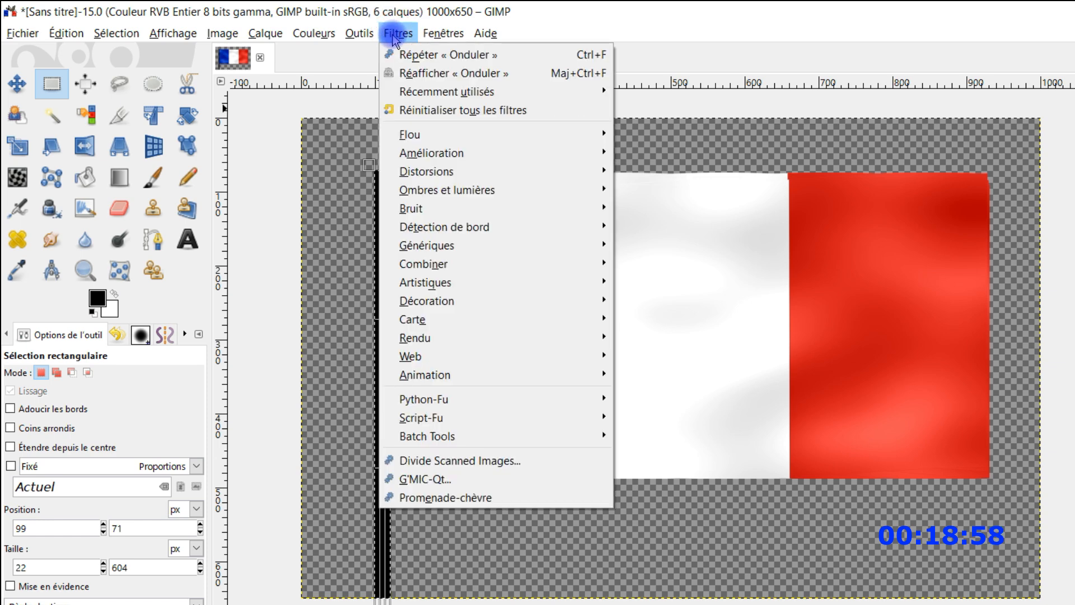
{"action": "mouse_move", "coordinate": [480, 338]}
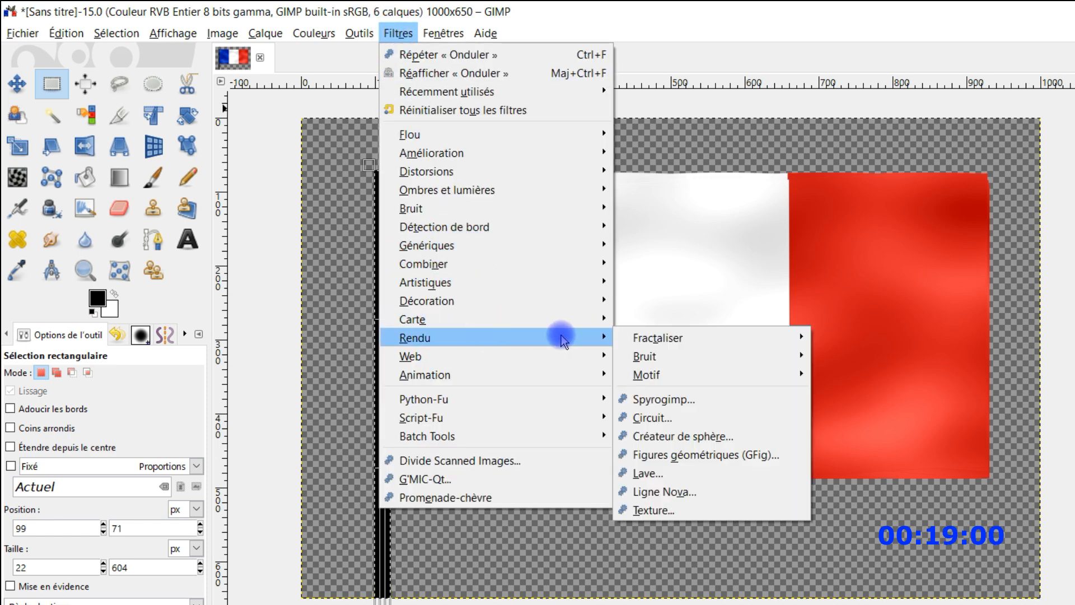
{"action": "mouse_move", "coordinate": [681, 352]}
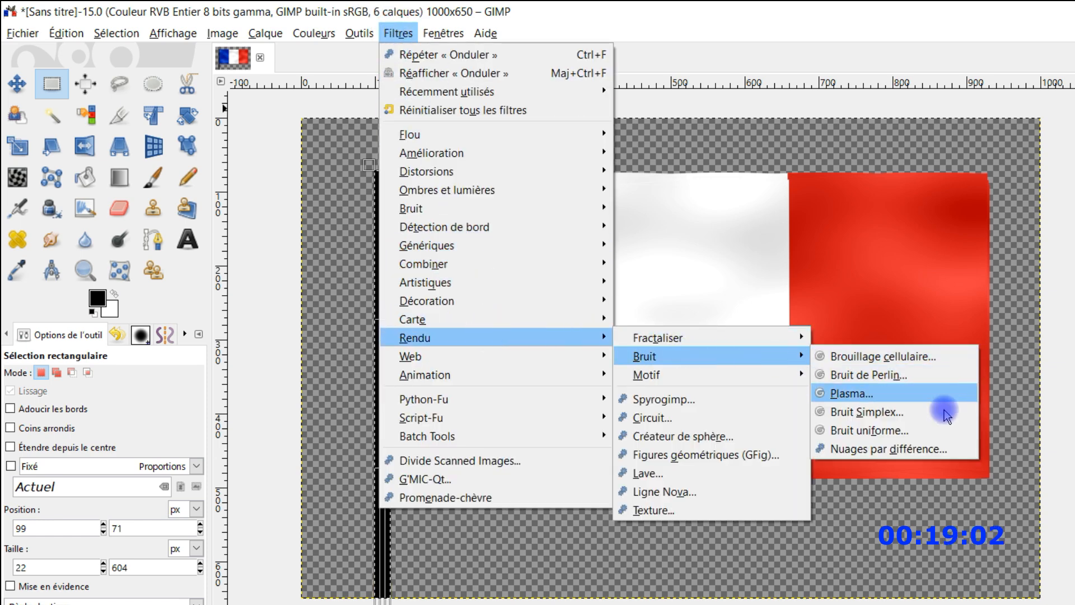
{"action": "left_click", "coordinate": [927, 430]}
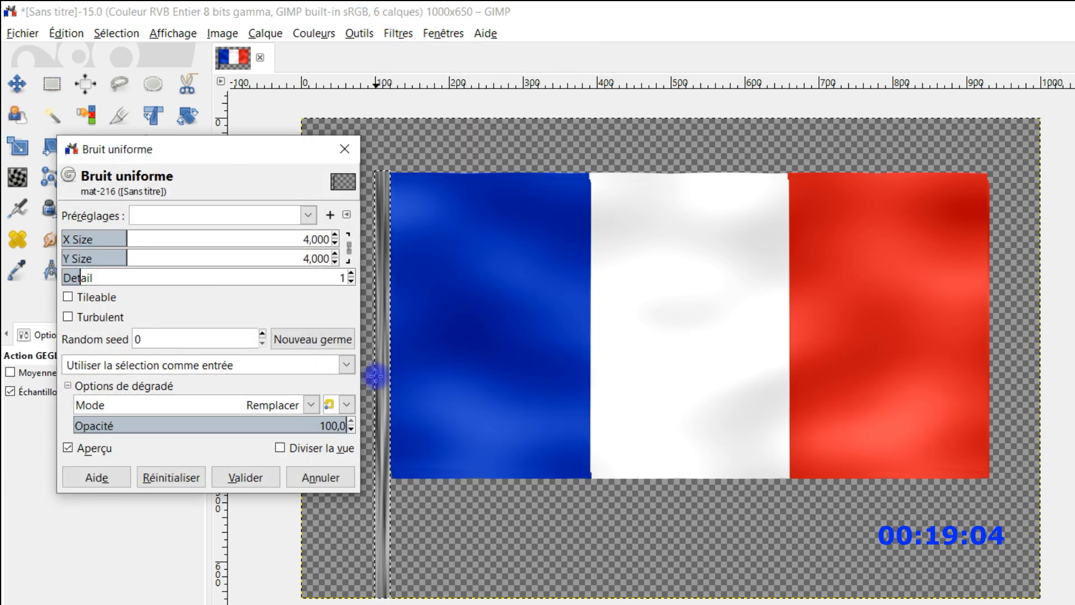
{"action": "scroll", "coordinate": [374, 375], "scroll_direction": "up", "scroll_amount": 5}
{"action": "scroll", "coordinate": [399, 347], "scroll_direction": "down", "scroll_amount": 5}
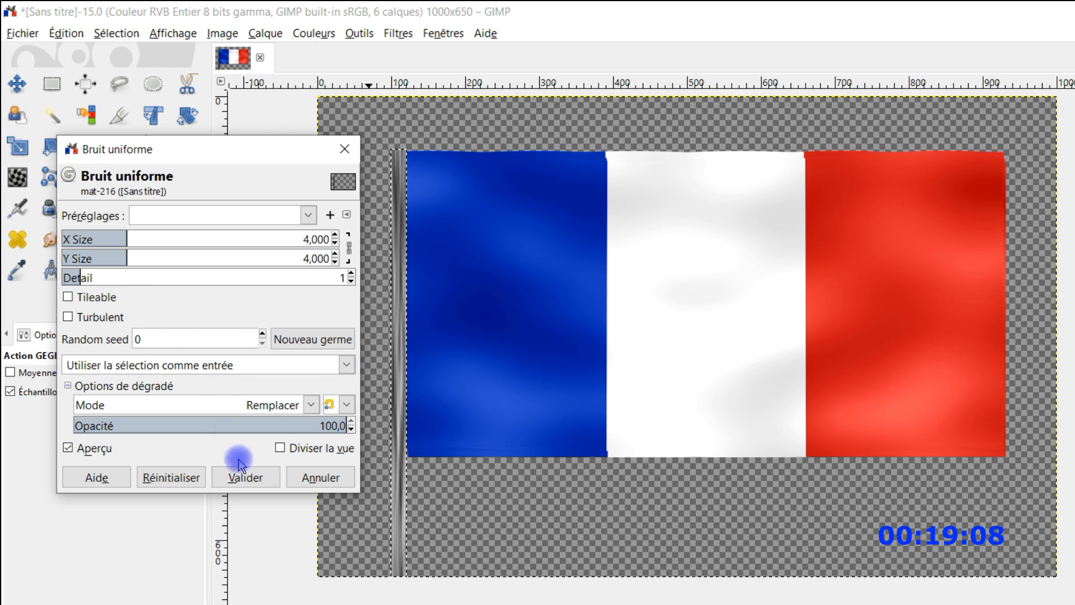
{"action": "left_click", "coordinate": [245, 478]}
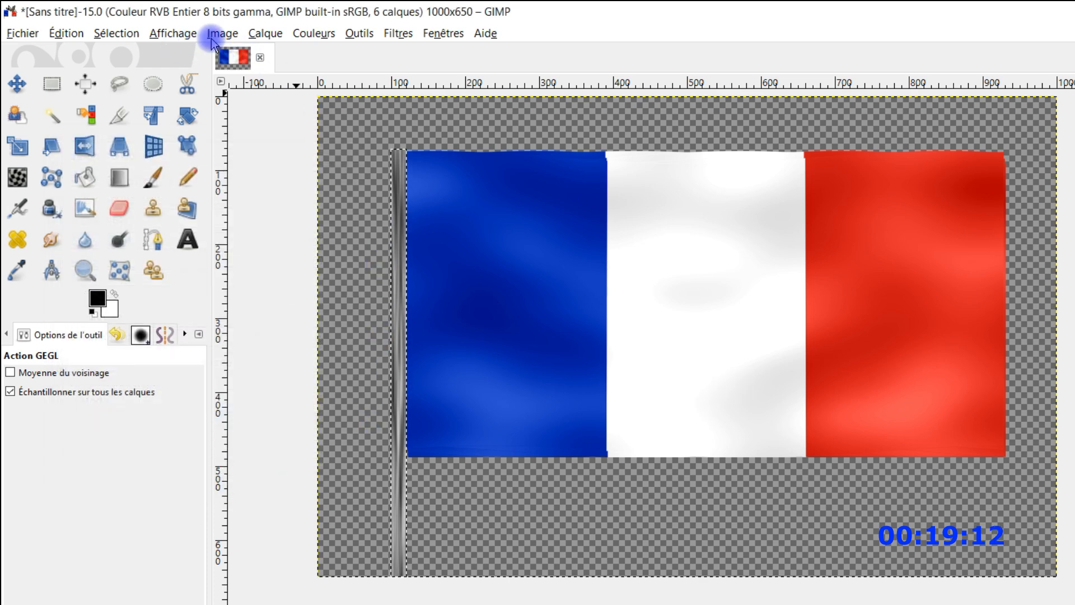
- Clear the selection around the flagpole and check its metallic texture from top to bottom
{"action": "left_click", "coordinate": [115, 34]}
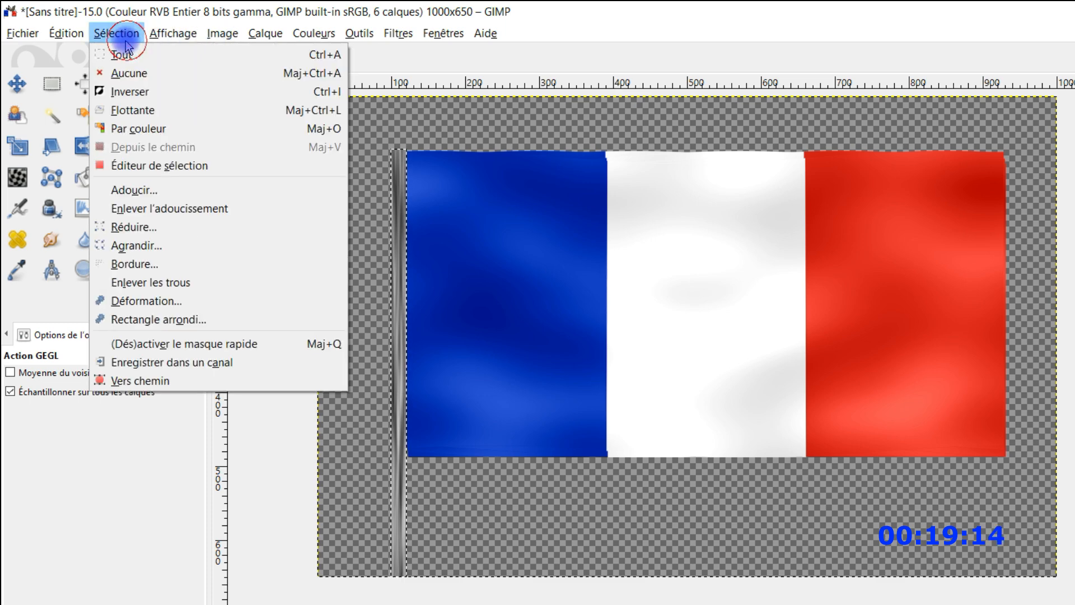
{"action": "left_click", "coordinate": [133, 71]}
{"action": "scroll", "coordinate": [383, 381], "scroll_direction": "down", "scroll_amount": 2}
{"action": "scroll", "coordinate": [382, 349], "scroll_direction": "up", "scroll_amount": 3}
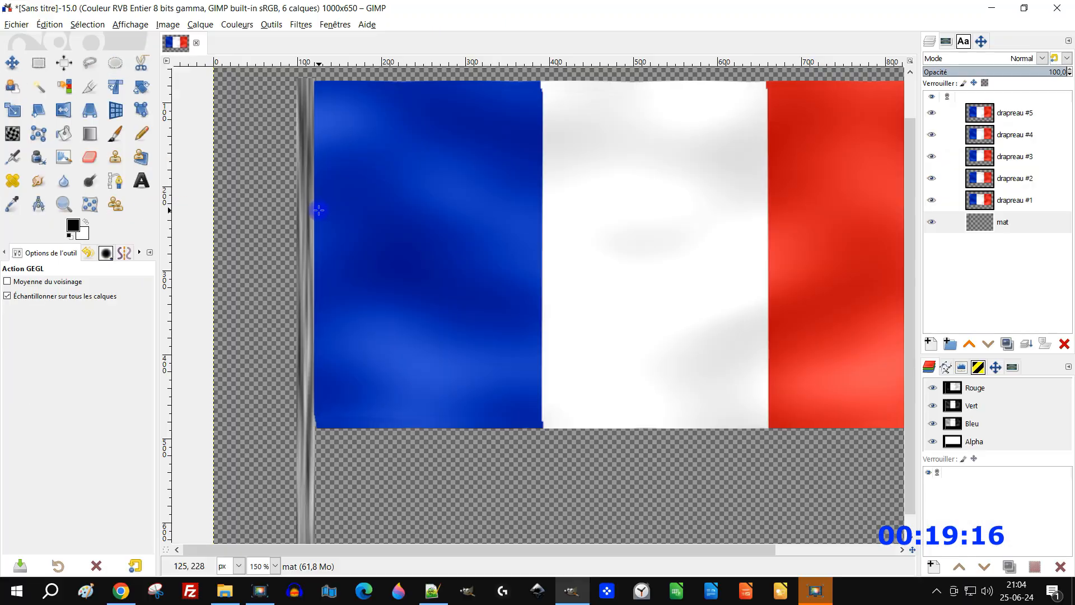
{"action": "scroll", "coordinate": [344, 188], "scroll_direction": "down", "scroll_amount": 4}
{"action": "scroll", "coordinate": [370, 188], "scroll_direction": "up", "scroll_amount": 2}
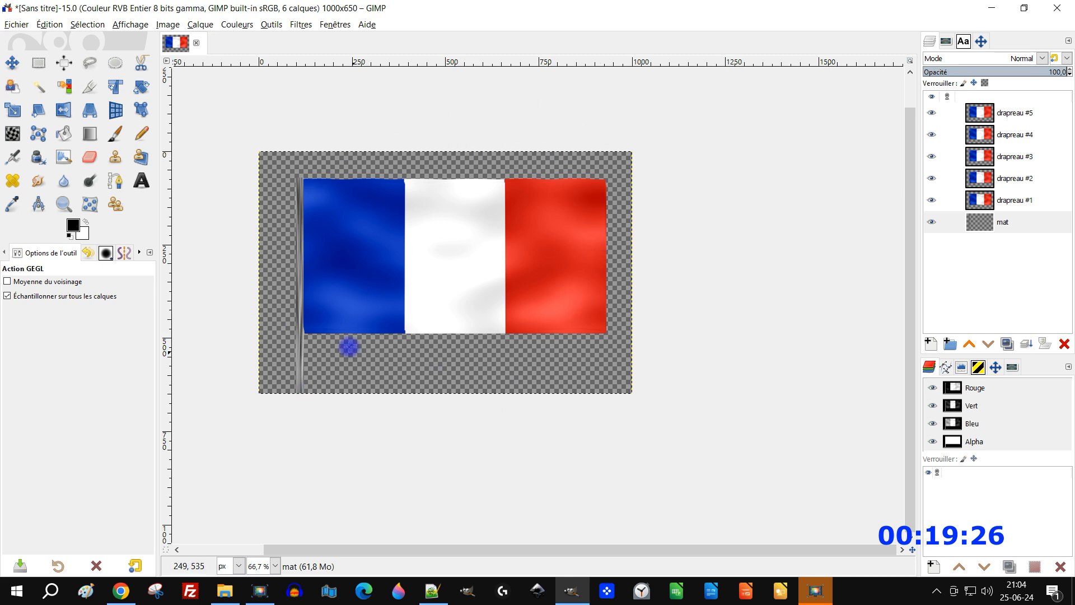
{"action": "scroll", "coordinate": [299, 172], "scroll_direction": "up", "scroll_amount": 6}
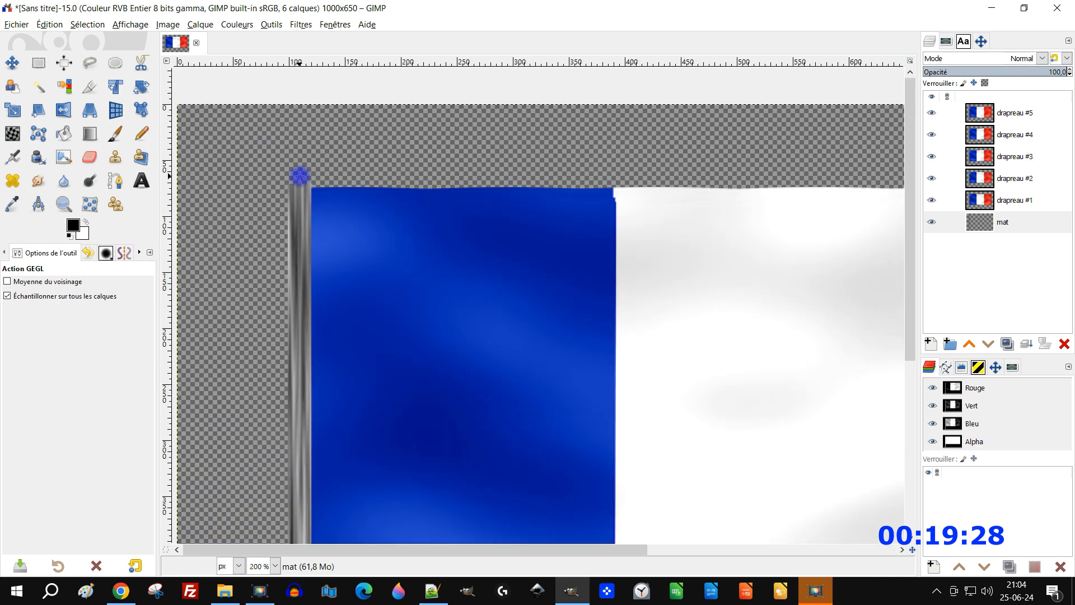
{"action": "scroll", "coordinate": [293, 173], "scroll_direction": "down", "scroll_amount": 6}
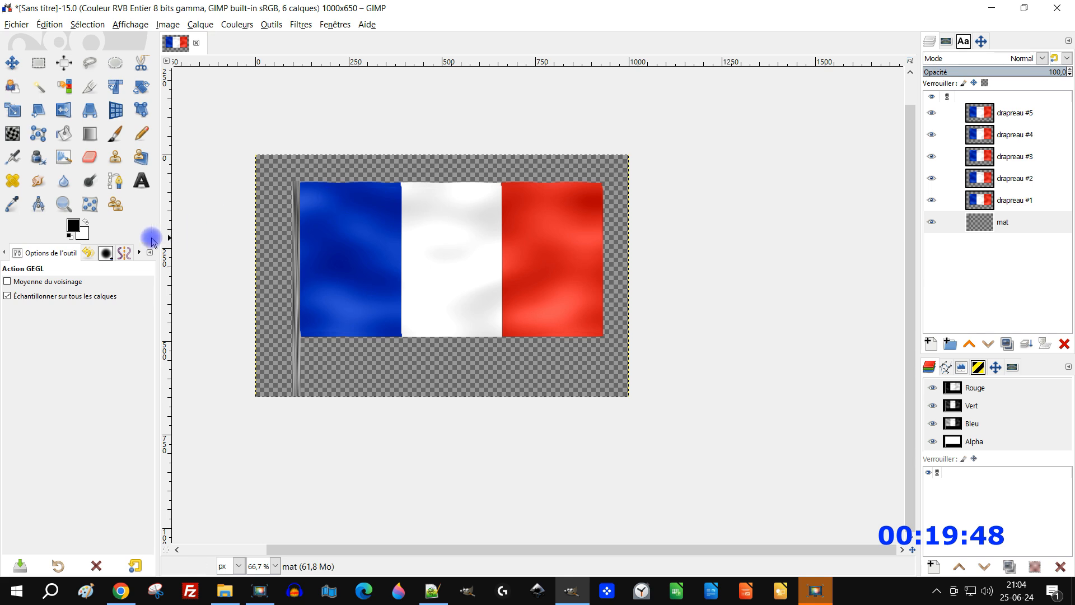
- Set the background colour to the ochre be8f00
{"action": "left_click", "coordinate": [82, 234]}
{"action": "left_click_drag", "start_coordinate": [254, 165], "coordinate": [218, 197]}
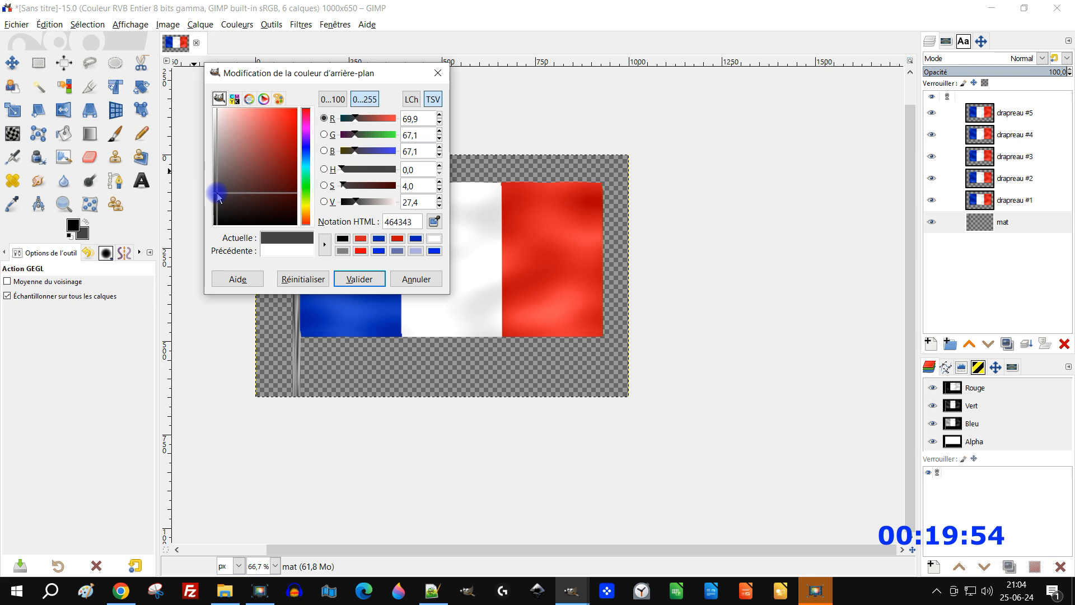
{"action": "left_click", "coordinate": [384, 188]}
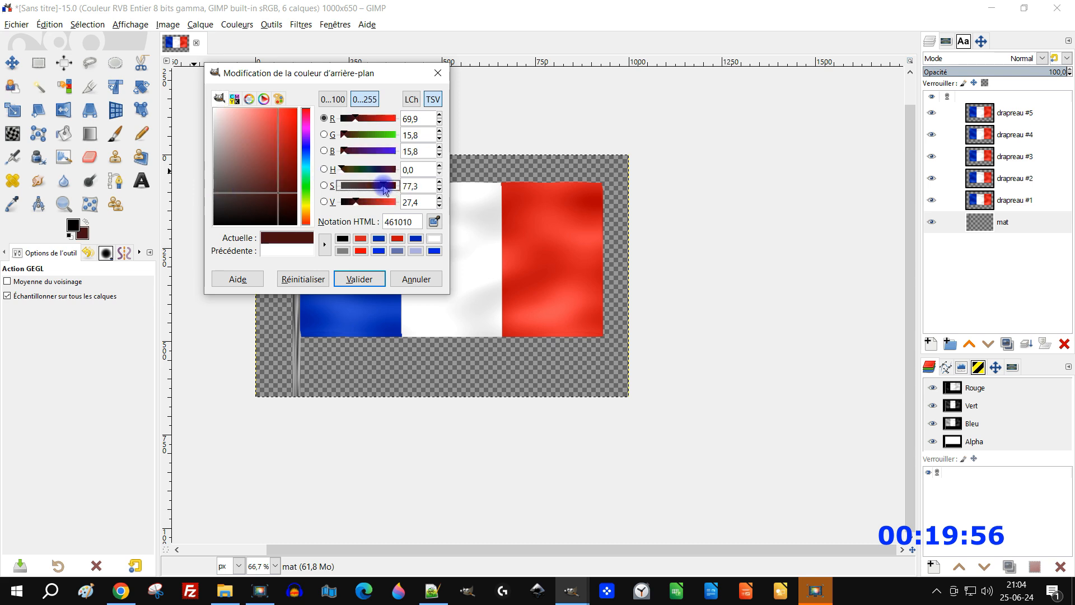
{"action": "left_click_drag", "start_coordinate": [266, 208], "coordinate": [287, 196]}
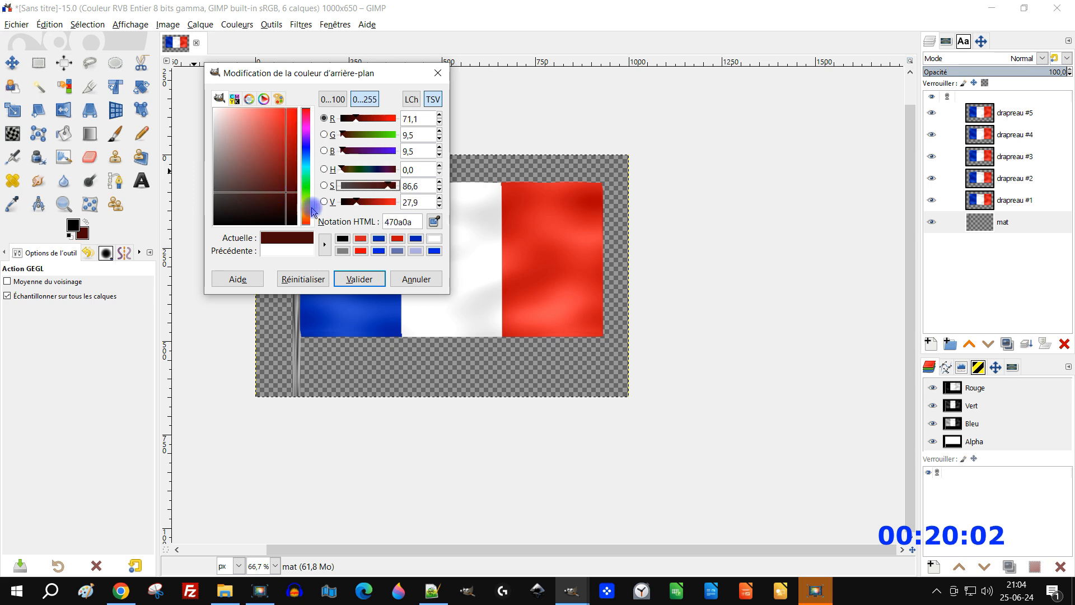
{"action": "left_click", "coordinate": [309, 213]}
{"action": "left_click_drag", "start_coordinate": [300, 209], "coordinate": [298, 143]}
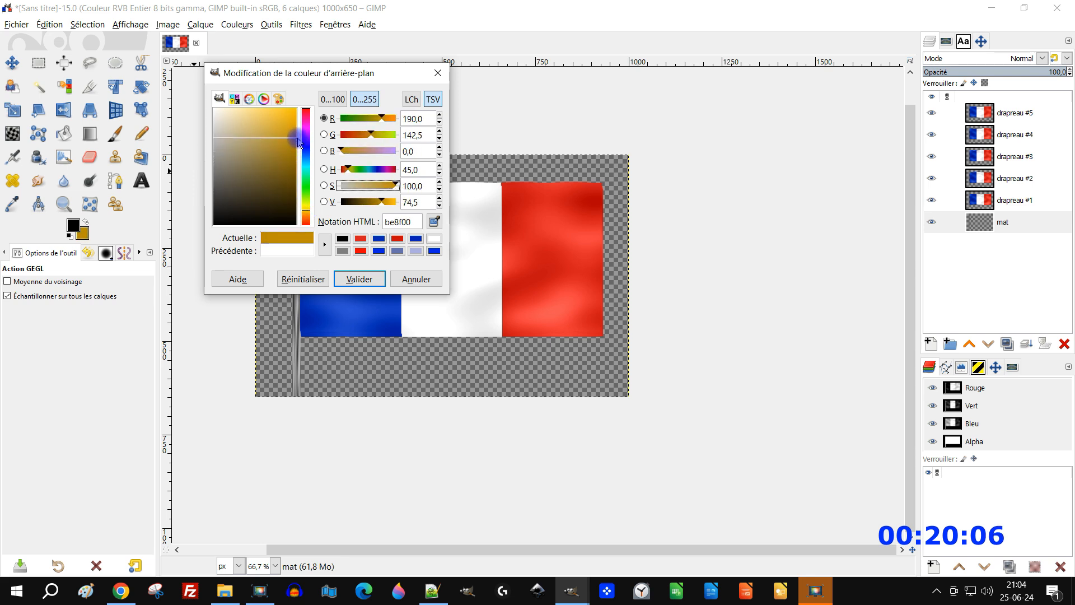
{"action": "left_click", "coordinate": [361, 280]}
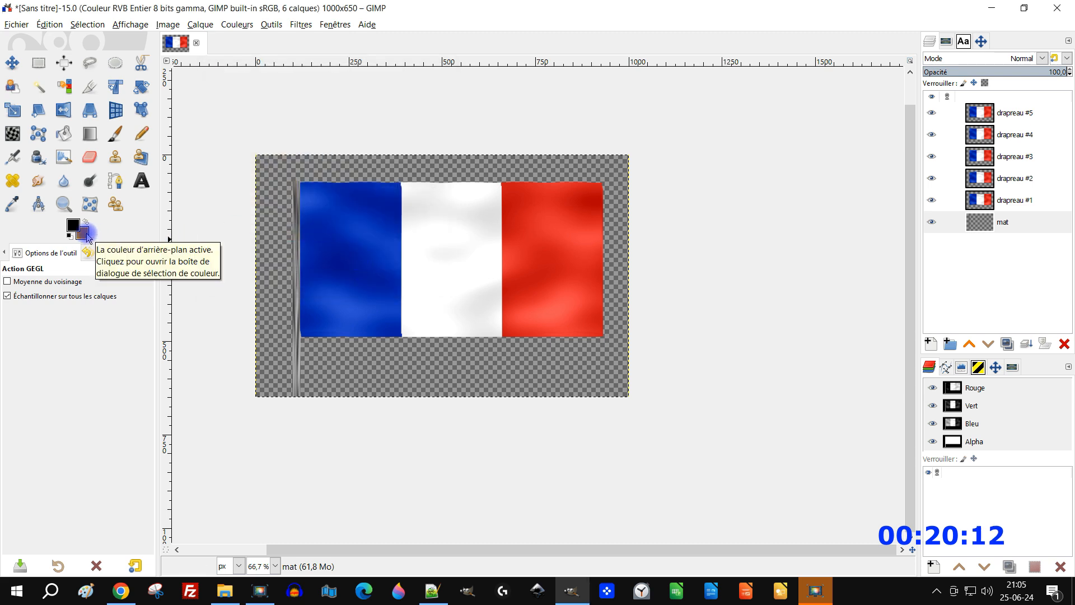
- Set the background colour to gold (ffd700) and remove the alpha channel of the mat layer
{"action": "left_click", "coordinate": [84, 233]}
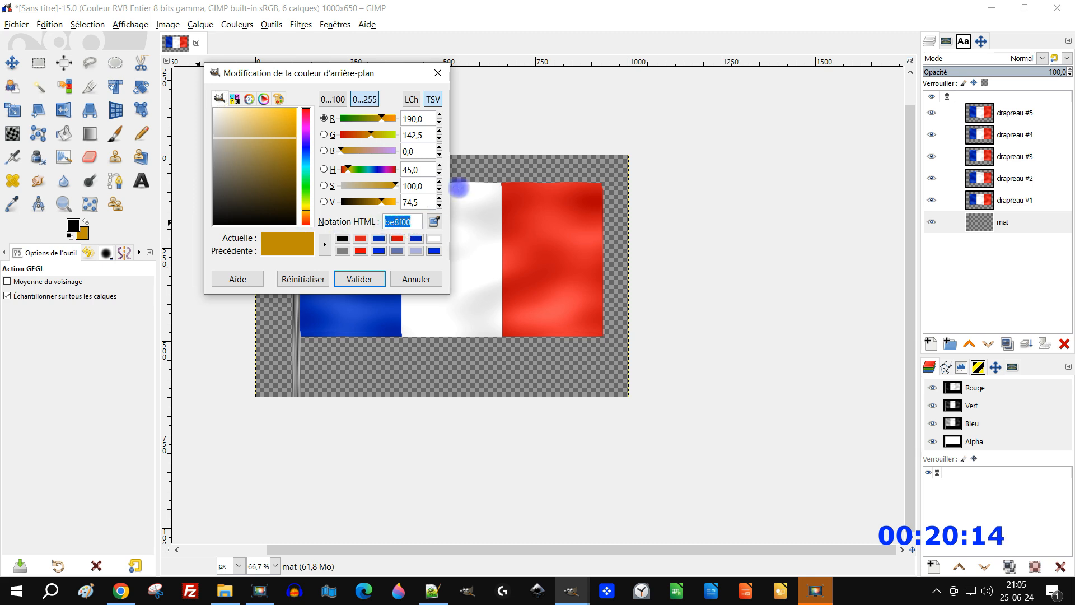
{"action": "type", "text": "gold"}
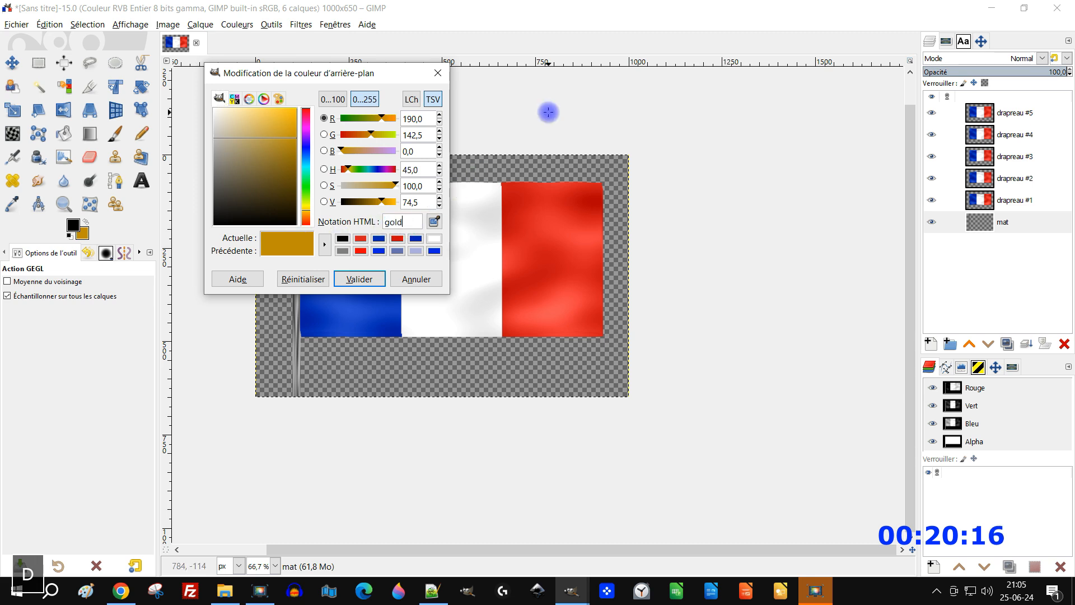
{"action": "left_click", "coordinate": [402, 239]}
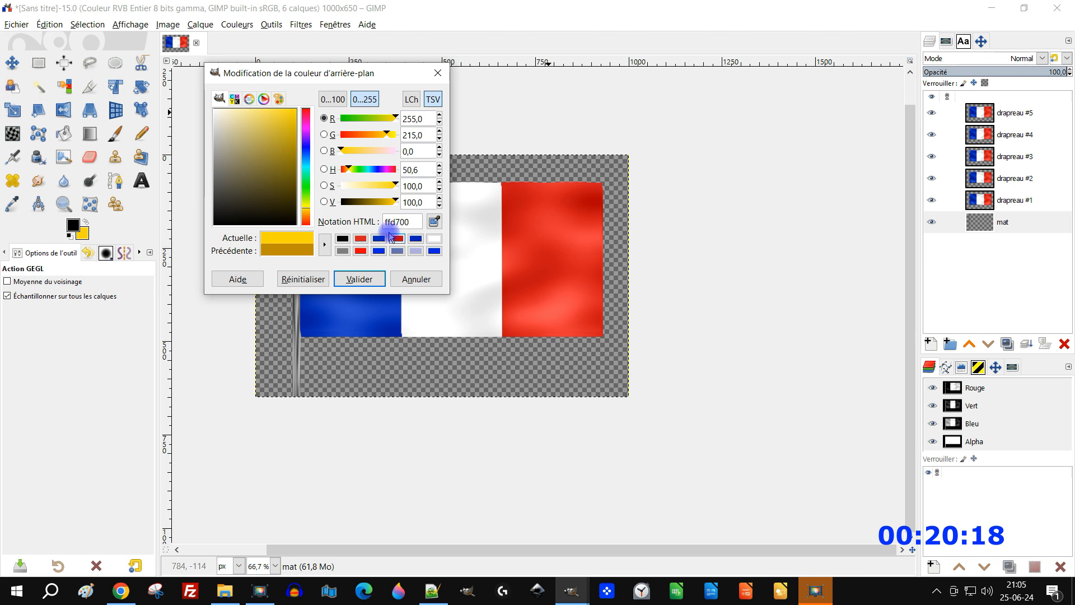
{"action": "left_click", "coordinate": [356, 280]}
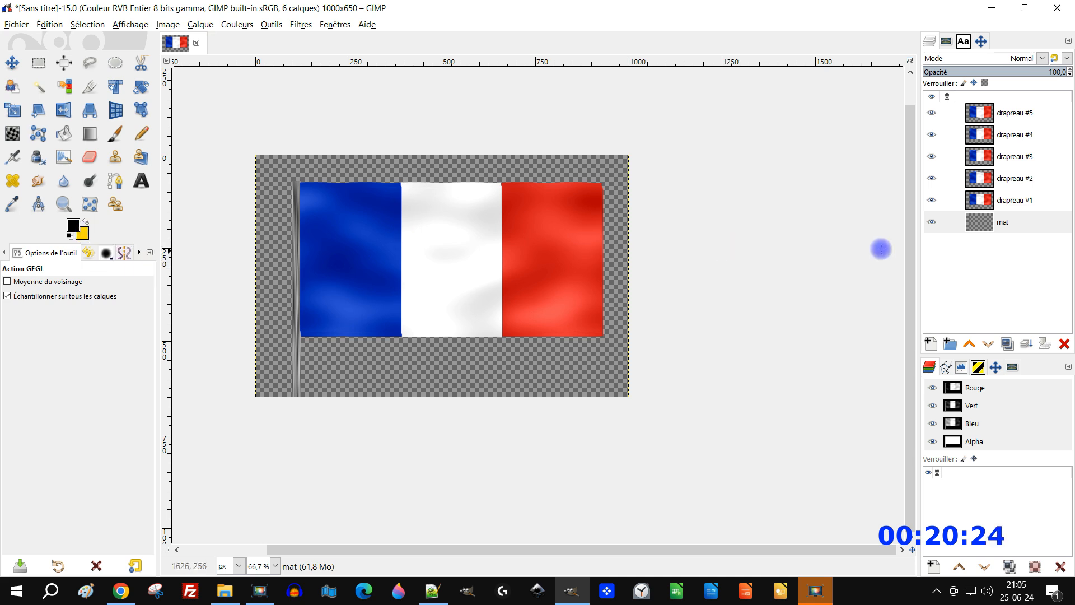
{"action": "right_click", "coordinate": [985, 226]}
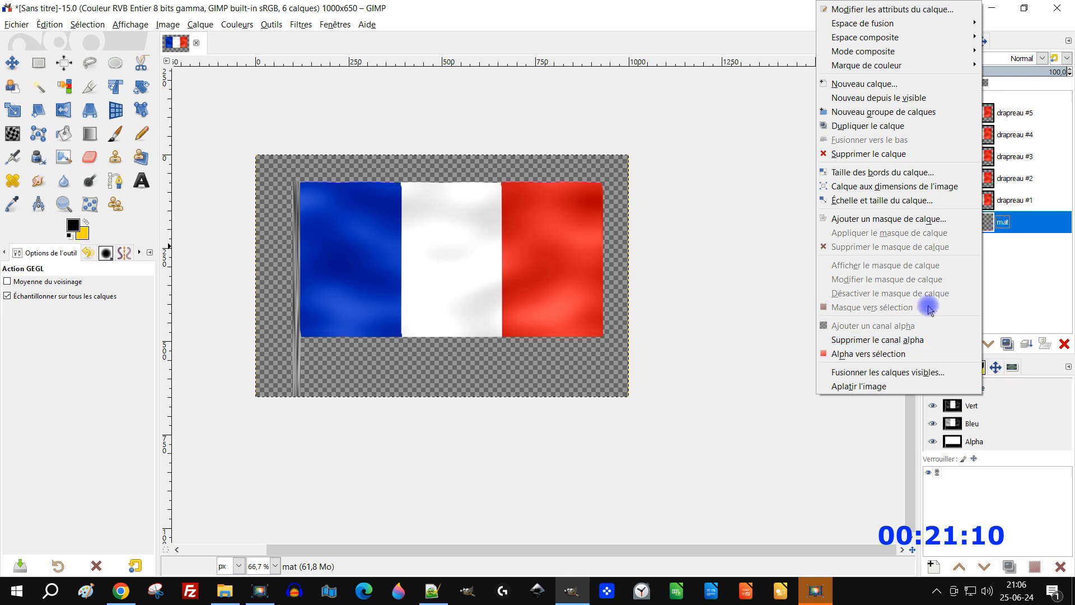
{"action": "left_click", "coordinate": [908, 340]}
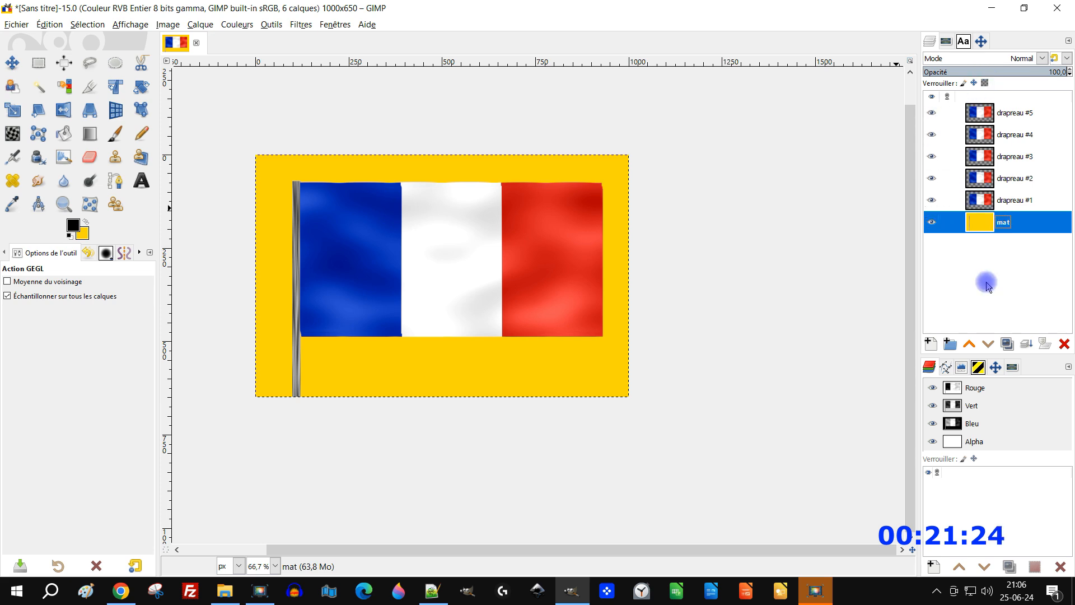
- Duplicate the mat layer four times and place one copy directly below each of drapreau #5, #4, #3 and #2
{"action": "left_click", "coordinate": [1008, 345]}
{"action": "left_click", "coordinate": [1007, 346]}
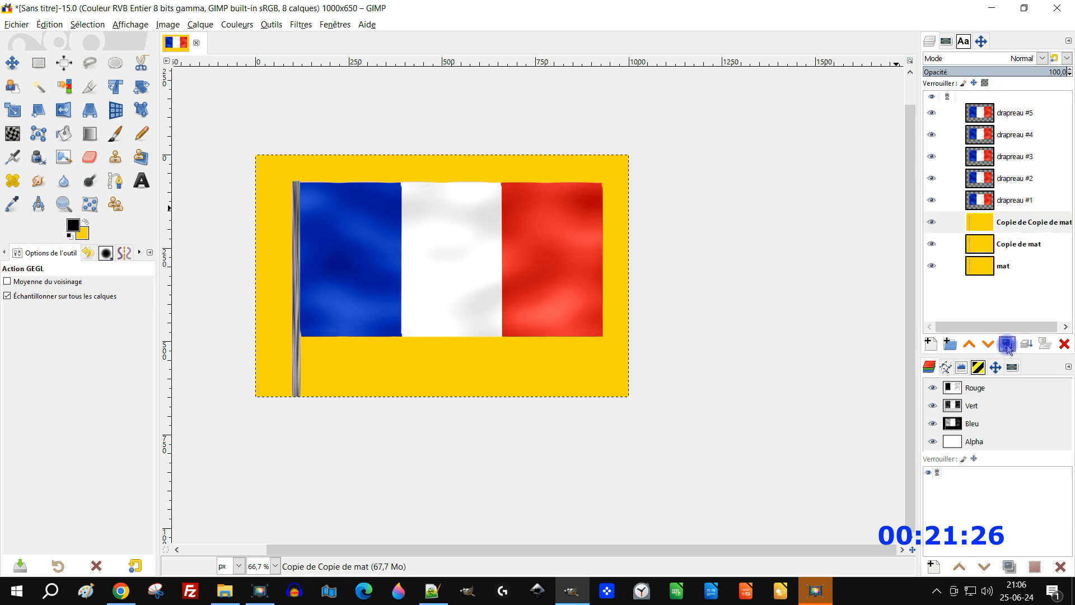
{"action": "left_click", "coordinate": [1007, 345]}
{"action": "left_click_drag", "start_coordinate": [980, 222], "coordinate": [984, 128]}
{"action": "left_click_drag", "start_coordinate": [991, 249], "coordinate": [985, 178]}
{"action": "left_click_drag", "start_coordinate": [980, 270], "coordinate": [984, 217]}
{"action": "left_click", "coordinate": [983, 290]}
{"action": "left_click", "coordinate": [1007, 344]}
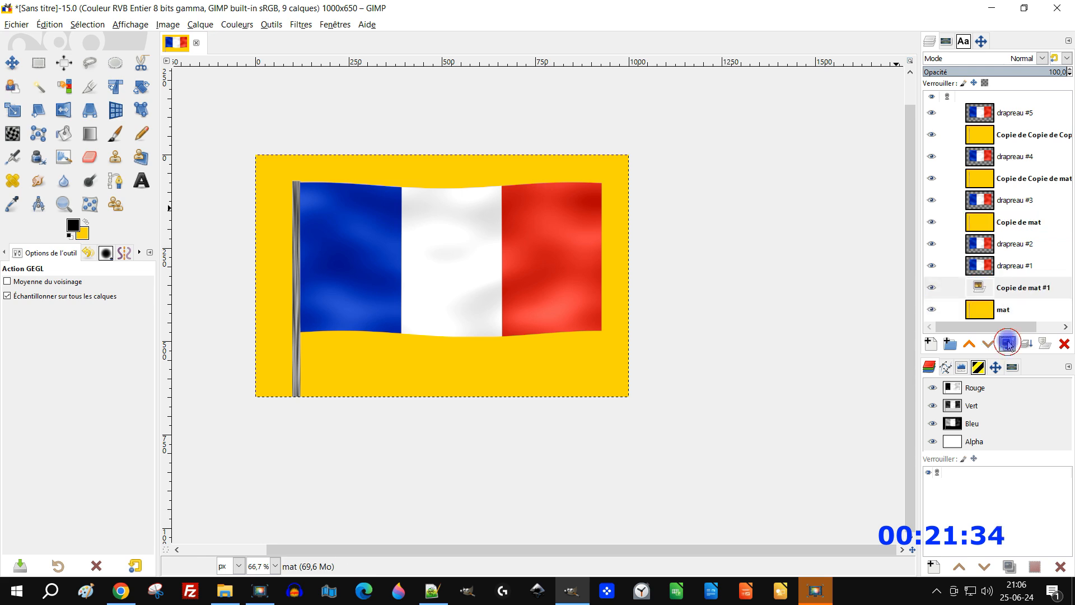
{"action": "left_click_drag", "start_coordinate": [984, 288], "coordinate": [990, 266]}
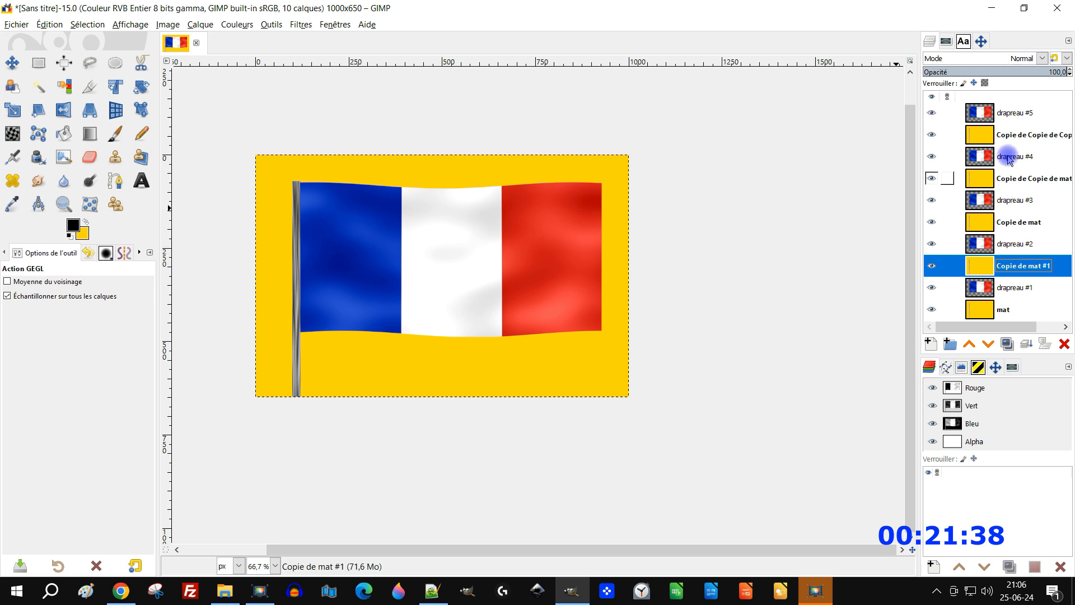
- Merge drapreau #5, #4, #3 and #2 down, each into the mat copy directly below it
{"action": "left_click", "coordinate": [1001, 114]}
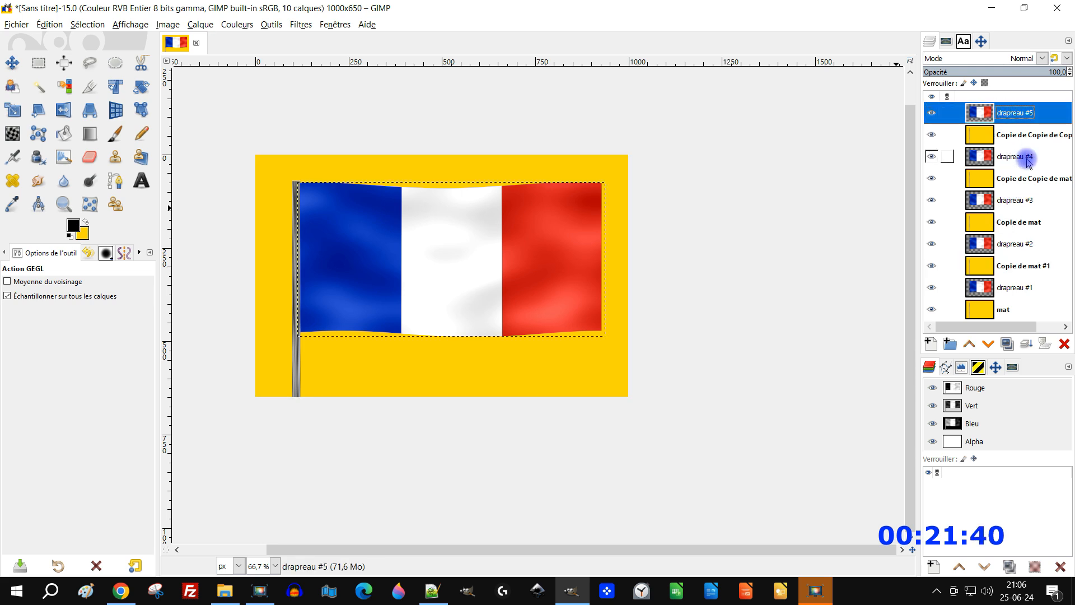
{"action": "left_click", "coordinate": [1021, 345]}
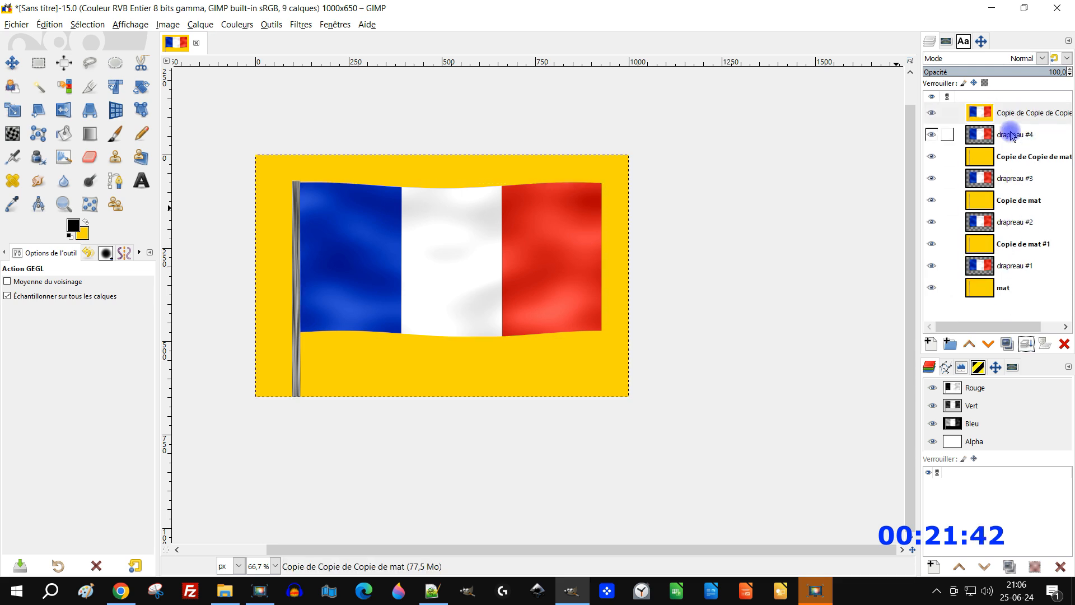
{"action": "left_click", "coordinate": [1007, 151]}
{"action": "left_click", "coordinate": [1012, 136]}
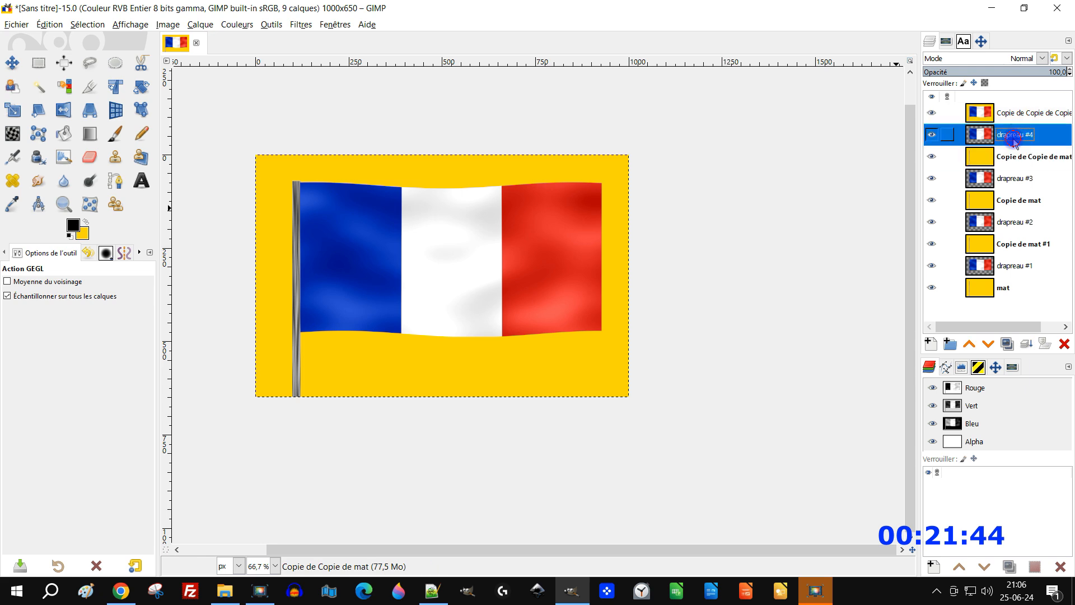
{"action": "left_click", "coordinate": [1026, 343]}
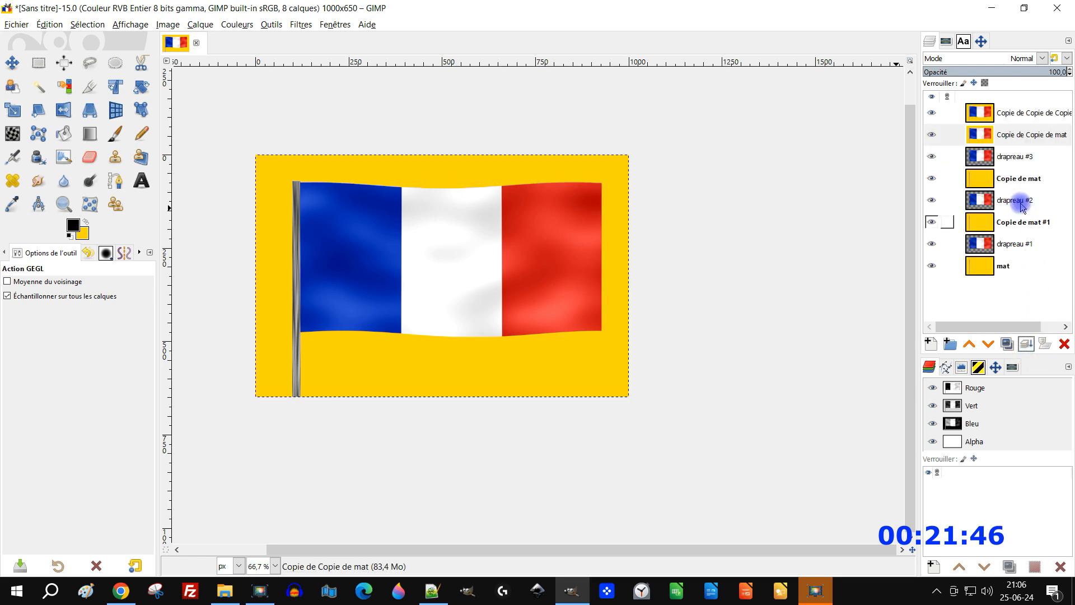
{"action": "left_click", "coordinate": [1008, 159]}
{"action": "left_click", "coordinate": [1026, 344]}
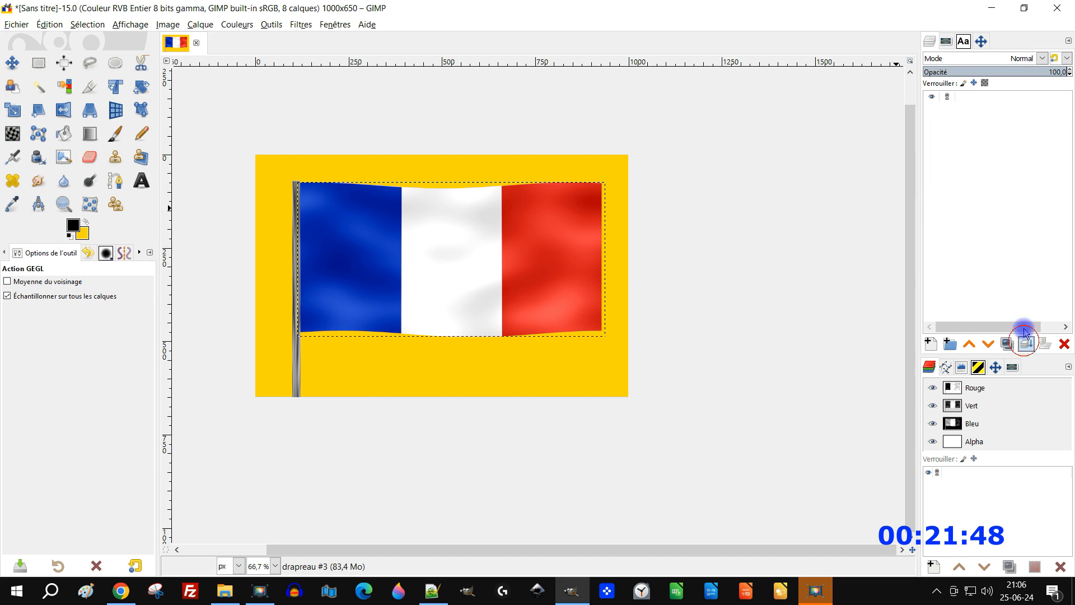
{"action": "left_click", "coordinate": [1015, 179]}
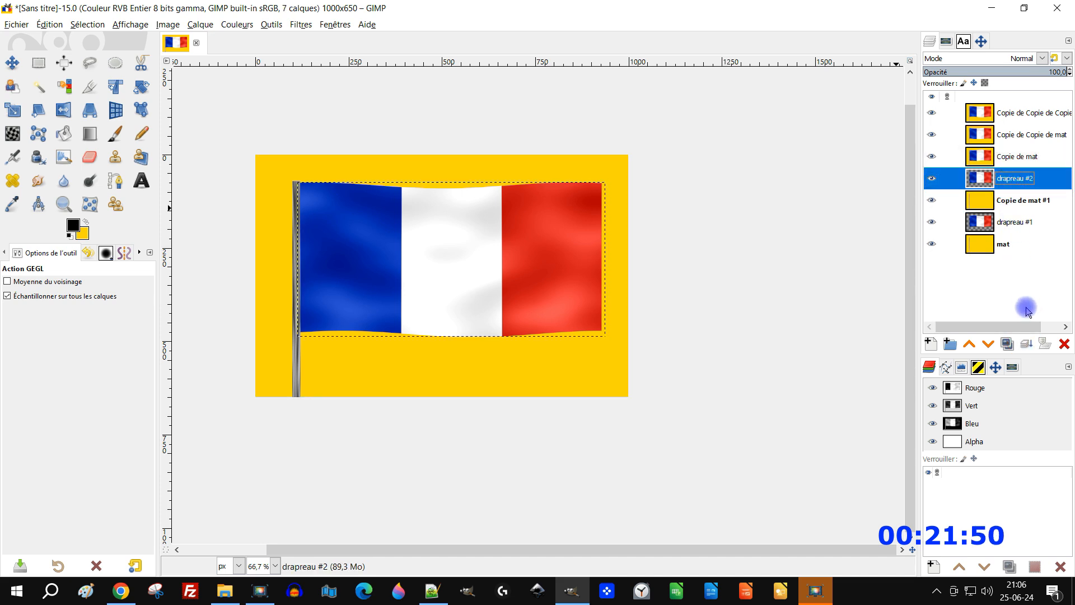
{"action": "left_click", "coordinate": [1026, 343]}
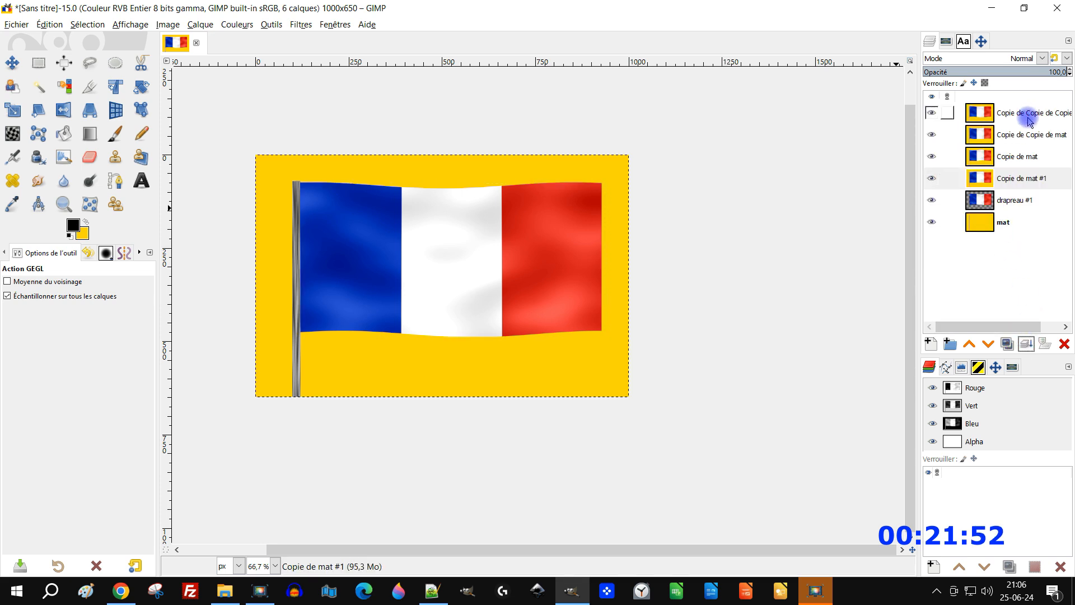
- Rename the four merged flag layers 5, 4, 3 and 2, going down the stack
{"action": "double_click", "coordinate": [1037, 112]}
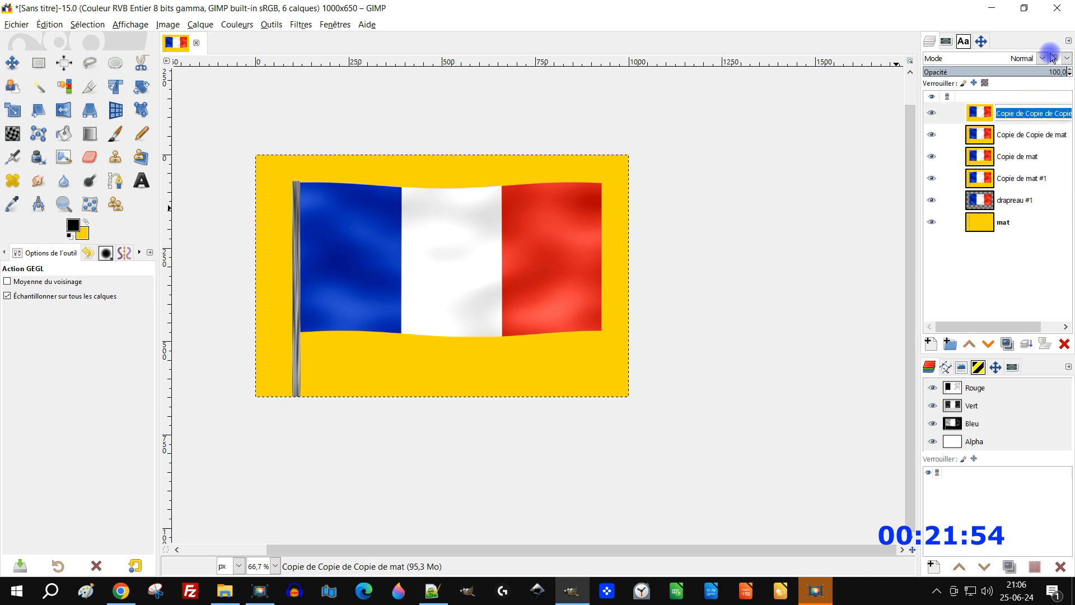
{"action": "type", "text": "5"}
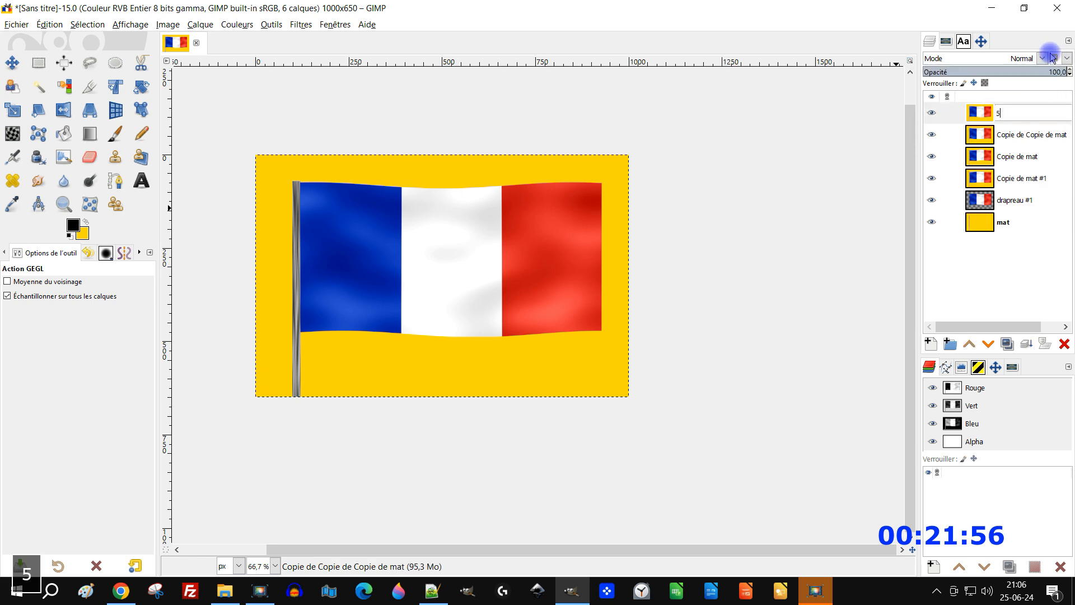
{"action": "key", "text": "Return"}
{"action": "double_click", "coordinate": [1032, 136]}
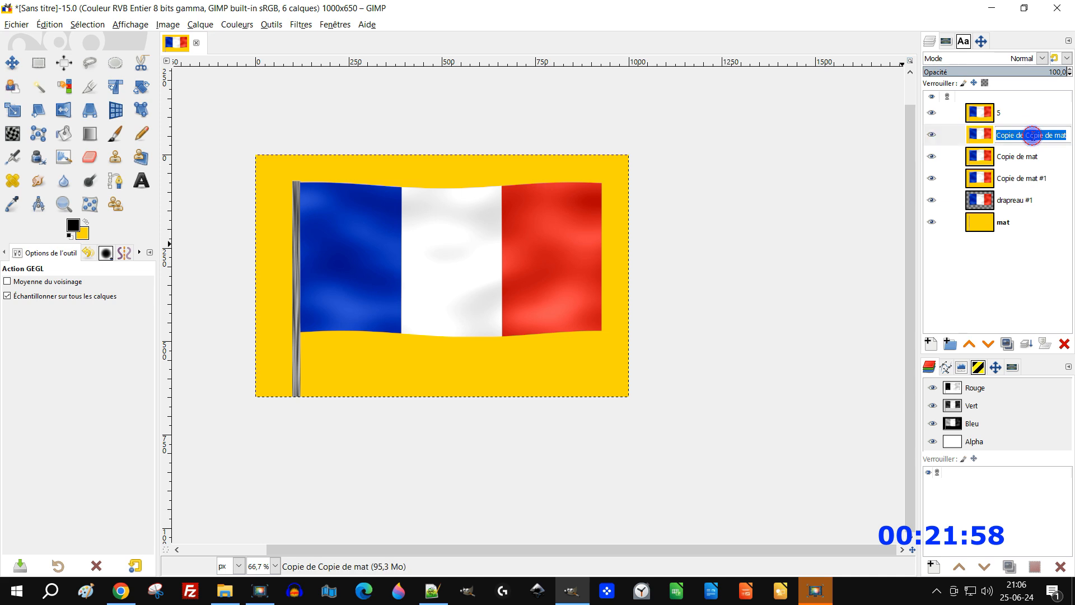
{"action": "type", "text": "4"}
{"action": "key", "text": "Return"}
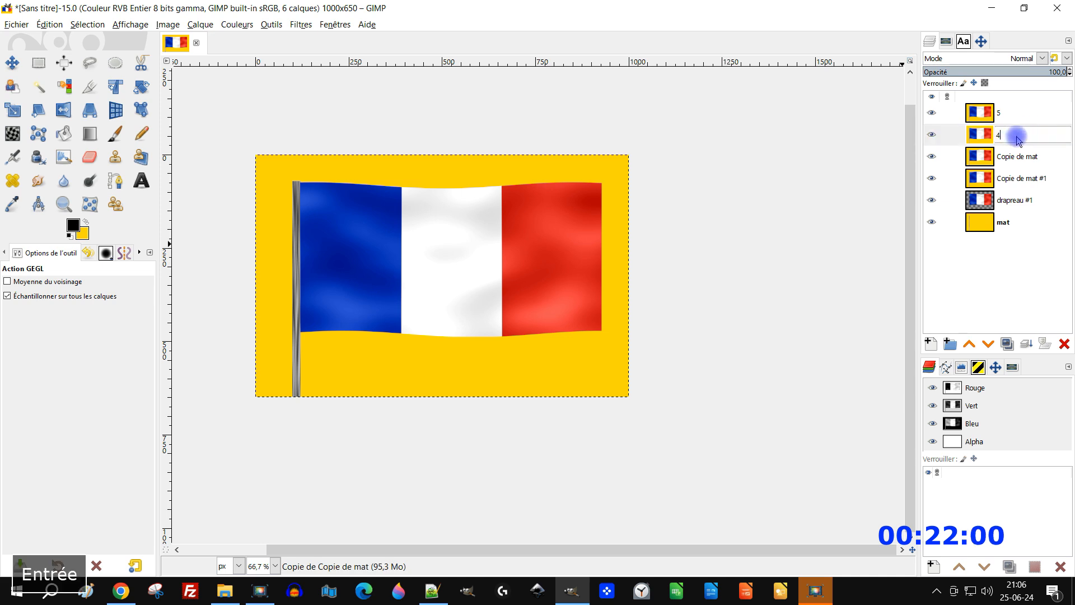
{"action": "type", "text": "3"}
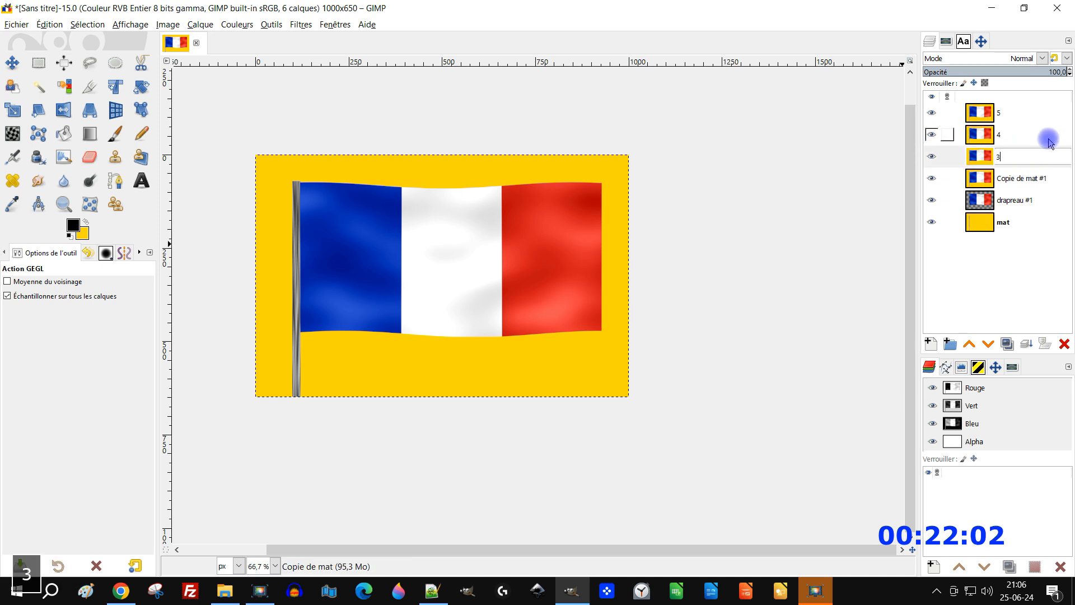
{"action": "key", "text": "Return"}
{"action": "double_click", "coordinate": [1026, 179]}
{"action": "type", "text": "2"}
{"action": "key", "text": "Return"}
- Rename the mat layer 1 and merge the drapreau #1 layer down into it
{"action": "double_click", "coordinate": [1023, 200]}
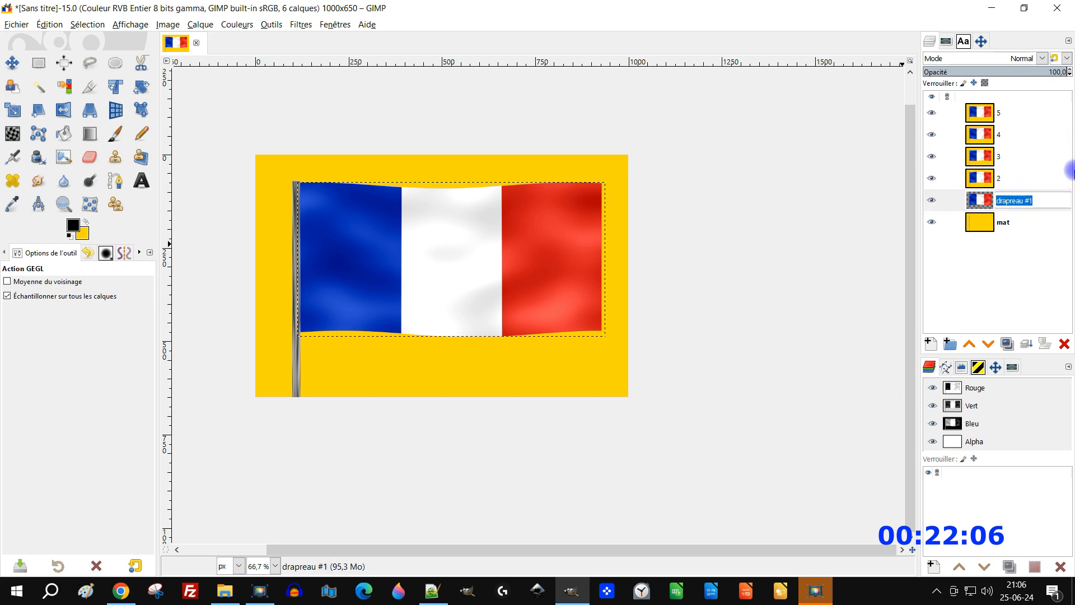
{"action": "type", "text": "3"}
{"action": "key", "text": "Return"}
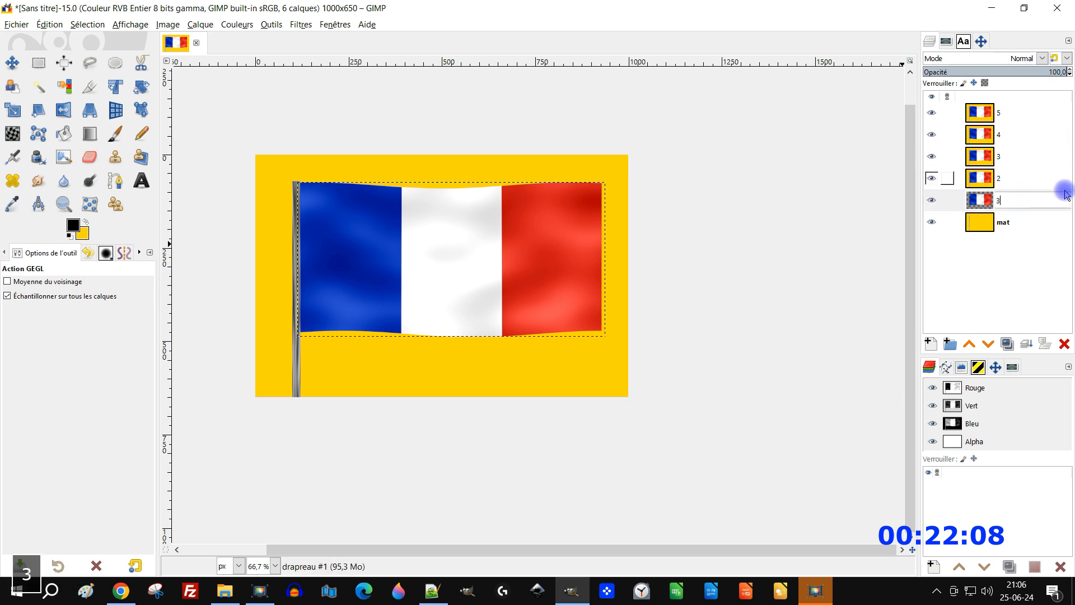
{"action": "double_click", "coordinate": [1022, 224]}
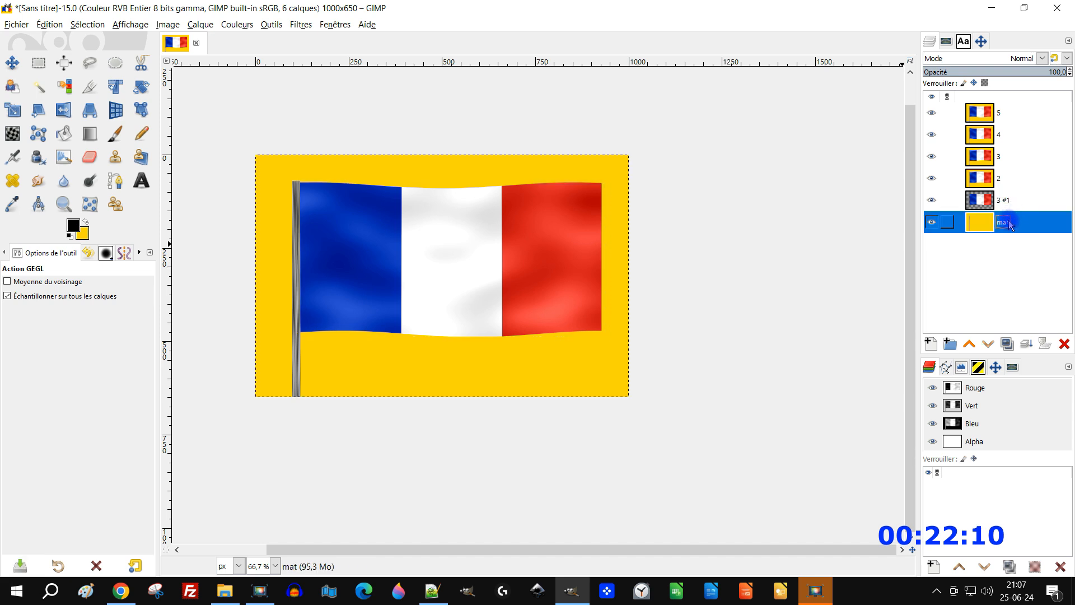
{"action": "type", "text": "1"}
{"action": "key", "text": "Return"}
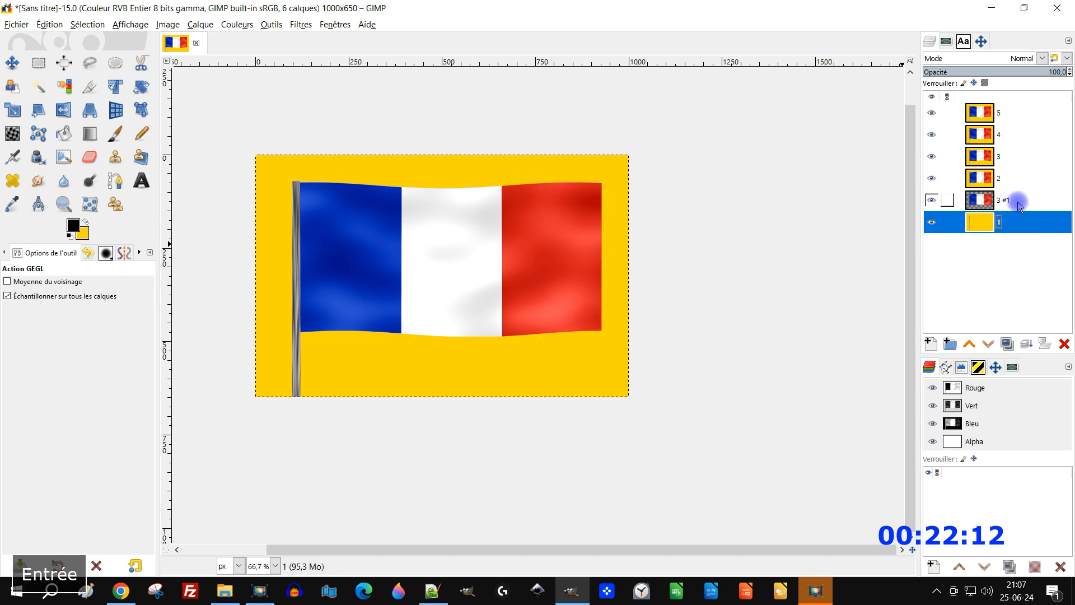
{"action": "left_click", "coordinate": [1018, 201]}
{"action": "left_click", "coordinate": [1027, 345]}
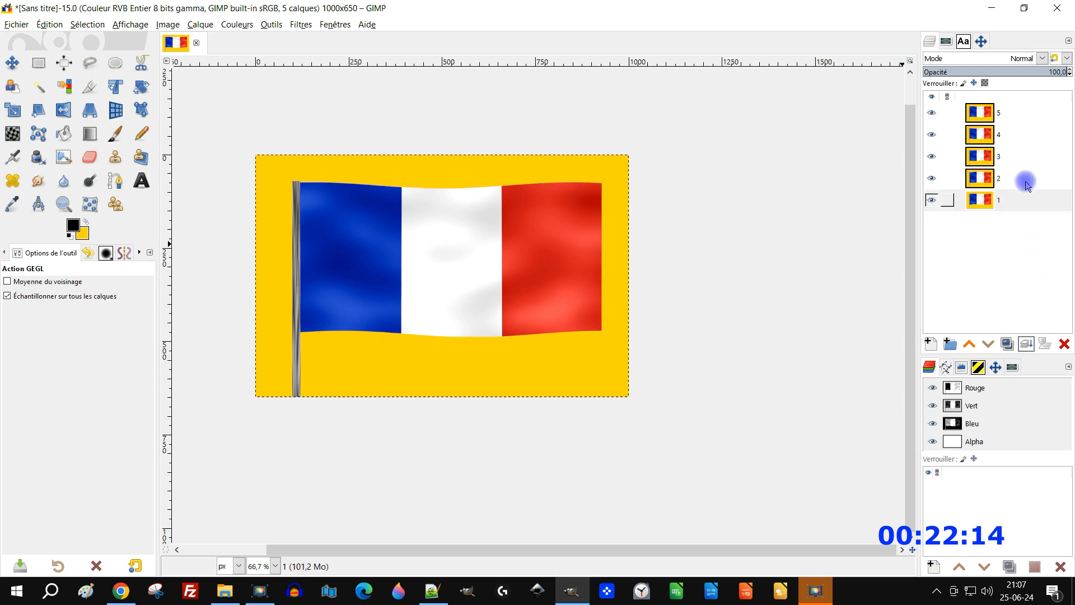
- Compare the frames by toggling the visibility of layers 5 to 2, leaving only layers 5 and 4 hidden
{"action": "left_click_drag", "start_coordinate": [236, 266], "coordinate": [269, 268]}
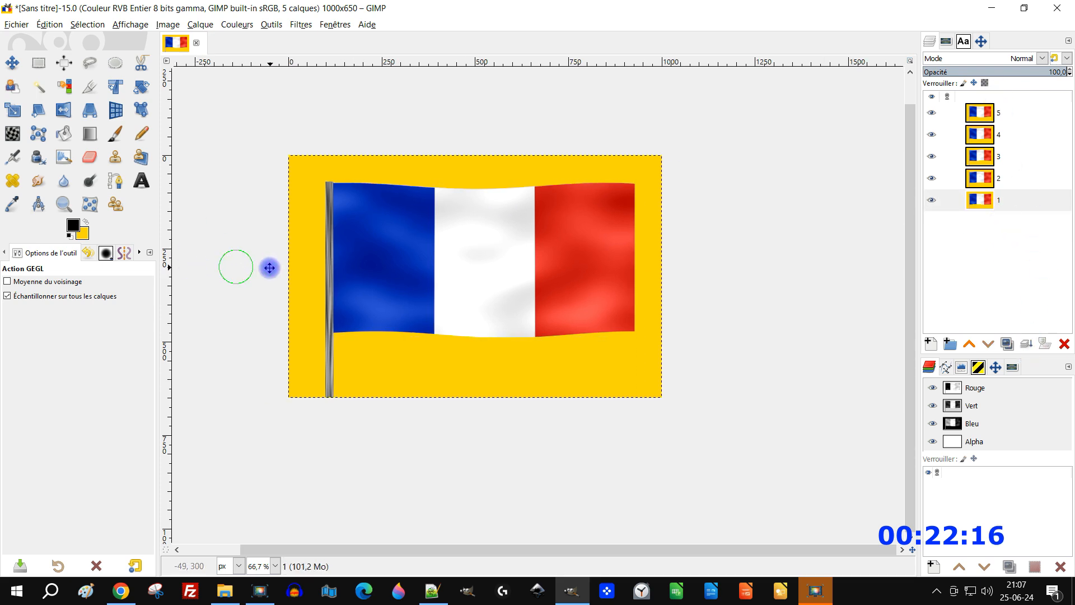
{"action": "left_click", "coordinate": [63, 203]}
{"action": "left_click_drag", "start_coordinate": [275, 150], "coordinate": [685, 414]}
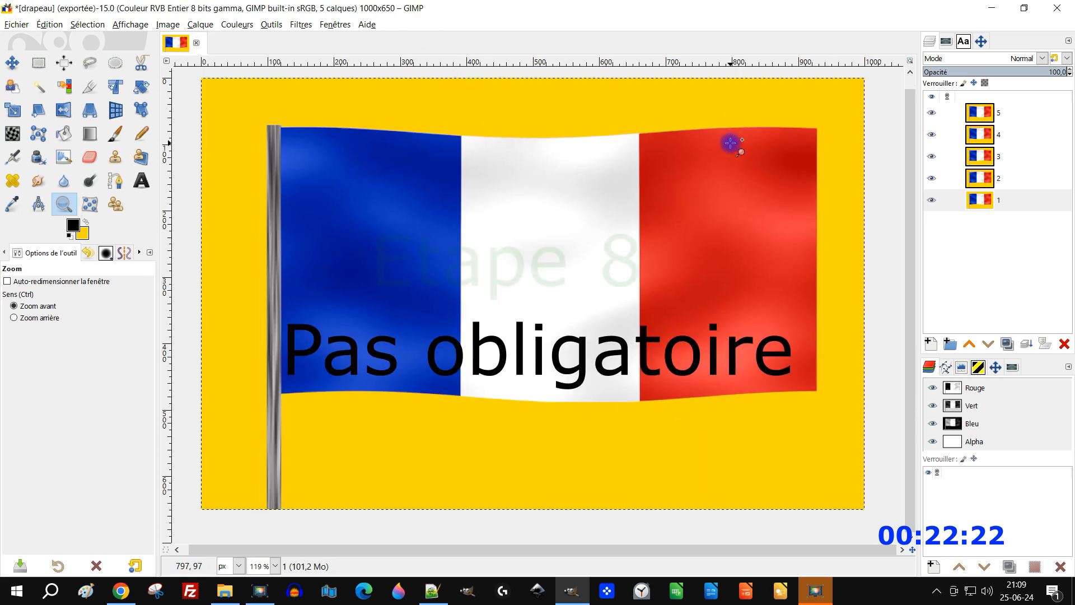
{"action": "left_click", "coordinate": [932, 112]}
{"action": "left_click", "coordinate": [933, 135]}
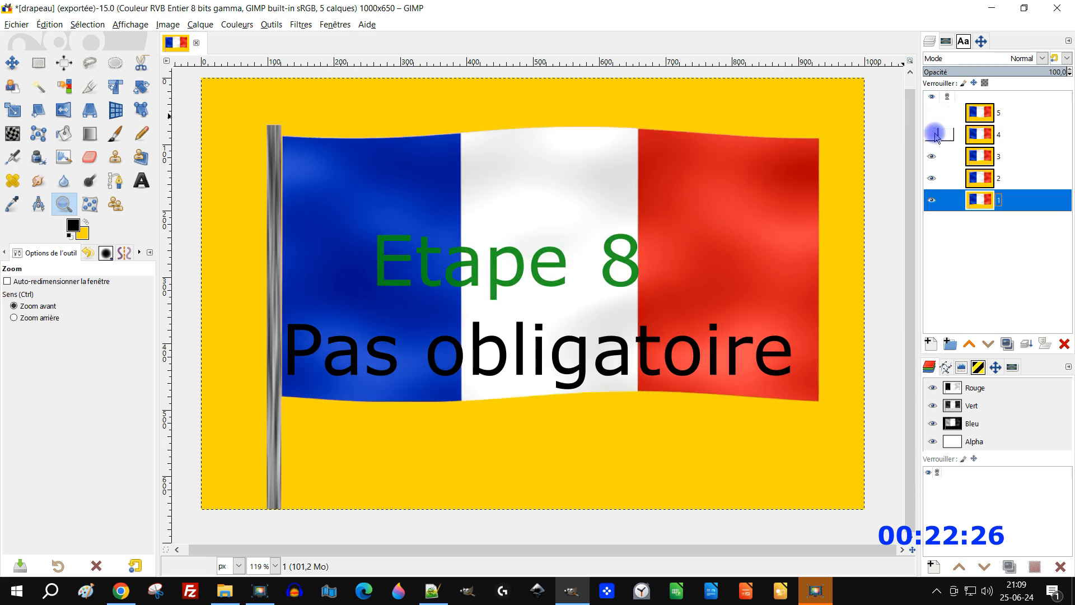
{"action": "left_click", "coordinate": [932, 157]}
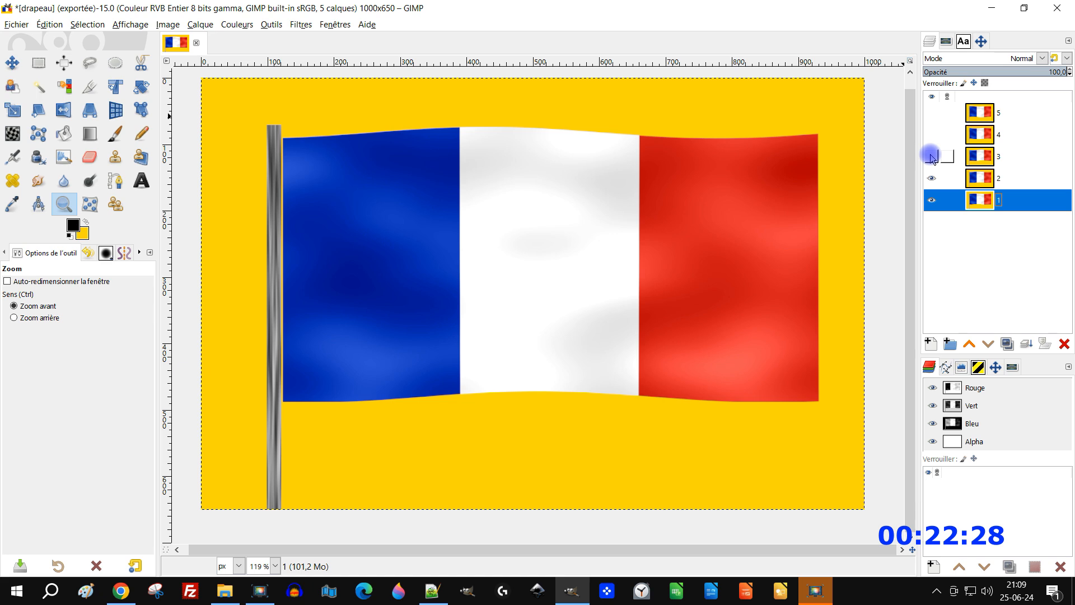
{"action": "left_click", "coordinate": [932, 179]}
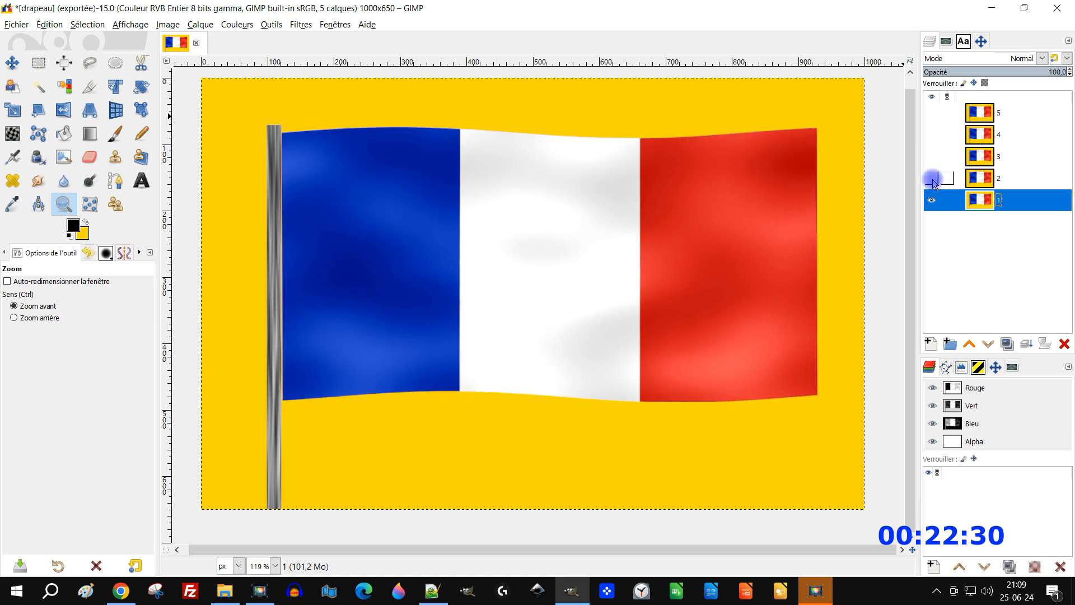
{"action": "left_click_drag", "start_coordinate": [933, 178], "coordinate": [935, 167]}
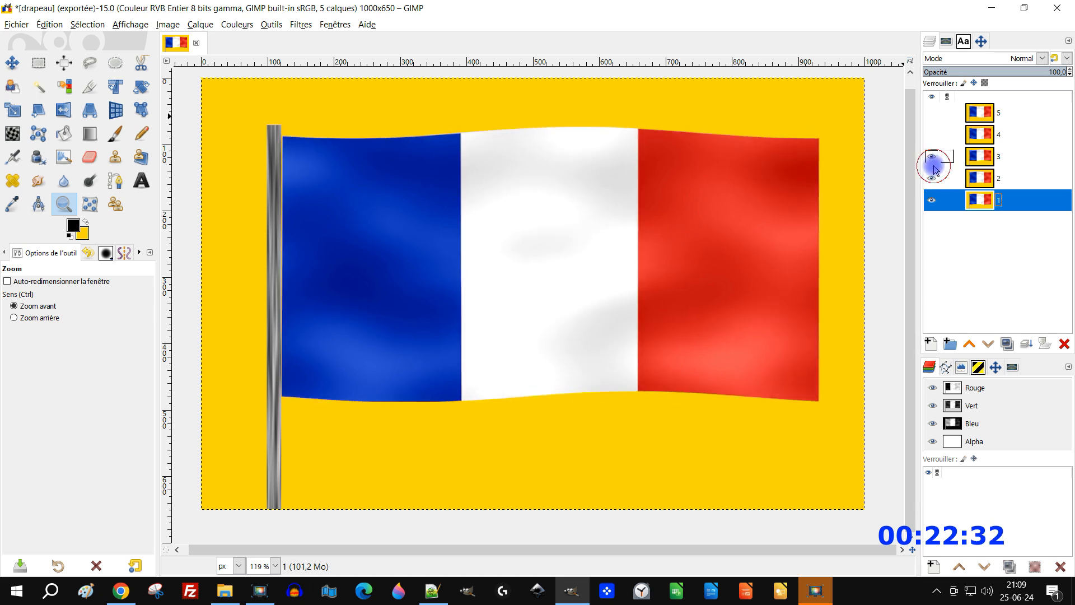
{"action": "left_click", "coordinate": [933, 137]}
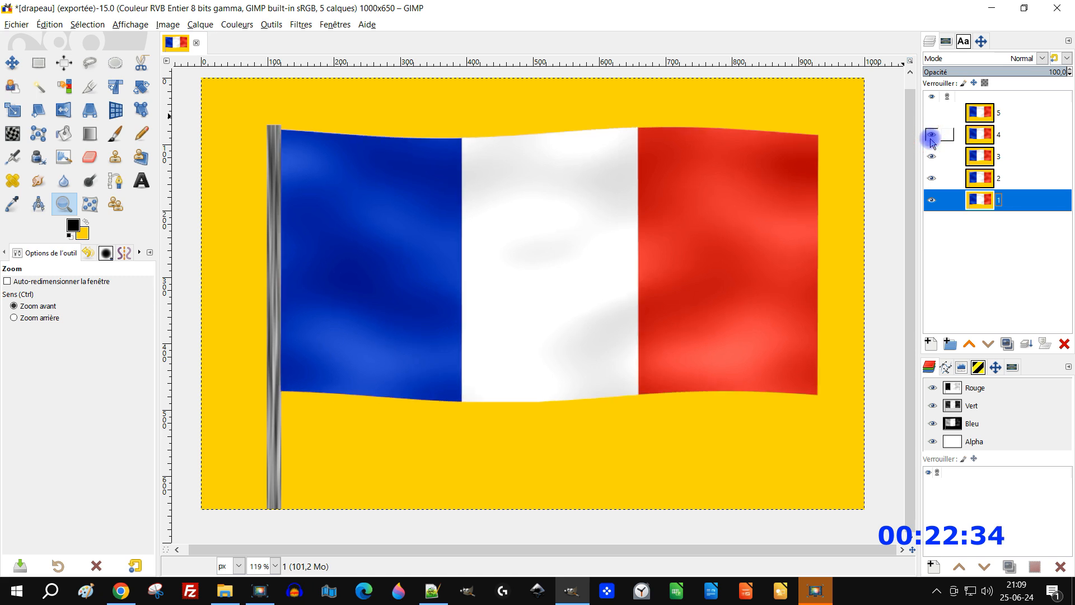
{"action": "left_click_drag", "start_coordinate": [932, 137], "coordinate": [933, 160]}
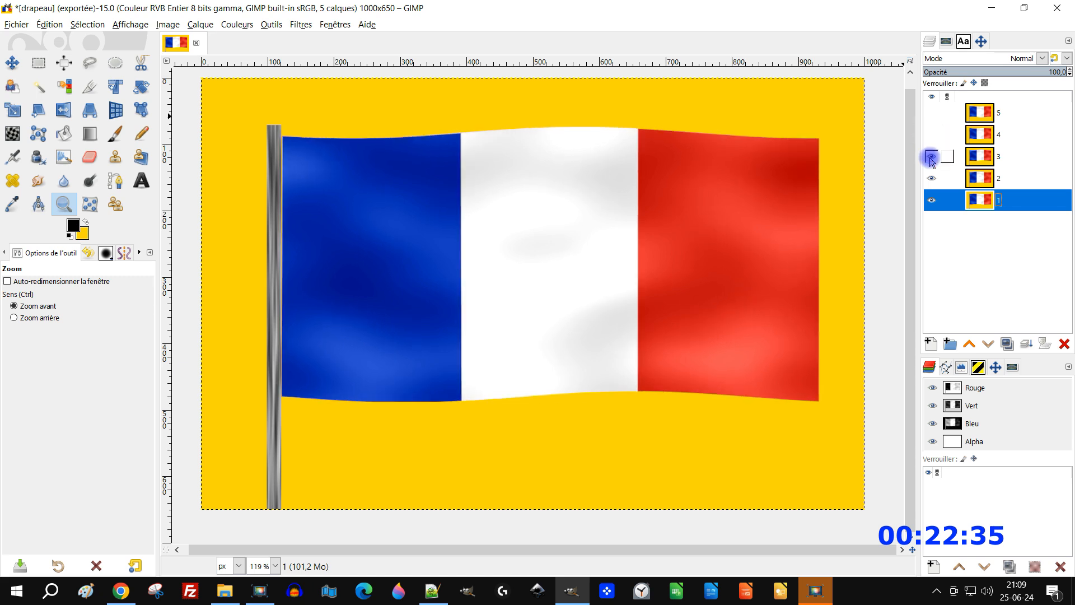
- Dab white with the Paintbrush on layer 3, over the gap between the flagpole and the flag's upper corner
{"action": "left_click", "coordinate": [971, 165]}
{"action": "left_click", "coordinate": [313, 121]}
{"action": "left_click", "coordinate": [242, 114]}
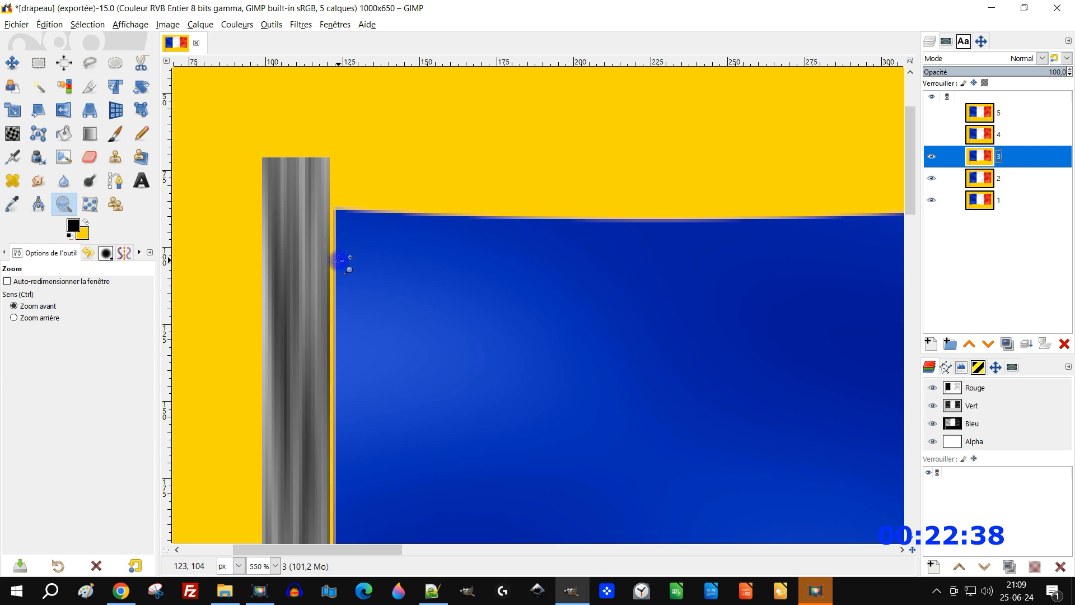
{"action": "left_click", "coordinate": [339, 260]}
{"action": "left_click", "coordinate": [115, 133]}
{"action": "left_click", "coordinate": [70, 236]}
{"action": "left_click", "coordinate": [87, 225]}
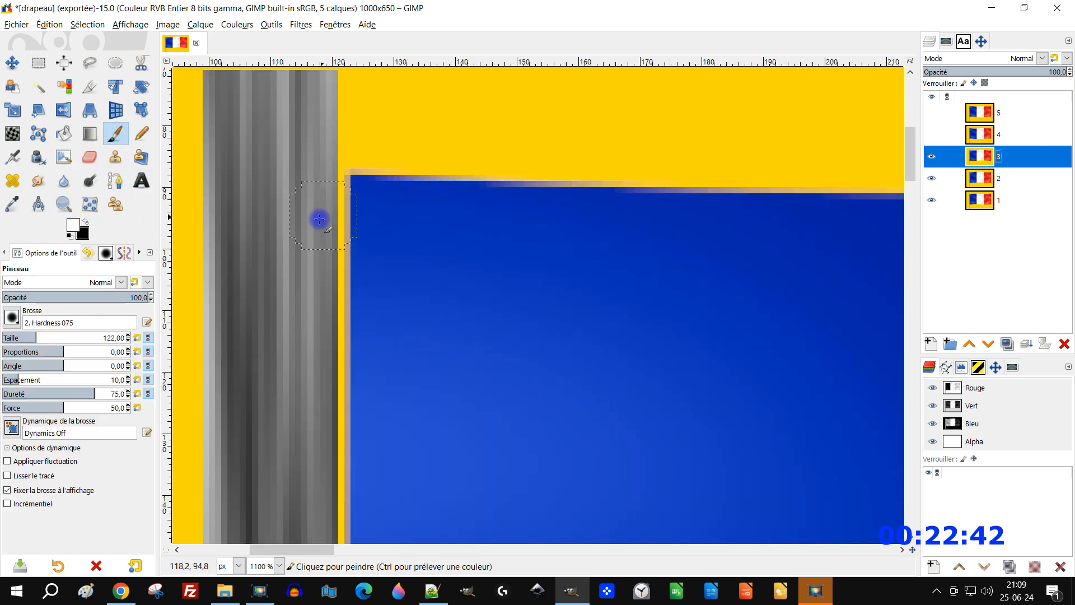
{"action": "scroll", "coordinate": [330, 217], "scroll_direction": "up", "scroll_amount": 5}
{"action": "left_click", "coordinate": [369, 169]}
{"action": "left_click", "coordinate": [381, 123]}
{"action": "scroll", "coordinate": [376, 146], "scroll_direction": "up", "scroll_amount": 1}
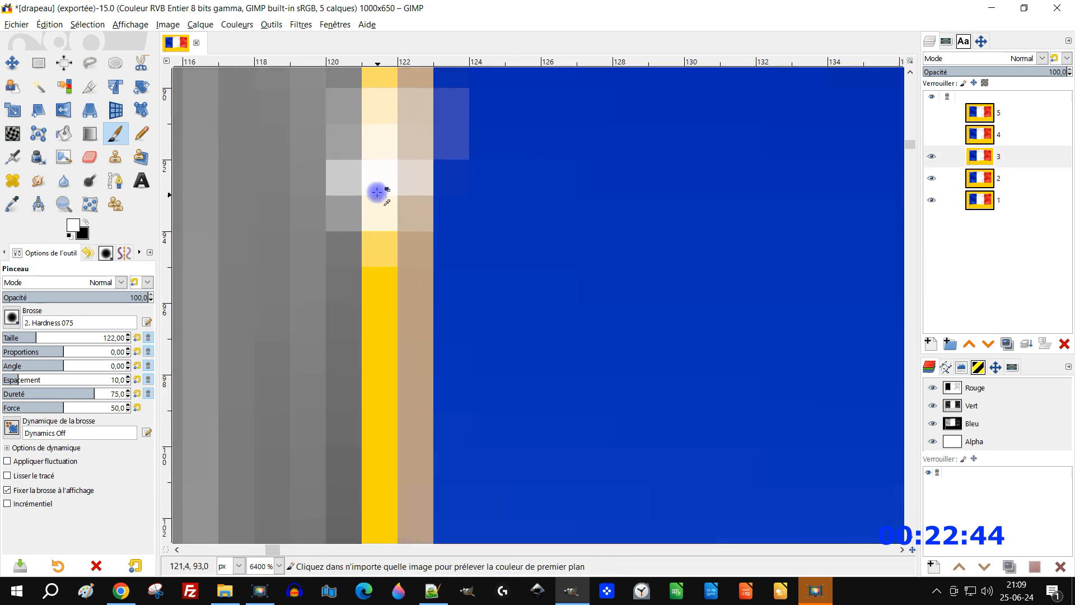
- Dab white on layer 3 over the light edge between the flagpole and the flag's lower corner
{"action": "scroll", "coordinate": [381, 202], "scroll_direction": "down", "scroll_amount": 12}
{"action": "scroll", "coordinate": [485, 456], "scroll_direction": "up", "scroll_amount": 7}
{"action": "scroll", "coordinate": [239, 493], "scroll_direction": "down", "scroll_amount": 3}
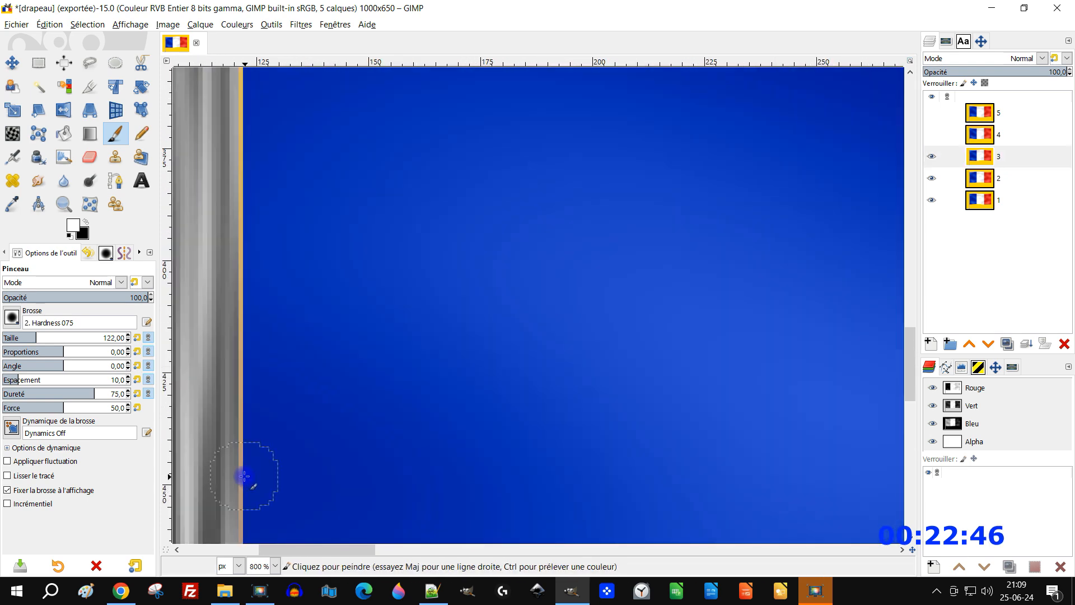
{"action": "scroll", "coordinate": [246, 242], "scroll_direction": "up", "scroll_amount": 6}
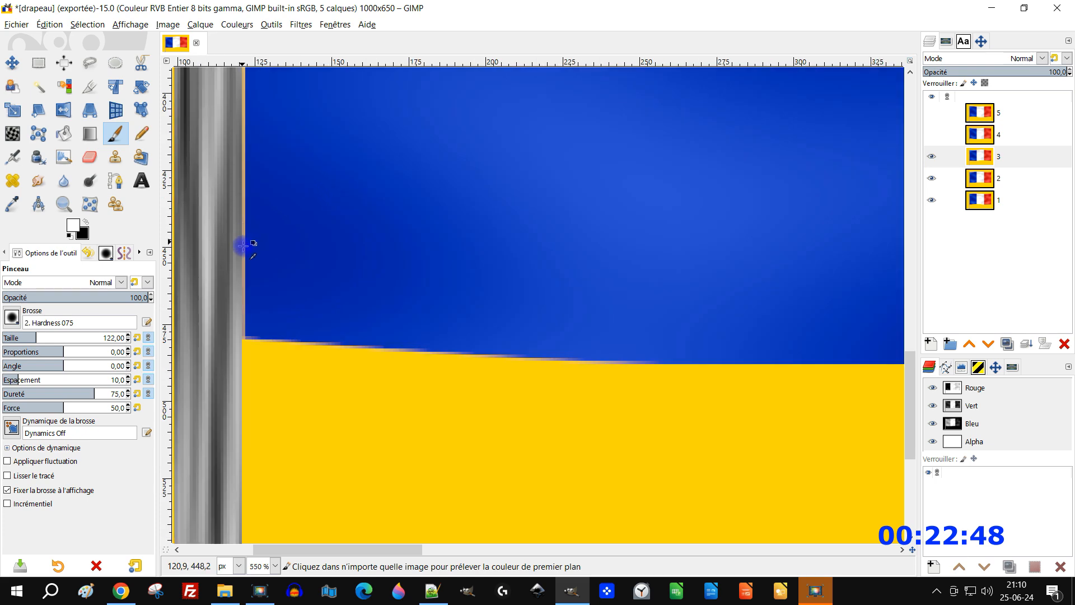
{"action": "left_click", "coordinate": [243, 309]}
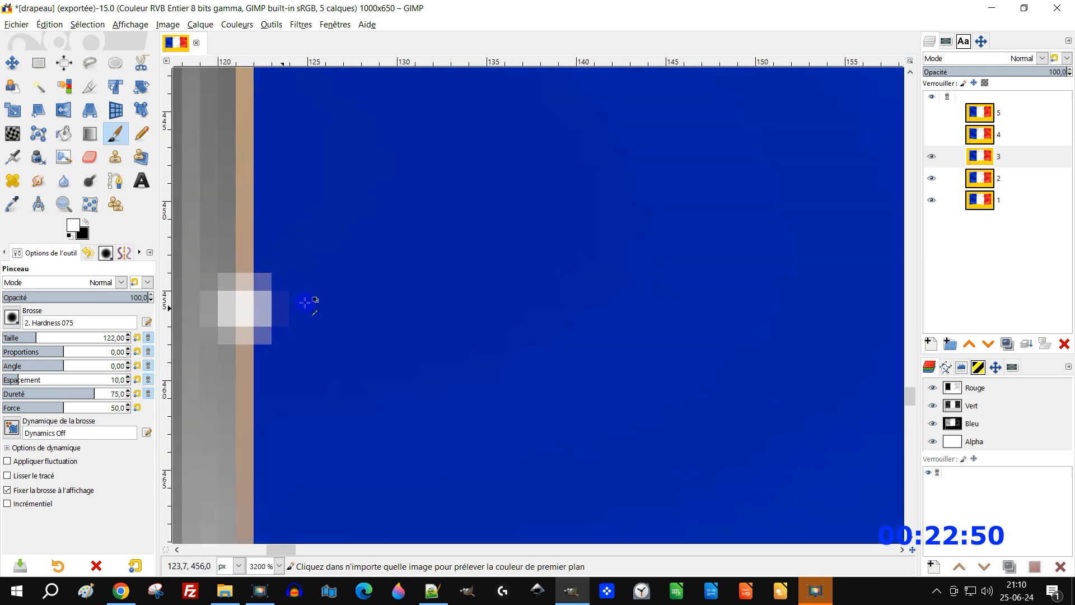
- Check the pole edge on layer 2 with layer 3 hidden, show layer 3 again and undo the white dabs
{"action": "scroll", "coordinate": [331, 290], "scroll_direction": "down", "scroll_amount": 10}
{"action": "scroll", "coordinate": [353, 390], "scroll_direction": "up", "scroll_amount": 2}
{"action": "left_click", "coordinate": [932, 157]}
{"action": "left_click", "coordinate": [981, 178]}
{"action": "scroll", "coordinate": [411, 269], "scroll_direction": "down", "scroll_amount": 3}
{"action": "scroll", "coordinate": [305, 353], "scroll_direction": "up", "scroll_amount": 3}
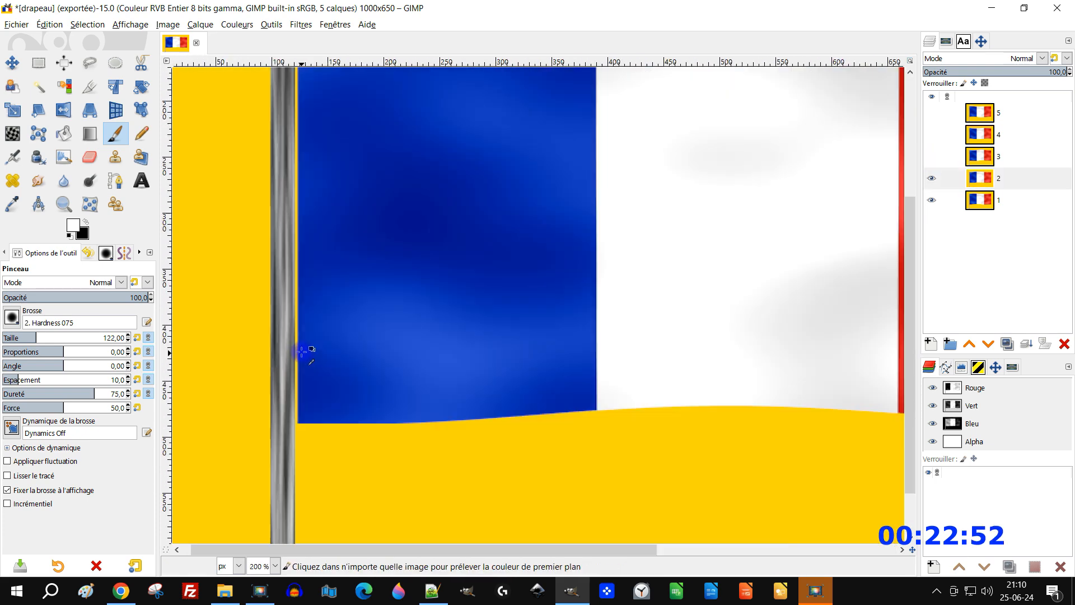
{"action": "scroll", "coordinate": [305, 352], "scroll_direction": "up", "scroll_amount": 6}
{"action": "left_click", "coordinate": [932, 156]}
{"action": "scroll", "coordinate": [410, 264], "scroll_direction": "down", "scroll_amount": 5}
{"action": "key", "text": "ctrl+z"}
{"action": "scroll", "coordinate": [419, 262], "scroll_direction": "up", "scroll_amount": 5}
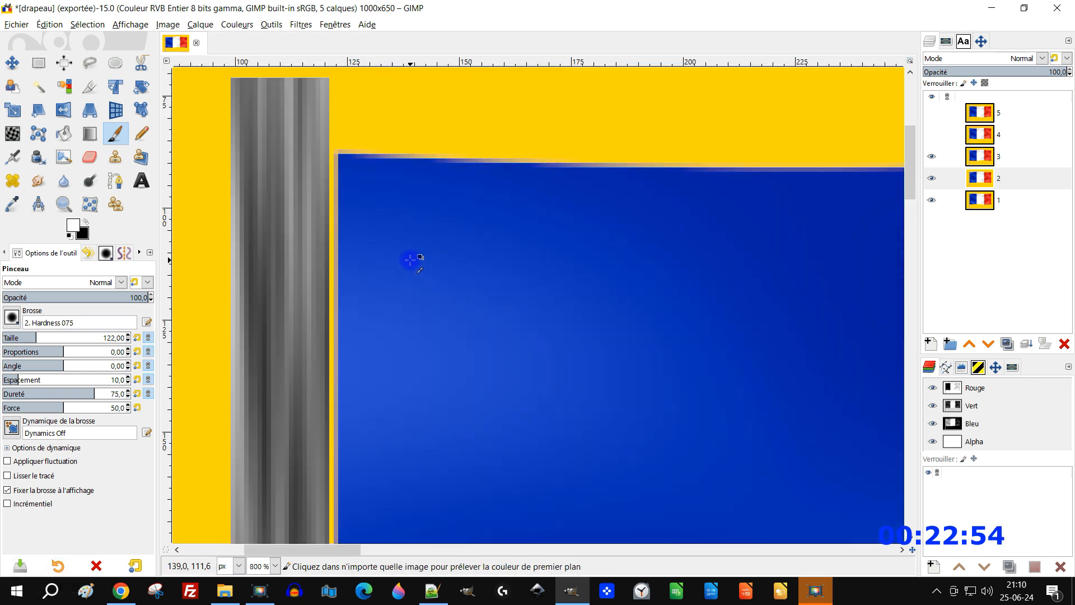
- Select two 3 × 11 px rectangles over the gap beside the flagpole, one at 121, 97 and one added at 121, 466
{"action": "left_click", "coordinate": [37, 63]}
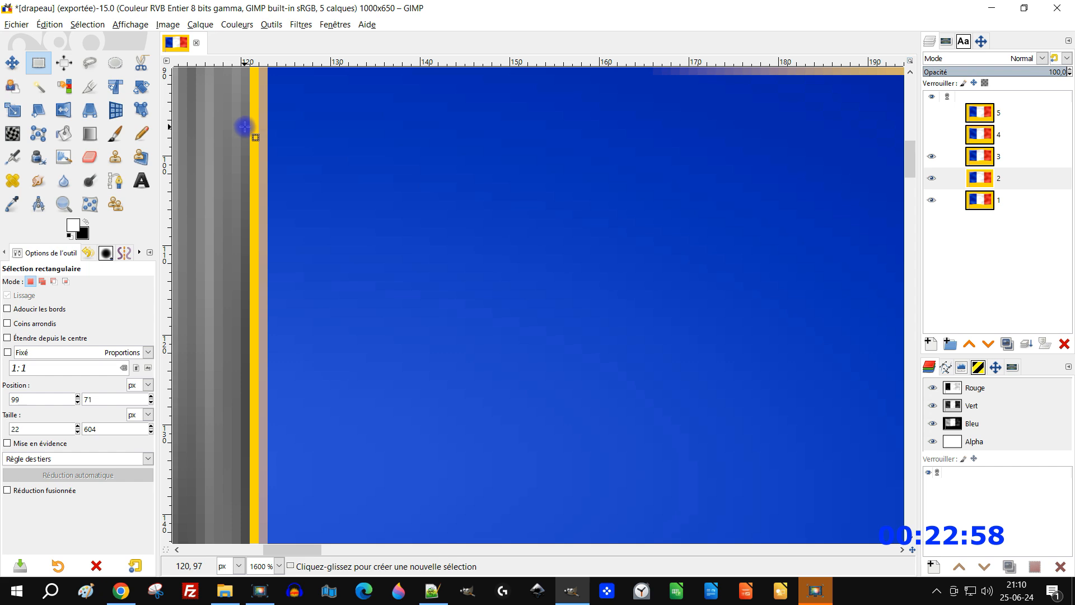
{"action": "left_click_drag", "start_coordinate": [248, 127], "coordinate": [273, 225]}
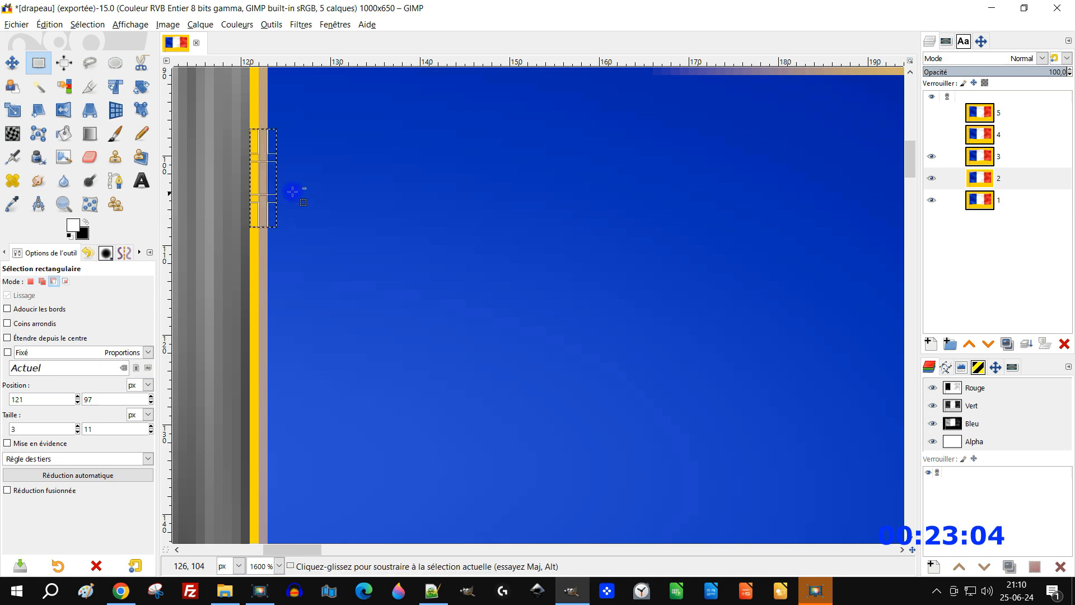
{"action": "scroll", "coordinate": [334, 232], "scroll_direction": "down", "scroll_amount": 7}
{"action": "scroll", "coordinate": [335, 232], "scroll_direction": "down", "scroll_amount": 2}
{"action": "scroll", "coordinate": [307, 319], "scroll_direction": "up", "scroll_amount": 8}
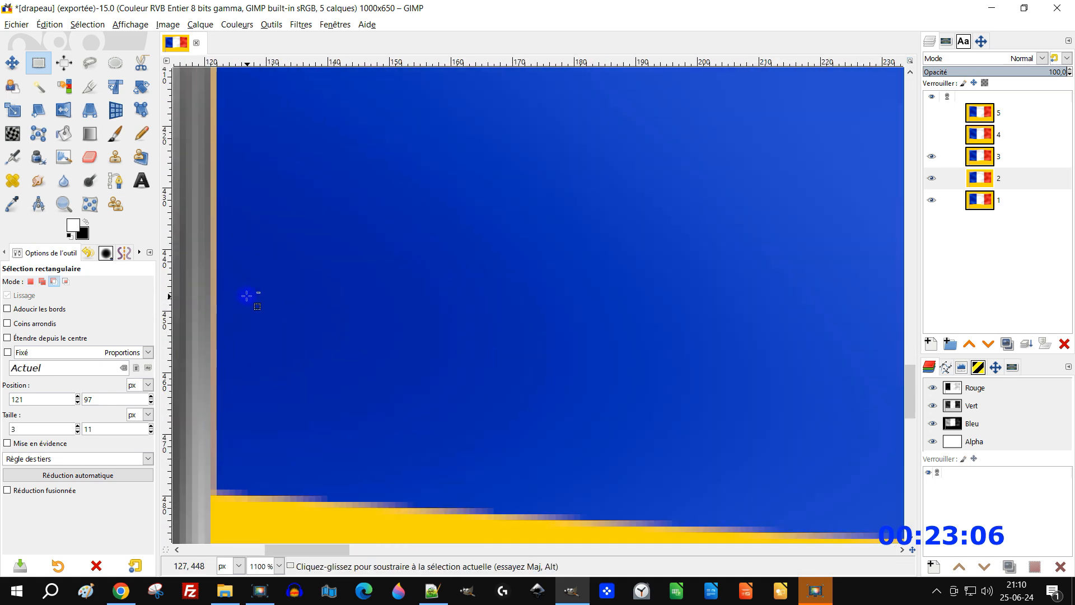
{"action": "left_click", "coordinate": [43, 282]}
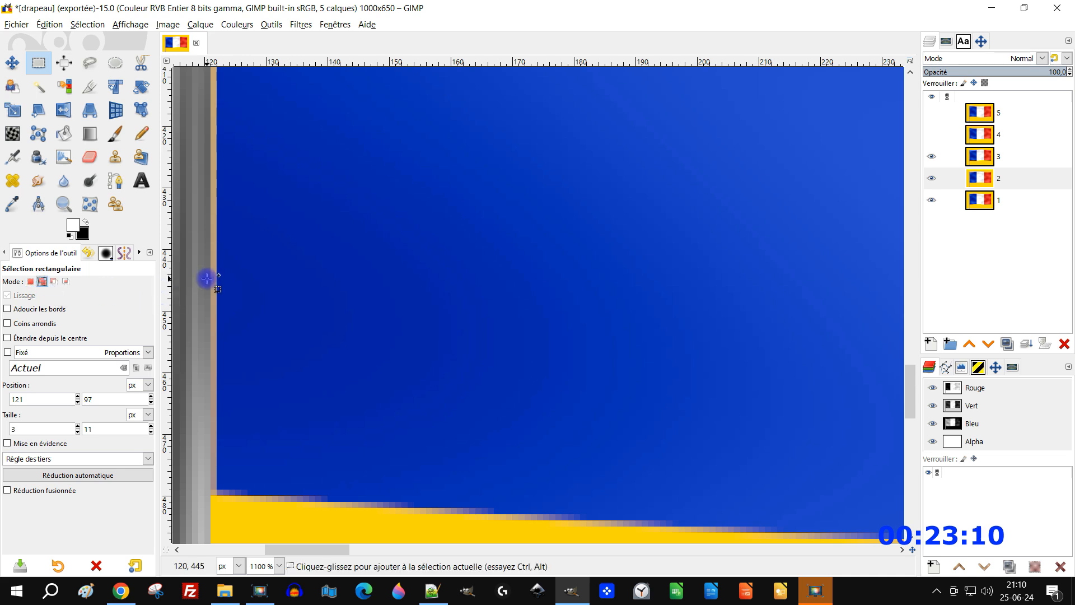
{"action": "left_click_drag", "start_coordinate": [208, 410], "coordinate": [237, 475]}
{"action": "scroll", "coordinate": [238, 377], "scroll_direction": "down", "scroll_amount": 3}
{"action": "scroll", "coordinate": [245, 280], "scroll_direction": "up", "scroll_amount": 13}
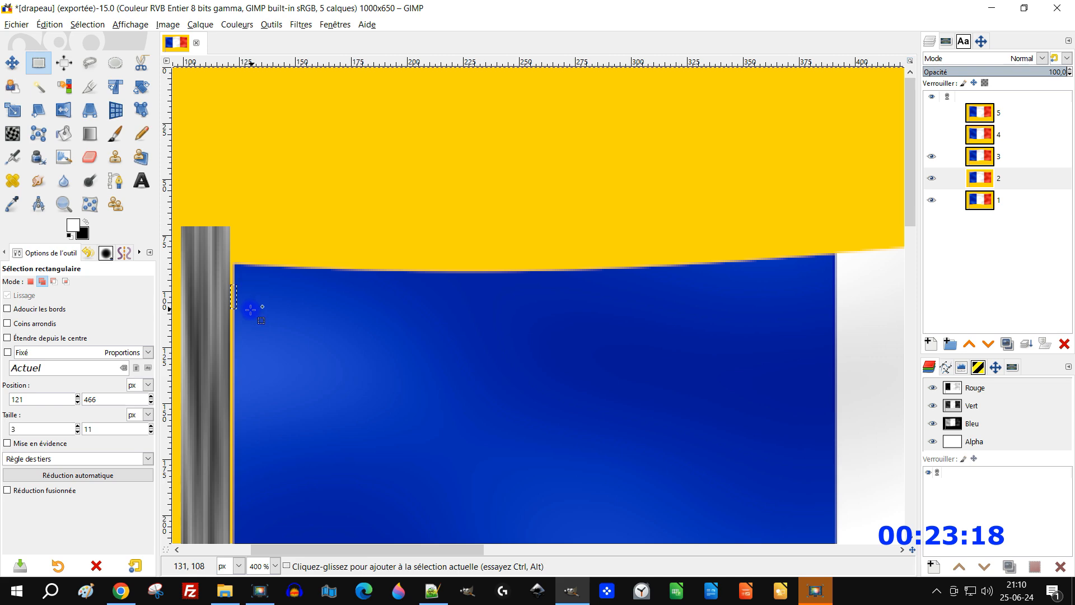
{"action": "scroll", "coordinate": [243, 290], "scroll_direction": "up", "scroll_amount": 4}
{"action": "scroll", "coordinate": [236, 283], "scroll_direction": "down", "scroll_amount": 4}
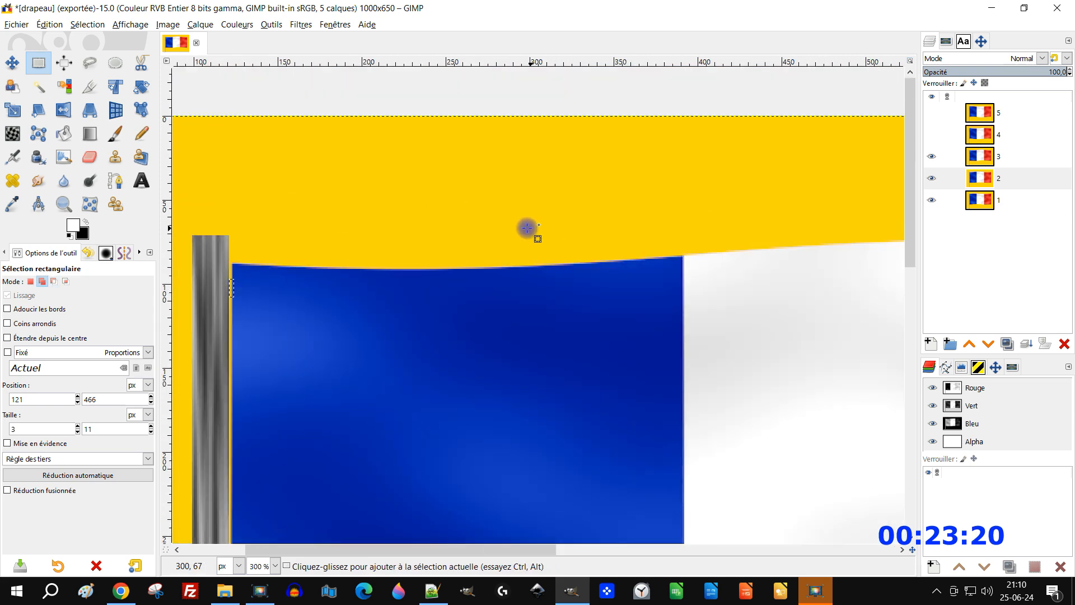
{"action": "key", "text": "Return"}
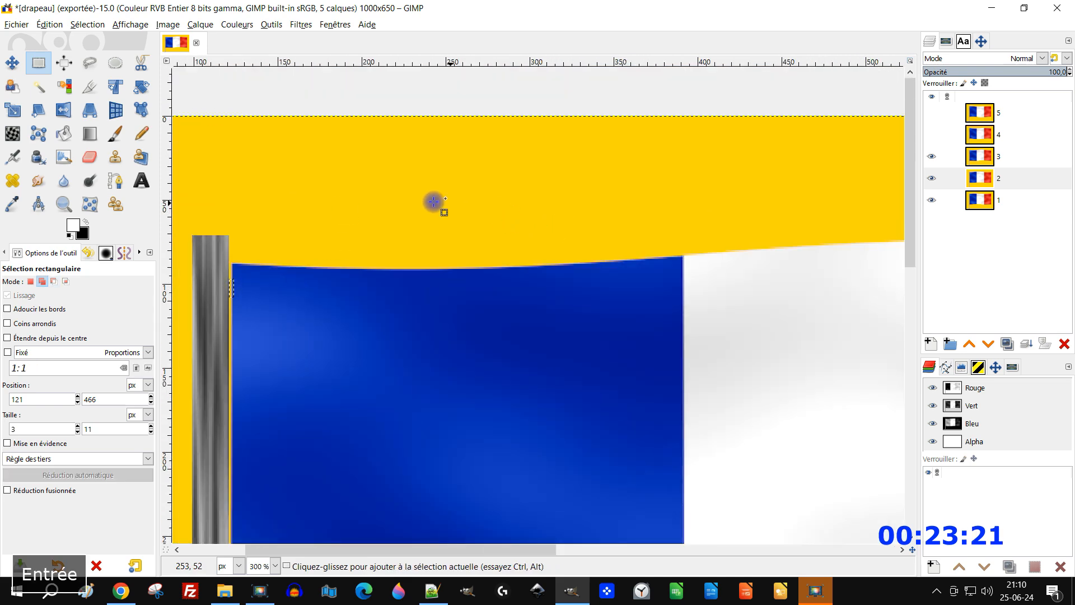
- Paint white with the Paintbrush on layer 3 inside the upper selected rectangle beside the flagpole
{"action": "left_click", "coordinate": [116, 133]}
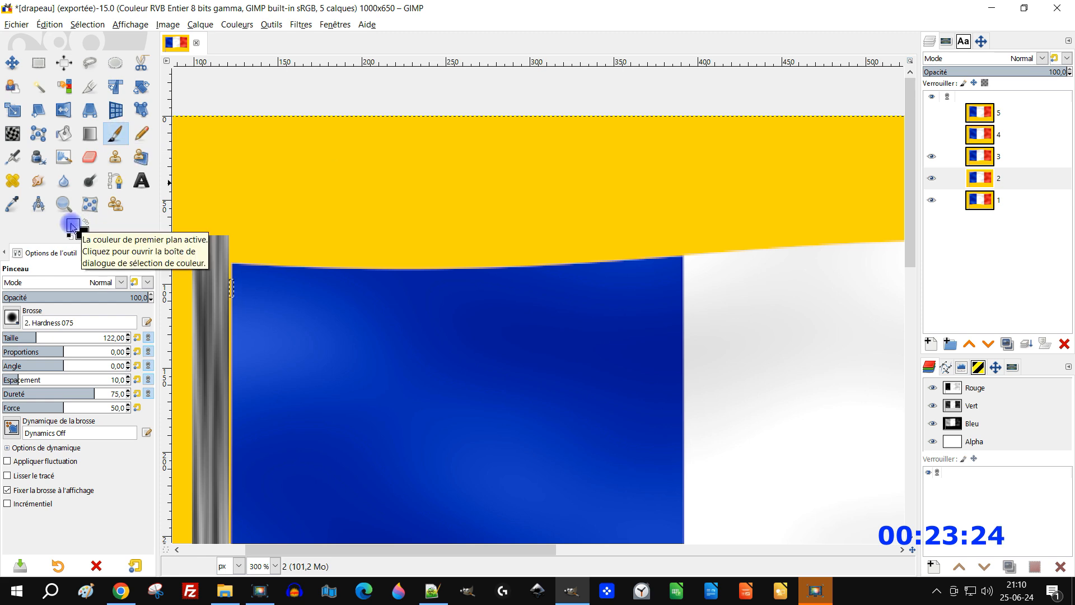
{"action": "scroll", "coordinate": [211, 297], "scroll_direction": "up", "scroll_amount": 7}
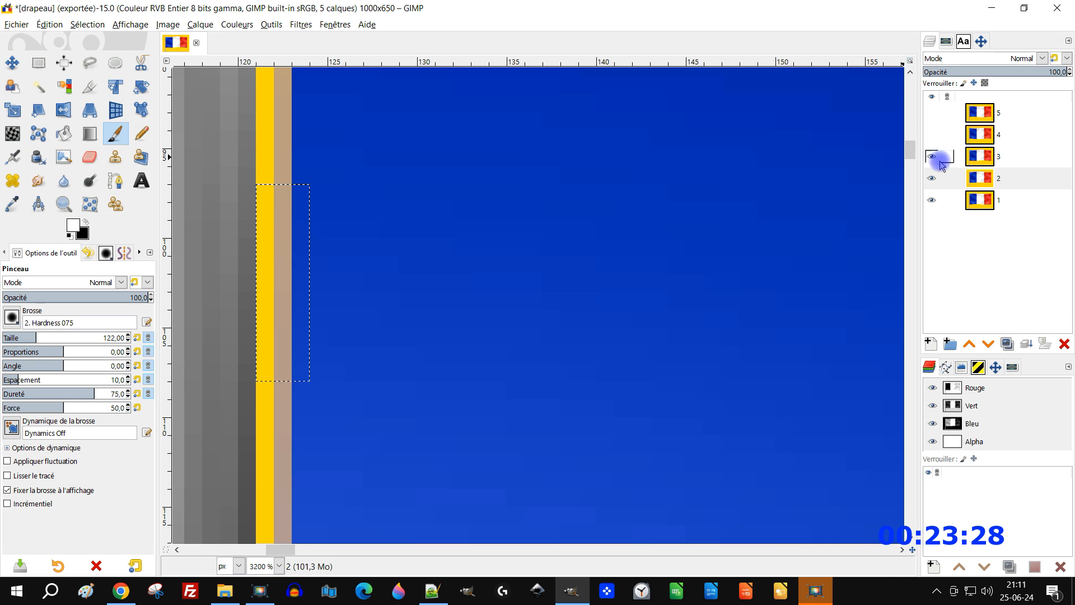
{"action": "left_click", "coordinate": [982, 160]}
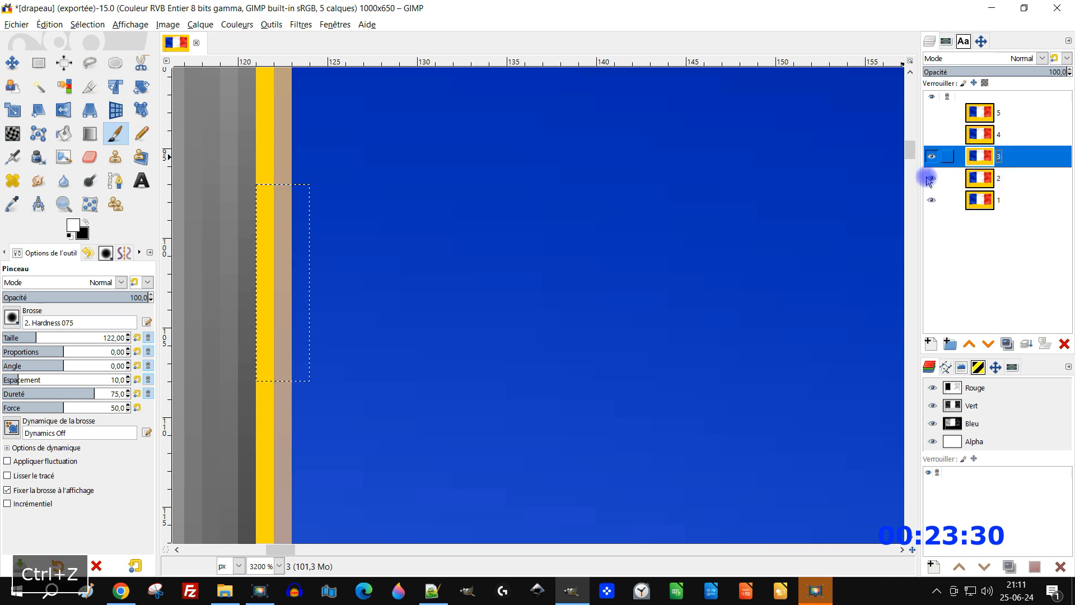
{"action": "mouse_move", "coordinate": [272, 216]}
{"action": "left_mouse_down"}
{"action": "mouse_move", "coordinate": [272, 201]}
{"action": "mouse_move", "coordinate": [271, 367]}
{"action": "mouse_move", "coordinate": [271, 179]}
{"action": "left_mouse_up"}
- Paint white on layer 3 inside the lower selected rectangle beside the flagpole
{"action": "scroll", "coordinate": [371, 275], "scroll_direction": "down", "scroll_amount": 3, "text": "ctrl"}
{"action": "scroll", "coordinate": [370, 275], "scroll_direction": "down", "scroll_amount": 5, "text": "ctrl"}
{"action": "scroll", "coordinate": [403, 372], "scroll_direction": "down", "scroll_amount": 3}
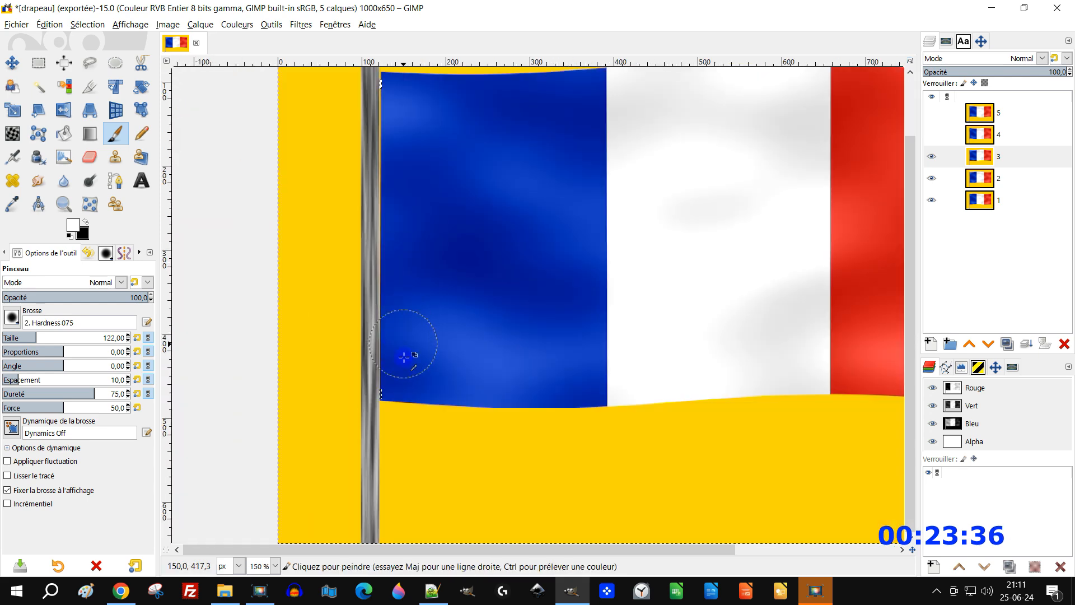
{"action": "scroll", "coordinate": [403, 343], "scroll_direction": "up", "scroll_amount": 4, "text": "ctrl"}
{"action": "mouse_move", "coordinate": [308, 432]}
{"action": "left_mouse_down"}
{"action": "mouse_move", "coordinate": [341, 331]}
{"action": "mouse_move", "coordinate": [351, 243]}
{"action": "left_mouse_up"}
{"action": "left_click_drag", "start_coordinate": [259, 349], "coordinate": [264, 420]}
{"action": "scroll", "coordinate": [404, 341], "scroll_direction": "down", "scroll_amount": 6, "text": "ctrl"}
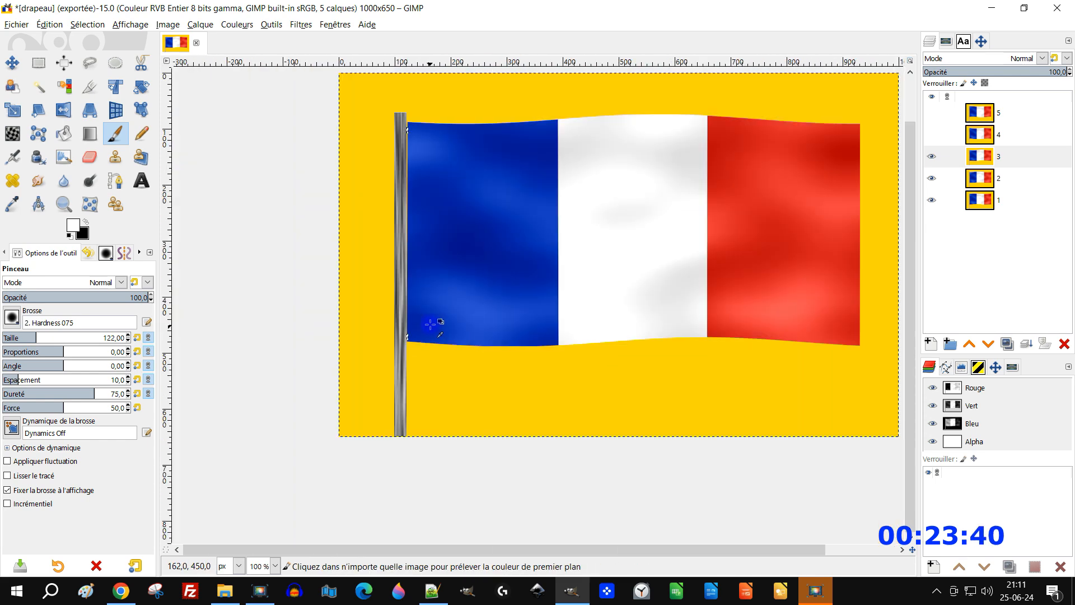
- Hide layer 3 and paint white on layer 2 inside the lower selected rectangle beside the flagpole
{"action": "scroll", "coordinate": [447, 304], "scroll_direction": "up", "scroll_amount": 2, "text": "ctrl"}
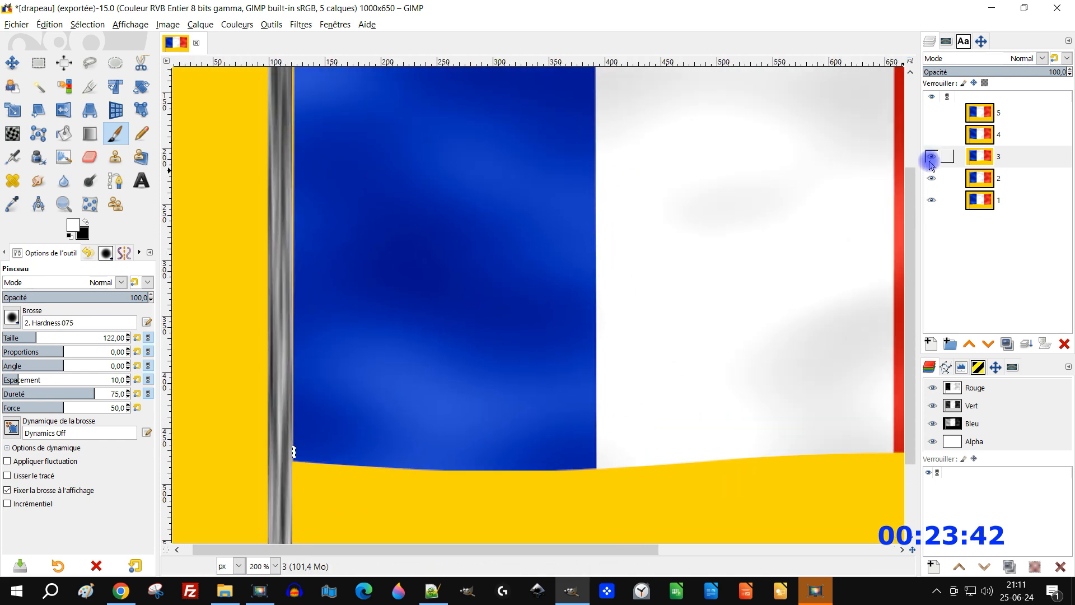
{"action": "left_click", "coordinate": [931, 159]}
{"action": "scroll", "coordinate": [313, 468], "scroll_direction": "up", "scroll_amount": 2}
{"action": "scroll", "coordinate": [312, 466], "scroll_direction": "up", "scroll_amount": 3, "text": "ctrl"}
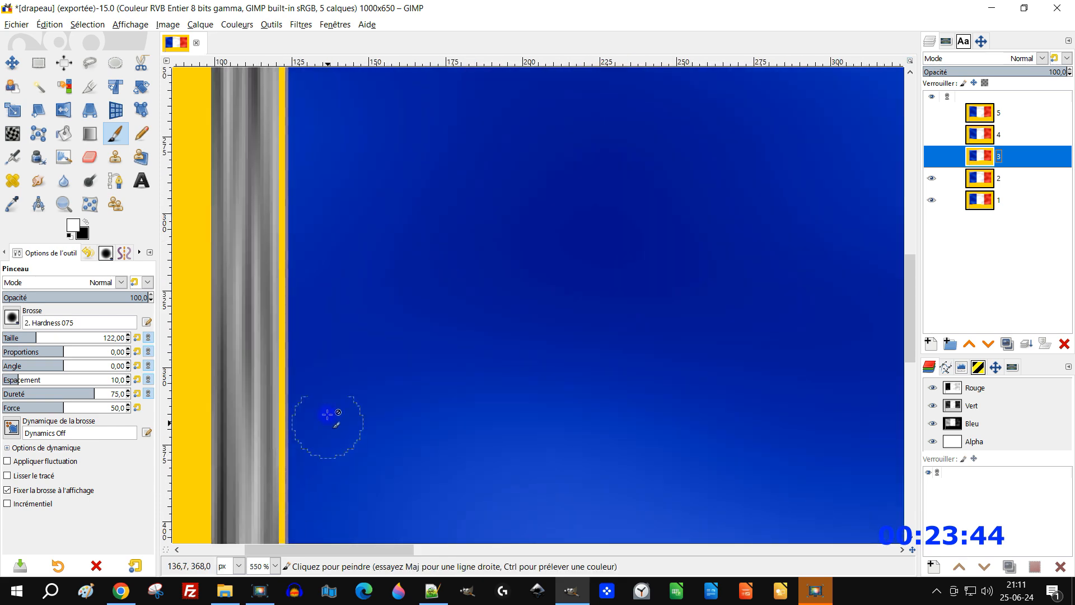
{"action": "scroll", "coordinate": [326, 436], "scroll_direction": "down", "scroll_amount": 8}
{"action": "scroll", "coordinate": [288, 269], "scroll_direction": "up", "scroll_amount": 4, "text": "ctrl"}
{"action": "left_click", "coordinate": [244, 286]}
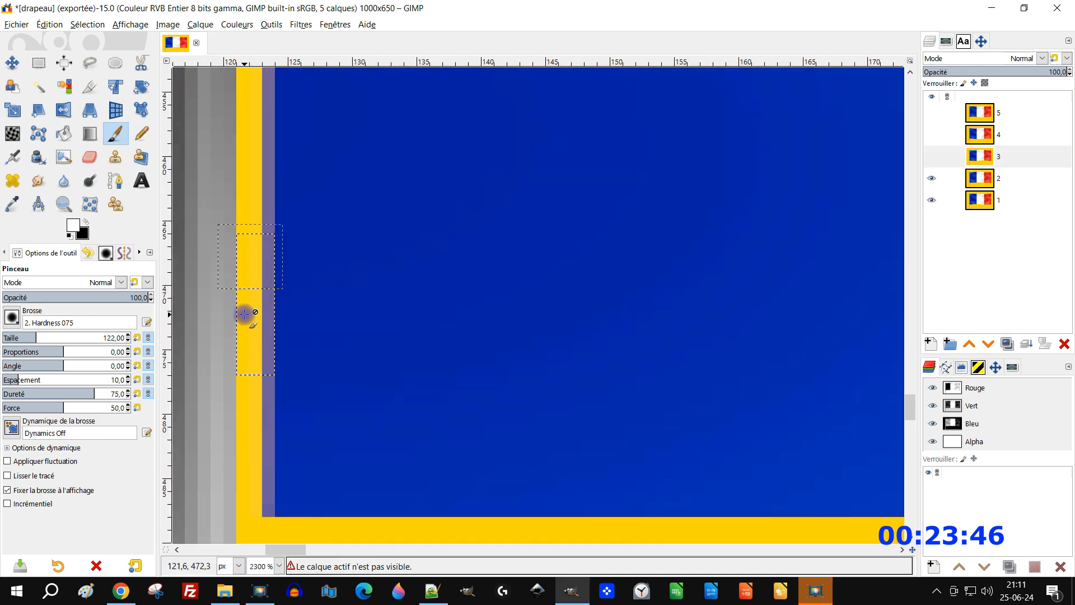
{"action": "left_click", "coordinate": [980, 178]}
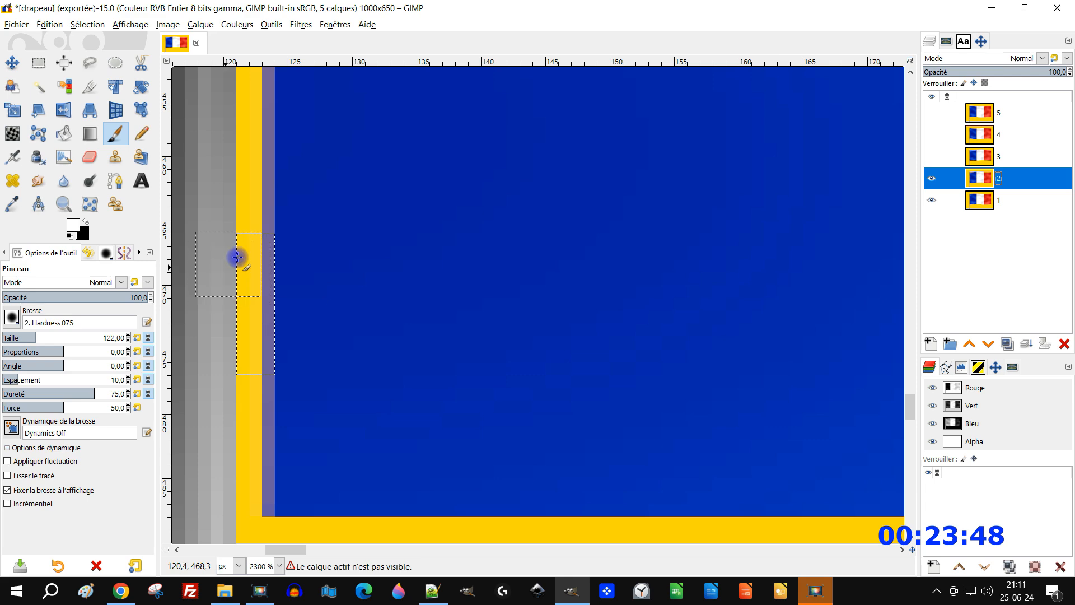
{"action": "left_click", "coordinate": [258, 258]}
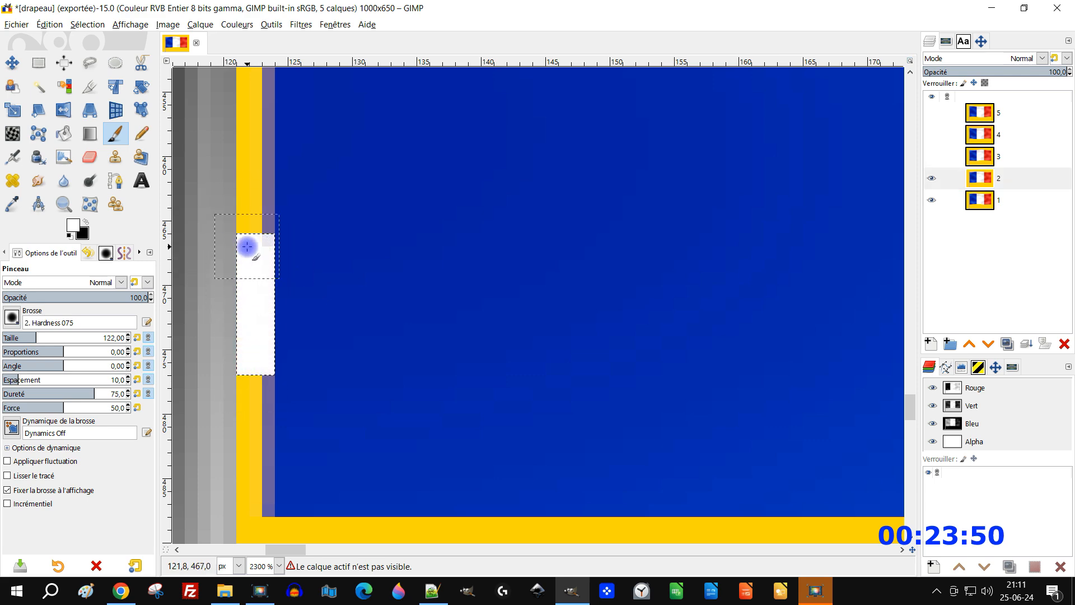
- Paint white on layer 2 inside the upper selected rectangle beside the flagpole
{"action": "scroll", "coordinate": [258, 261], "scroll_direction": "down", "scroll_amount": 3, "text": "ctrl"}
{"action": "scroll", "coordinate": [258, 261], "scroll_direction": "up", "scroll_amount": 3, "text": "ctrl"}
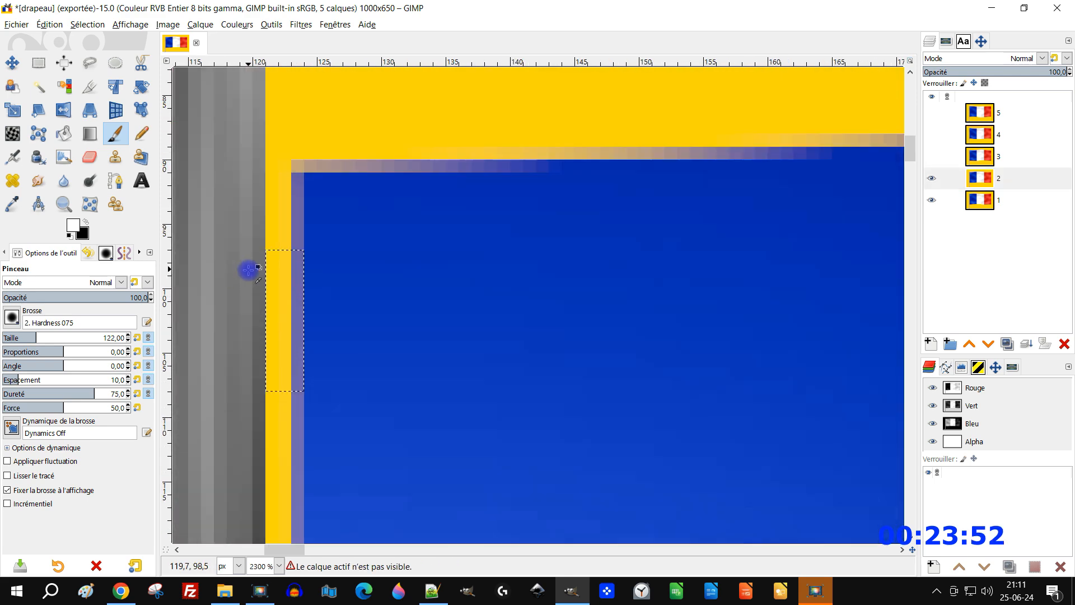
{"action": "mouse_move", "coordinate": [275, 270]}
{"action": "left_mouse_down"}
{"action": "mouse_move", "coordinate": [268, 362]}
{"action": "mouse_move", "coordinate": [271, 260]}
{"action": "mouse_move", "coordinate": [268, 384]}
{"action": "left_mouse_up"}
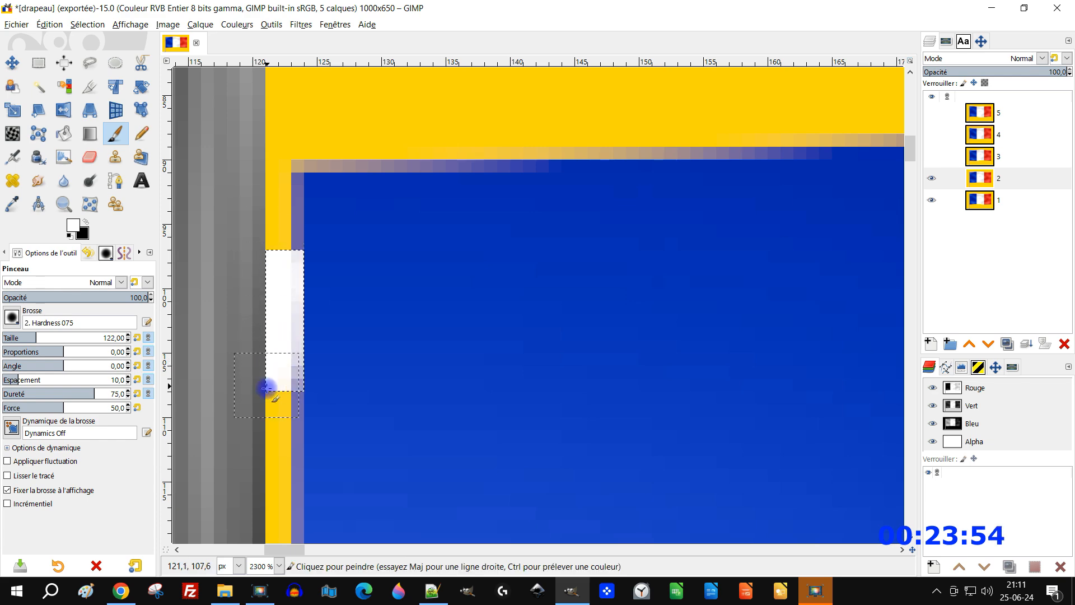
- Hide layer 2 and paint white on layer 1 inside both selected rectangles between flagpole and flag
{"action": "left_click", "coordinate": [931, 178]}
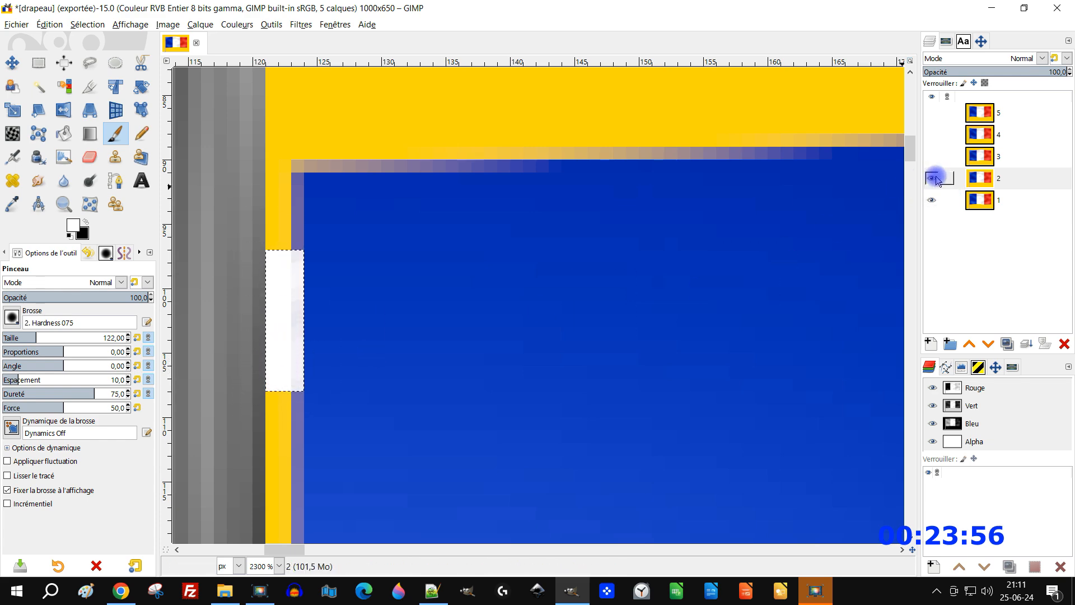
{"action": "left_click", "coordinate": [936, 178]}
{"action": "left_click", "coordinate": [984, 202]}
{"action": "left_click_drag", "start_coordinate": [282, 276], "coordinate": [276, 373]}
{"action": "scroll", "coordinate": [327, 338], "scroll_direction": "down", "scroll_amount": 9, "text": "ctrl"}
{"action": "scroll", "coordinate": [328, 392], "scroll_direction": "up", "scroll_amount": 9, "text": "ctrl"}
{"action": "left_click_drag", "start_coordinate": [279, 246], "coordinate": [279, 338]}
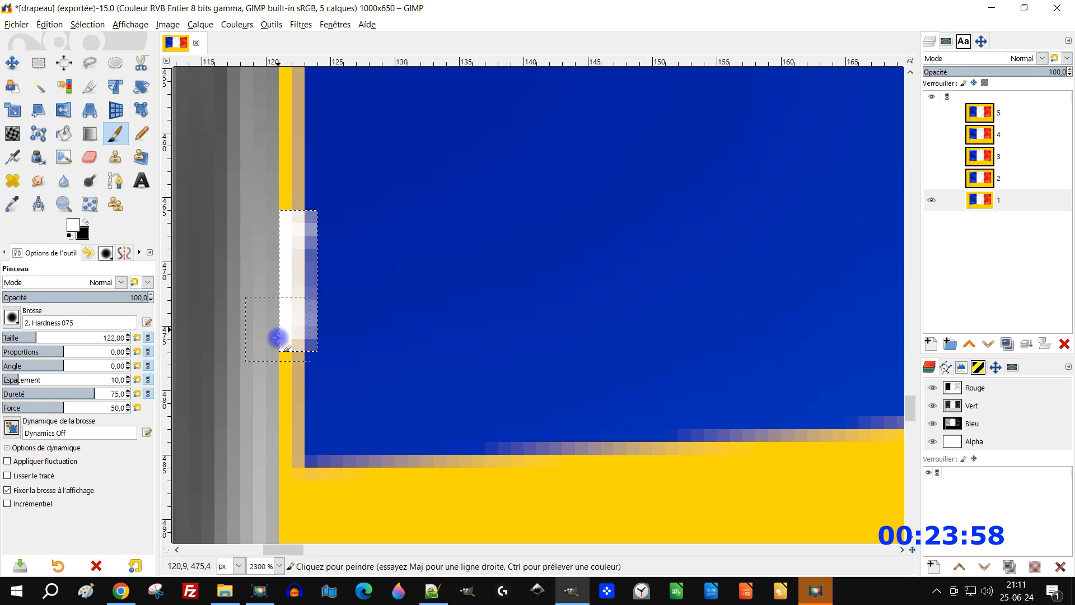
{"action": "scroll", "coordinate": [396, 325], "scroll_direction": "down", "scroll_amount": 9, "text": "ctrl"}
{"action": "scroll", "coordinate": [335, 200], "scroll_direction": "up", "scroll_amount": 3, "text": "ctrl"}
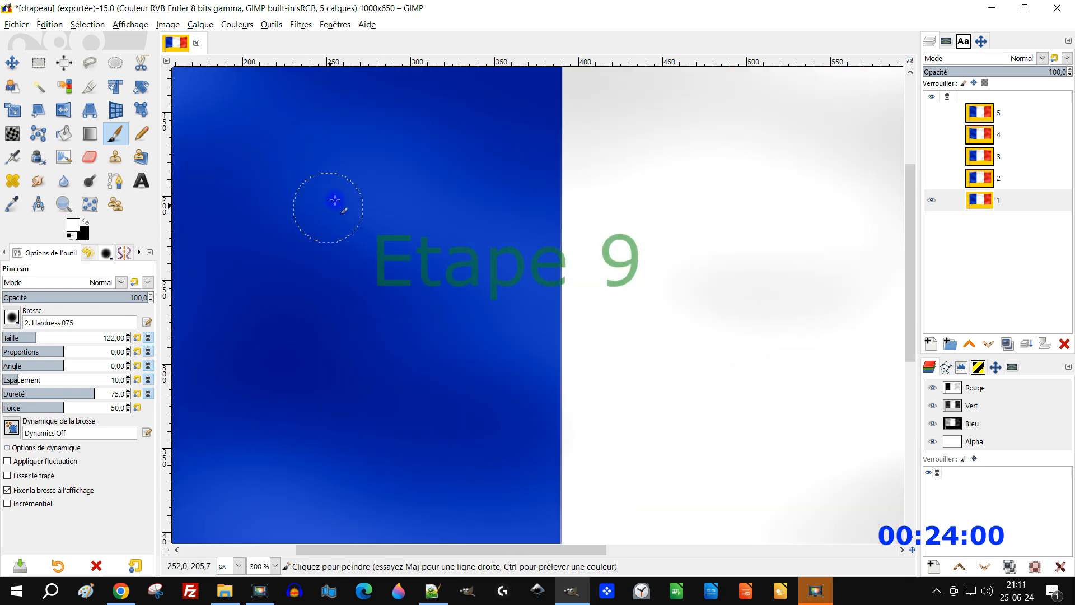
{"action": "left_click", "coordinate": [164, 24]}
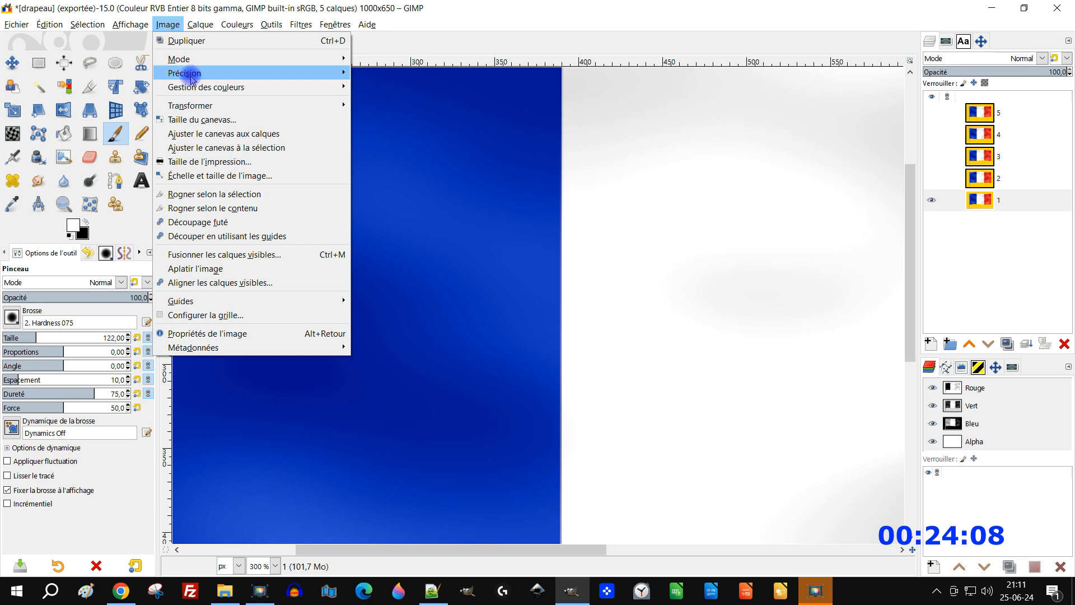
{"action": "mouse_move", "coordinate": [190, 78]}
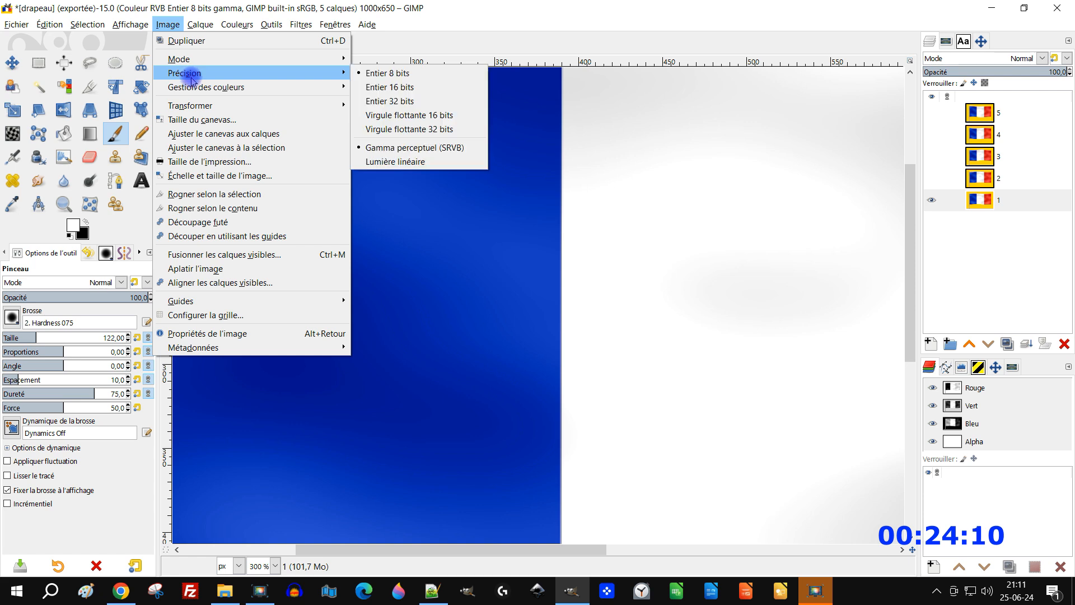
{"action": "mouse_move", "coordinate": [301, 60]}
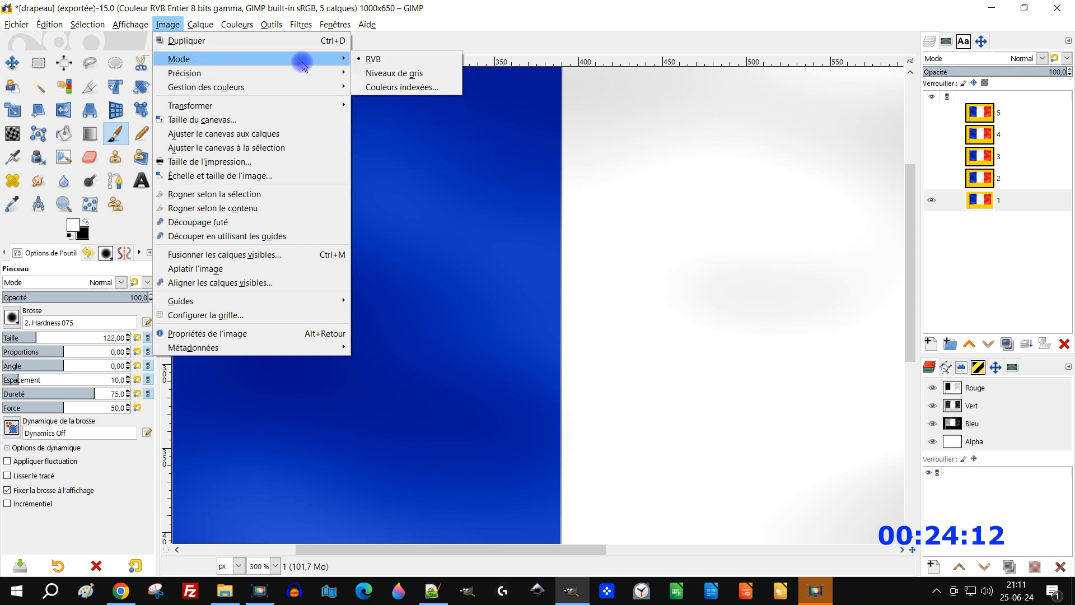
{"action": "left_click", "coordinate": [415, 88]}
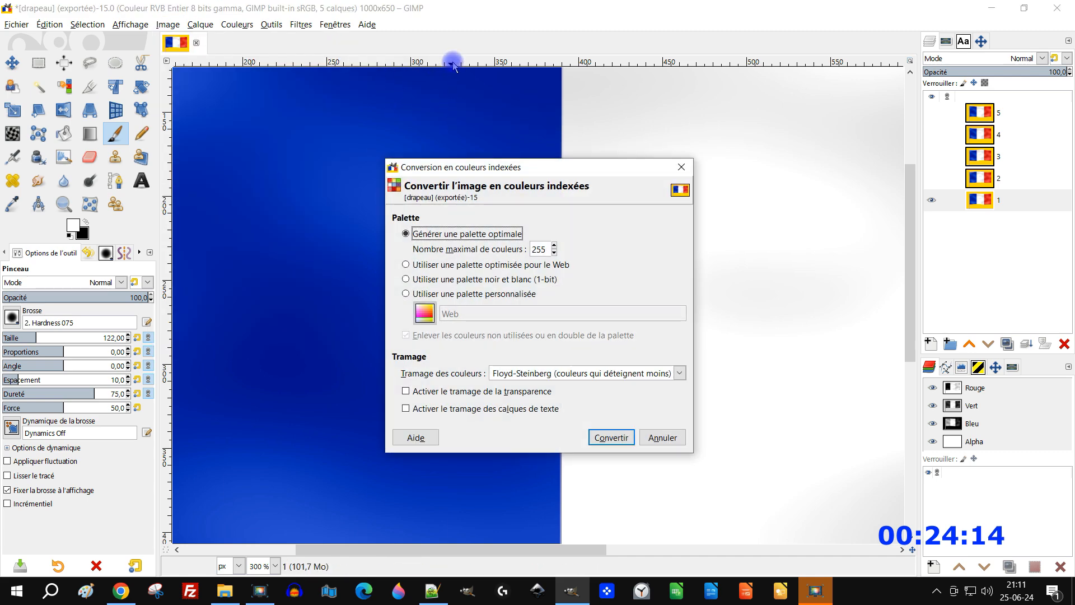
{"action": "left_click", "coordinate": [681, 167]}
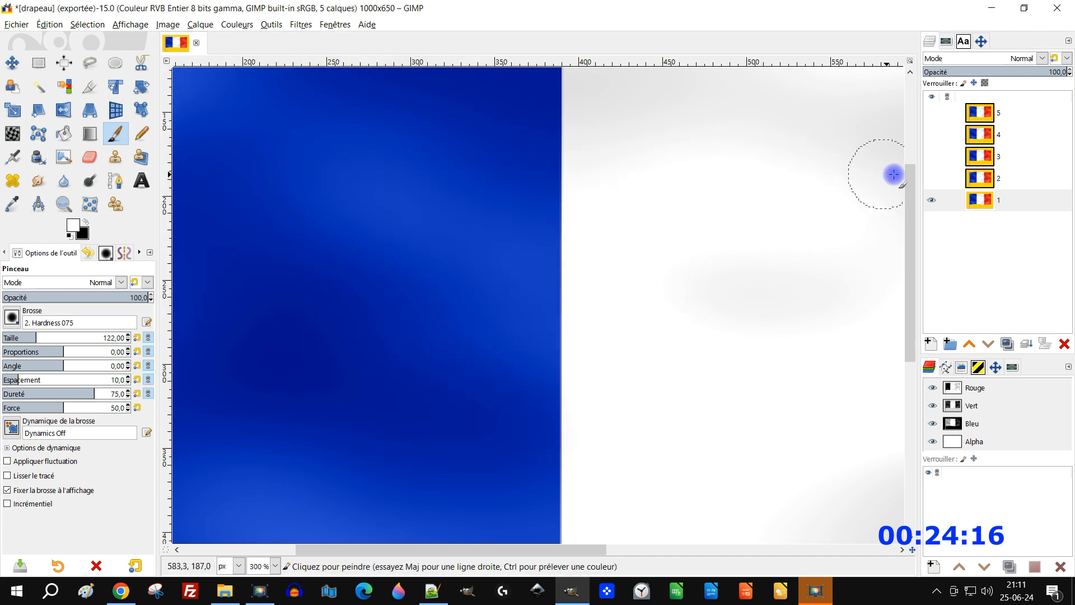
- Make layers 2, 3, 4 and 5 visible again
{"action": "left_click", "coordinate": [932, 178]}
{"action": "left_click", "coordinate": [928, 156]}
{"action": "left_click", "coordinate": [930, 134]}
{"action": "left_click", "coordinate": [933, 114]}
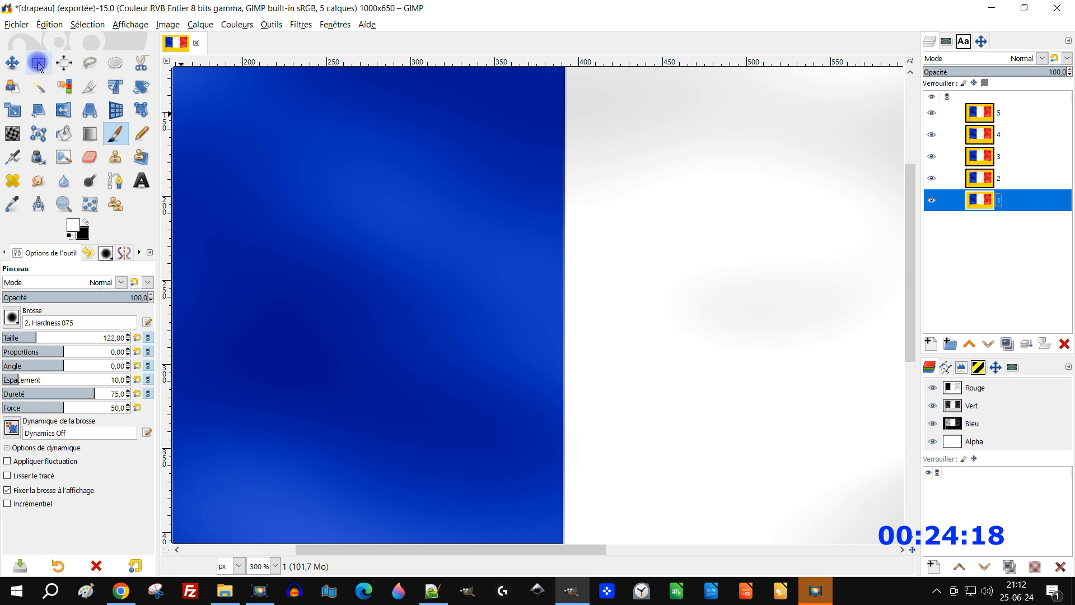
- Convert the image to indexed colours with an optimal 255-colour palette and Floyd-Steinberg dithering with reduced colour bleeding
{"action": "left_click", "coordinate": [167, 25]}
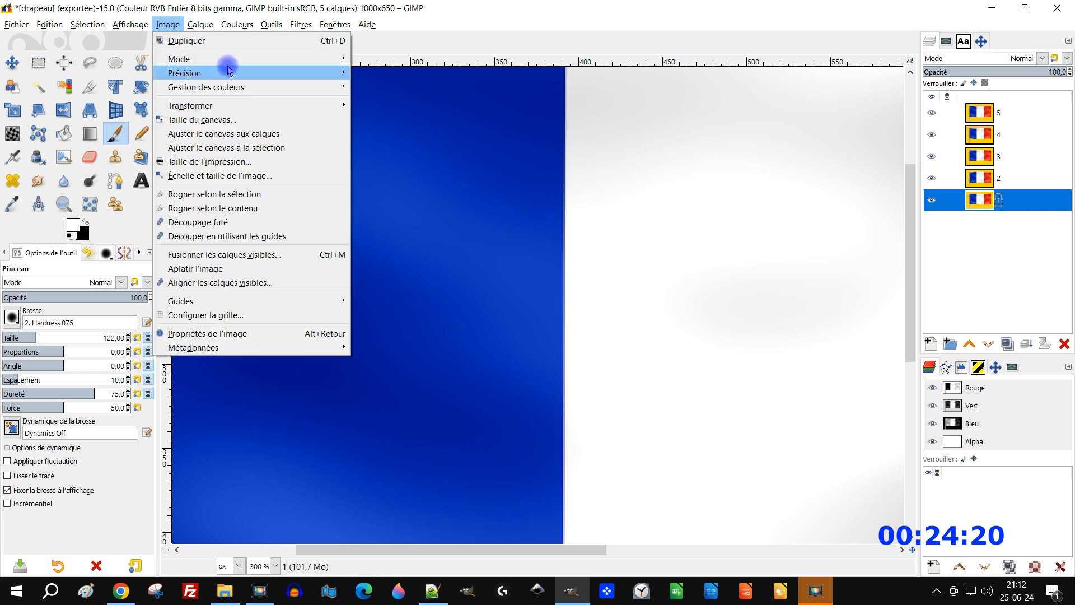
{"action": "mouse_move", "coordinate": [232, 62]}
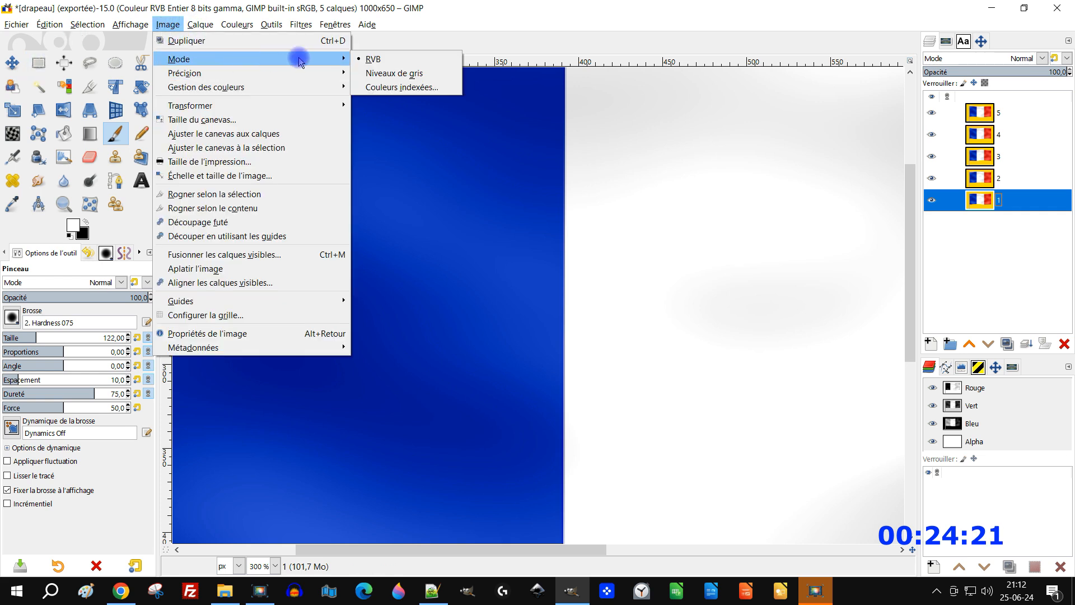
{"action": "left_click", "coordinate": [405, 89]}
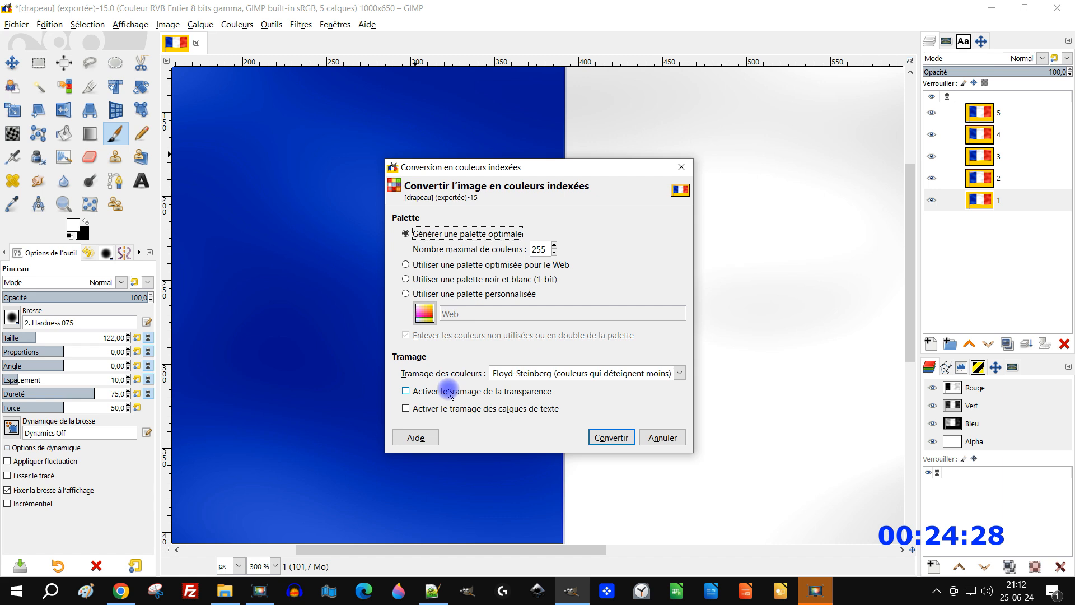
{"action": "left_click", "coordinate": [592, 376]}
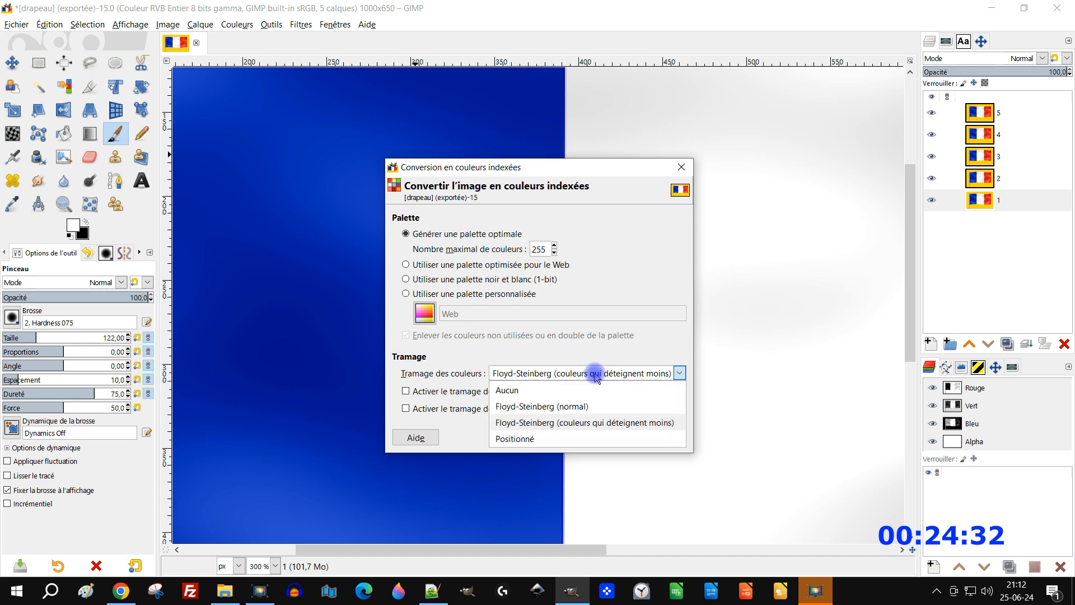
{"action": "left_click", "coordinate": [674, 423]}
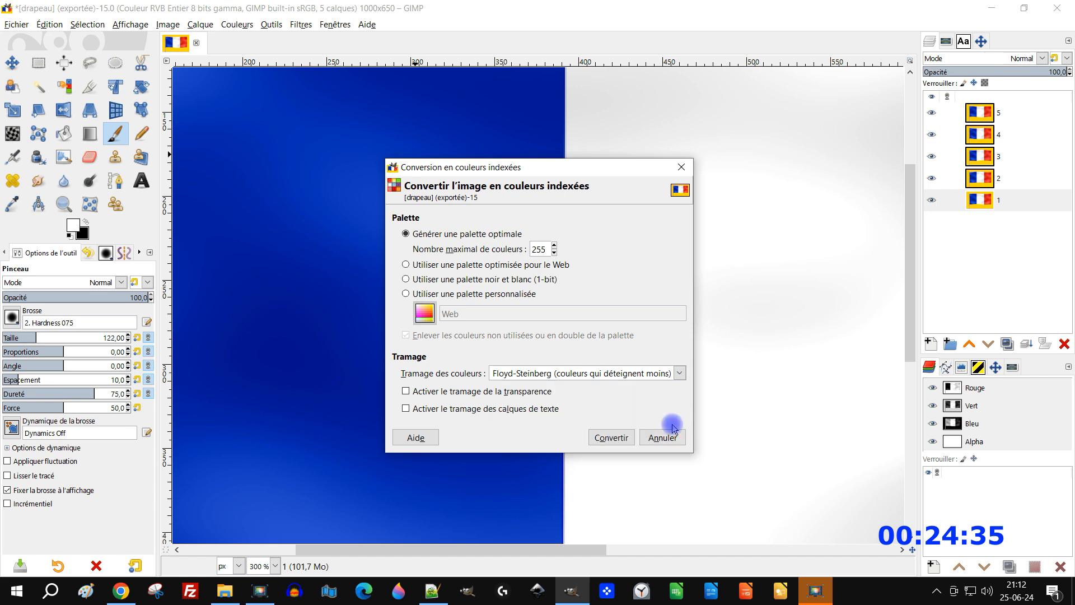
{"action": "left_click", "coordinate": [612, 438]}
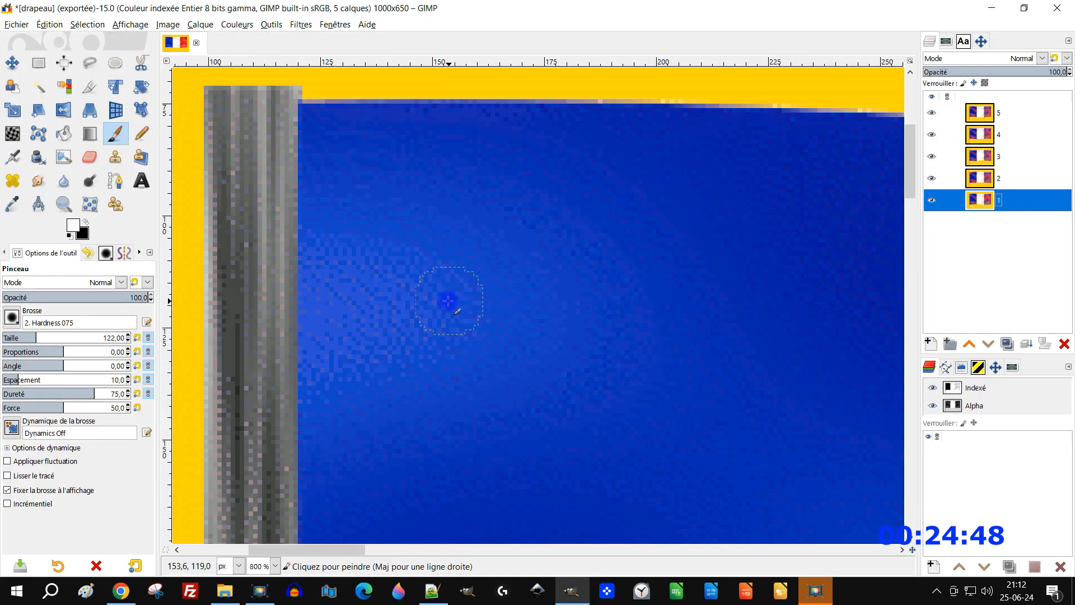
{"action": "scroll", "coordinate": [448, 301], "scroll_direction": "down", "scroll_amount": 3}
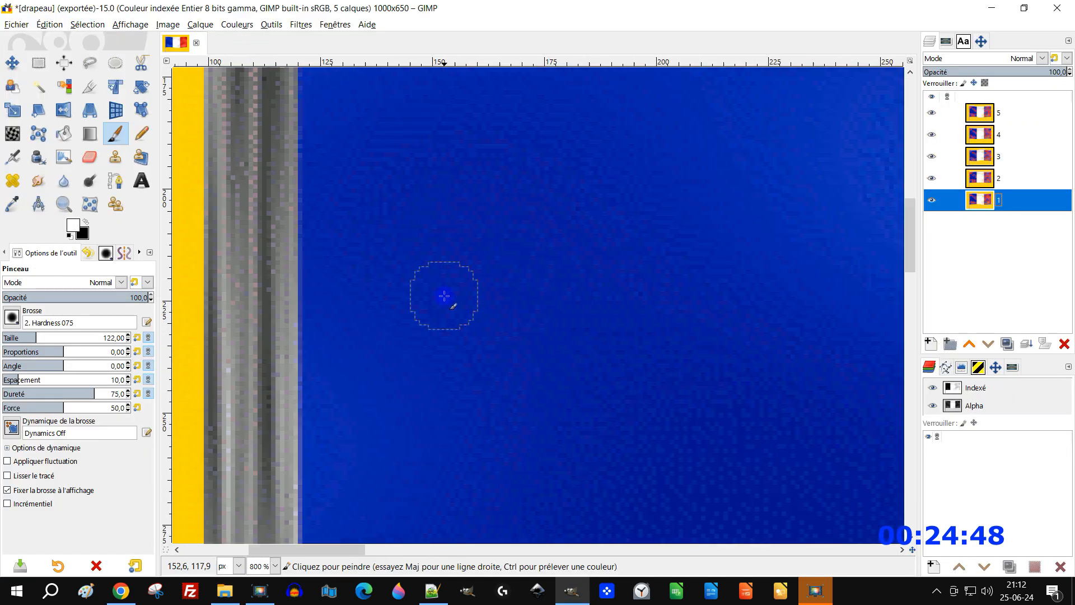
{"action": "scroll", "coordinate": [676, 328], "scroll_direction": "up", "scroll_amount": 2}
{"action": "scroll", "coordinate": [677, 328], "scroll_direction": "down", "scroll_amount": 6}
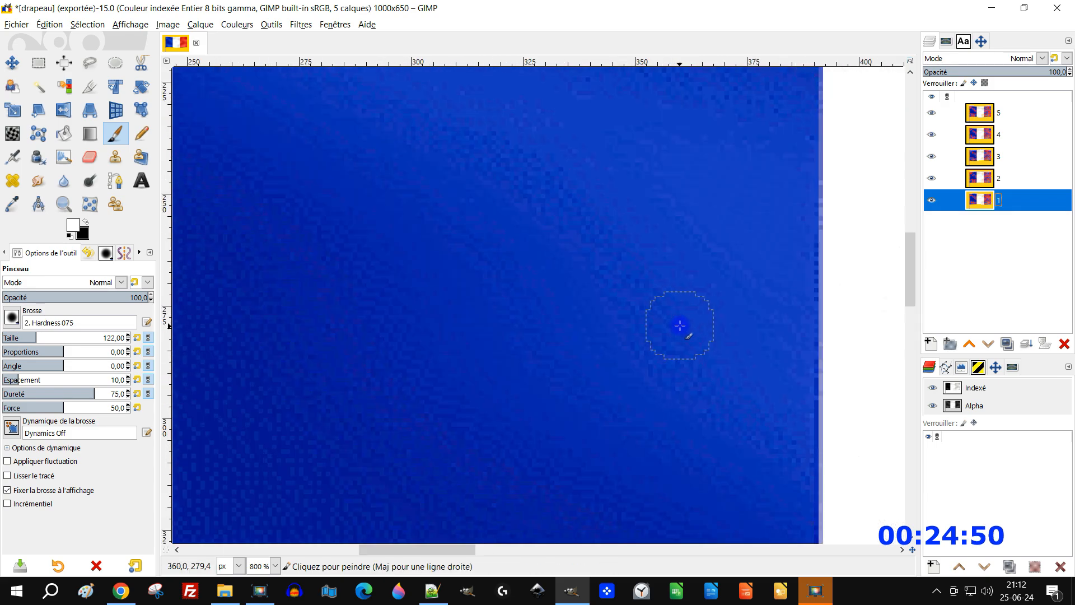
{"action": "scroll", "coordinate": [691, 327], "scroll_direction": "up", "scroll_amount": 3}
{"action": "scroll", "coordinate": [428, 293], "scroll_direction": "down", "scroll_amount": 1}
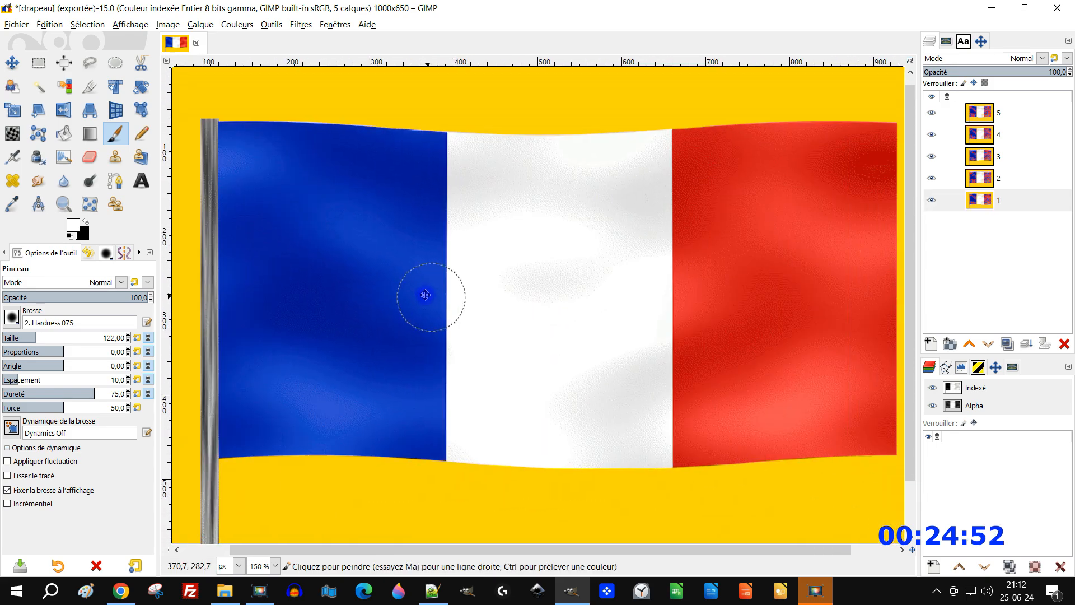
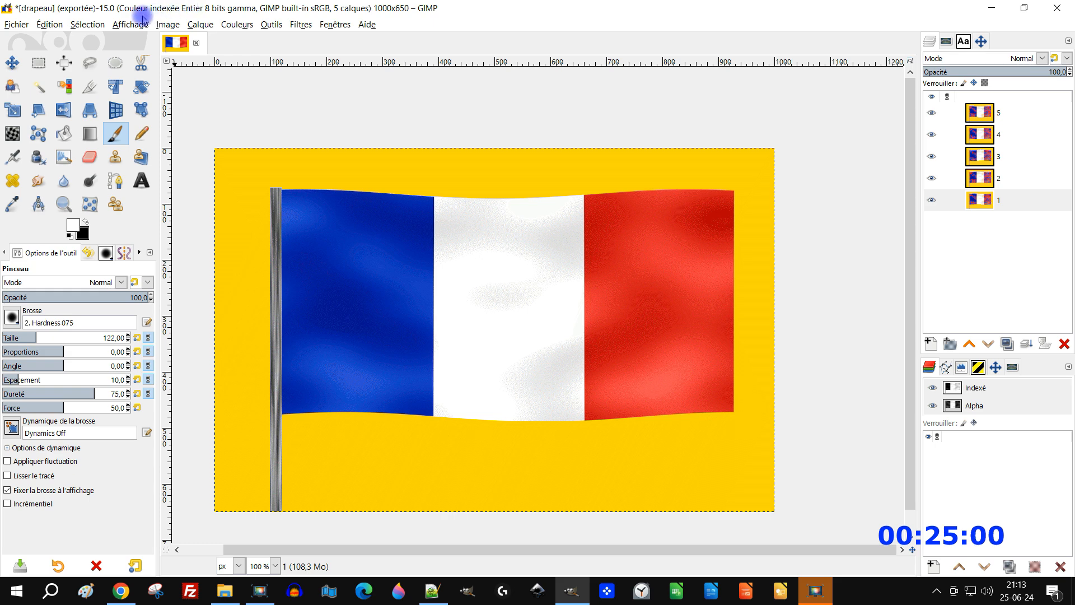
- Export the image as drapeau2.gif, as an endlessly looping animation with a 100 ms delay between frames
{"action": "left_click", "coordinate": [12, 28]}
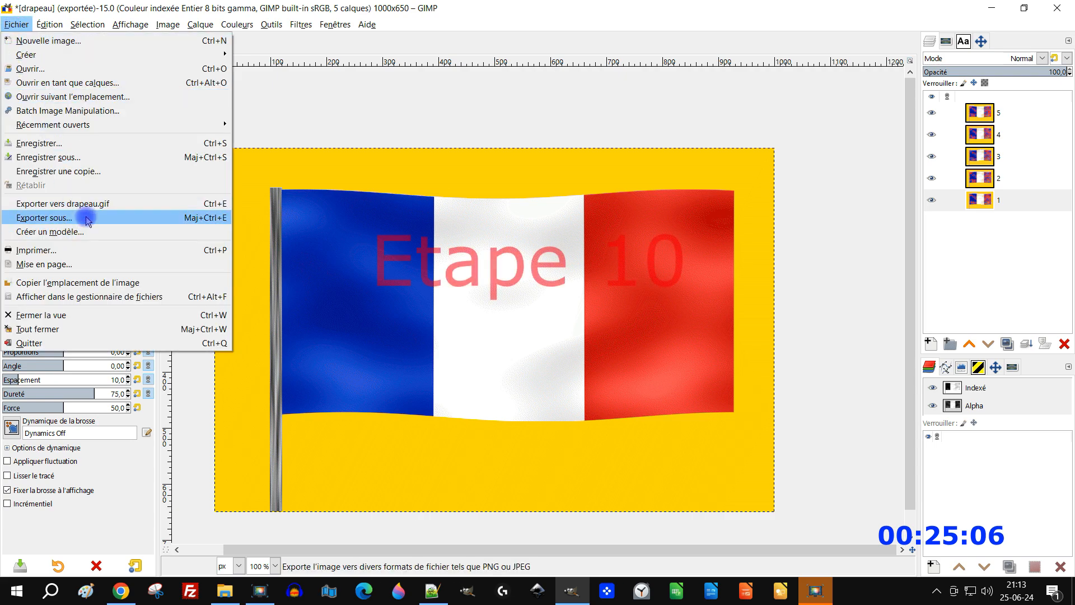
{"action": "left_click", "coordinate": [45, 218]}
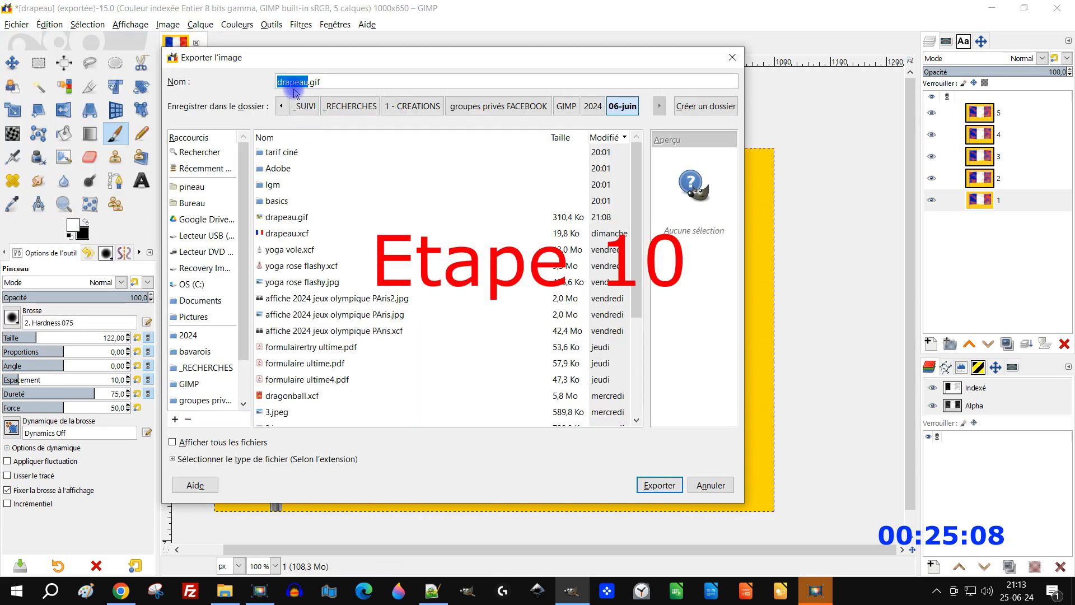
{"action": "left_click", "coordinate": [308, 82]}
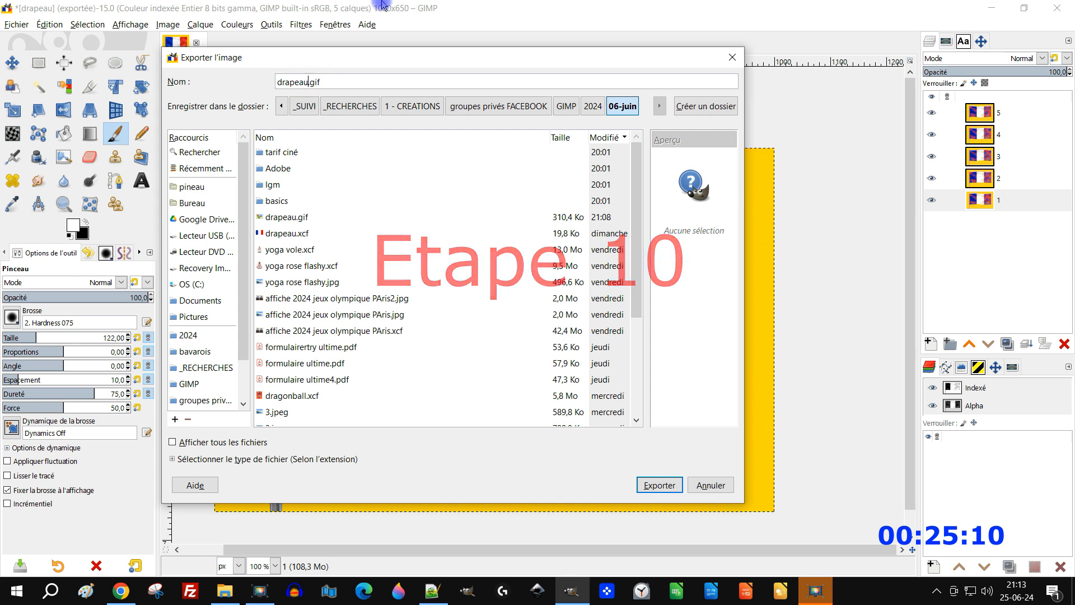
{"action": "type", "text": "2"}
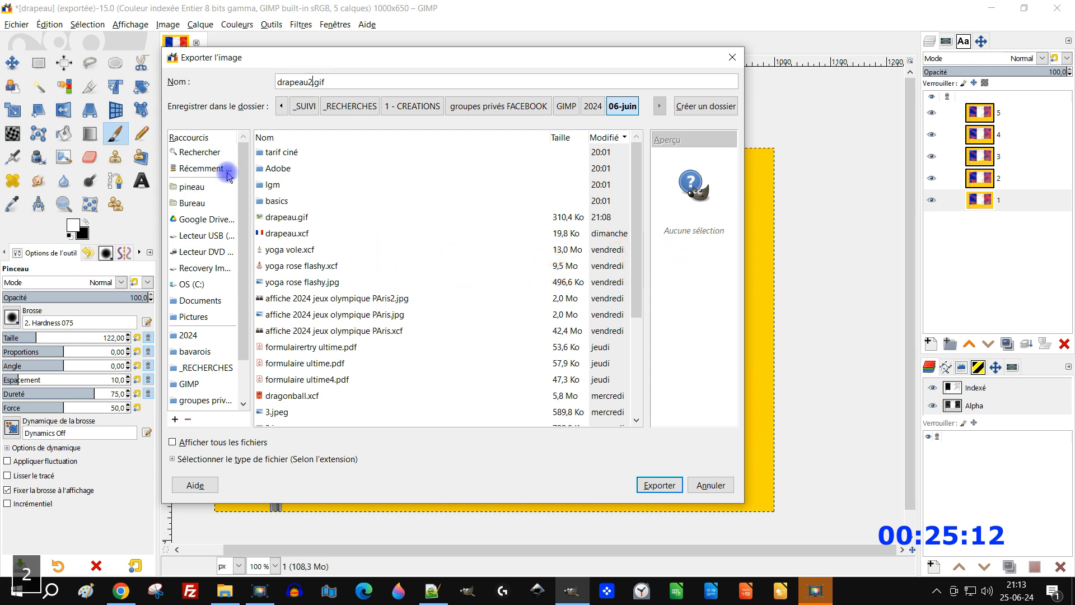
{"action": "left_click", "coordinate": [652, 485]}
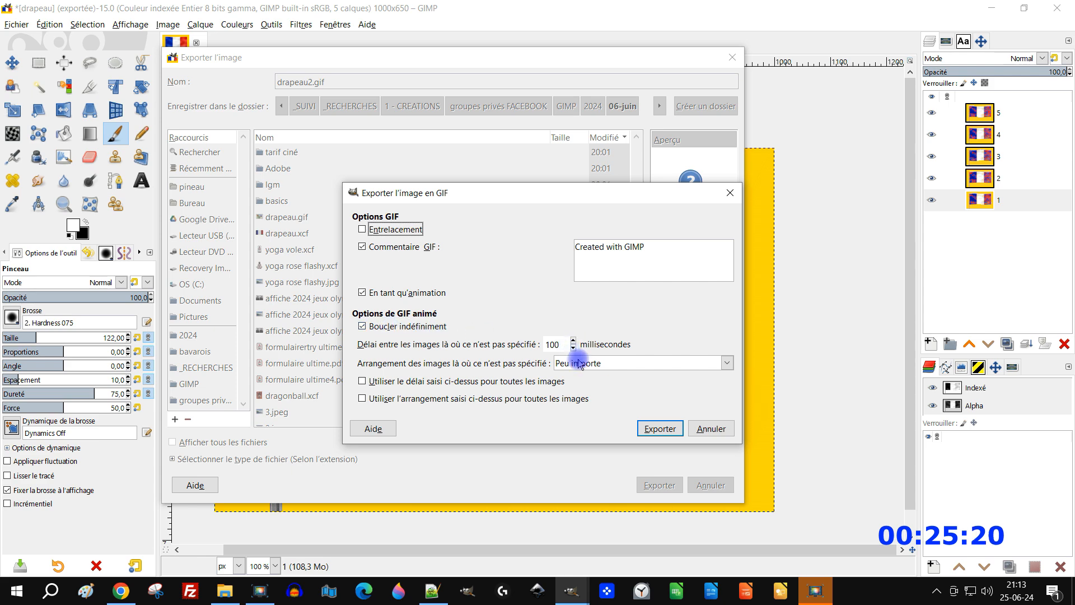
{"action": "left_click", "coordinate": [660, 428]}
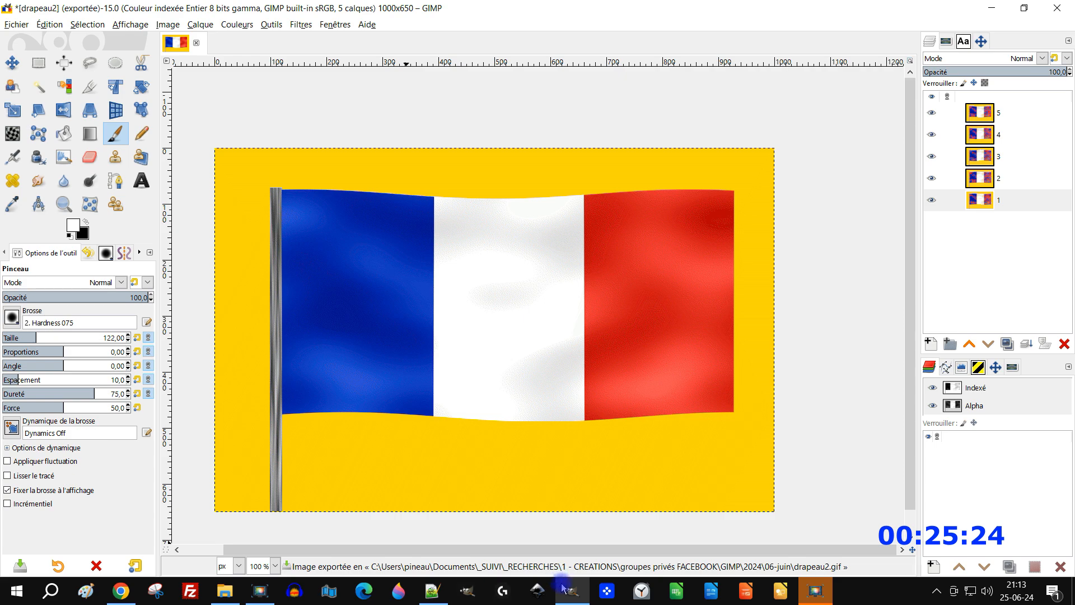
- Switch to File Explorer and open drapeau2.gif from the 06-juin folder
{"action": "left_click", "coordinate": [225, 592]}
{"action": "left_click", "coordinate": [213, 211]}
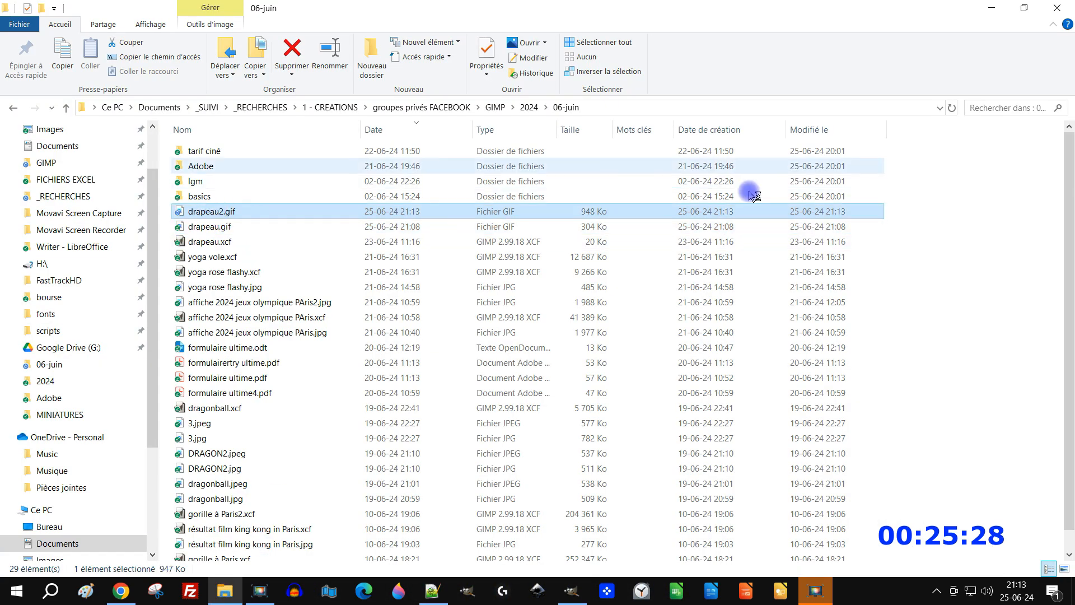